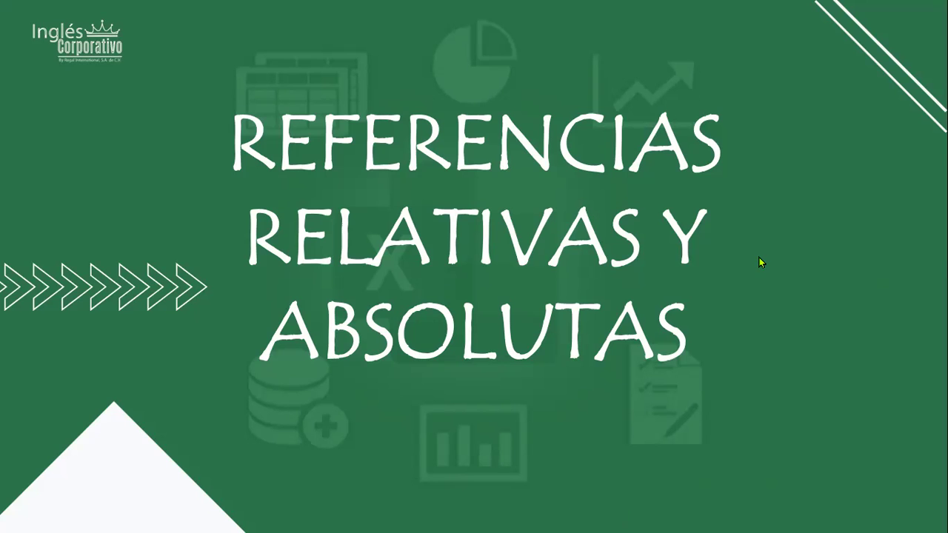
- Advance to the slide explaining that references are relative by default, with A2 and C2
{"action": "left_click", "coordinate": [739, 262]}
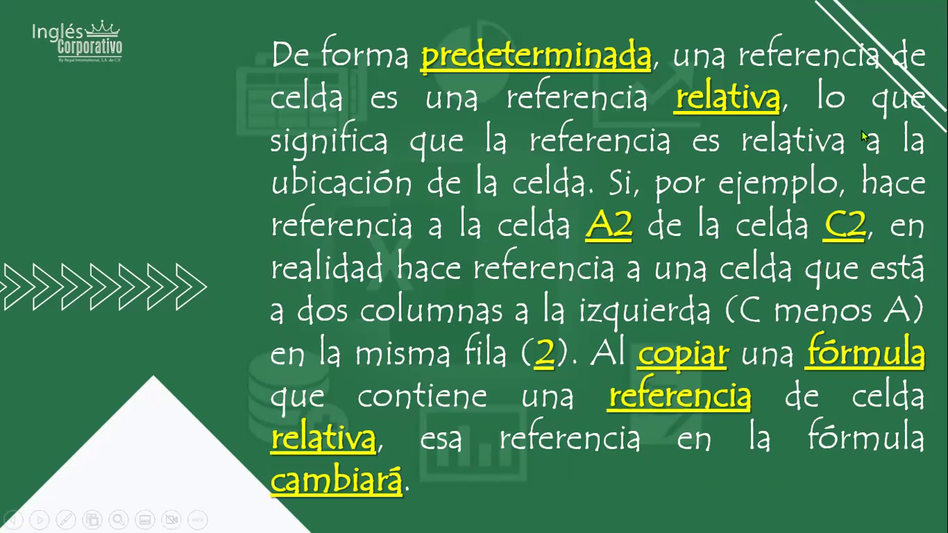
- Advance to the slide on copying =B4*C4 and fixing it as =$B$4*$C$4
{"action": "left_click", "coordinate": [750, 314]}
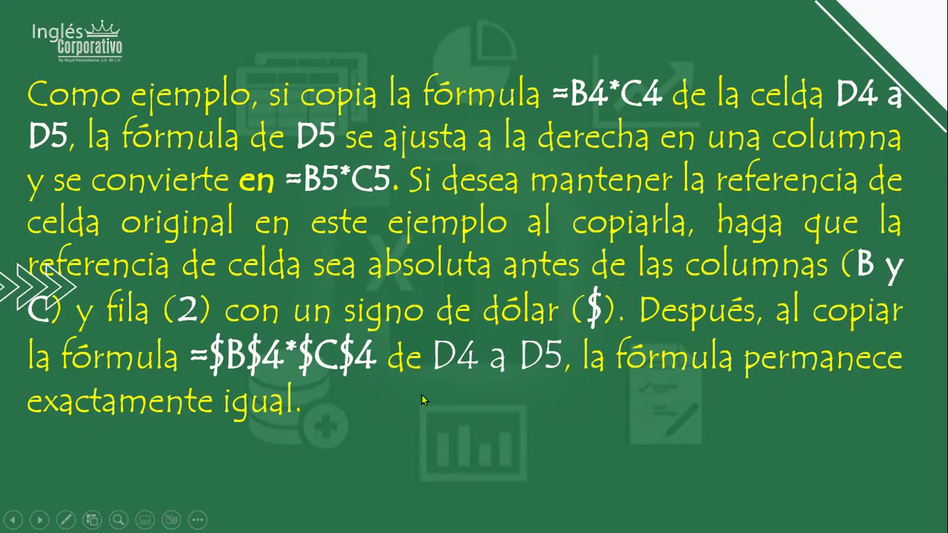
- Show the Producto/Cantidad/Precio example slide with =B5*C5 in D5
{"action": "left_click", "coordinate": [481, 400]}
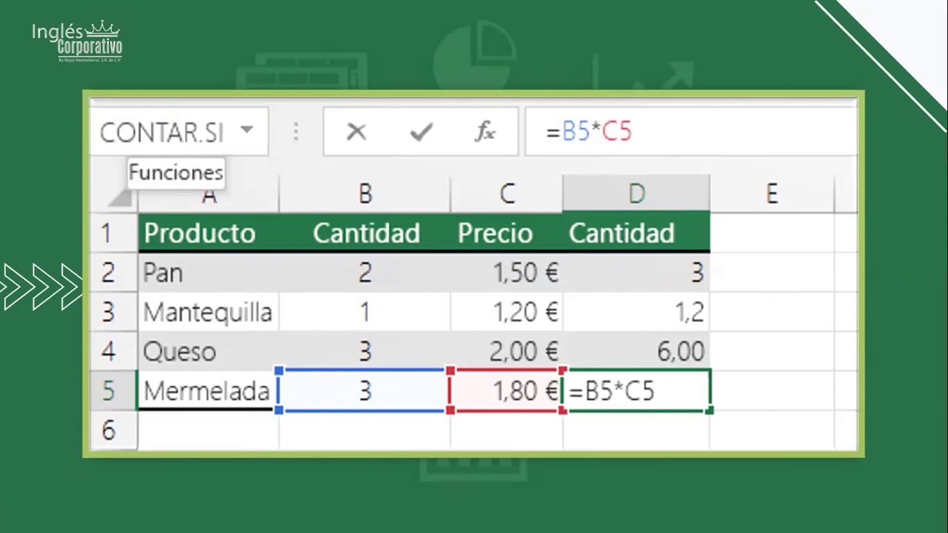
- Move on to the slide about mixed references like $B4 and C$4
{"action": "key", "text": "Right"}
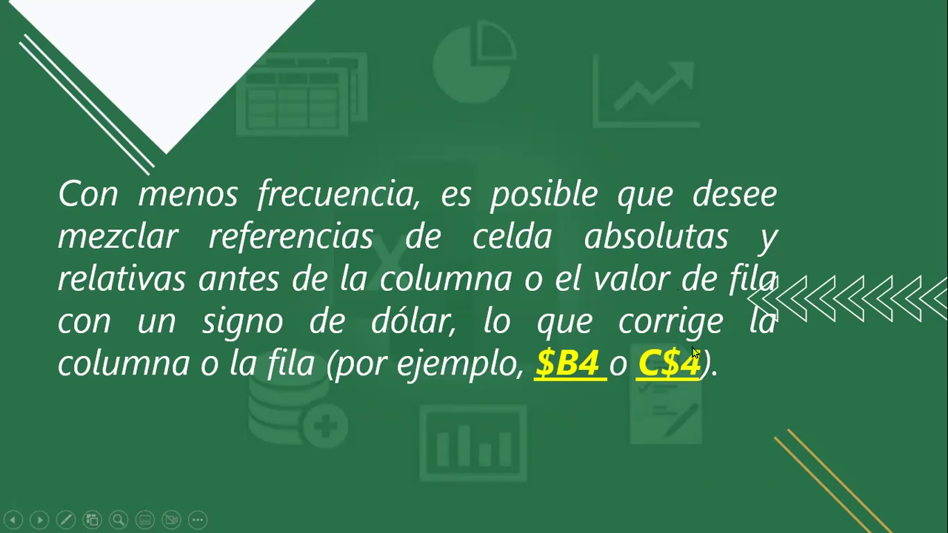
- Show the 'Para cambiar el tipo de referencia de celda' steps slide
{"action": "left_click", "coordinate": [761, 339]}
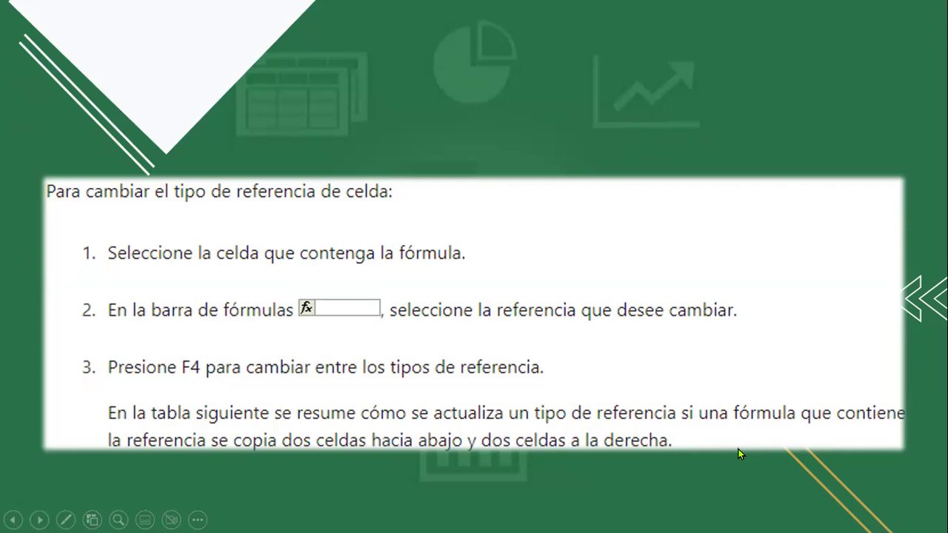
- Show the table comparing how $A$1, A$1, $A1 and A1 change when copied
{"action": "left_click", "coordinate": [717, 405]}
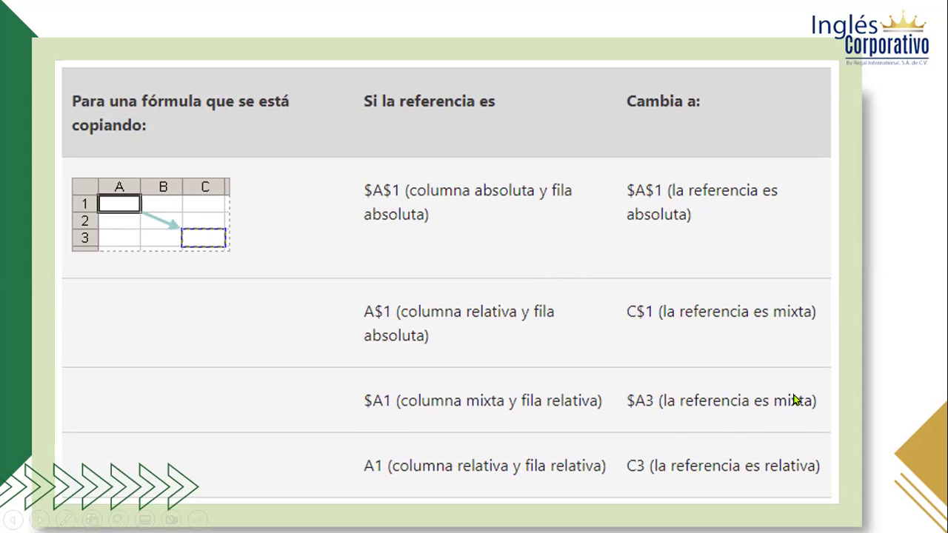
- Go to the Referencias sheet and highlight the employee names, MES 1/MES 2 scores, then E5
{"action": "left_click", "coordinate": [778, 307]}
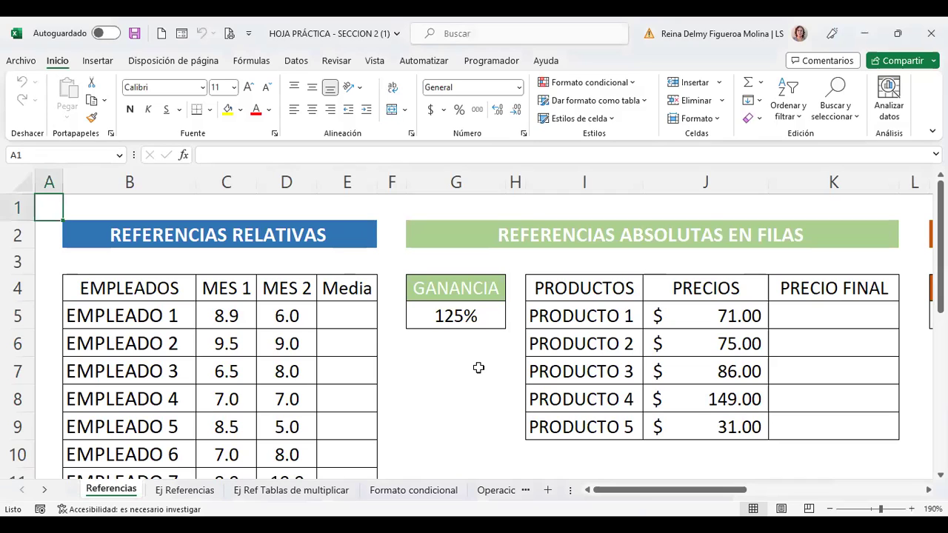
{"action": "left_click", "coordinate": [143, 231]}
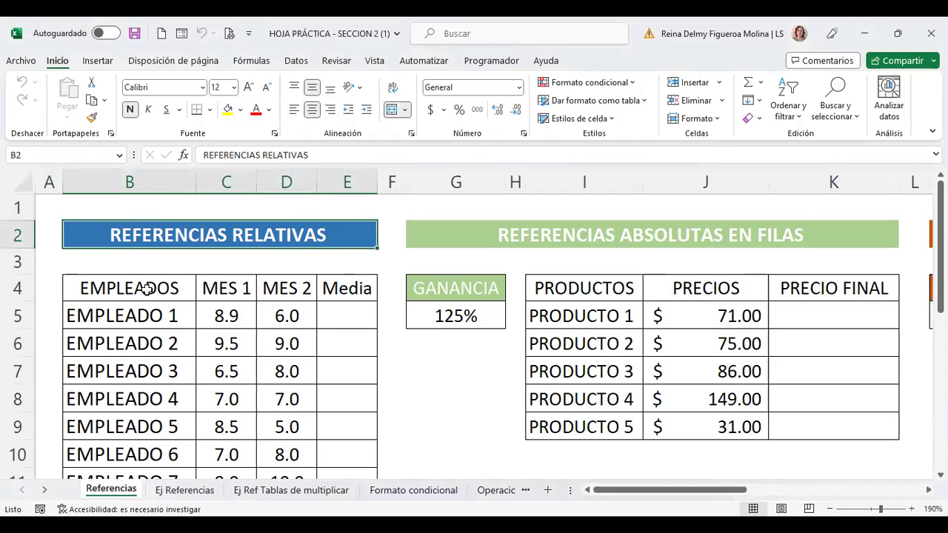
{"action": "left_click_drag", "start_coordinate": [161, 324], "coordinate": [157, 399]}
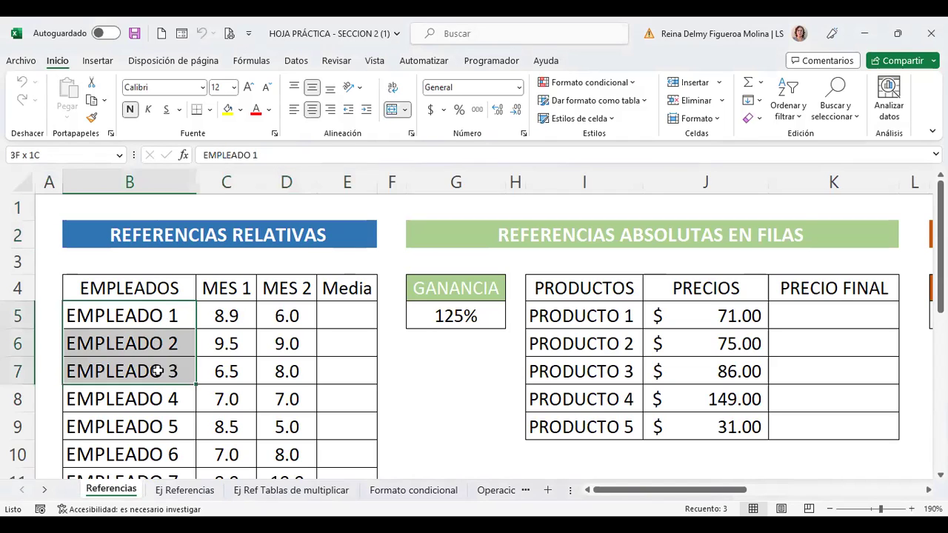
{"action": "left_click", "coordinate": [233, 311]}
{"action": "left_click_drag", "start_coordinate": [233, 312], "coordinate": [285, 394]}
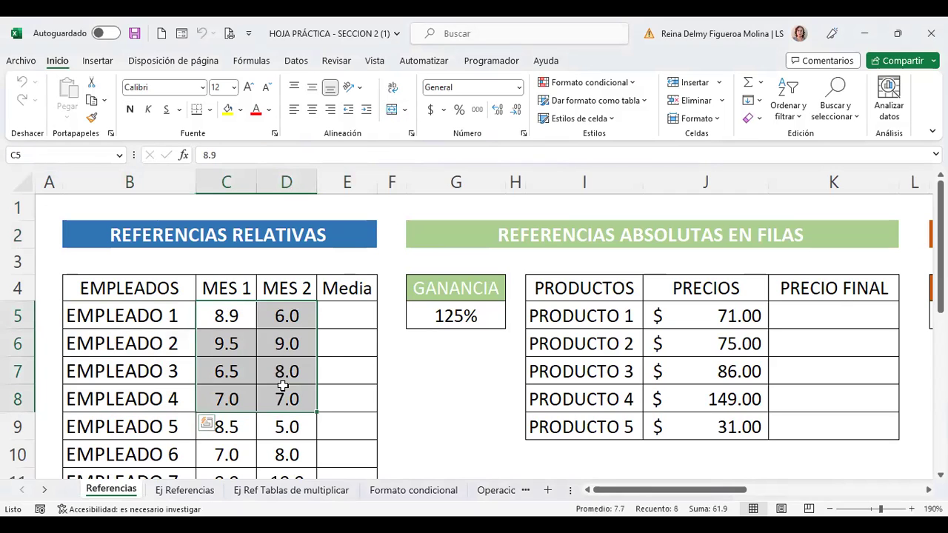
{"action": "left_click", "coordinate": [362, 312]}
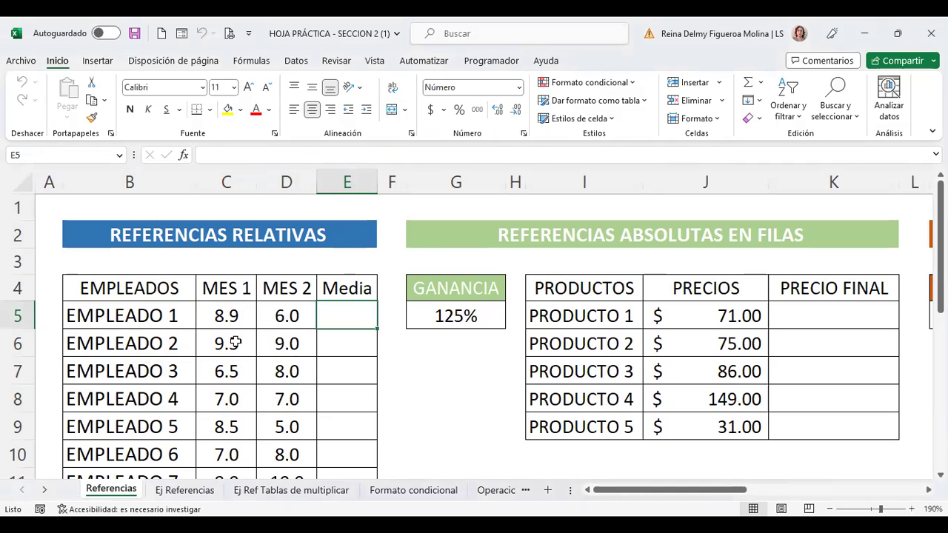
{"action": "scroll", "coordinate": [772, 501], "scroll_direction": "down", "scroll_amount": 2}
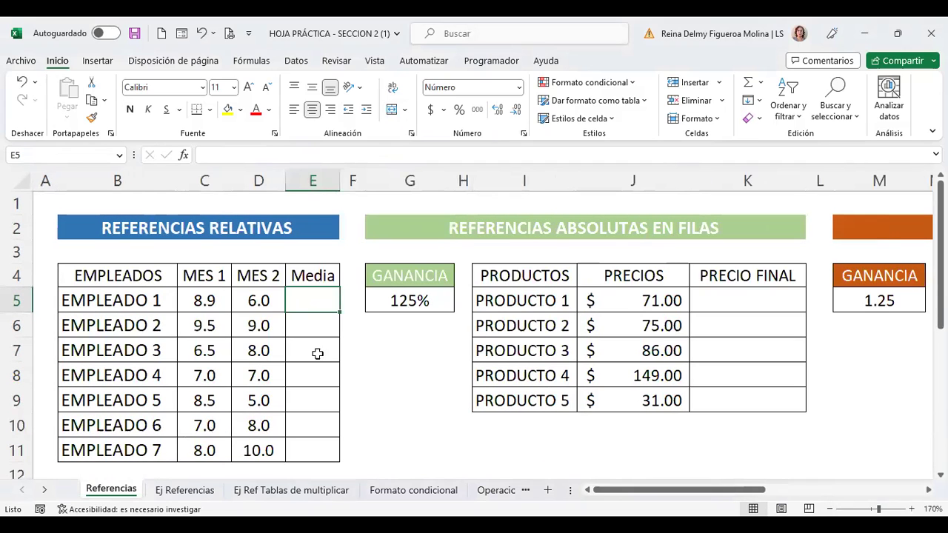
{"action": "left_click_drag", "start_coordinate": [210, 297], "coordinate": [256, 300]}
{"action": "mouse_move", "coordinate": [200, 324]}
{"action": "left_mouse_down"}
{"action": "mouse_move", "coordinate": [244, 326]}
{"action": "mouse_move", "coordinate": [251, 377]}
{"action": "left_mouse_up"}
{"action": "left_click_drag", "start_coordinate": [205, 399], "coordinate": [245, 401]}
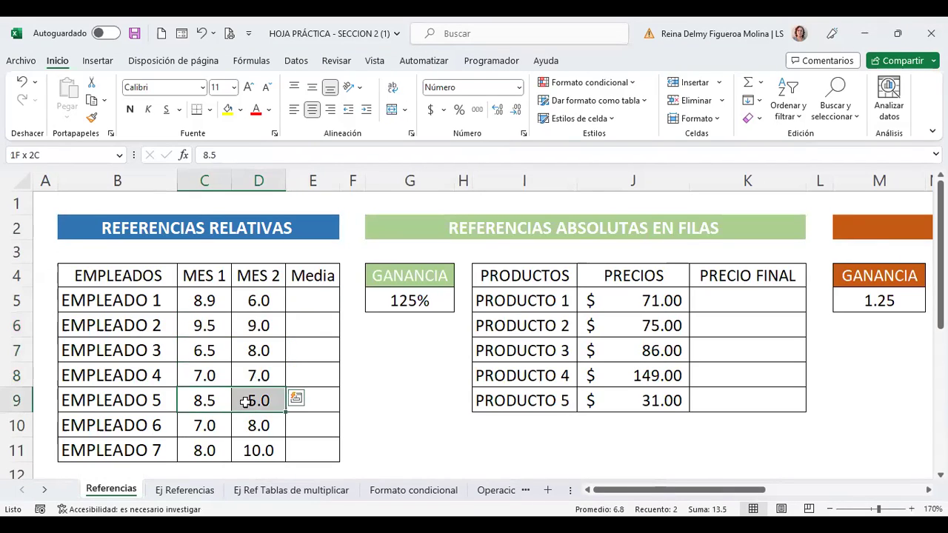
{"action": "left_click_drag", "start_coordinate": [205, 425], "coordinate": [246, 425]}
{"action": "left_click_drag", "start_coordinate": [204, 449], "coordinate": [248, 449]}
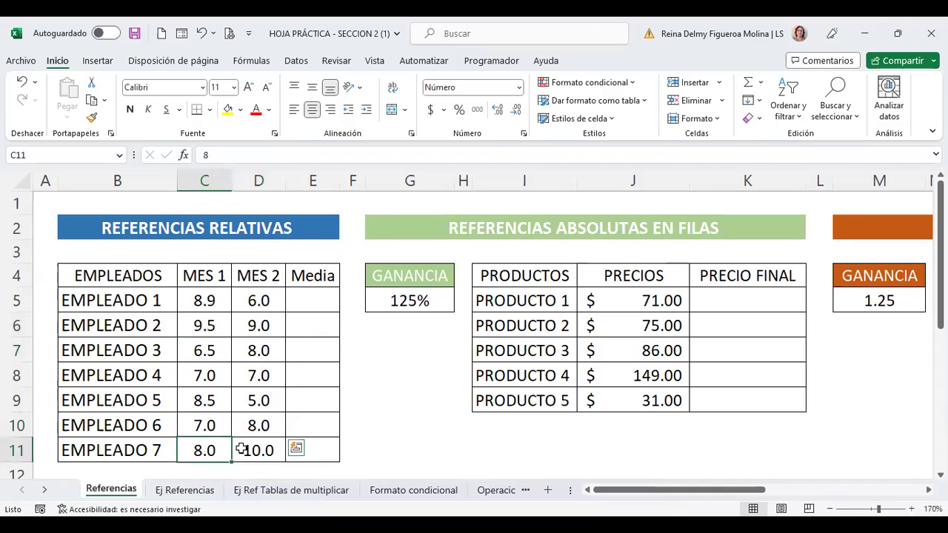
{"action": "left_click", "coordinate": [309, 297]}
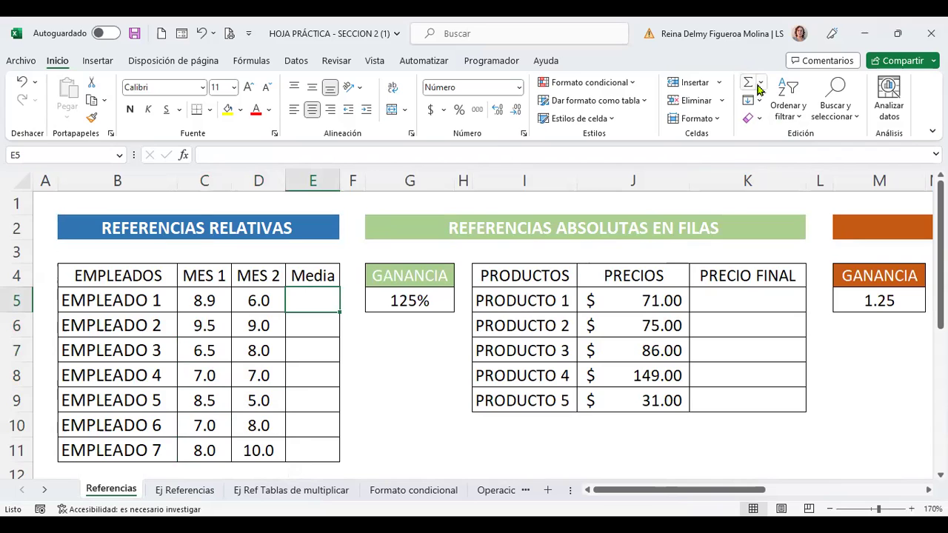
- Insert =PROMEDIO(C5:D5) into E5 with Autosuma > Promedio, giving 7.5
{"action": "left_click", "coordinate": [761, 82]}
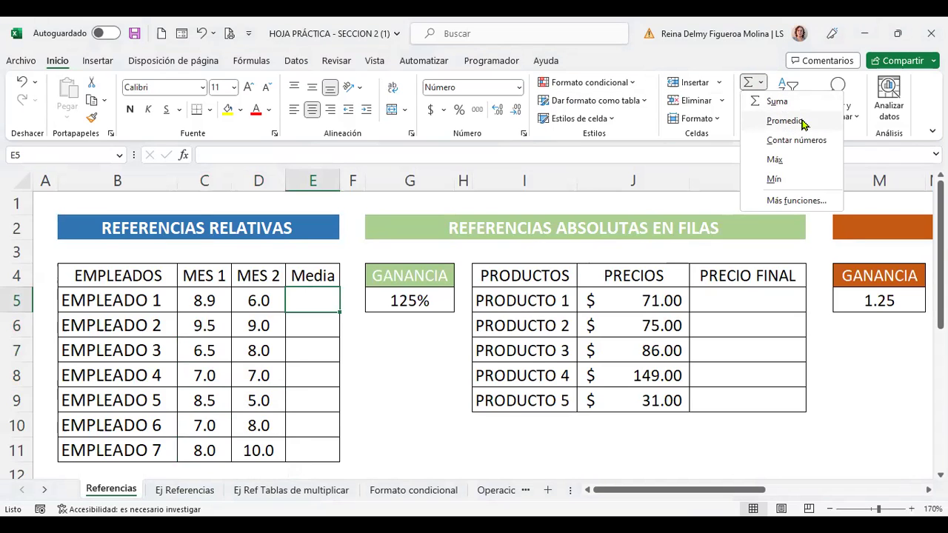
{"action": "left_click", "coordinate": [784, 120]}
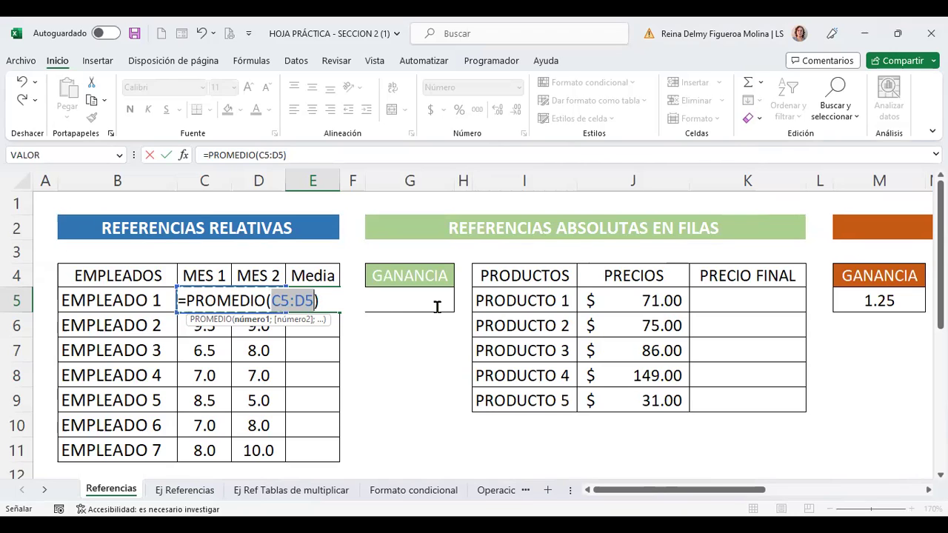
{"action": "key", "text": "Return"}
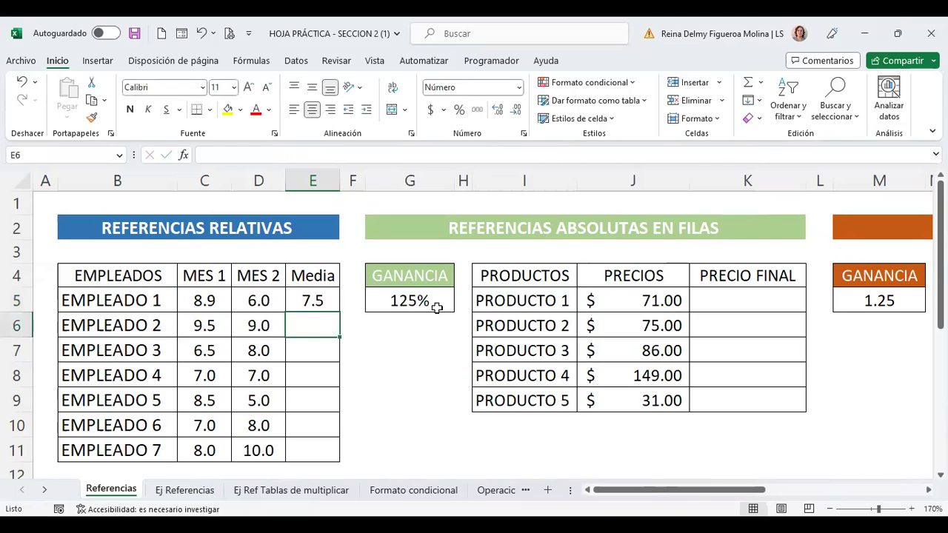
{"action": "key", "text": "Up"}
- Clear E5 and rebuild =PROMEDIO(C5:D5) by hand, again showing 7.5
{"action": "key", "text": "Delete"}
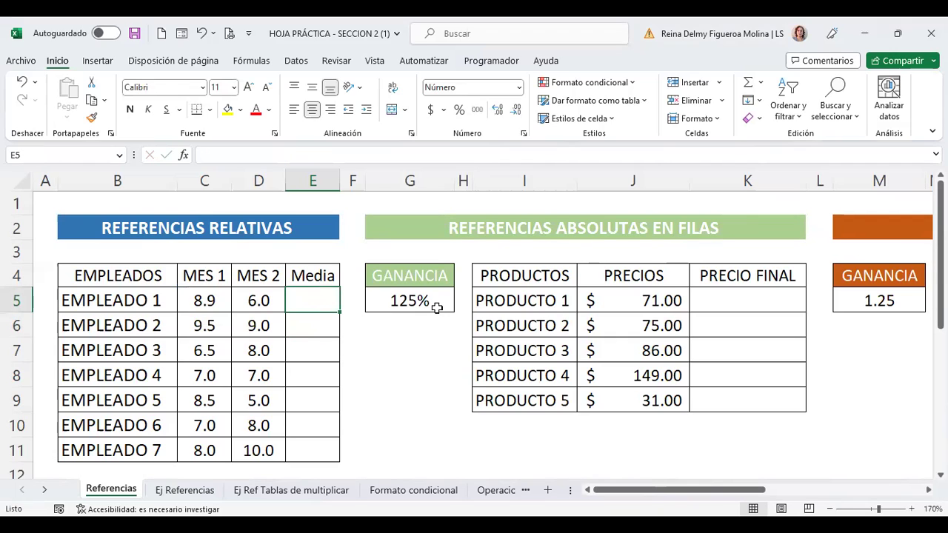
{"action": "type", "text": "="}
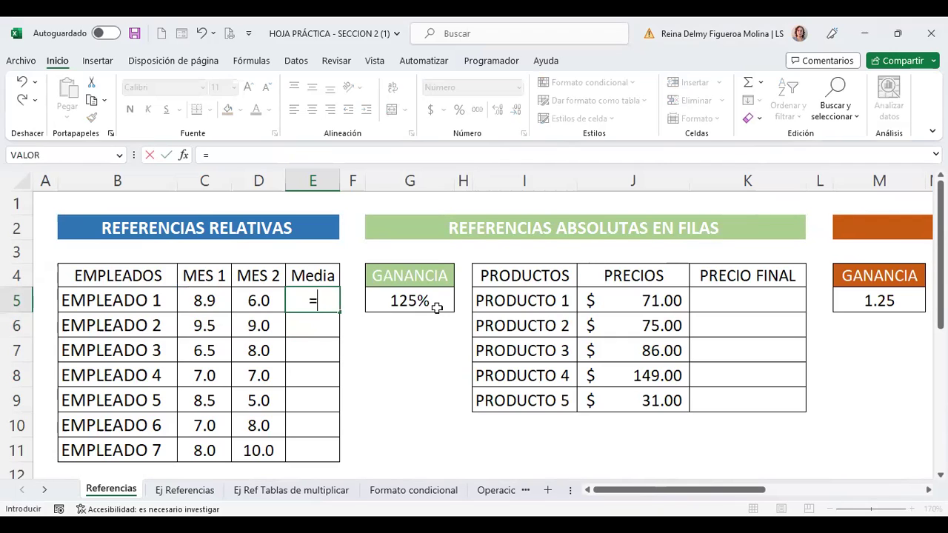
{"action": "type", "text": "pr"}
{"action": "type", "text": "ome"}
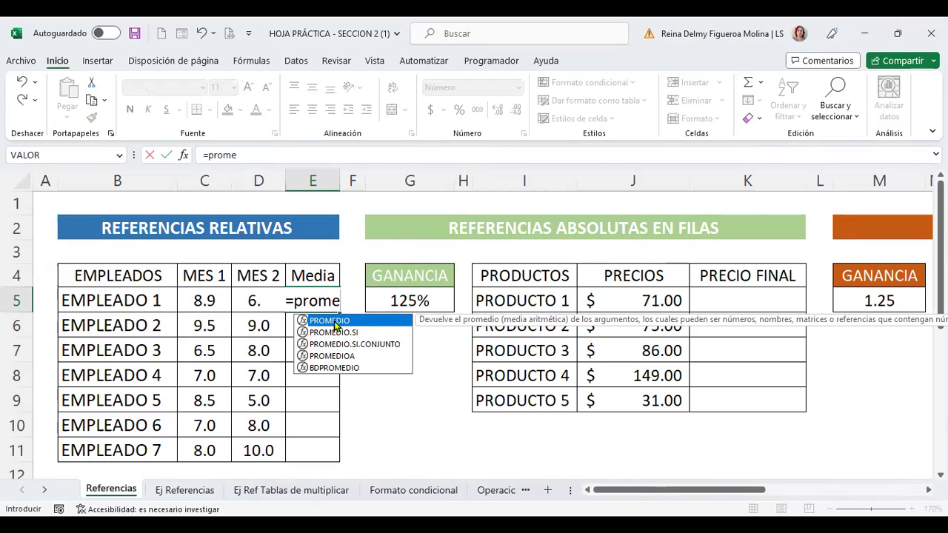
{"action": "double_click", "coordinate": [334, 321]}
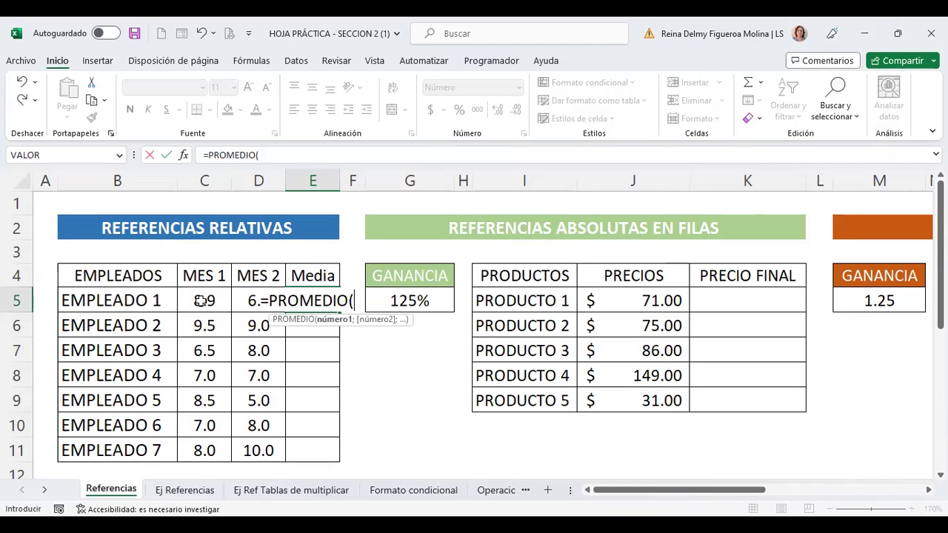
{"action": "left_click_drag", "start_coordinate": [200, 300], "coordinate": [249, 308]}
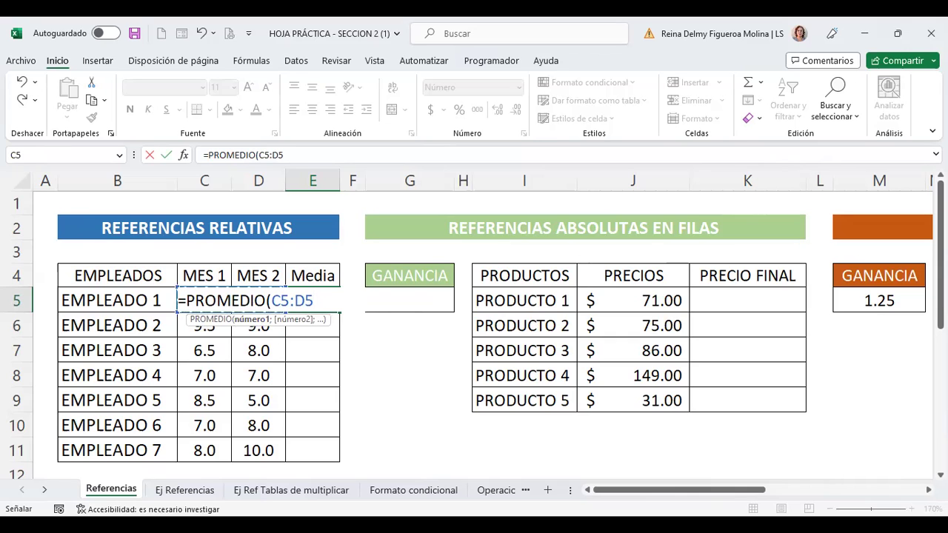
{"action": "key", "text": "ctrl+Return"}
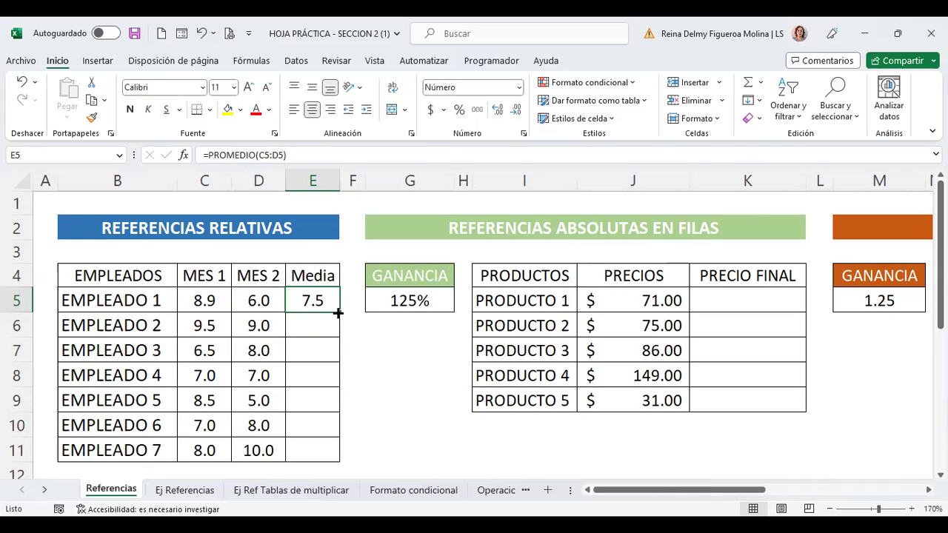
- Fill E5's PROMEDIO formula down through E11 and check the adjusted references in E6–E8
{"action": "left_click_drag", "start_coordinate": [337, 313], "coordinate": [336, 331]}
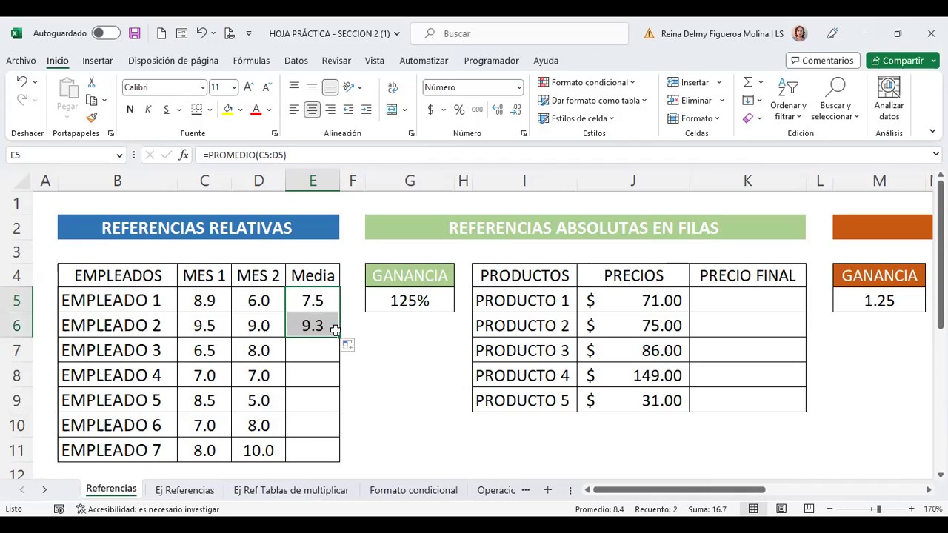
{"action": "left_click", "coordinate": [314, 327]}
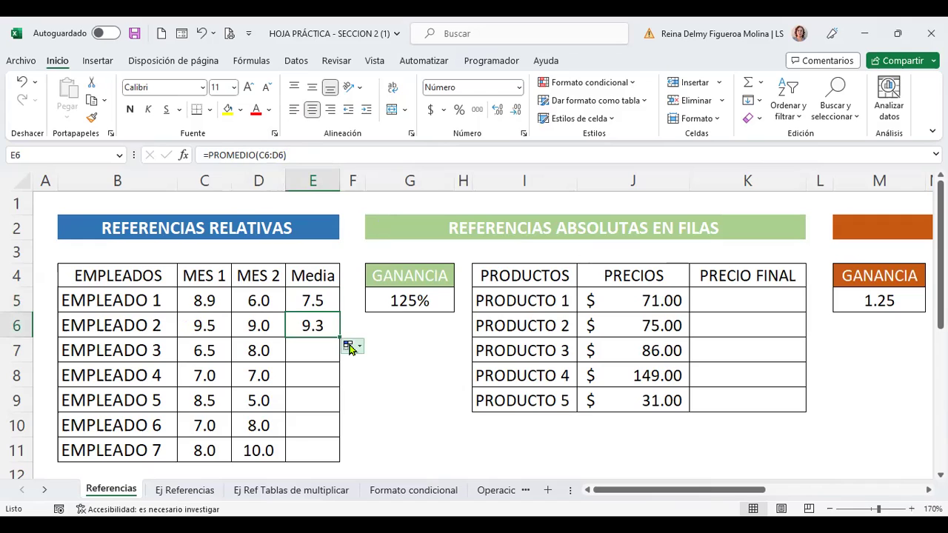
{"action": "left_click_drag", "start_coordinate": [339, 338], "coordinate": [339, 359]}
{"action": "left_click", "coordinate": [312, 350]}
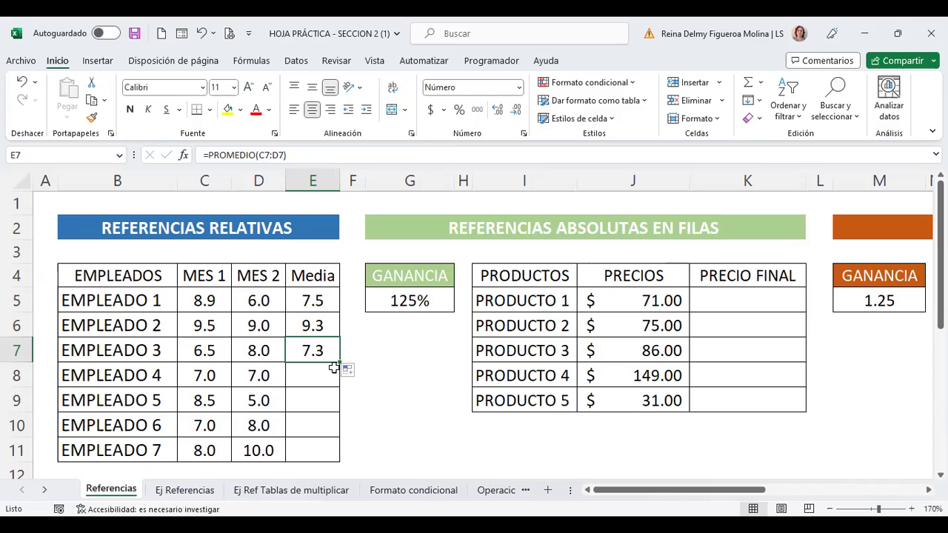
{"action": "mouse_move", "coordinate": [339, 364]}
{"action": "left_mouse_down"}
{"action": "mouse_move", "coordinate": [338, 459]}
{"action": "mouse_move", "coordinate": [374, 455]}
{"action": "left_mouse_up"}
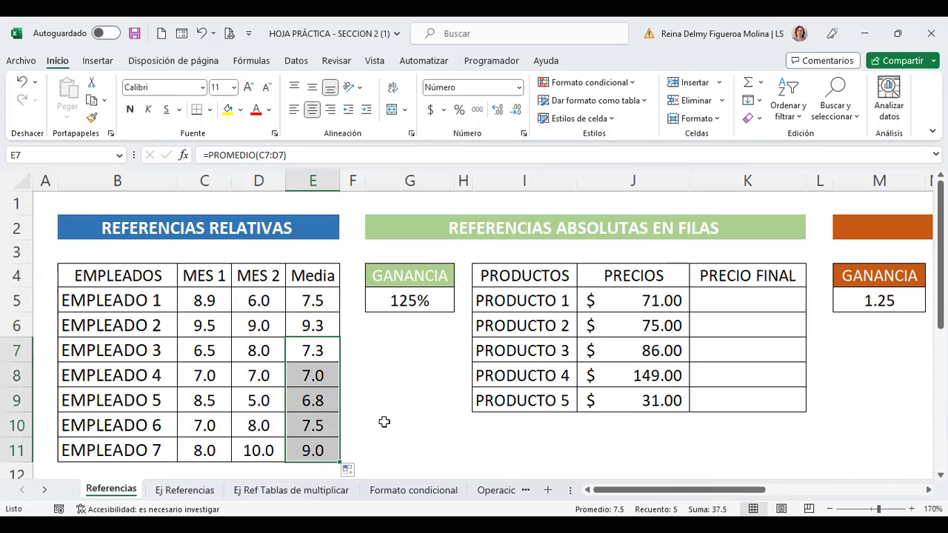
{"action": "left_click", "coordinate": [303, 370]}
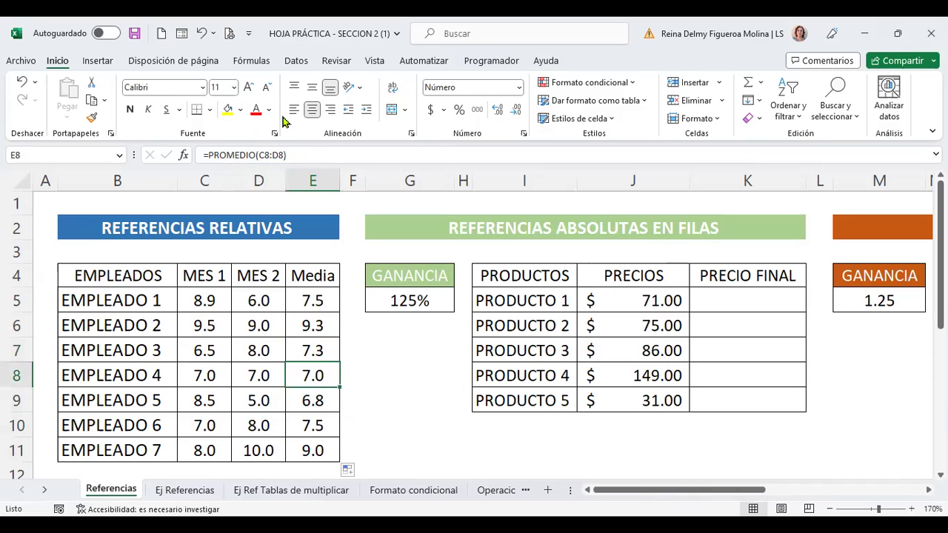
{"action": "left_click", "coordinate": [315, 398]}
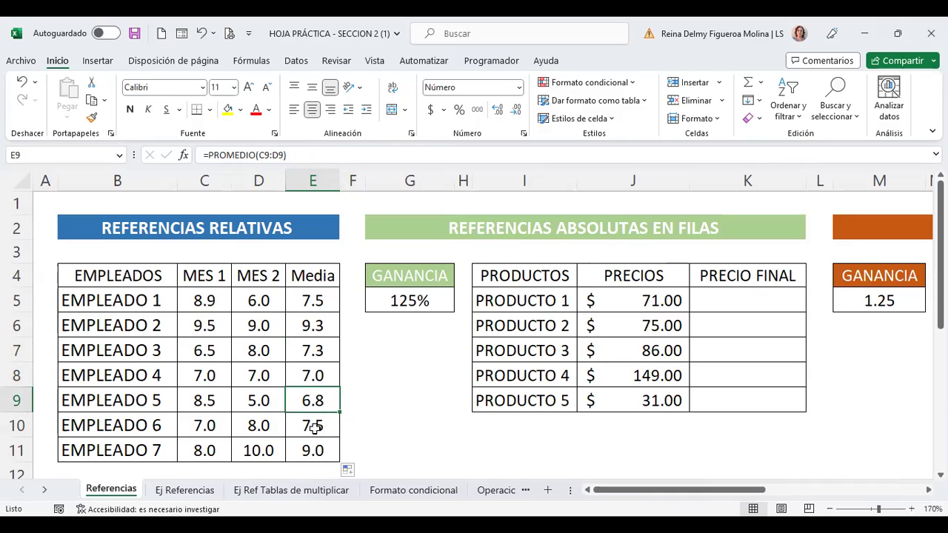
{"action": "left_click", "coordinate": [315, 427]}
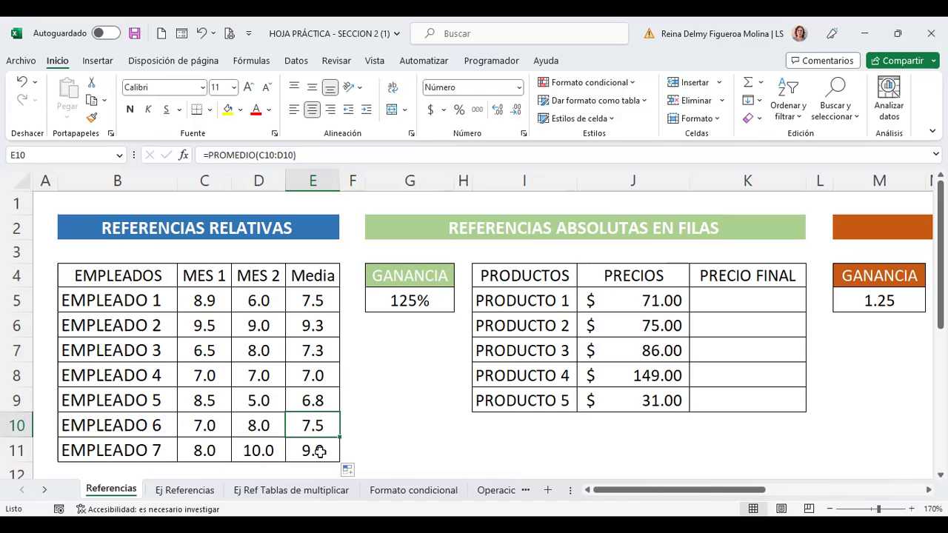
{"action": "left_click", "coordinate": [317, 449]}
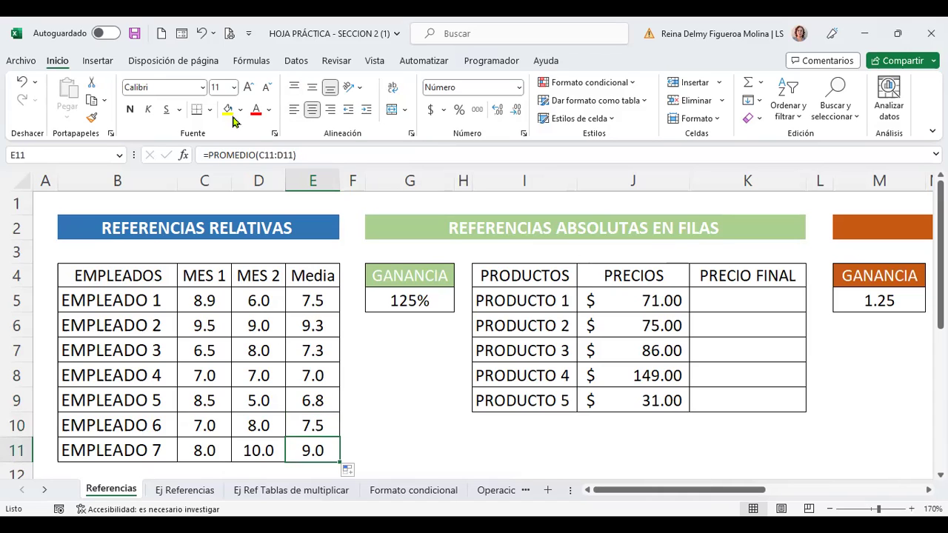
{"action": "left_click", "coordinate": [309, 296]}
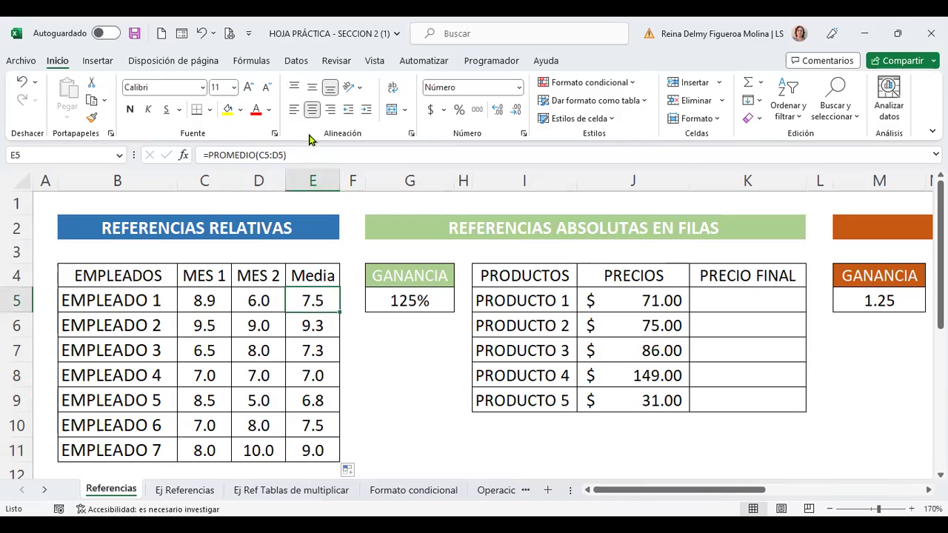
{"action": "key", "text": "Down"}
{"action": "key", "text": "Down"}
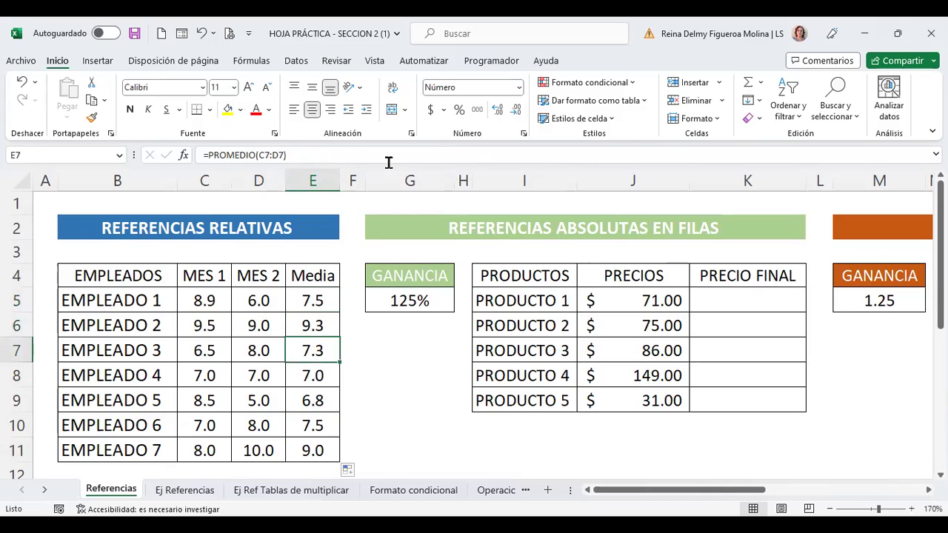
{"action": "key", "text": "Down"}
{"action": "key", "text": "Down"}
{"action": "key", "text": "Down"}
{"action": "key", "text": "Down"}
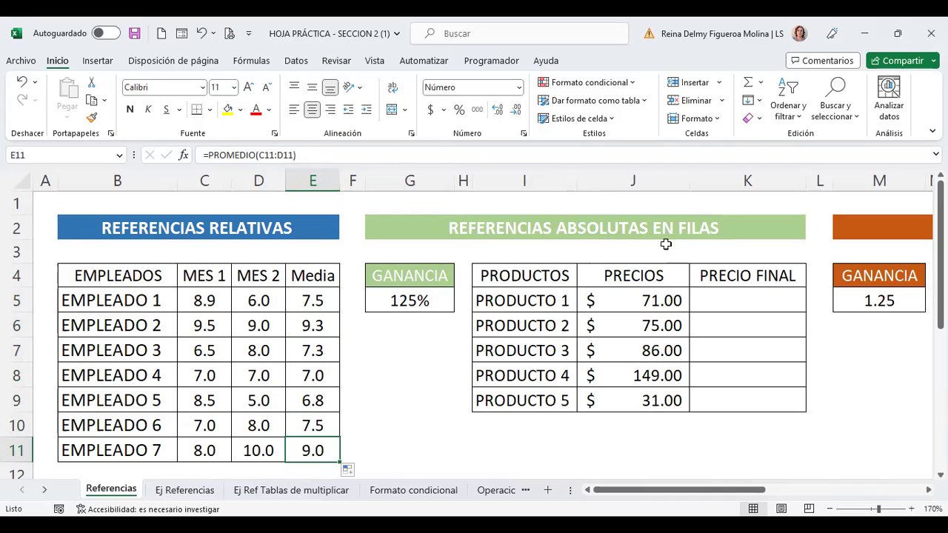
- Start K5's formula as +J5+G5, adding PRODUCTO 1's price to the 125% GANANCIA
{"action": "left_click", "coordinate": [414, 300]}
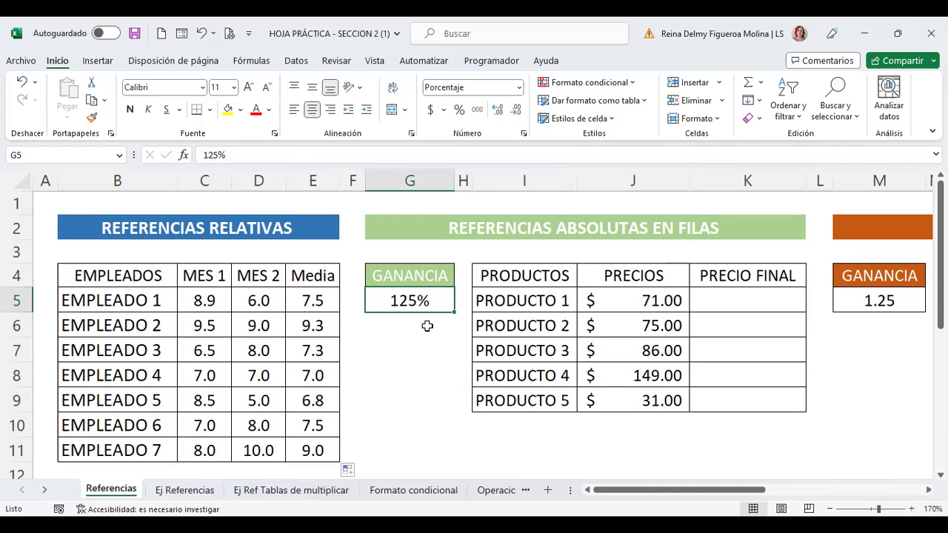
{"action": "left_click", "coordinate": [756, 297]}
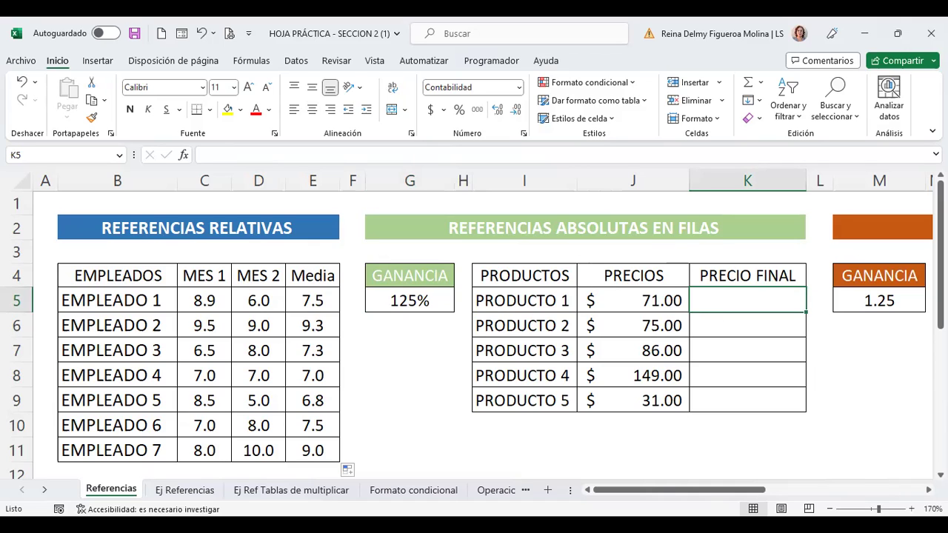
{"action": "type", "text": "+"}
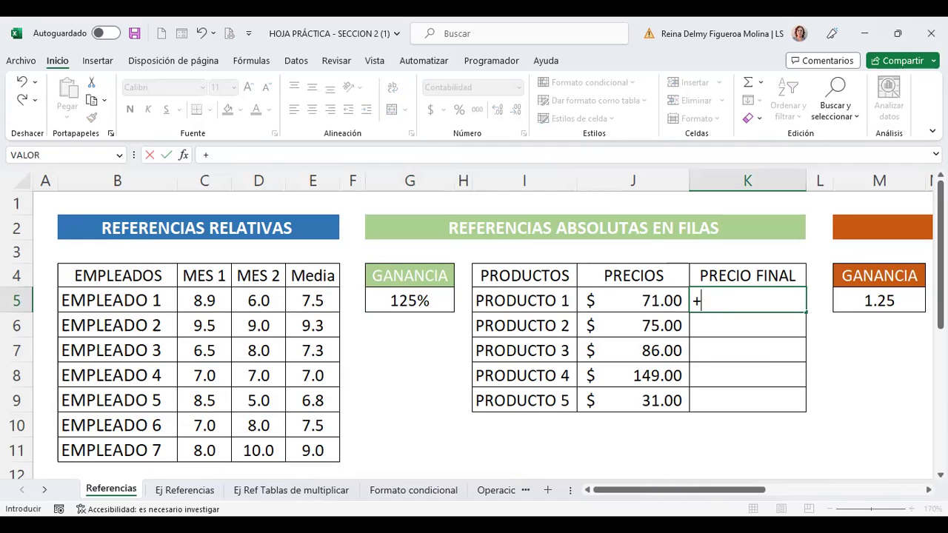
{"action": "type", "text": "="}
{"action": "key", "text": "BackSpace"}
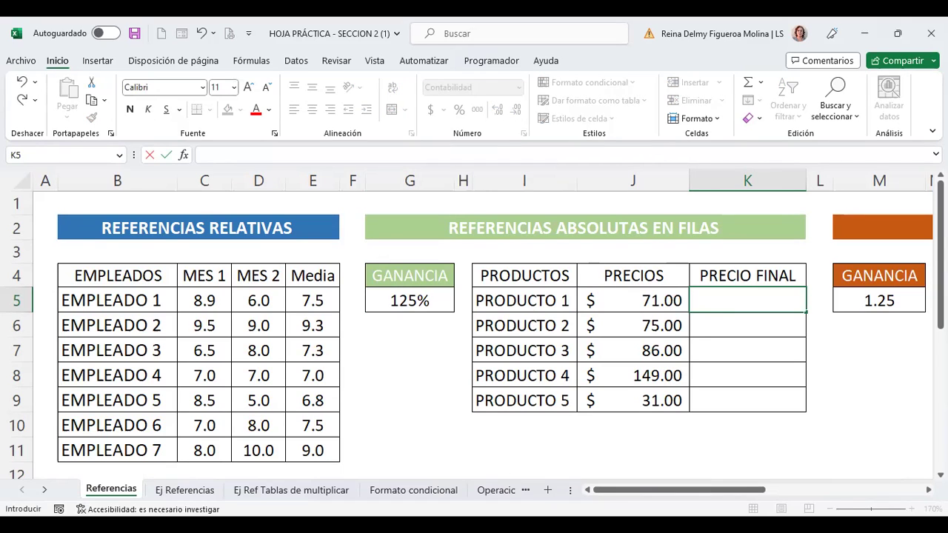
{"action": "type", "text": "+"}
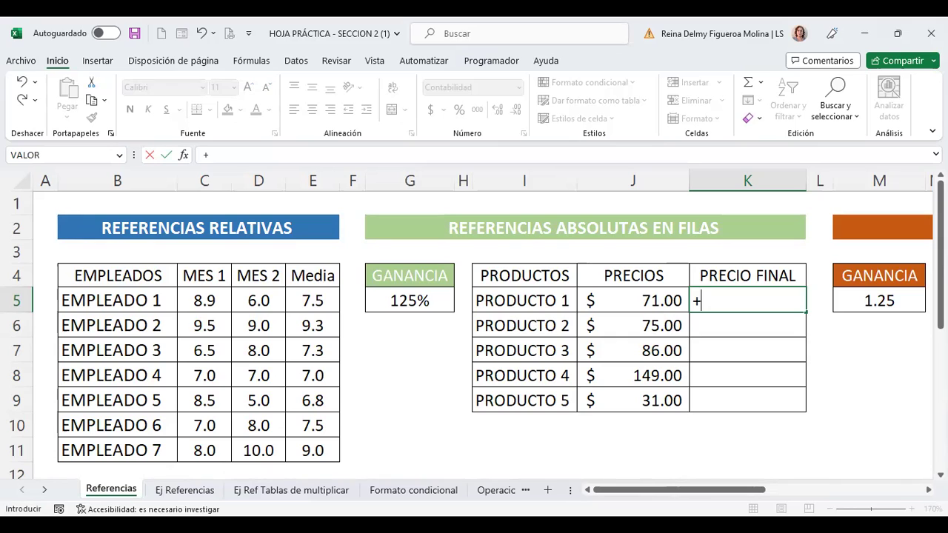
{"action": "left_click", "coordinate": [649, 299]}
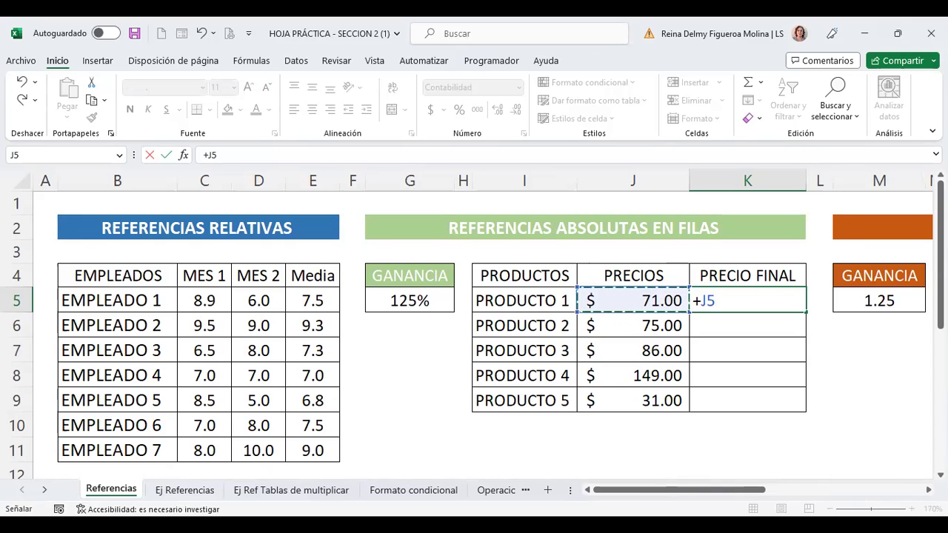
{"action": "type", "text": "+"}
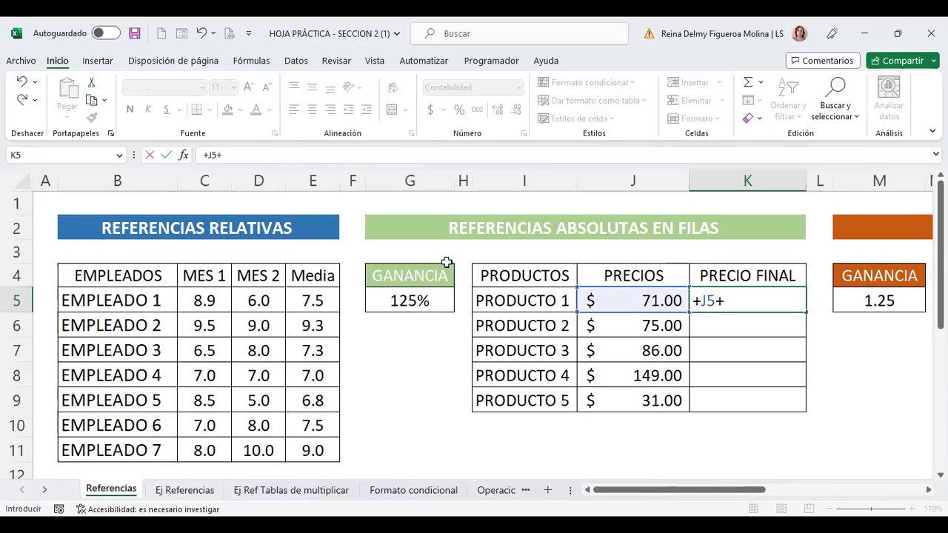
{"action": "left_click", "coordinate": [417, 300]}
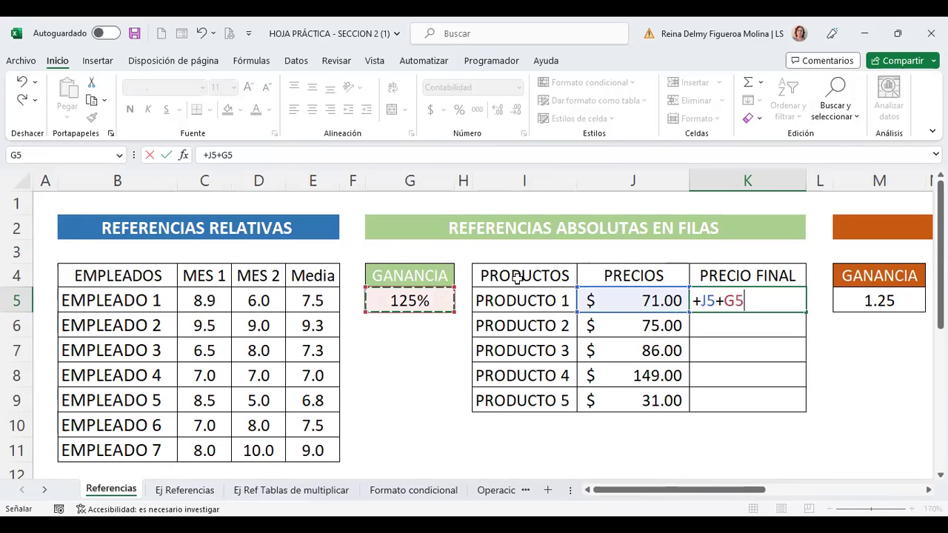
- Commit =+J5+G5 in K5, giving $72.25, and reopen the formula for editing
{"action": "key", "text": "Return"}
{"action": "key", "text": "Up"}
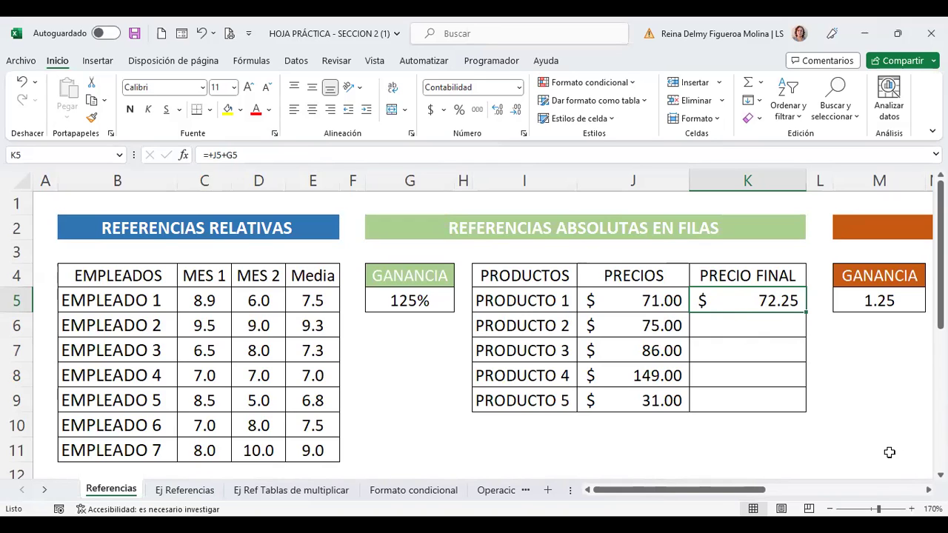
{"action": "key", "text": "F2"}
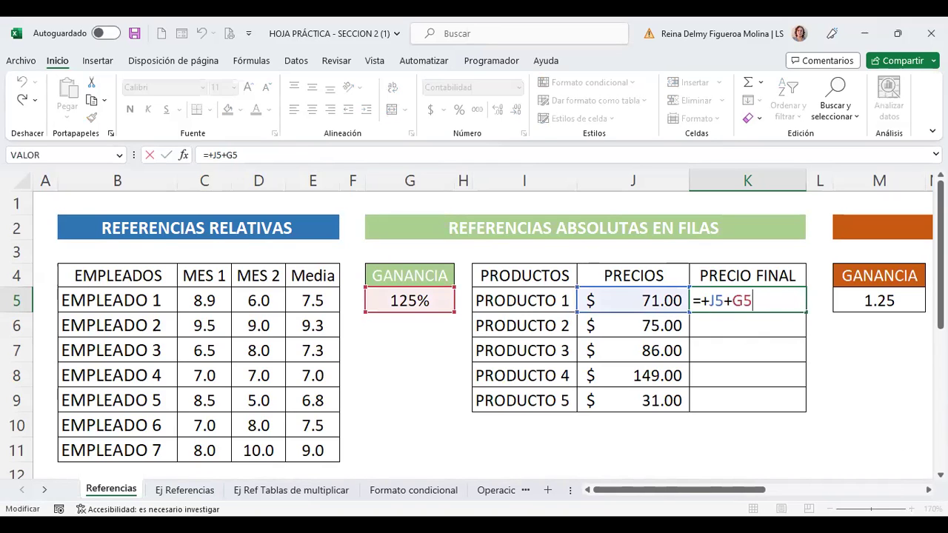
- Change K5's formula to =+J5*G5 so PRODUCTO 1's final price becomes $88.75
{"action": "key", "text": "Left"}
{"action": "key", "text": "Left"}
{"action": "key", "text": "BackSpace"}
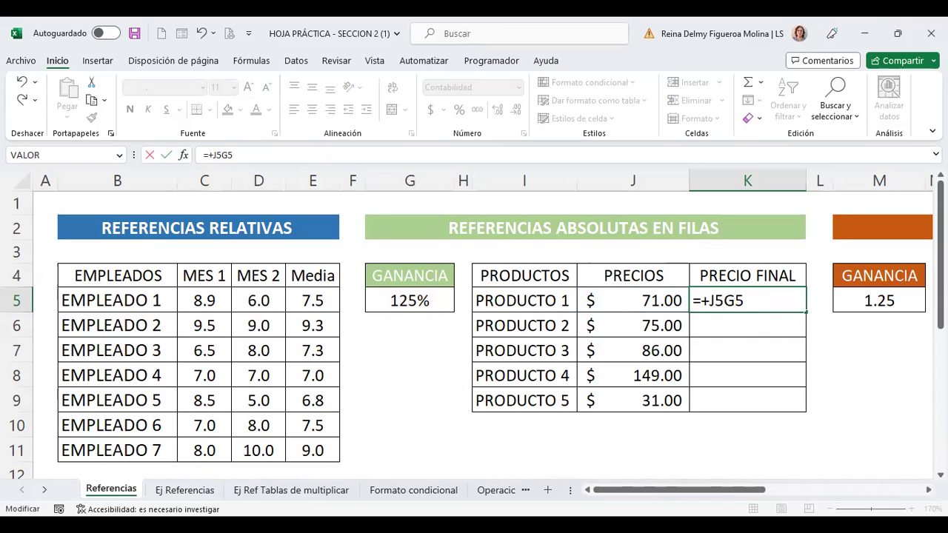
{"action": "type", "text": "*"}
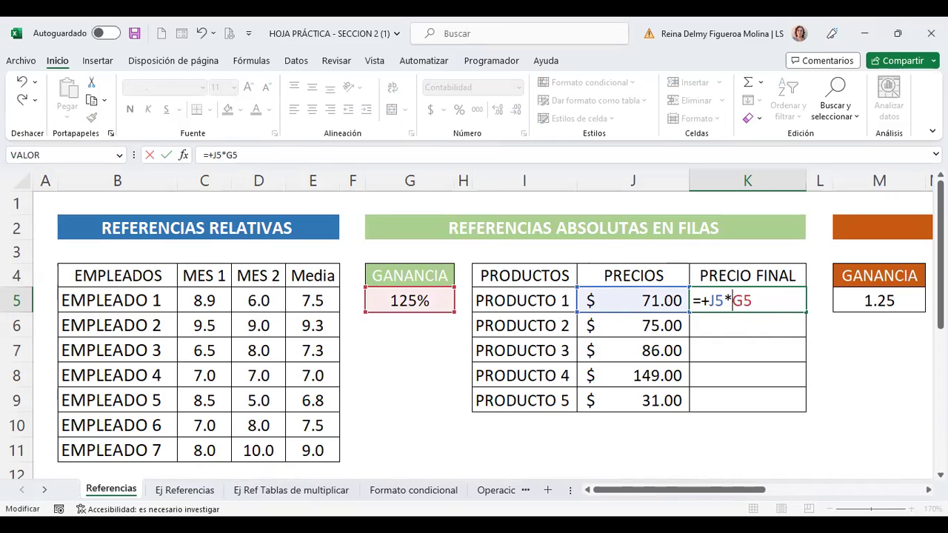
{"action": "key", "text": "Return"}
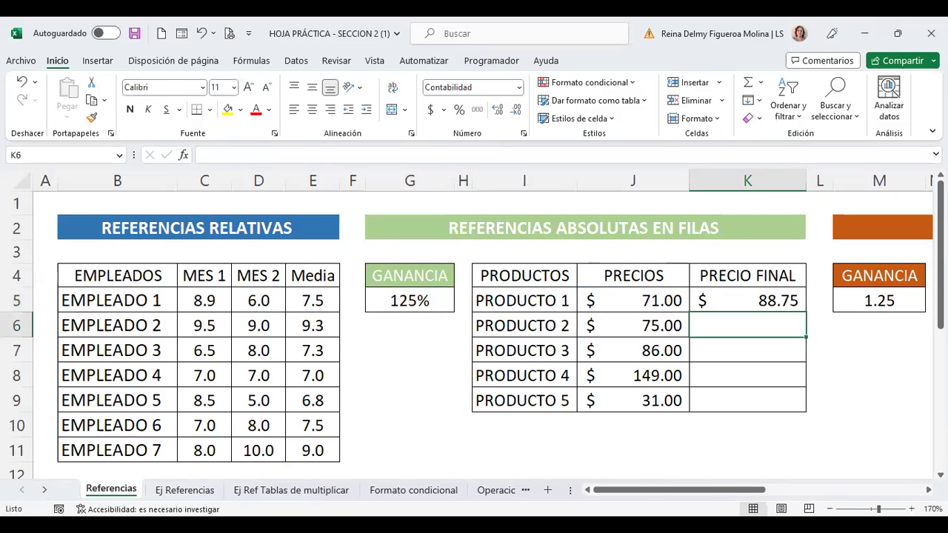
{"action": "left_click", "coordinate": [765, 301]}
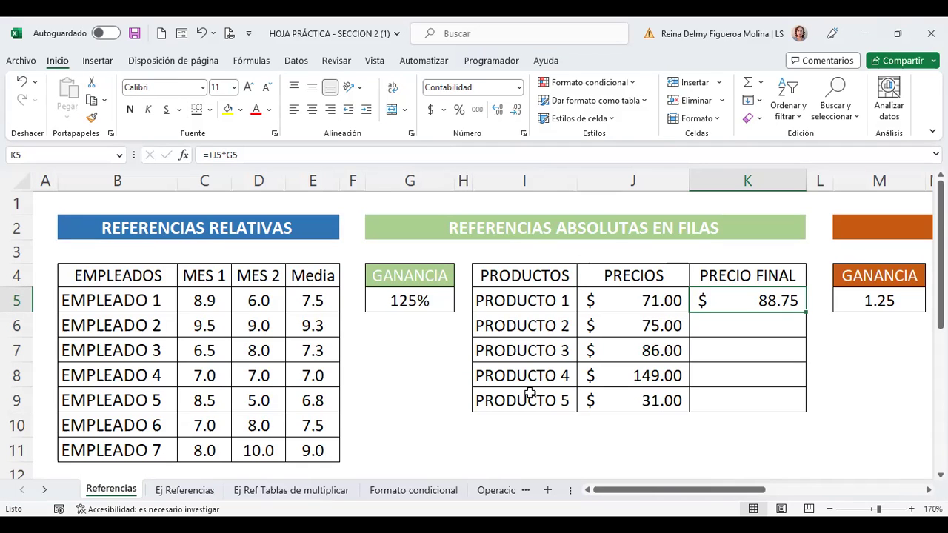
- Recommit K5's =+J5*G5 formula unchanged and bring up the Ayuda help pane with F1
{"action": "key", "text": "F2"}
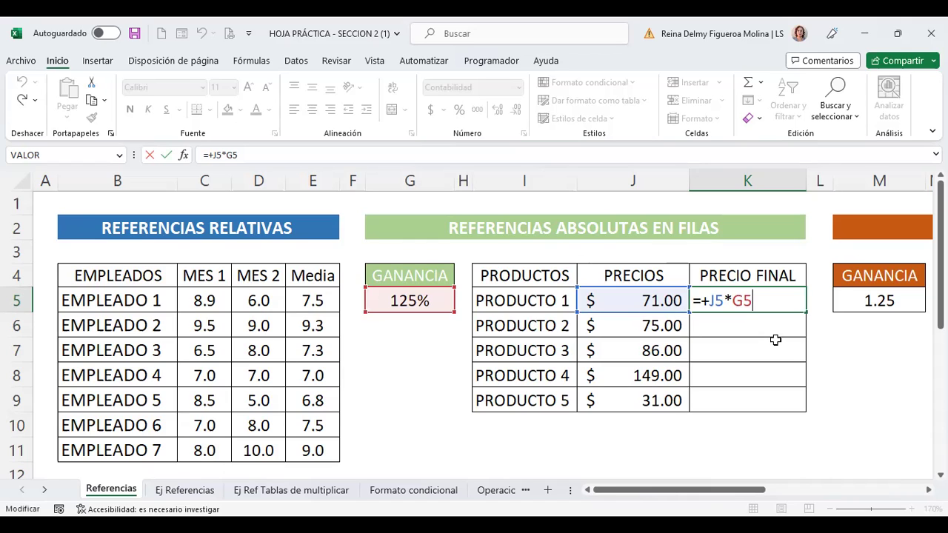
{"action": "key", "text": "Return"}
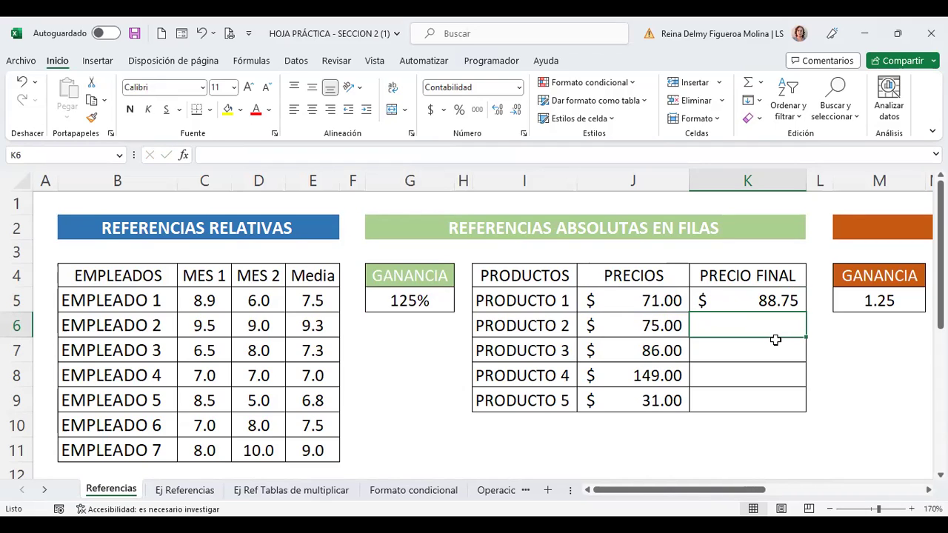
{"action": "key", "text": "Up"}
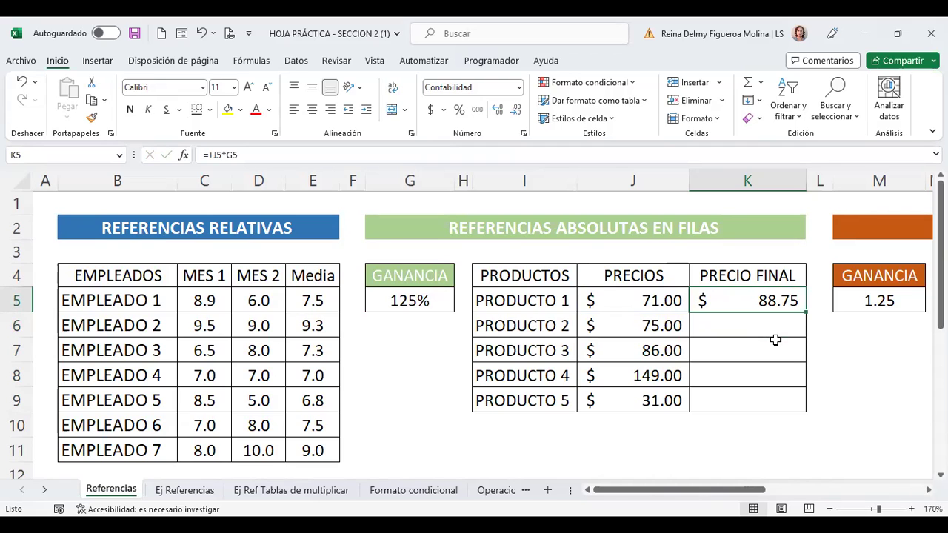
{"action": "key", "text": "F1"}
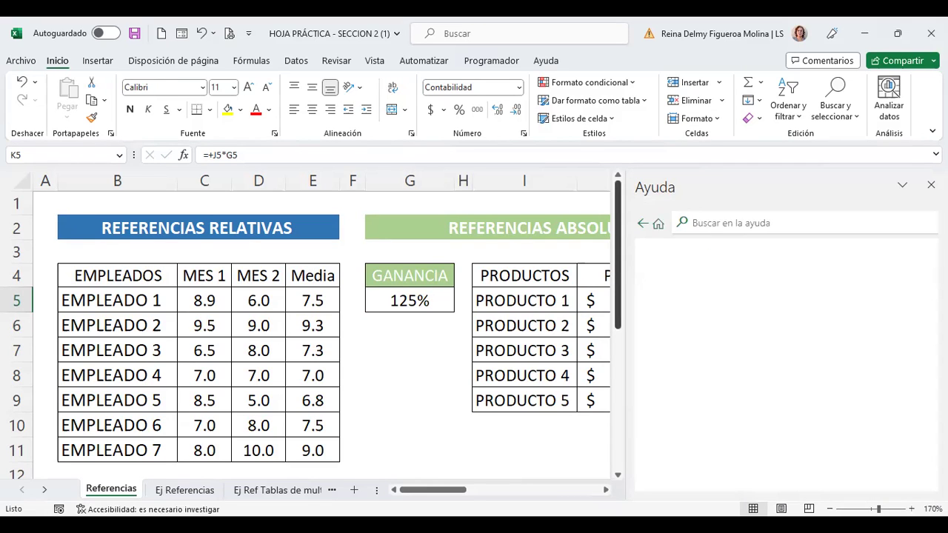
- Close the Ayuda help pane to reveal the full PRODUCTOS table
{"action": "left_click", "coordinate": [931, 184]}
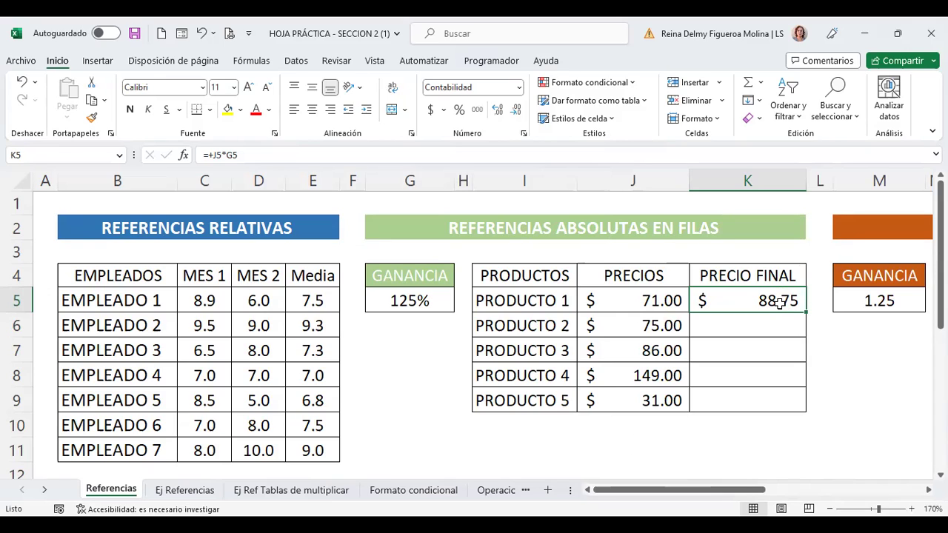
{"action": "double_click", "coordinate": [779, 300]}
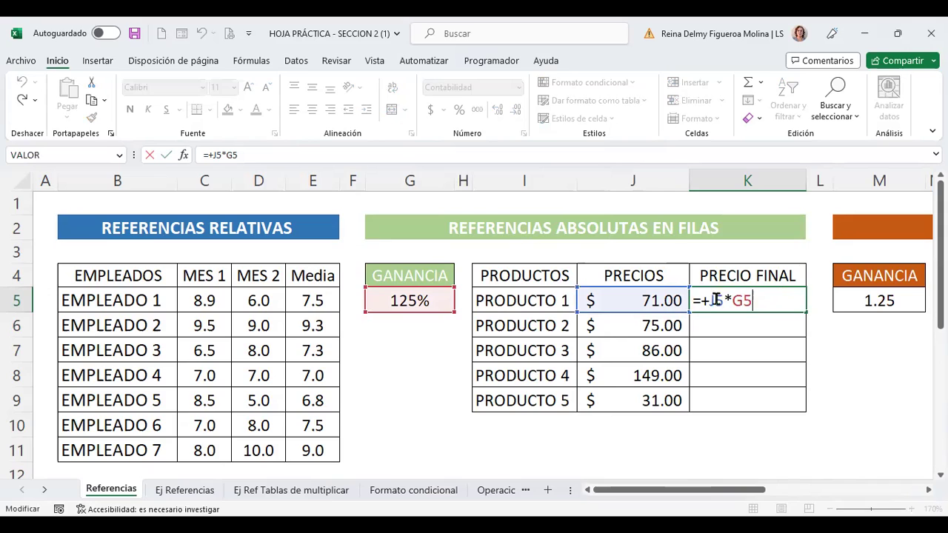
{"action": "key", "text": "Return"}
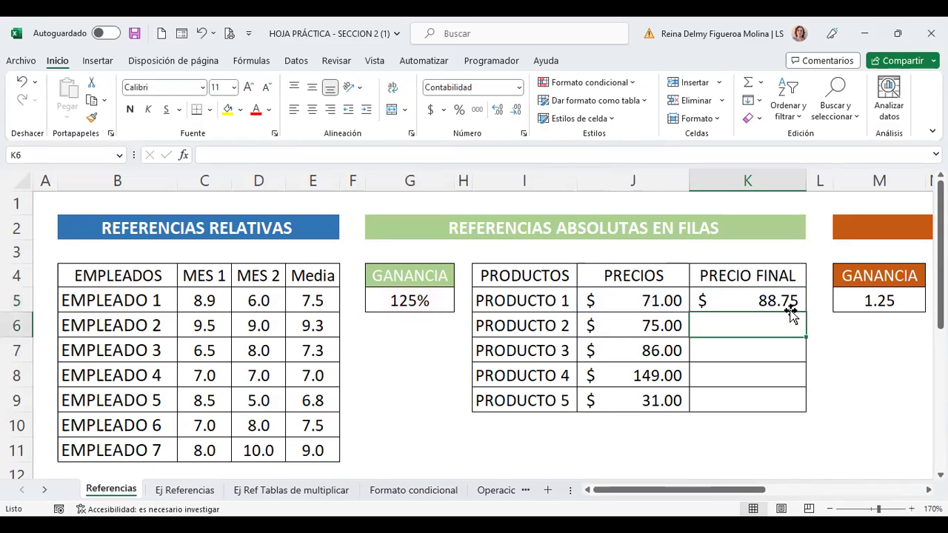
{"action": "left_click", "coordinate": [760, 300]}
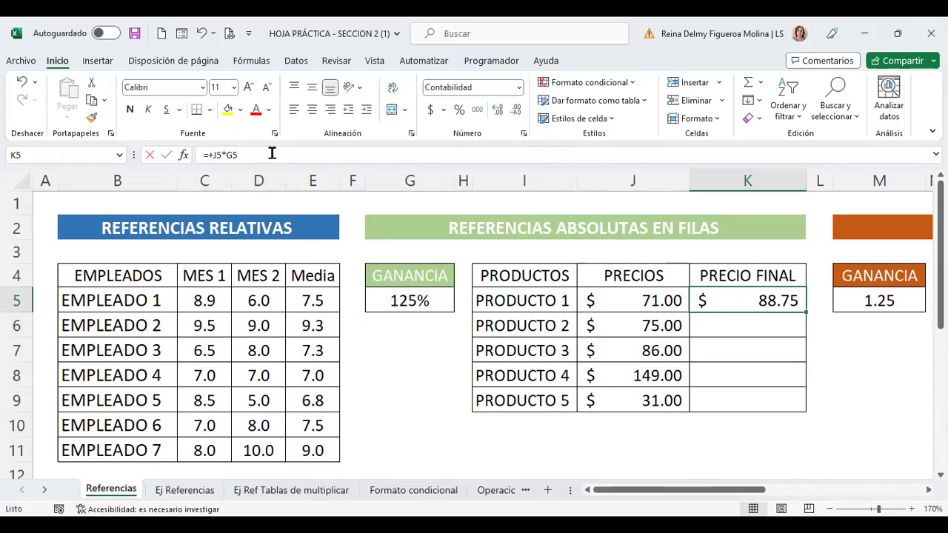
{"action": "left_click", "coordinate": [235, 155]}
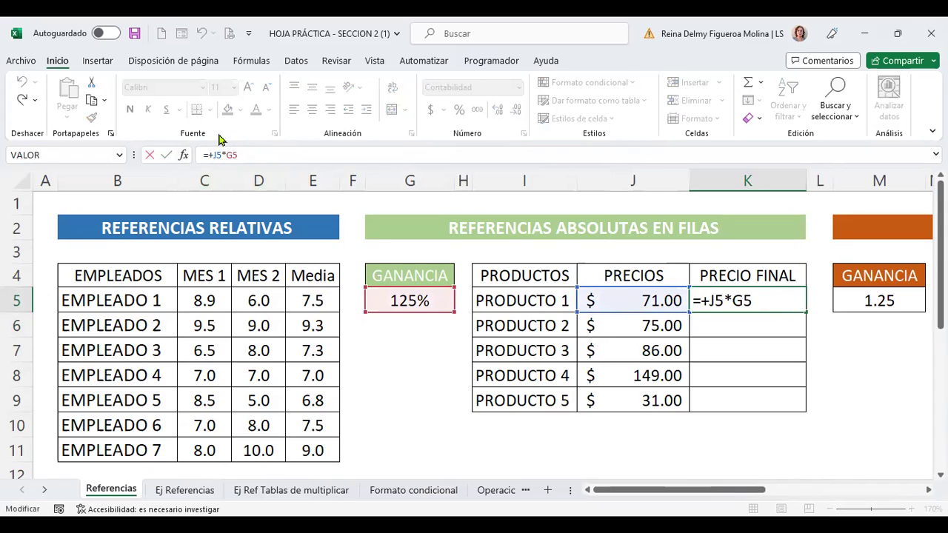
{"action": "left_click", "coordinate": [219, 152]}
{"action": "key", "text": "Return"}
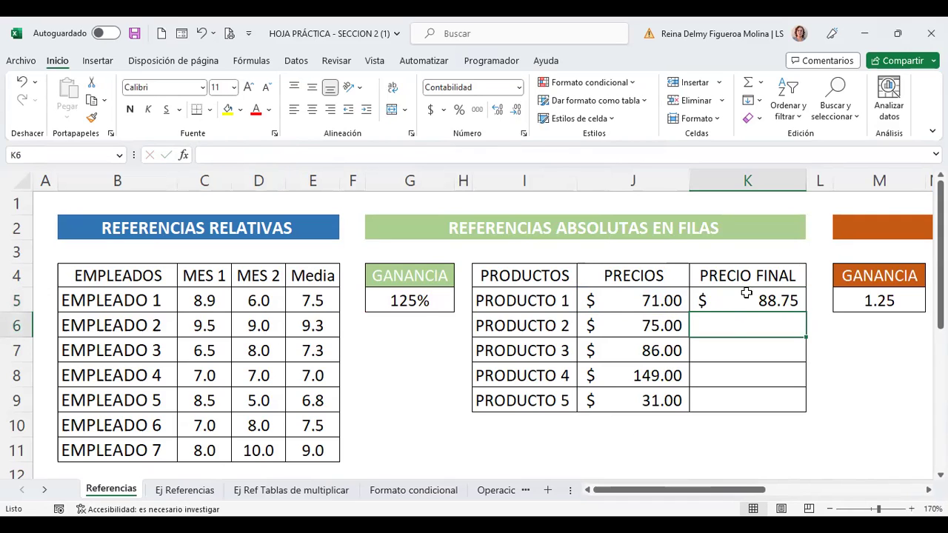
{"action": "left_click", "coordinate": [746, 293]}
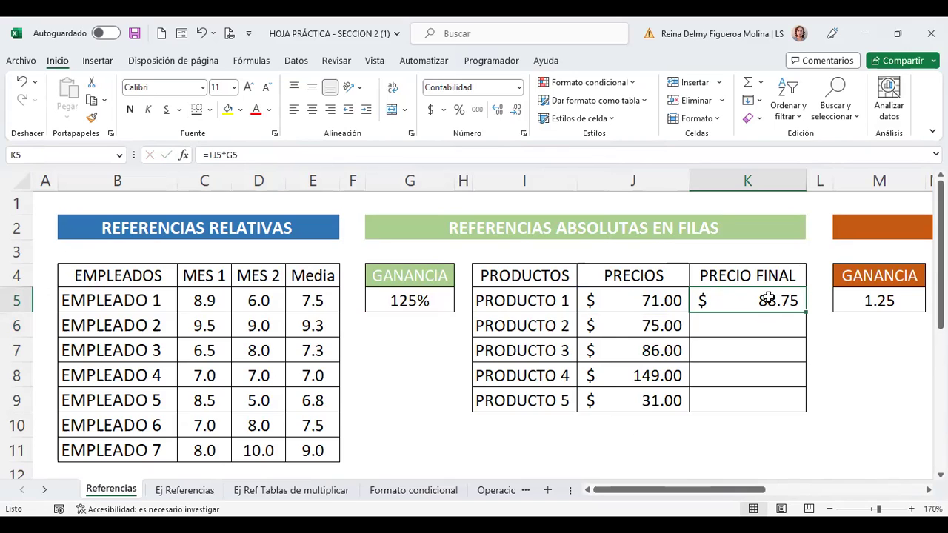
{"action": "double_click", "coordinate": [768, 298]}
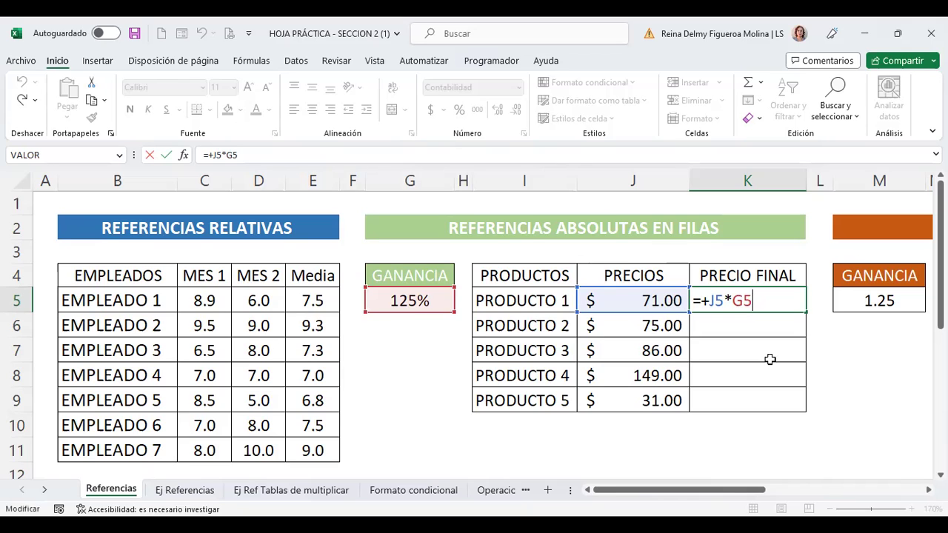
{"action": "key", "text": "Return"}
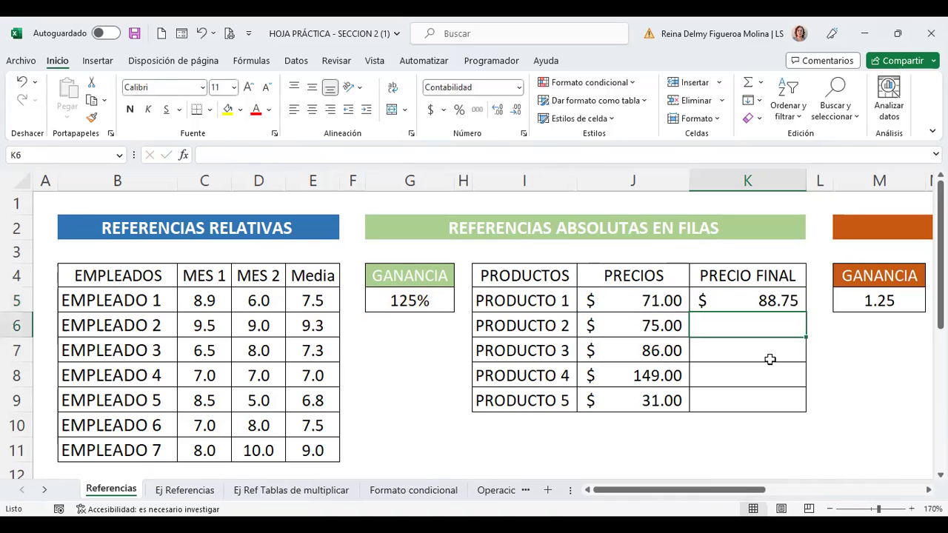
{"action": "key", "text": "Up"}
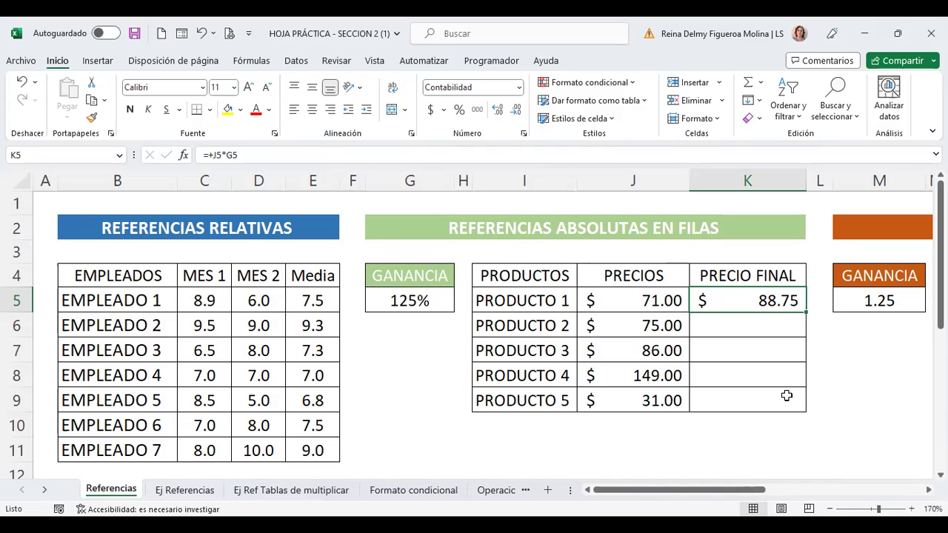
{"action": "left_click", "coordinate": [752, 326]}
{"action": "left_click", "coordinate": [755, 296]}
{"action": "double_click", "coordinate": [748, 304]}
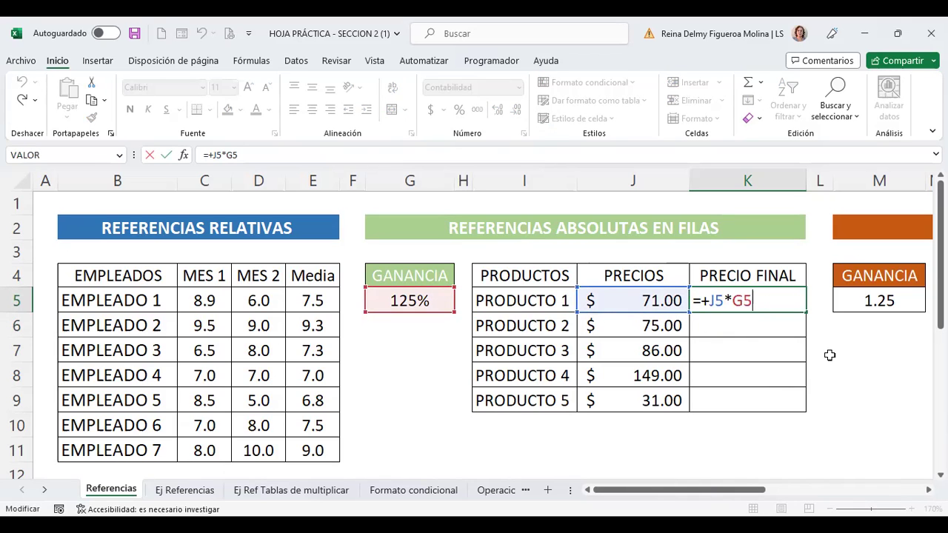
{"action": "key", "text": "Return"}
{"action": "left_click", "coordinate": [763, 300]}
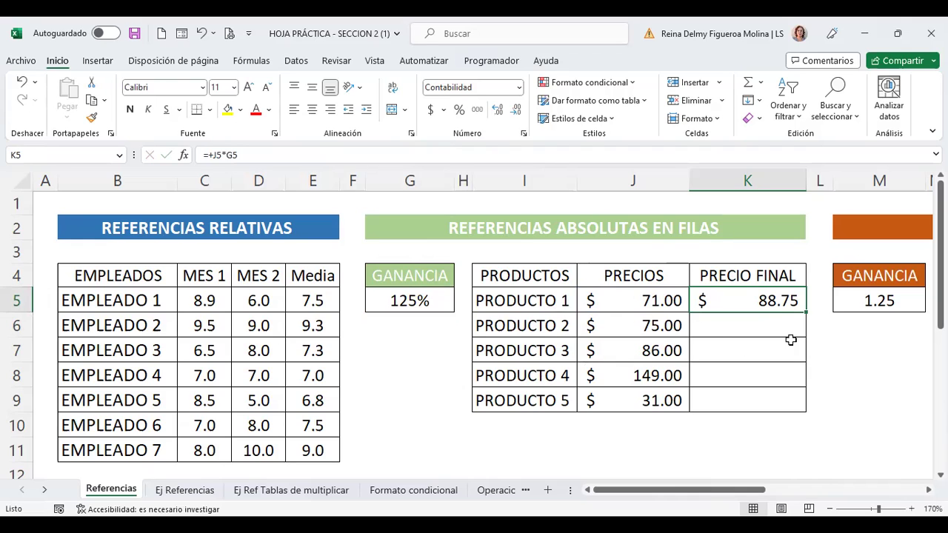
{"action": "left_click_drag", "start_coordinate": [804, 311], "coordinate": [804, 335]}
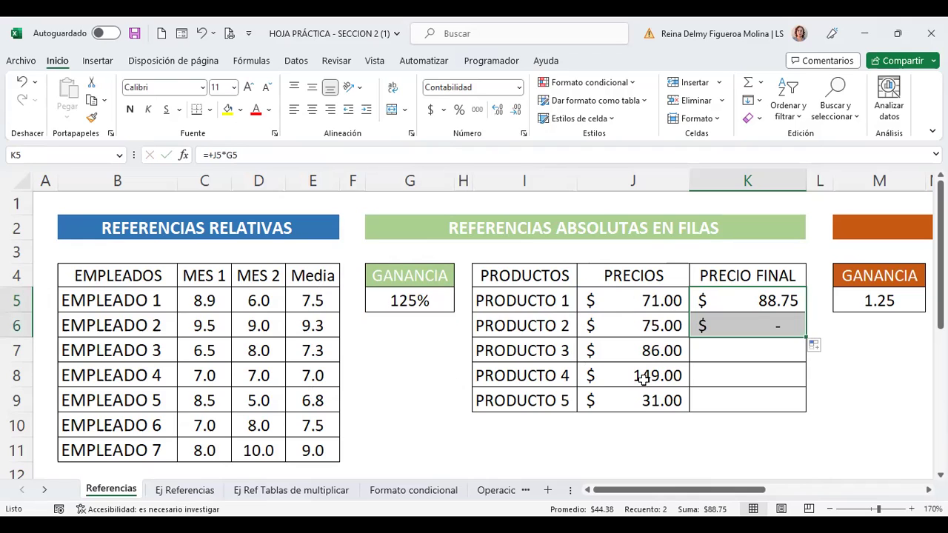
{"action": "left_click", "coordinate": [747, 324]}
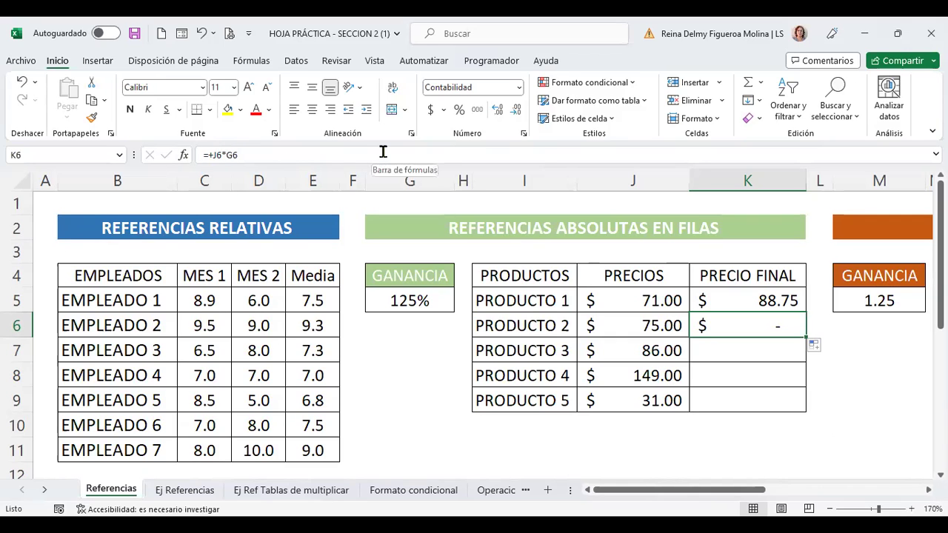
{"action": "key", "text": "F2"}
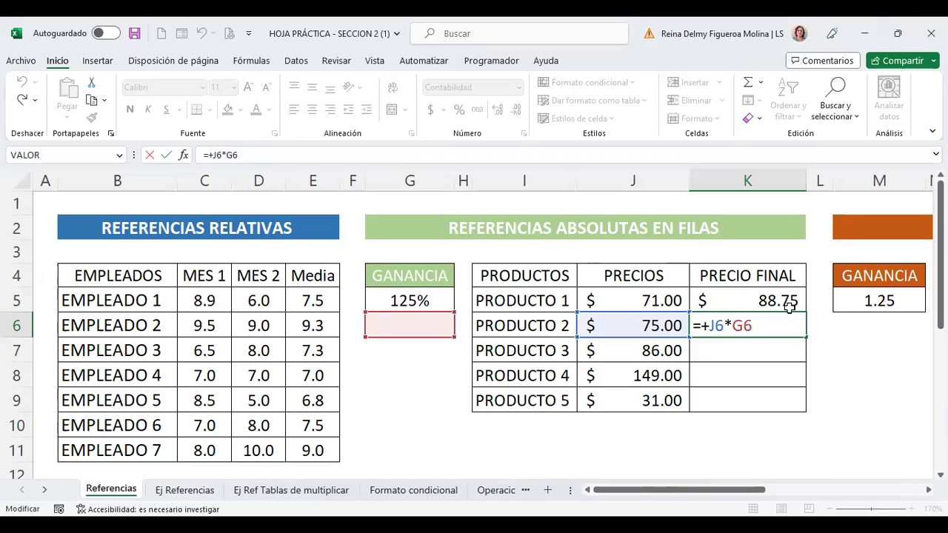
{"action": "key", "text": "ctrl+Return"}
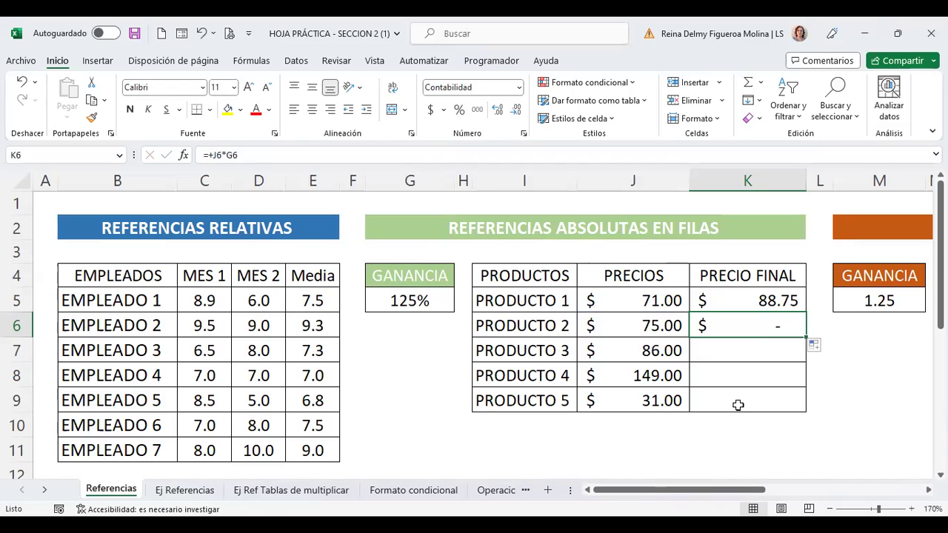
{"action": "key", "text": "Delete"}
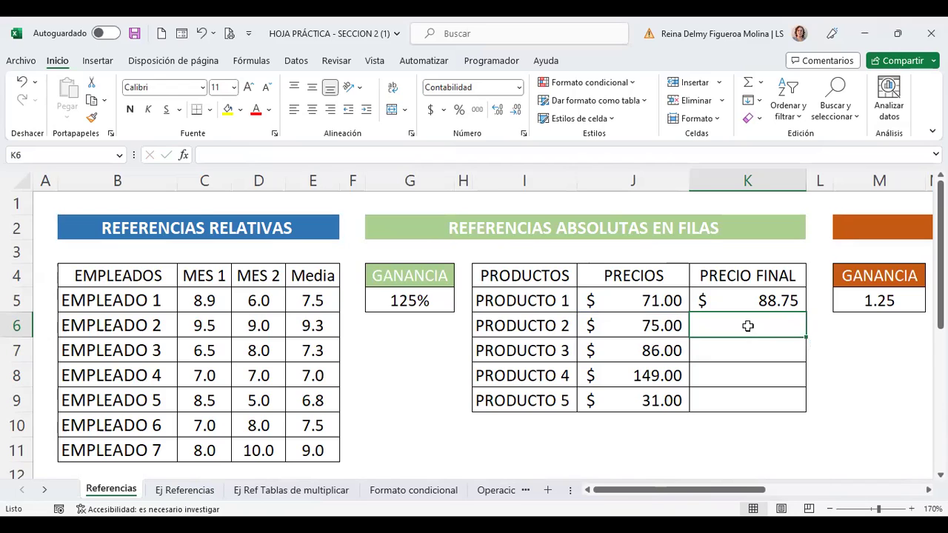
- Edit K5's formula and use F4 to turn the G5 reference into $G$5
{"action": "left_click", "coordinate": [731, 300]}
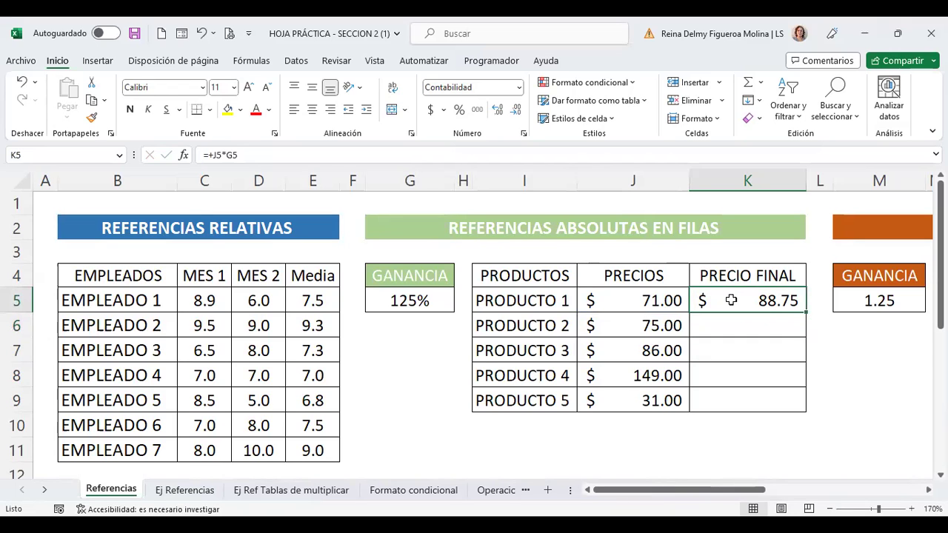
{"action": "double_click", "coordinate": [731, 300]}
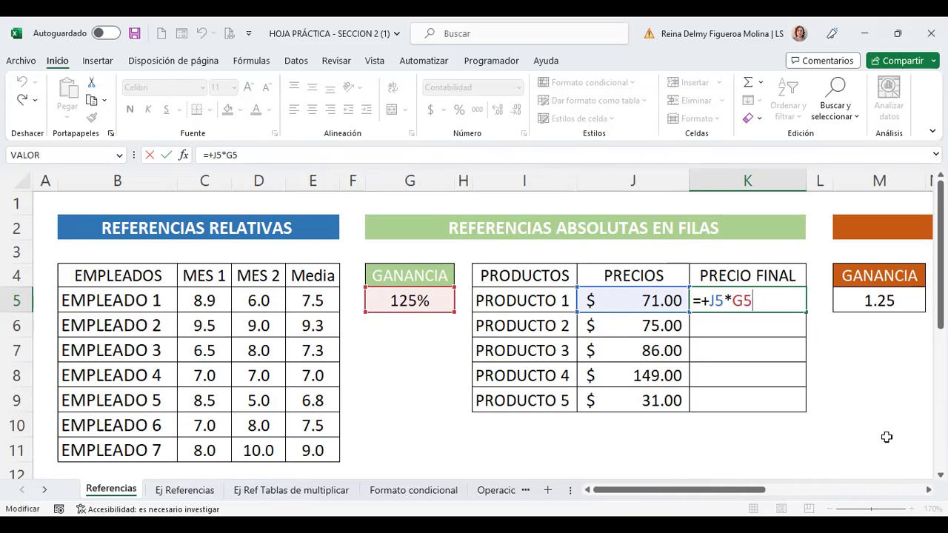
{"action": "key", "text": "F4"}
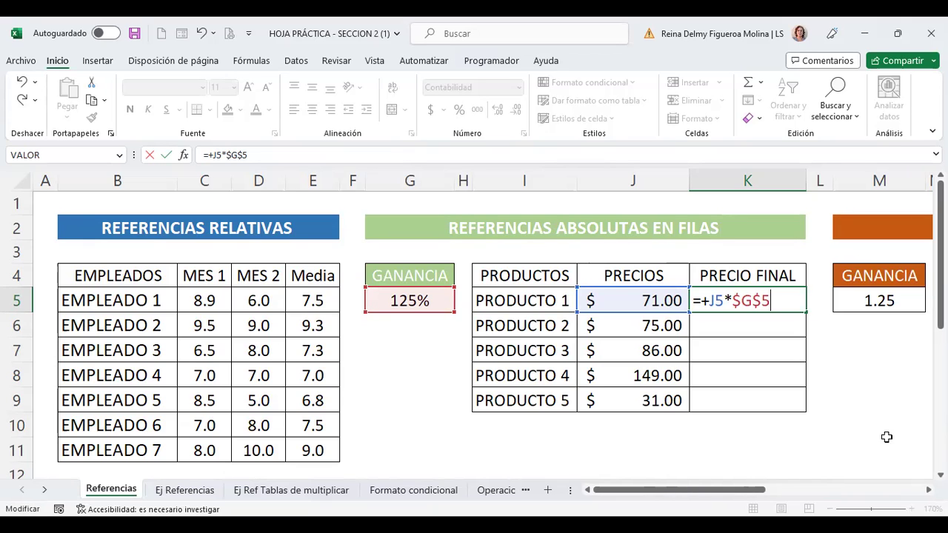
- Cycle G5 through reference types with F4, settle on $G$5, and commit K5 ($88.75)
{"action": "key", "text": "F4"}
{"action": "key", "text": "F4"}
{"action": "key", "text": "F4"}
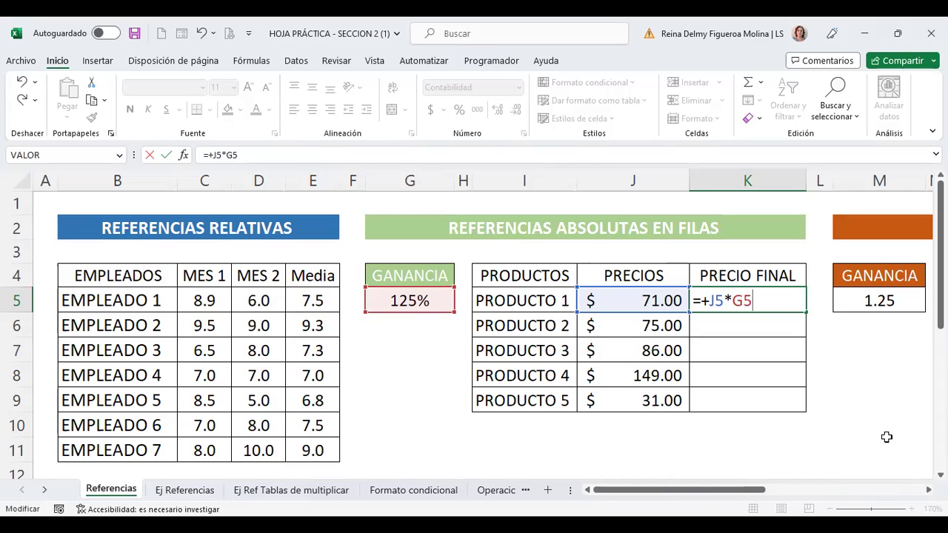
{"action": "key", "text": "F4"}
{"action": "key", "text": "Return"}
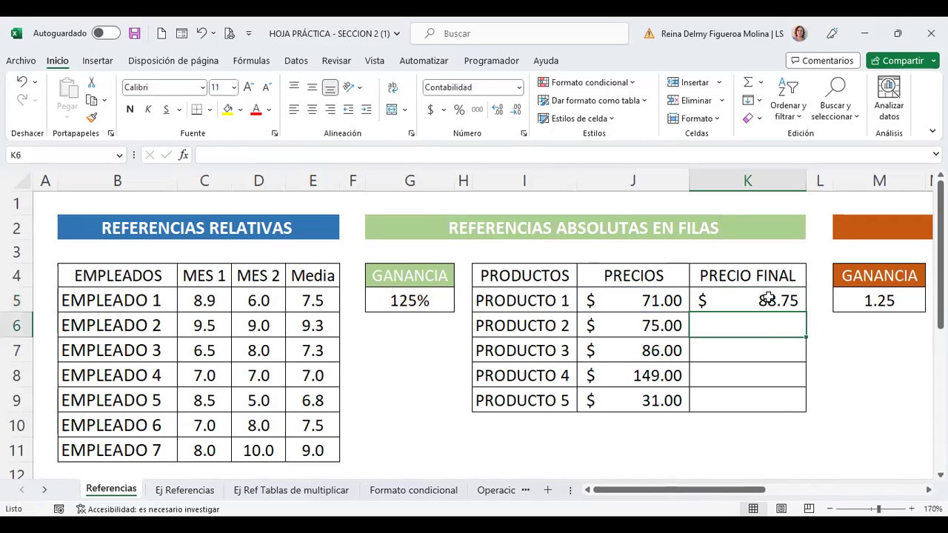
{"action": "left_click", "coordinate": [768, 298]}
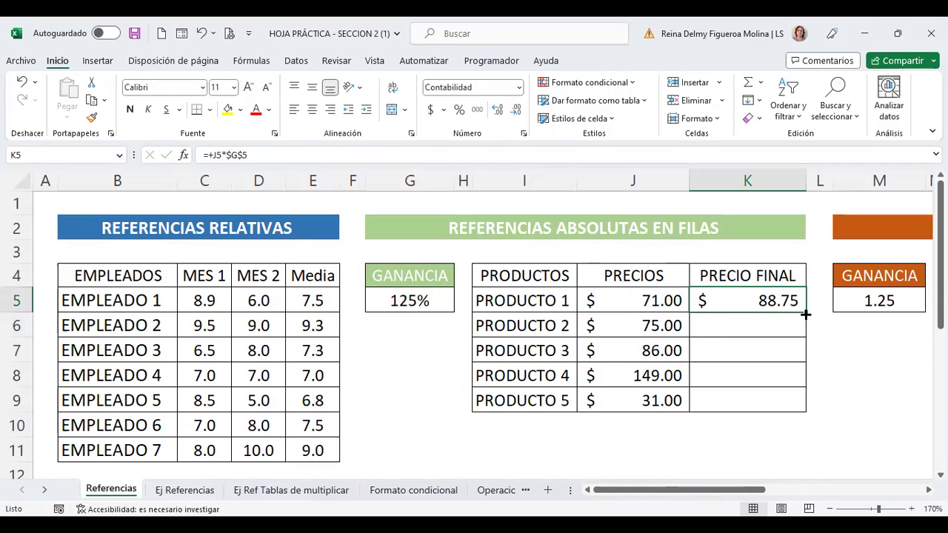
- Fill K5's formula down to K6 ($93.75) and show its =+J6*$G$5 references
{"action": "left_click_drag", "start_coordinate": [806, 314], "coordinate": [804, 335]}
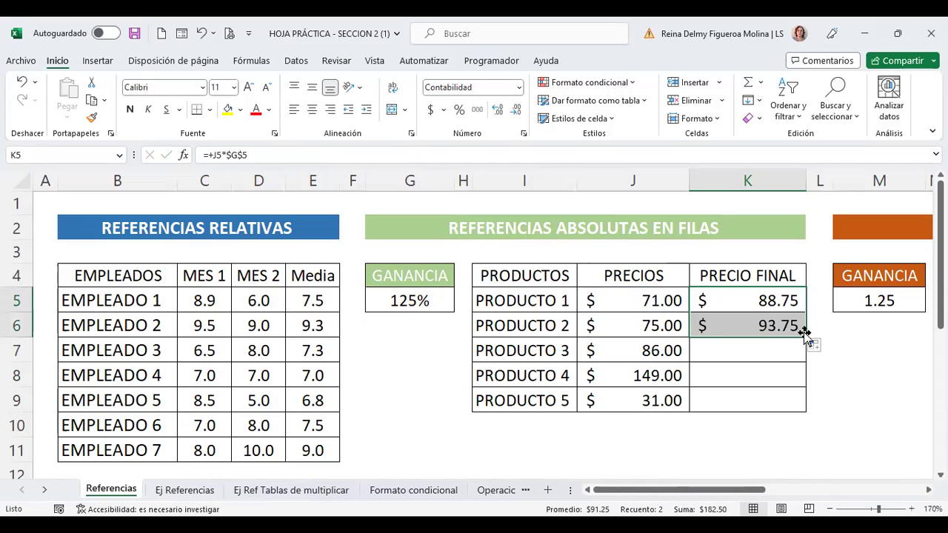
{"action": "left_click", "coordinate": [766, 325]}
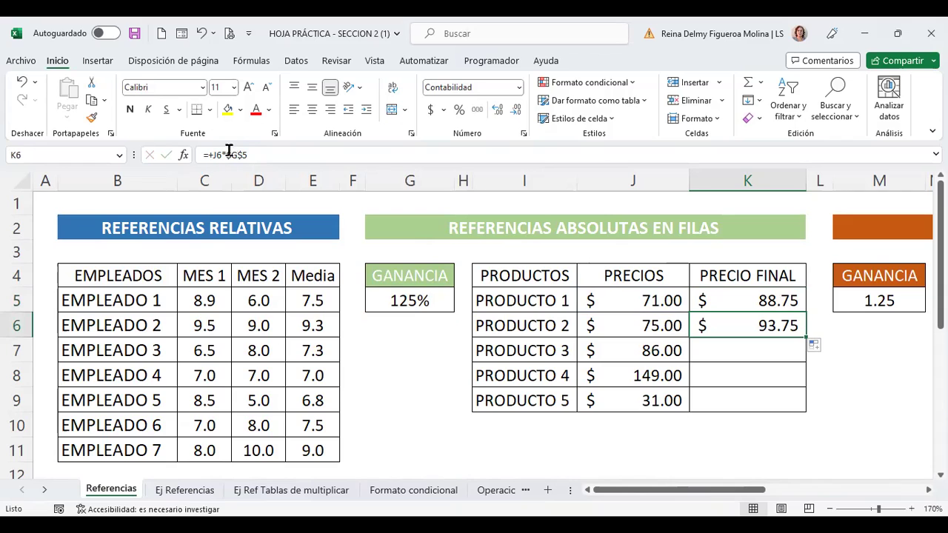
{"action": "left_click", "coordinate": [234, 154]}
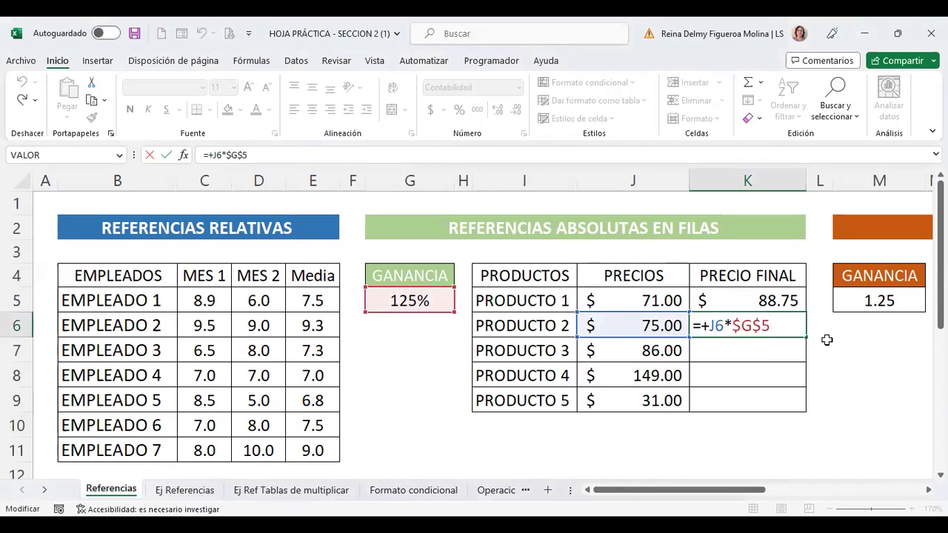
- Clear the copied result from K6 and reopen K5's formula for editing
{"action": "key", "text": "Return"}
{"action": "key", "text": "Up"}
{"action": "key", "text": "Up"}
{"action": "key", "text": "Down"}
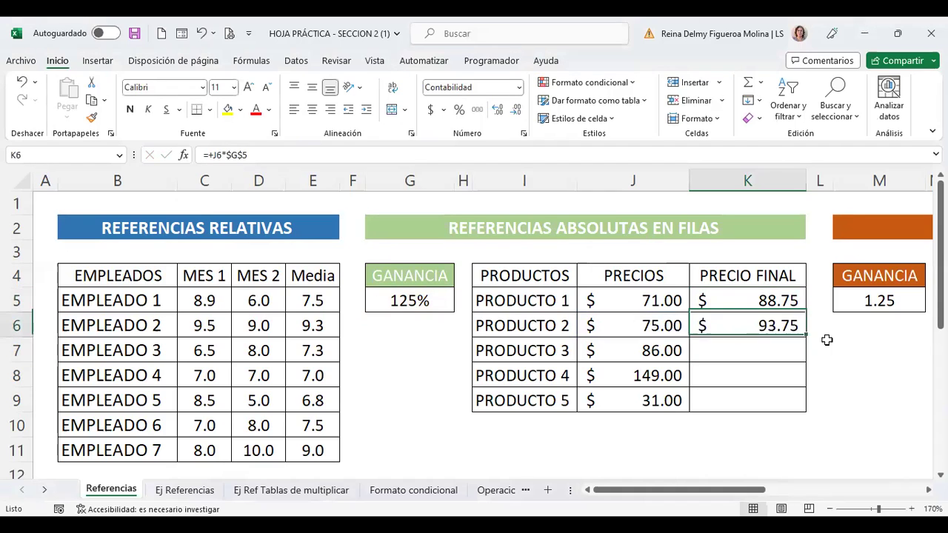
{"action": "key", "text": "Delete"}
{"action": "key", "text": "Up"}
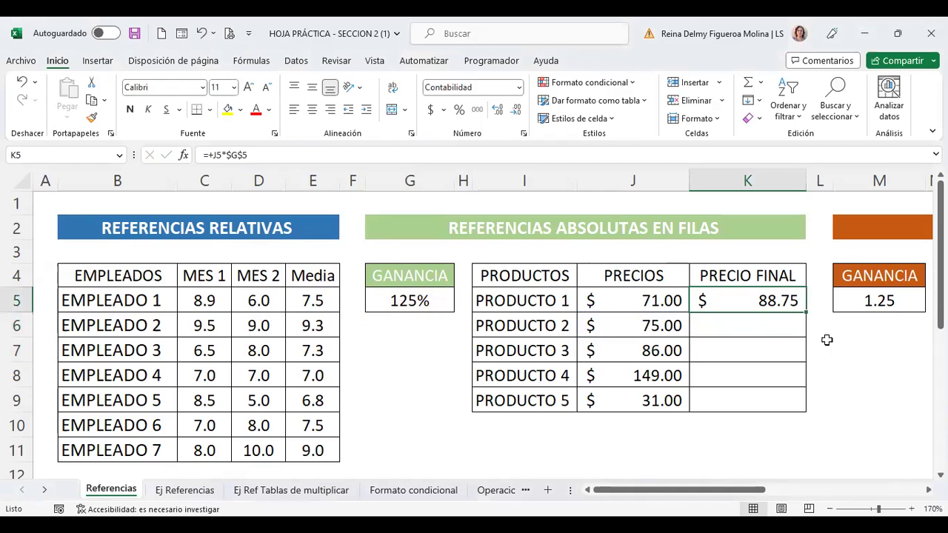
{"action": "key", "text": "F2"}
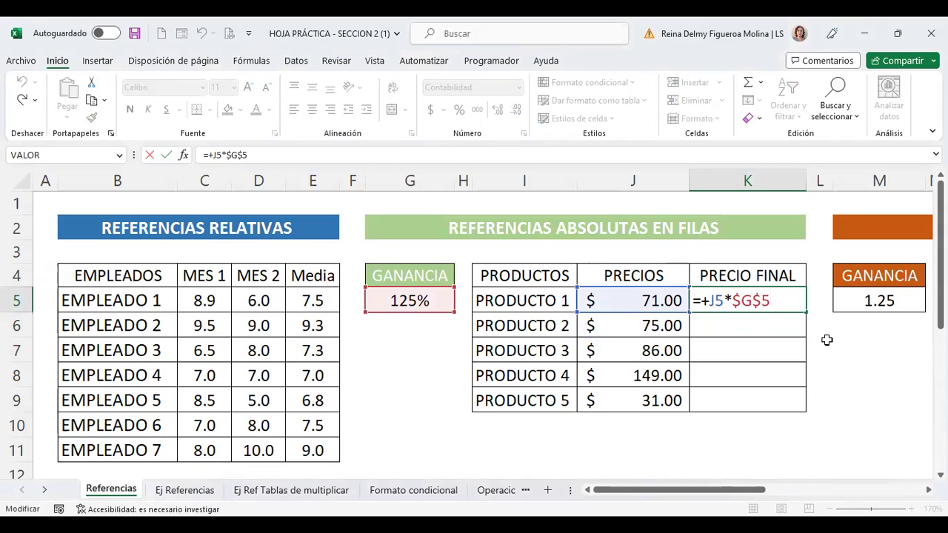
- Retype K5's gain reference as $g$5 and commit, then reopen and delete that reference
{"action": "key", "text": "BackSpace"}
{"action": "key", "text": "BackSpace"}
{"action": "key", "text": "BackSpace"}
{"action": "key", "text": "BackSpace"}
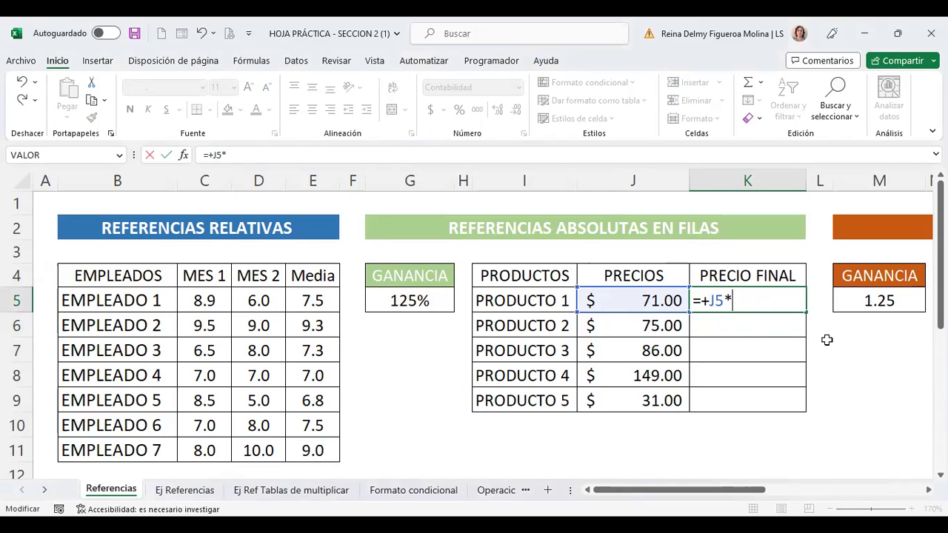
{"action": "type", "text": "$"}
{"action": "type", "text": "g$5"}
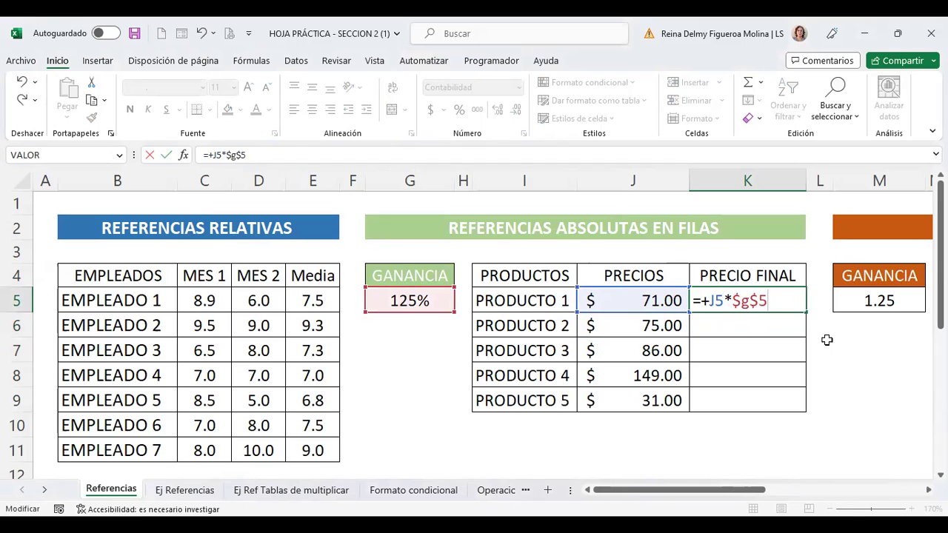
{"action": "key", "text": "Return"}
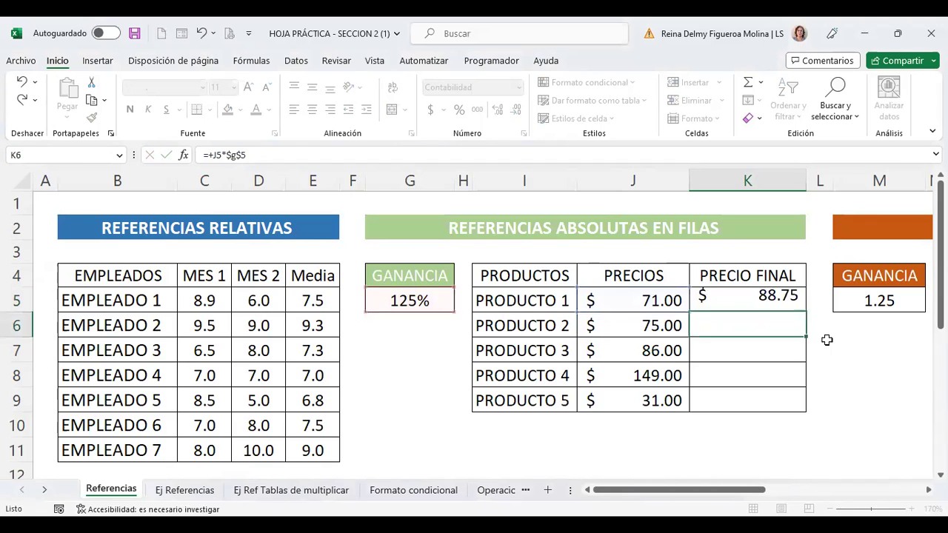
{"action": "key", "text": "Up"}
{"action": "key", "text": "F2"}
{"action": "key", "text": "BackSpace"}
{"action": "key", "text": "BackSpace"}
{"action": "key", "text": "BackSpace"}
{"action": "key", "text": "BackSpace"}
- Point K5's formula at G5, cycling through $G$5, G$5, $G5 and G5, ending absolute $G$5
{"action": "left_click", "coordinate": [423, 299]}
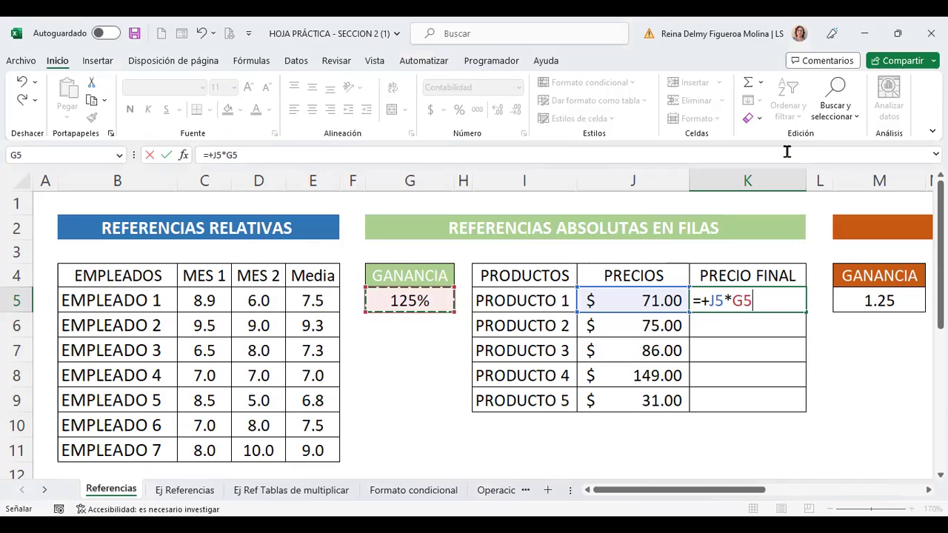
{"action": "key", "text": "F4"}
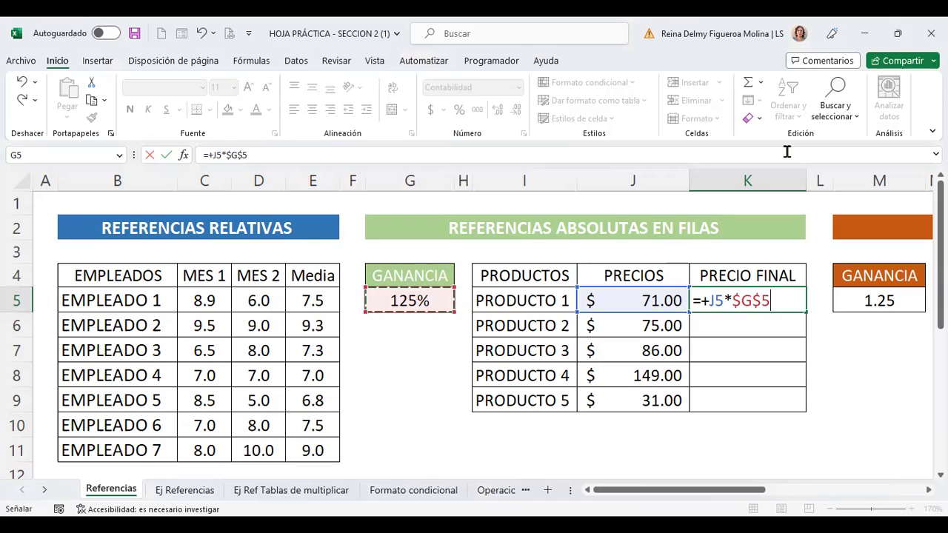
{"action": "key", "text": "F4"}
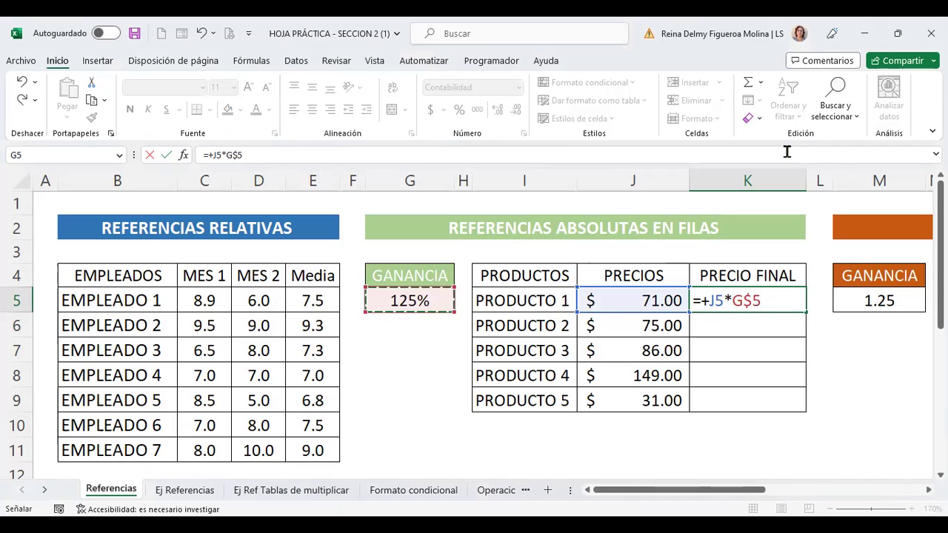
{"action": "key", "text": "F4"}
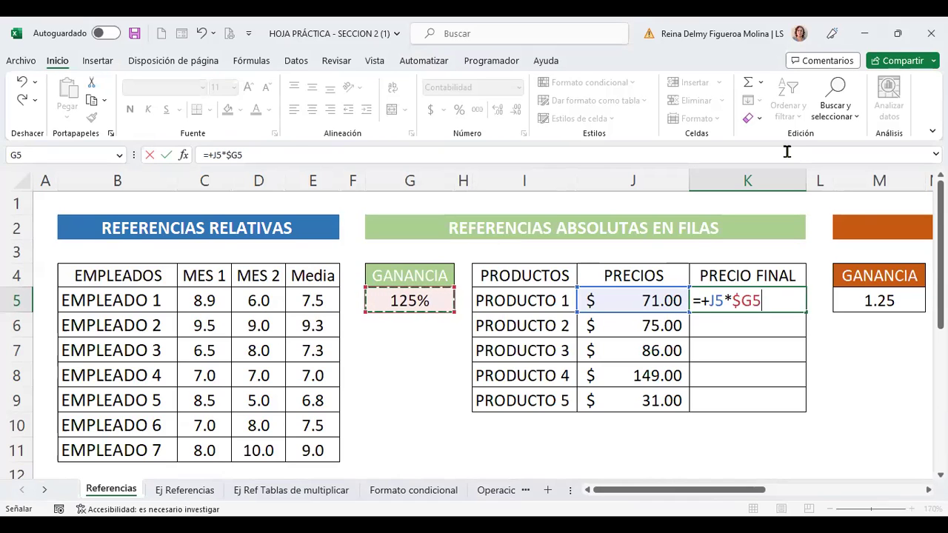
{"action": "key", "text": "F4"}
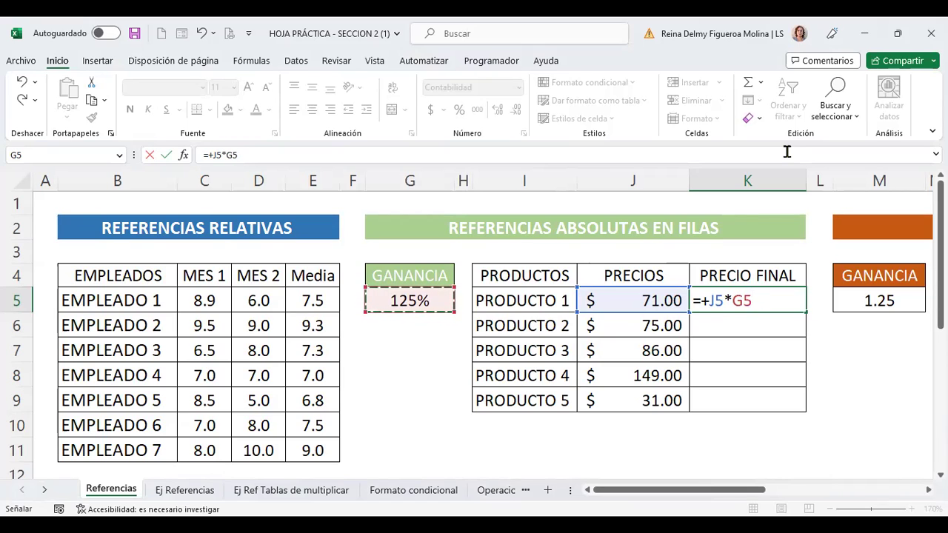
{"action": "key", "text": "F4"}
{"action": "key", "text": "F4"}
{"action": "key", "text": "F4"}
{"action": "key", "text": "F4"}
{"action": "key", "text": "F4"}
{"action": "key", "text": "F4"}
{"action": "key", "text": "F4"}
{"action": "key", "text": "F4"}
{"action": "key", "text": "F4"}
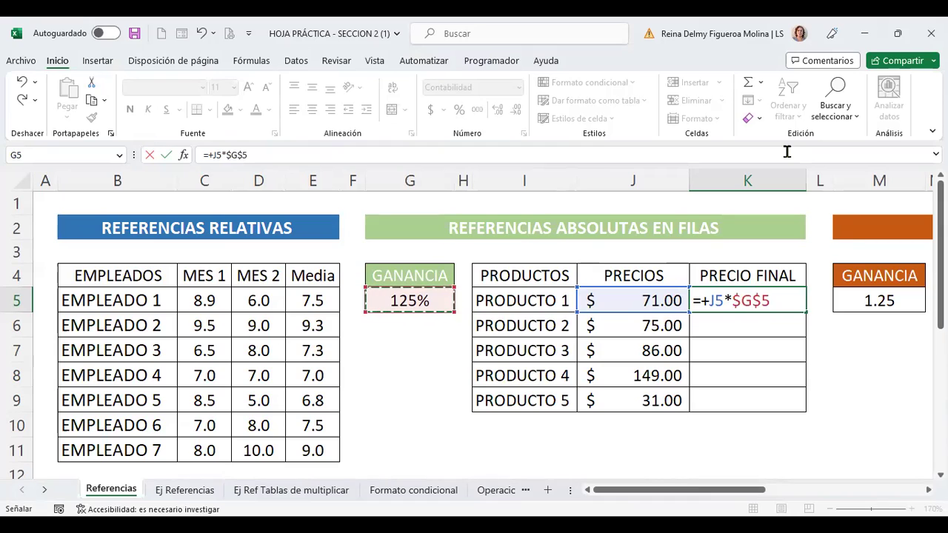
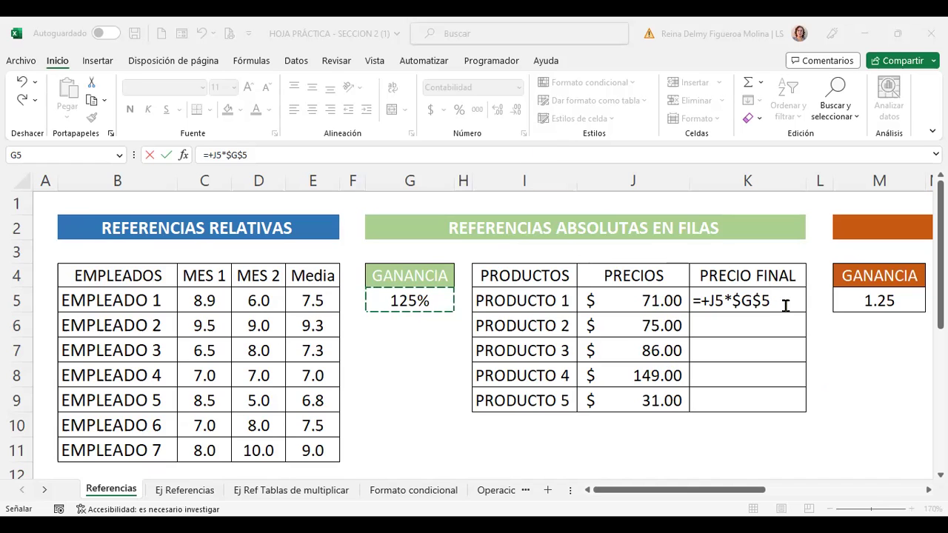
- Commit the K5 final-price formula, then clear K5 so PRECIO FINAL is empty
{"action": "key", "text": "ctrl+Return"}
{"action": "key", "text": "Delete"}
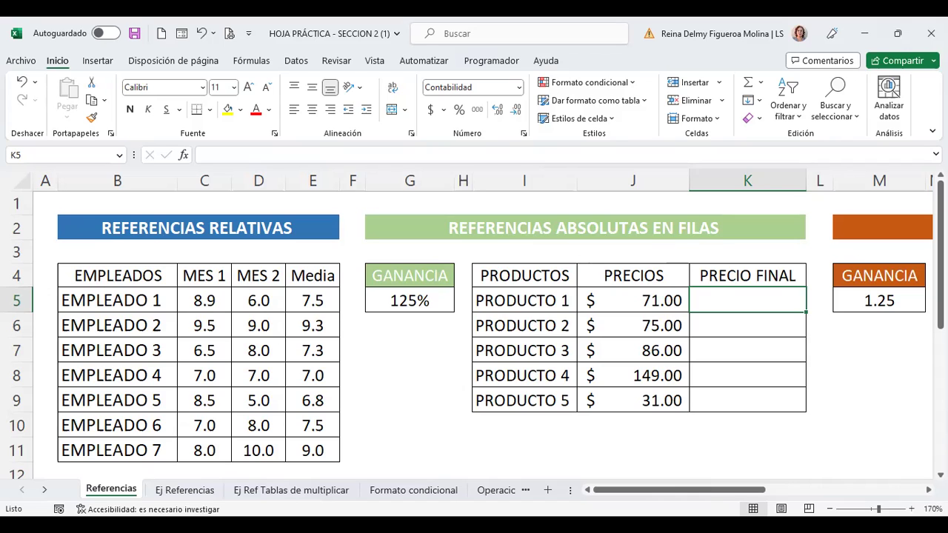
{"action": "type", "text": "+"}
{"action": "left_click", "coordinate": [633, 300]}
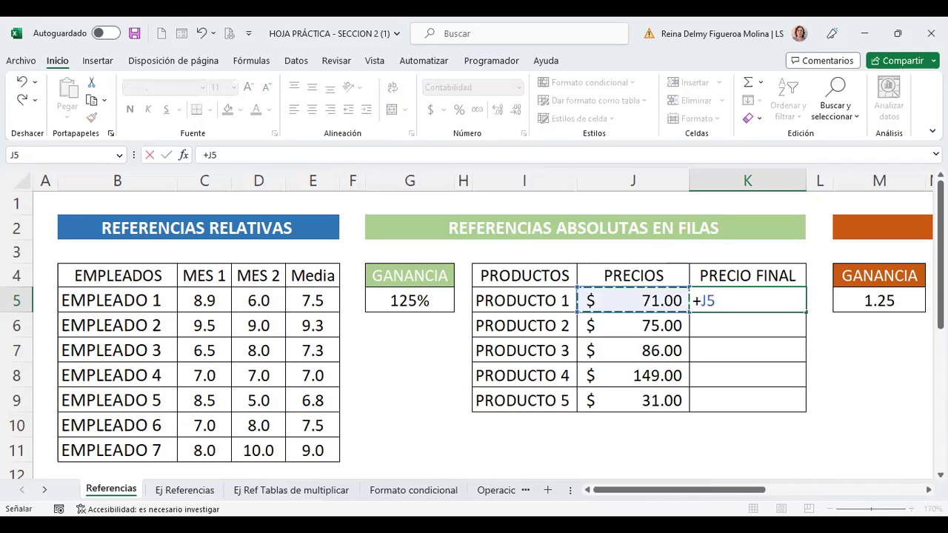
{"action": "type", "text": "*.25"}
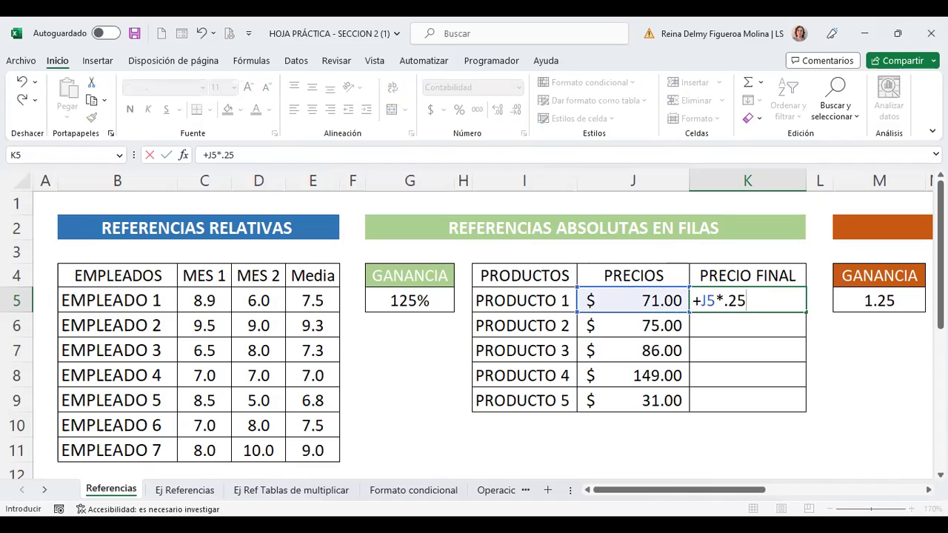
{"action": "key", "text": "ctrl+Return"}
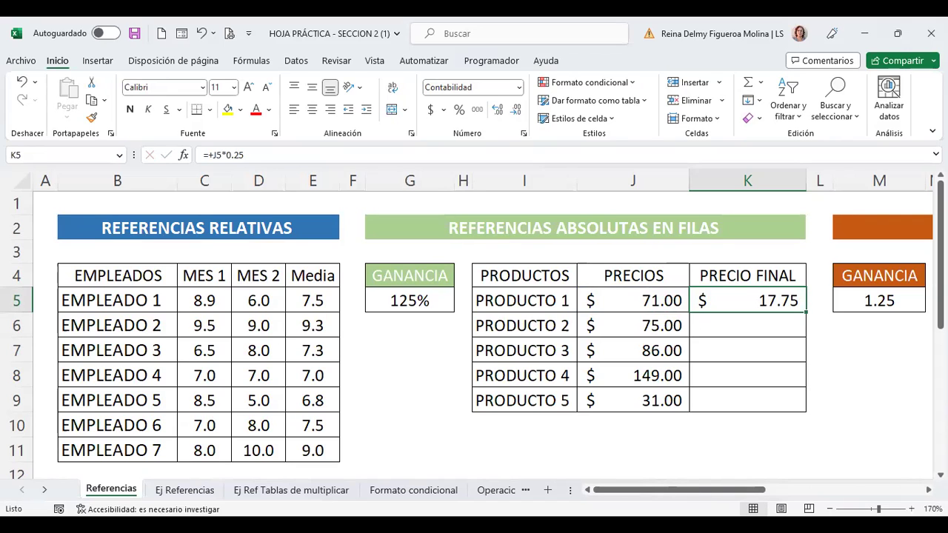
{"action": "key", "text": "Down"}
{"action": "type", "text": "+"}
{"action": "key", "text": "Up"}
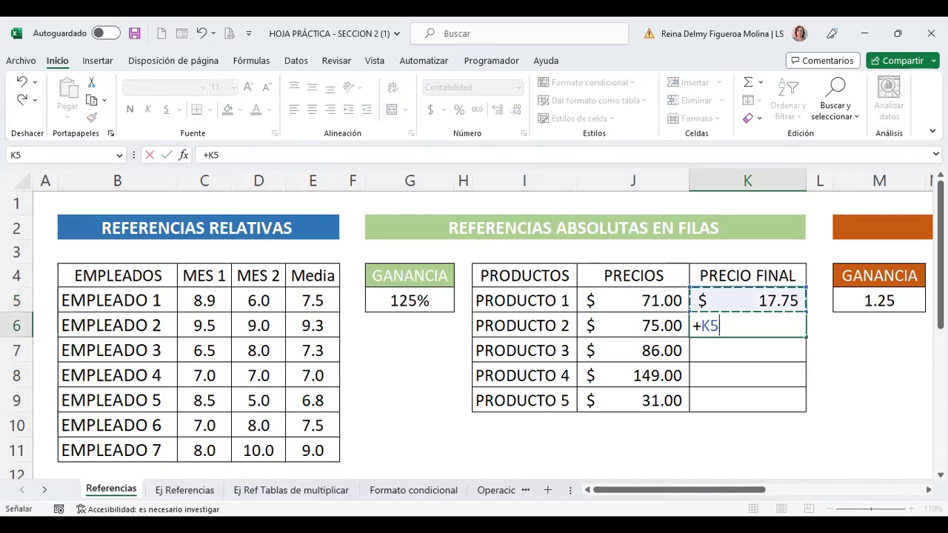
{"action": "type", "text": "+"}
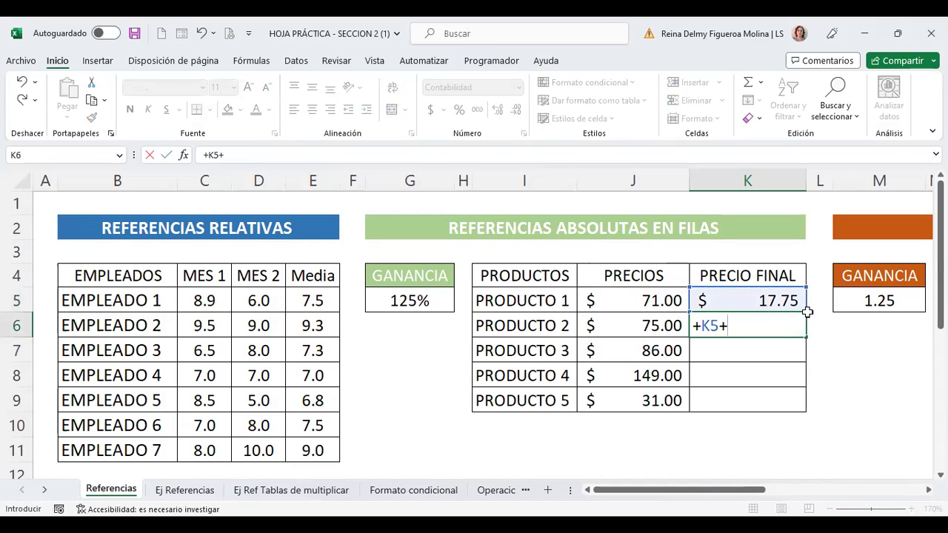
{"action": "left_click", "coordinate": [674, 301]}
{"action": "key", "text": "Return"}
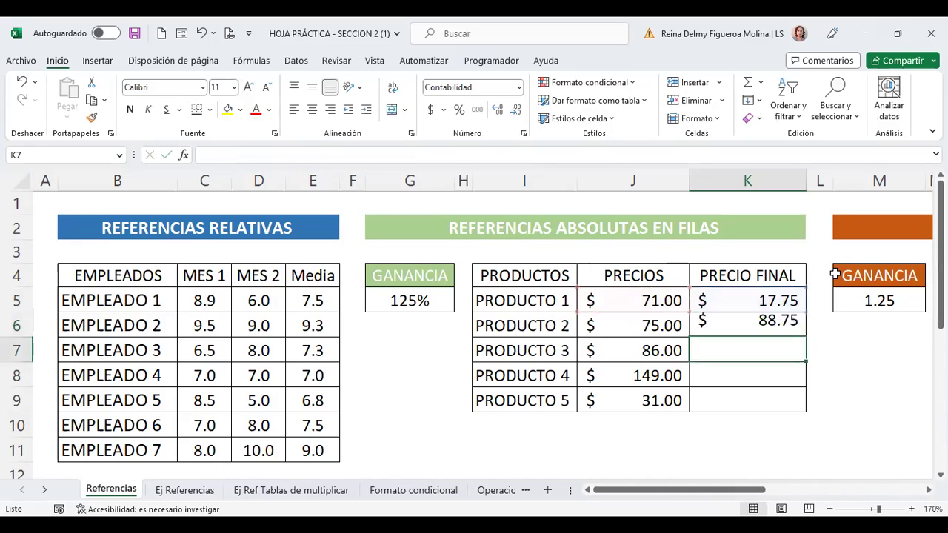
{"action": "key", "text": "Up"}
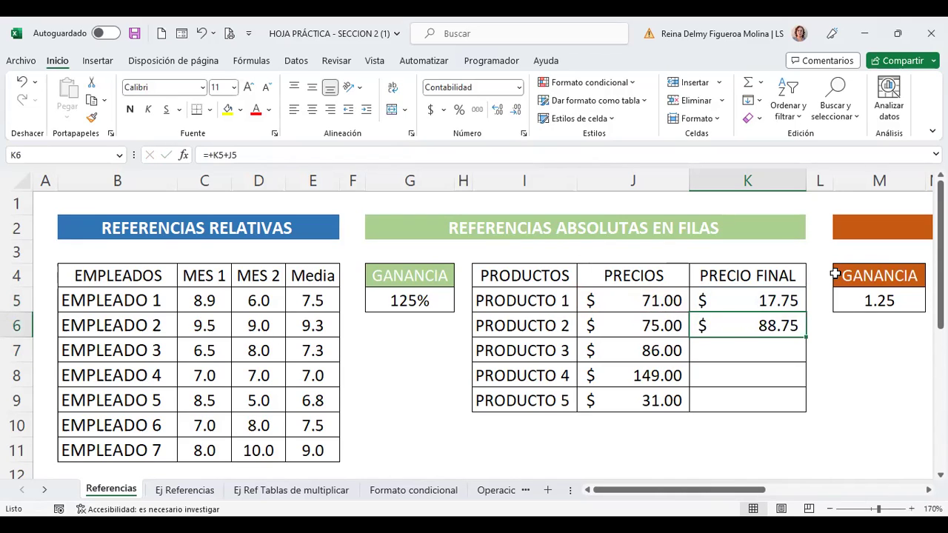
{"action": "key", "text": "Delete"}
{"action": "key", "text": "Up"}
{"action": "key", "text": "Delete"}
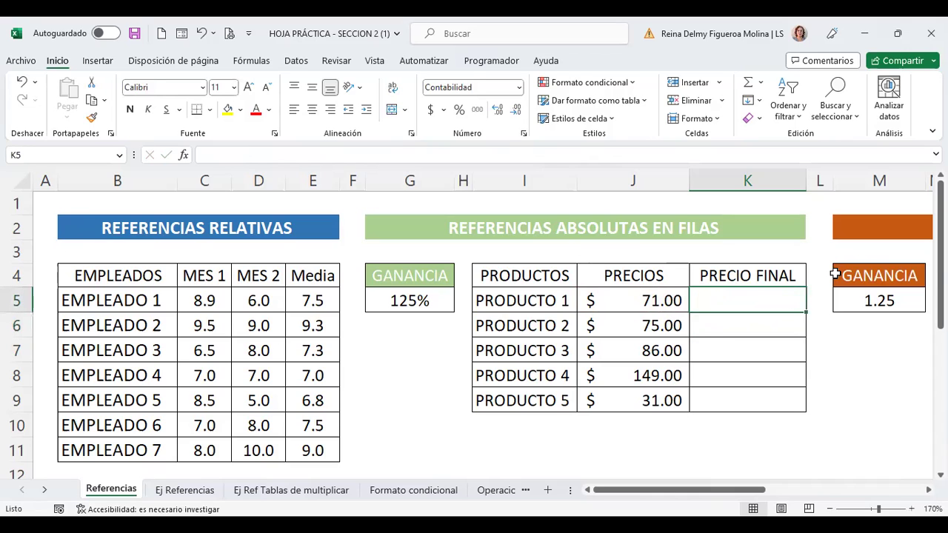
{"action": "type", "text": "+J5*"}
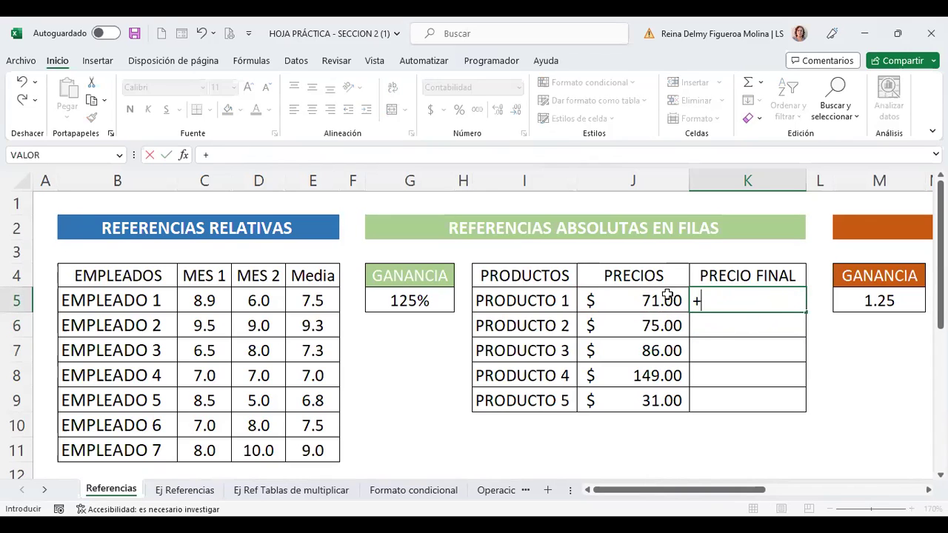
{"action": "left_click", "coordinate": [670, 301]}
{"action": "type", "text": "*"}
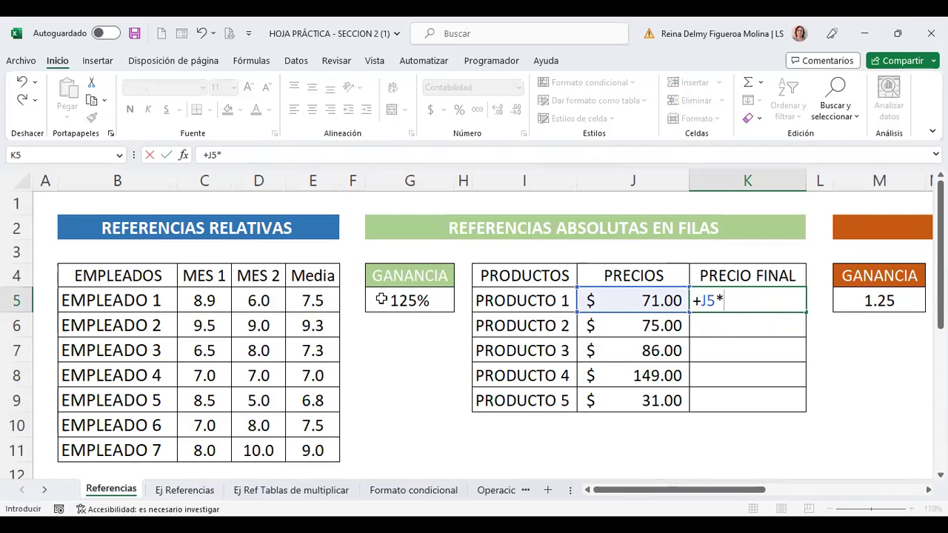
{"action": "left_click", "coordinate": [405, 297]}
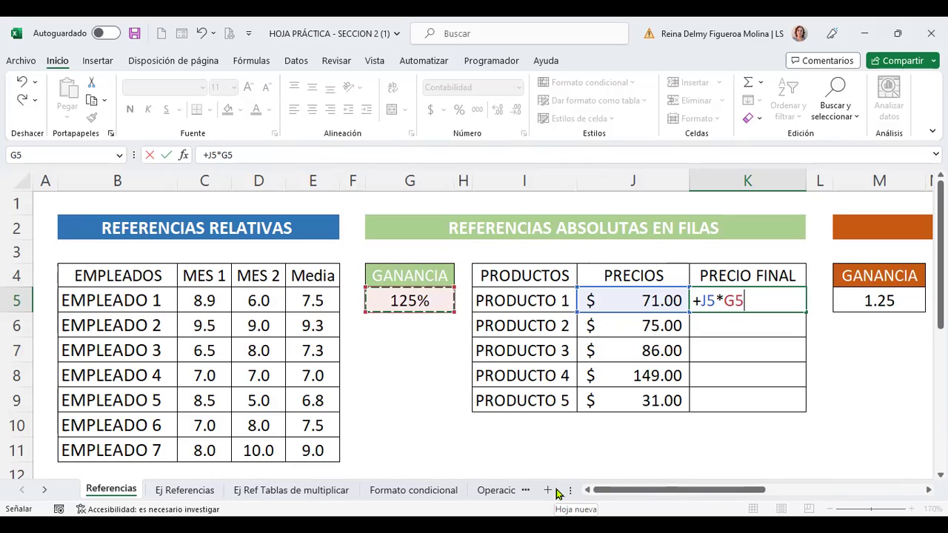
{"action": "key", "text": "Escape"}
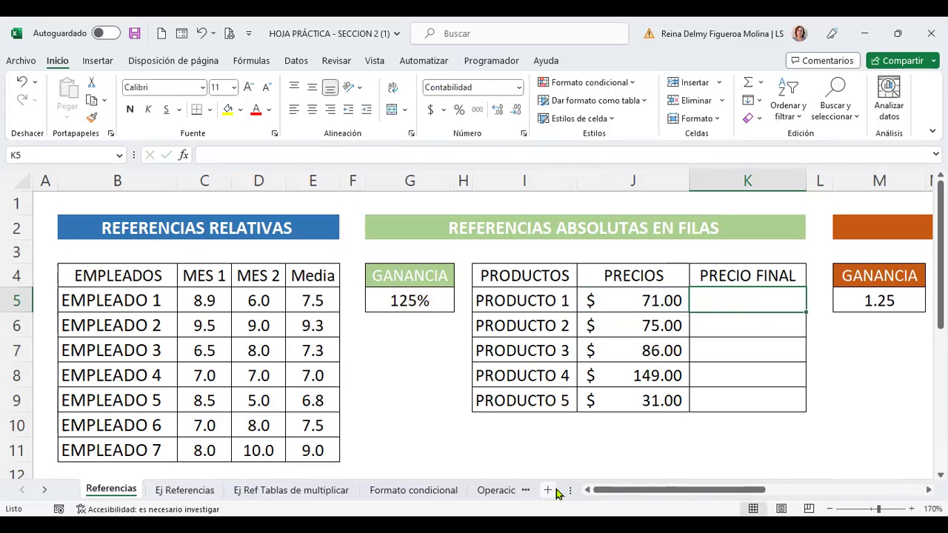
{"action": "key", "text": "Right"}
{"action": "key", "text": "Down"}
{"action": "key", "text": "Down"}
{"action": "key", "text": "Right"}
{"action": "key", "text": "Down"}
{"action": "key", "text": "Down"}
{"action": "key", "text": "Down"}
{"action": "key", "text": "Down"}
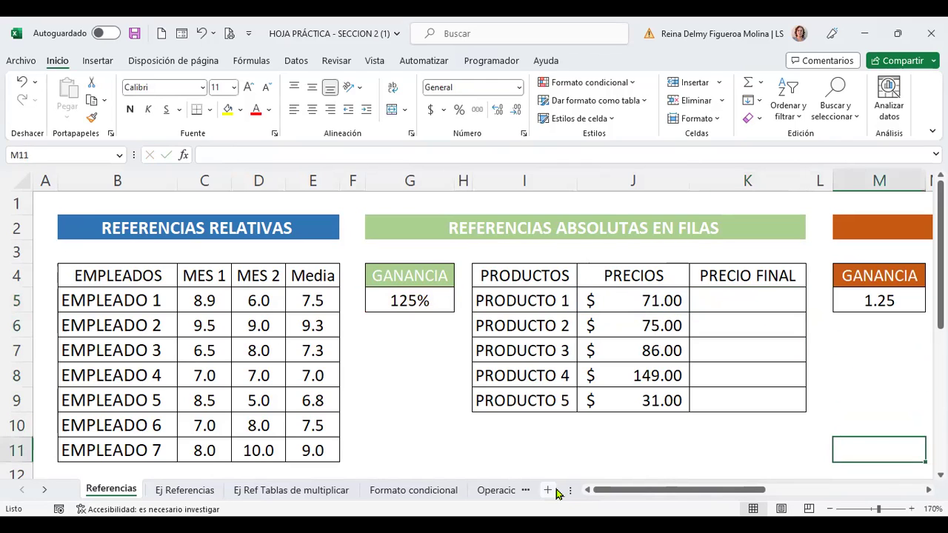
{"action": "key", "text": "Left"}
{"action": "key", "text": "Left"}
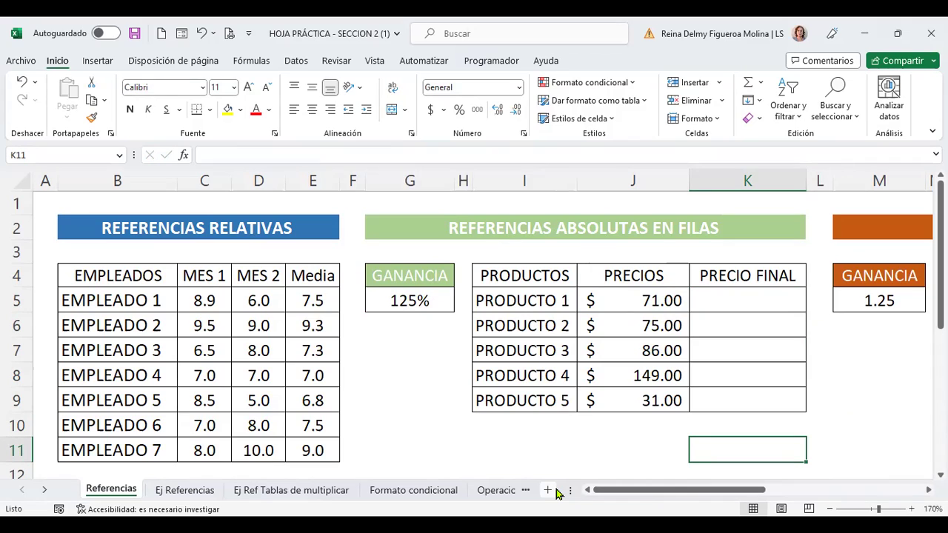
{"action": "type", "text": "+"}
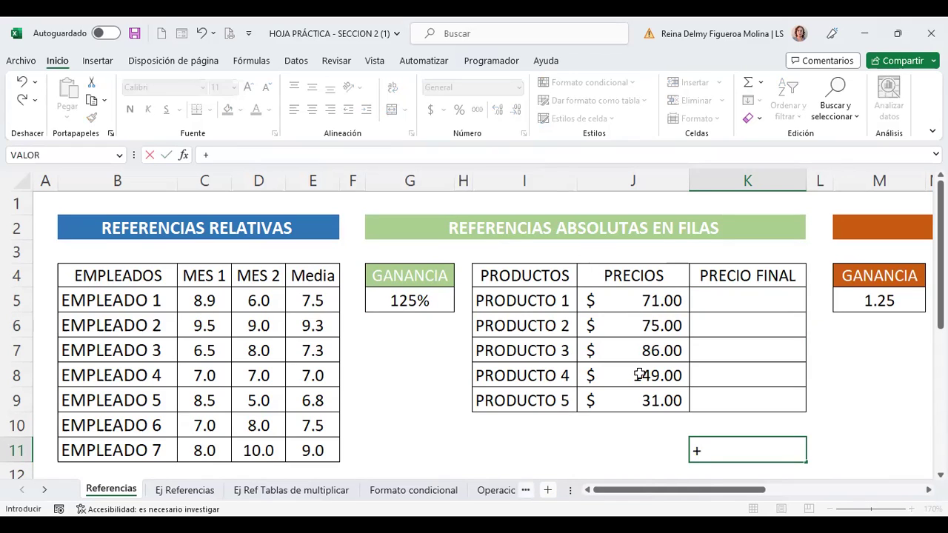
{"action": "left_click", "coordinate": [637, 301]}
{"action": "type", "text": "*1.25"}
{"action": "key", "text": "BackSpace"}
{"action": "type", "text": "25"}
{"action": "key", "text": "Return"}
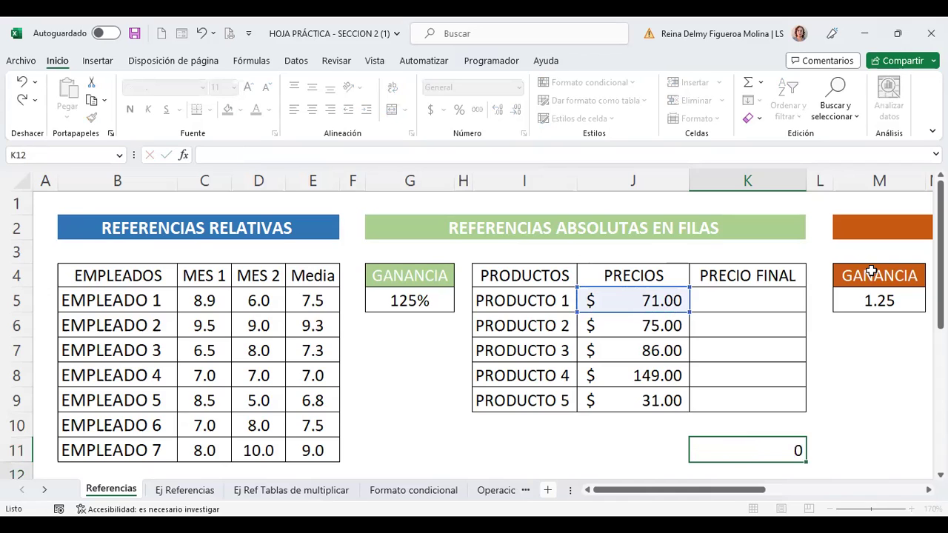
{"action": "key", "text": "Up"}
{"action": "key", "text": "Delete"}
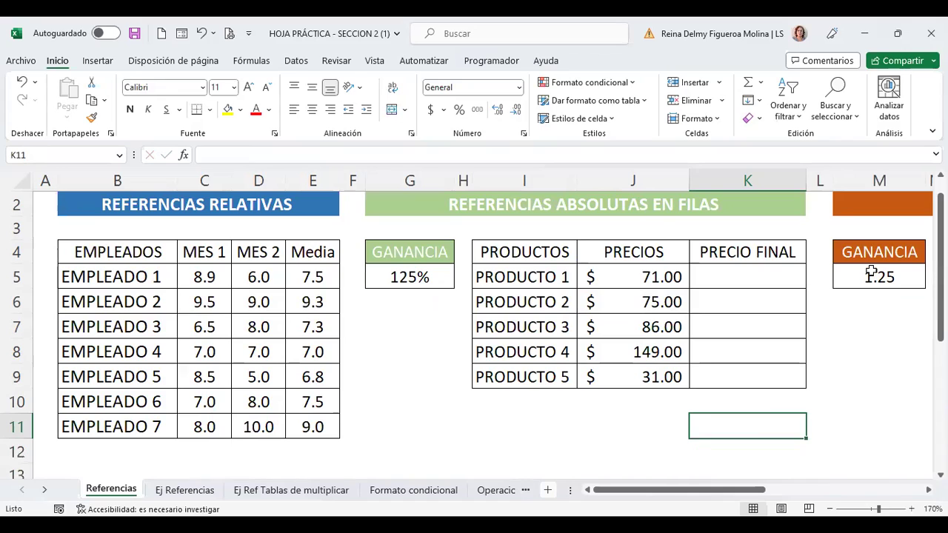
{"action": "key", "text": "Up"}
{"action": "key", "text": "Up"}
{"action": "key", "text": "Up"}
{"action": "key", "text": "Up"}
{"action": "key", "text": "Up"}
{"action": "key", "text": "Up"}
{"action": "key", "text": "Up"}
{"action": "key", "text": "Down"}
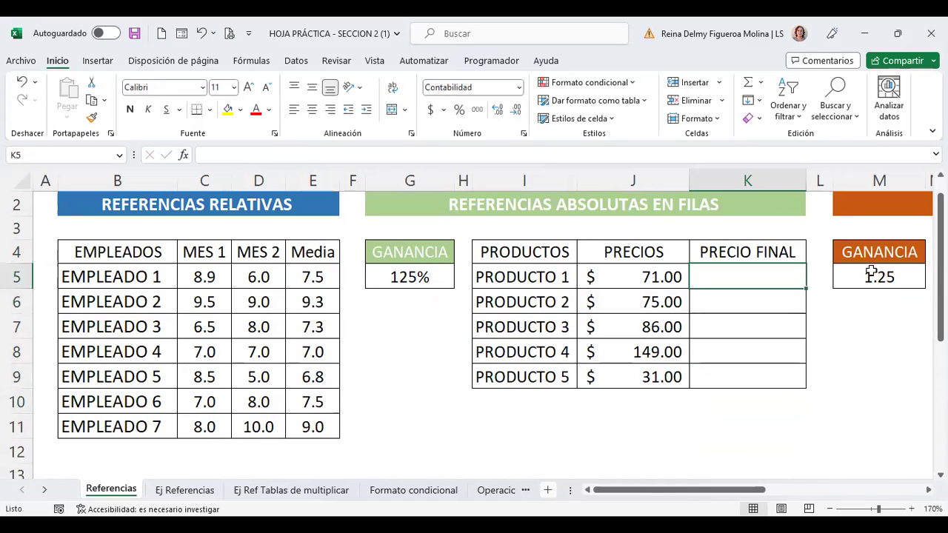
- Enter =+J5*G5 in K5 with G5 made absolute for PRODUCTO 1's final price
{"action": "type", "text": "+"}
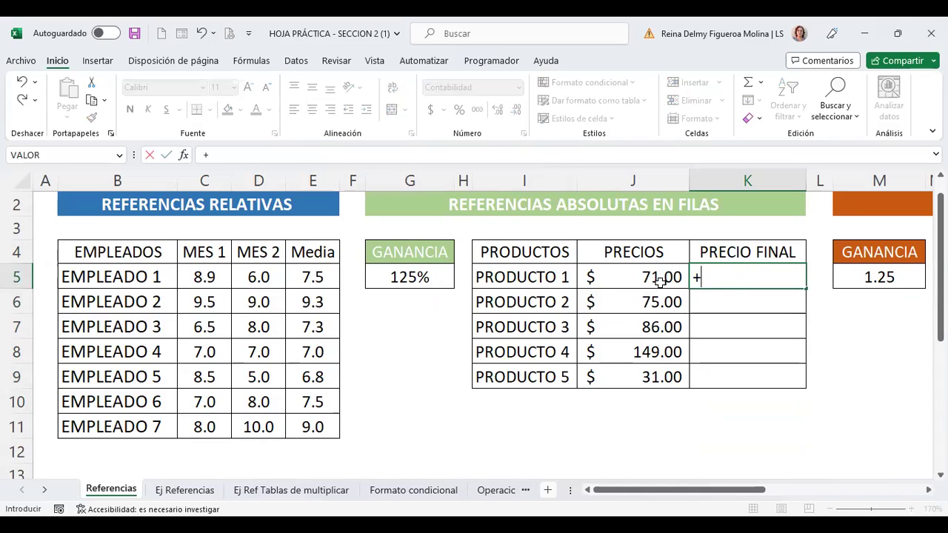
{"action": "left_click", "coordinate": [655, 277]}
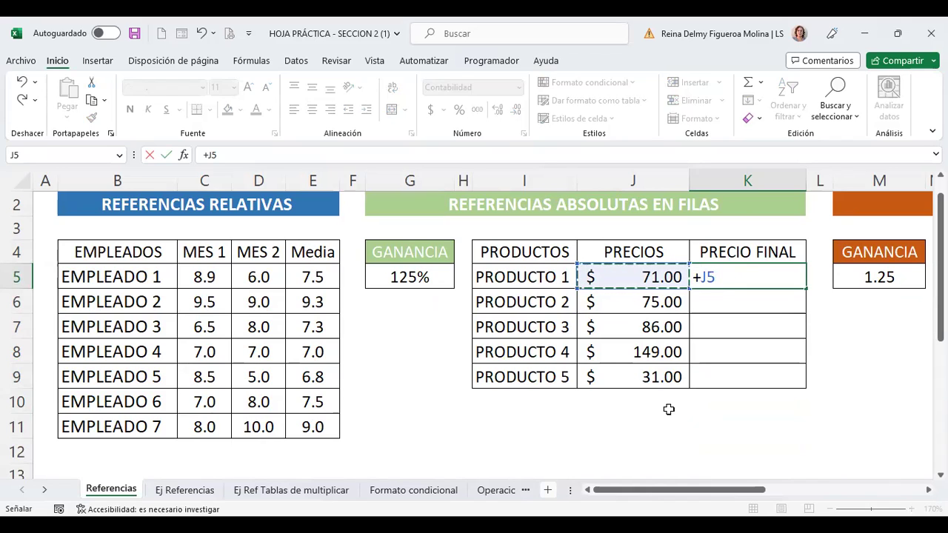
{"action": "type", "text": "*"}
{"action": "left_click", "coordinate": [400, 278]}
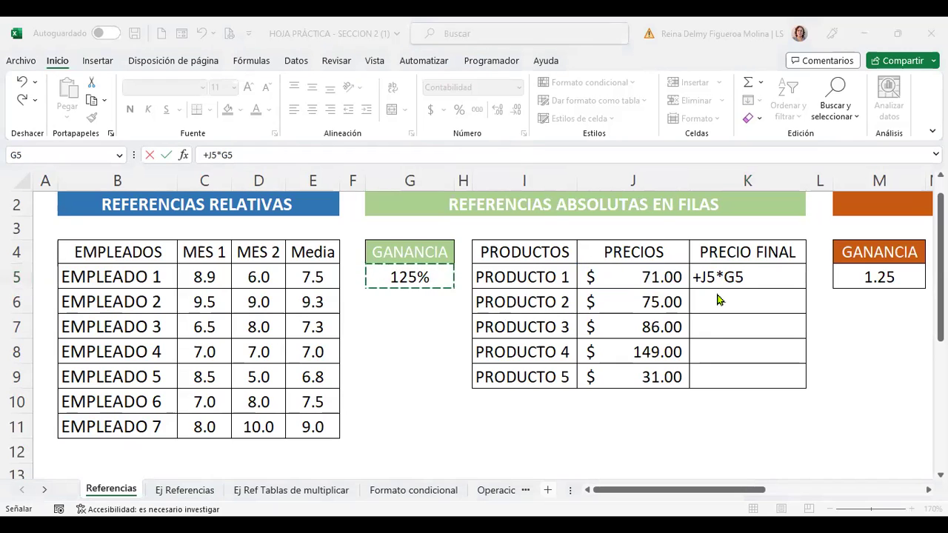
{"action": "left_click", "coordinate": [761, 280]}
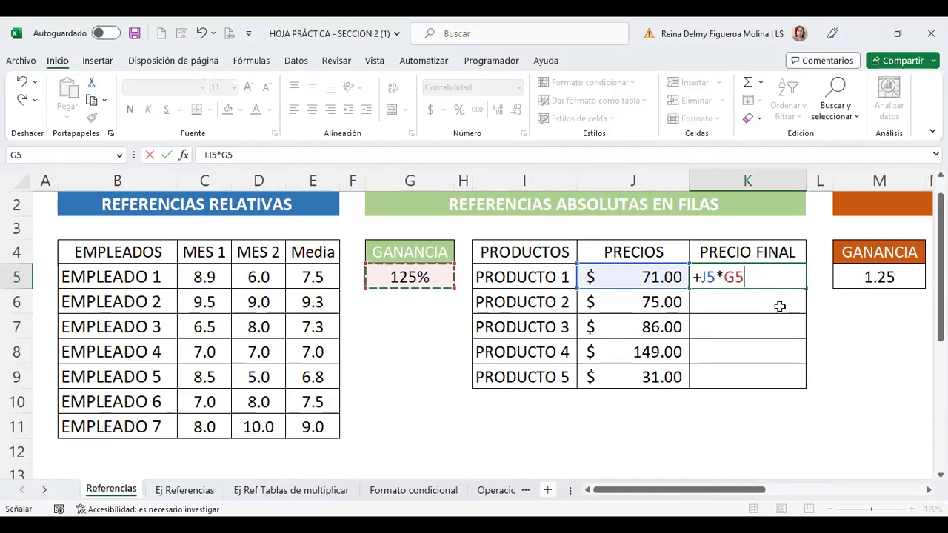
{"action": "key", "text": "F4"}
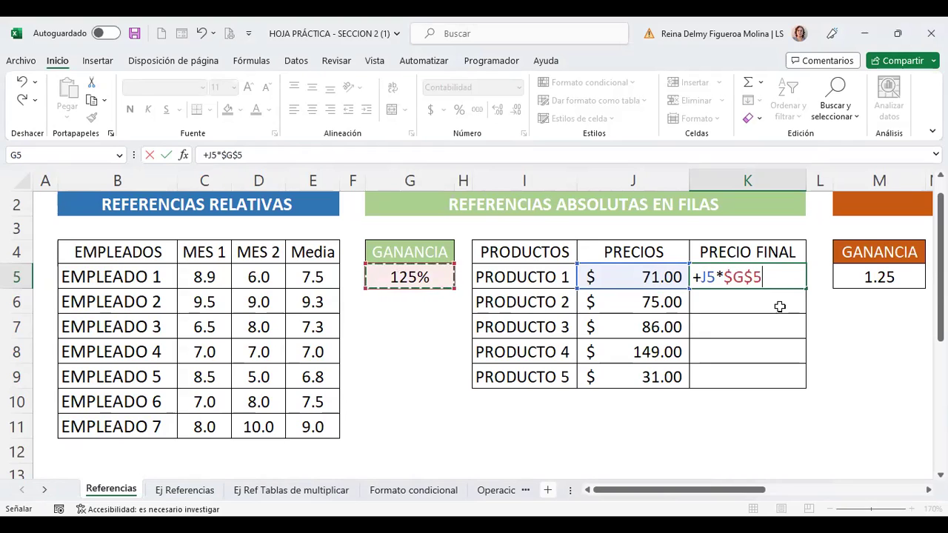
{"action": "key", "text": "Return"}
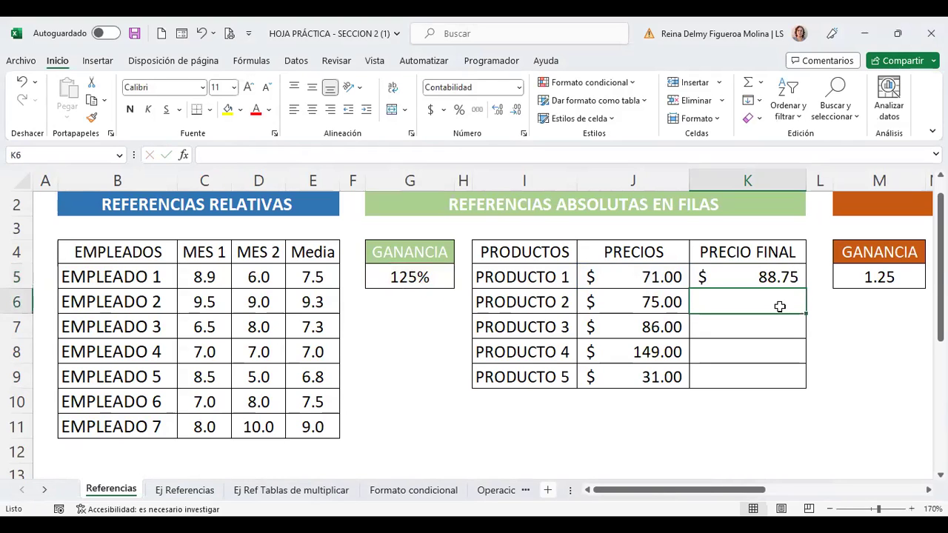
- Change K5's gain reference to G$5 so only the row is locked, giving 88.75
{"action": "key", "text": "Up"}
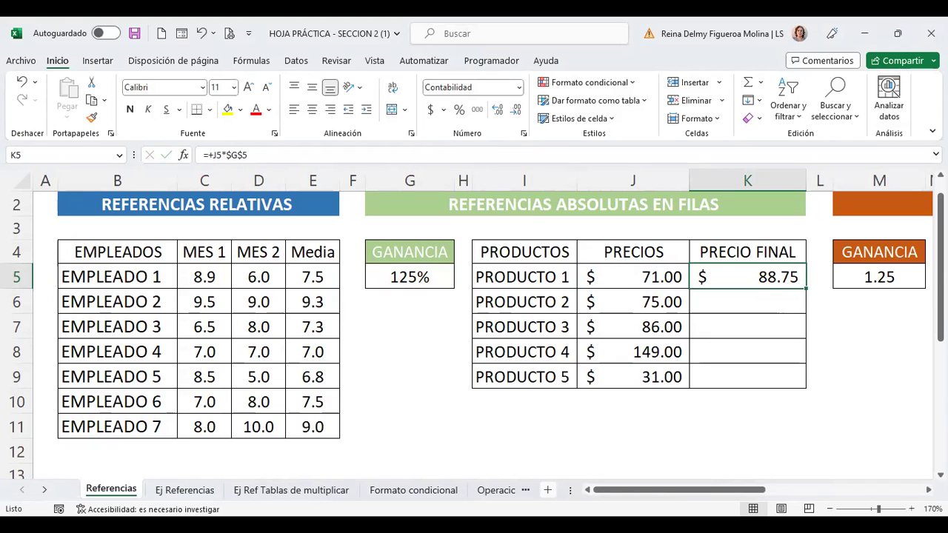
{"action": "key", "text": "F2"}
{"action": "key", "text": "F4"}
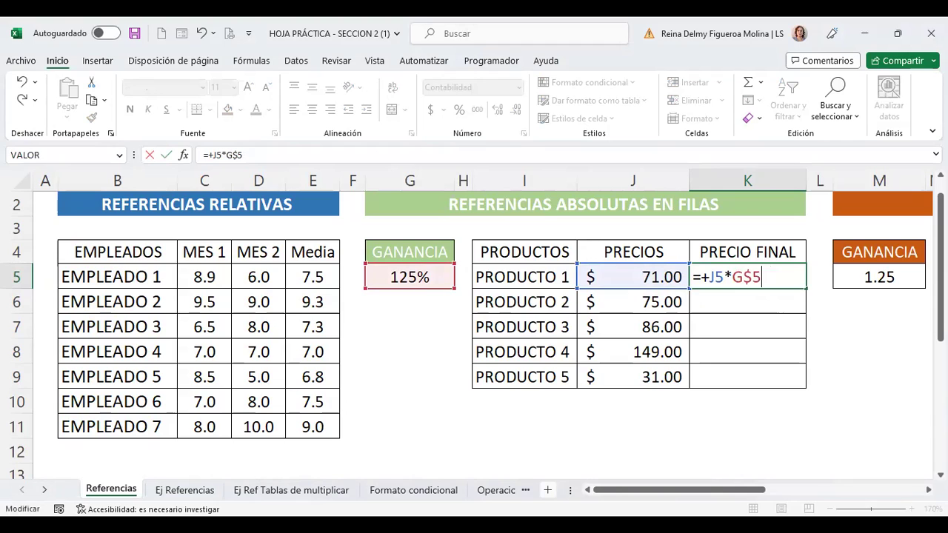
{"action": "key", "text": "Return"}
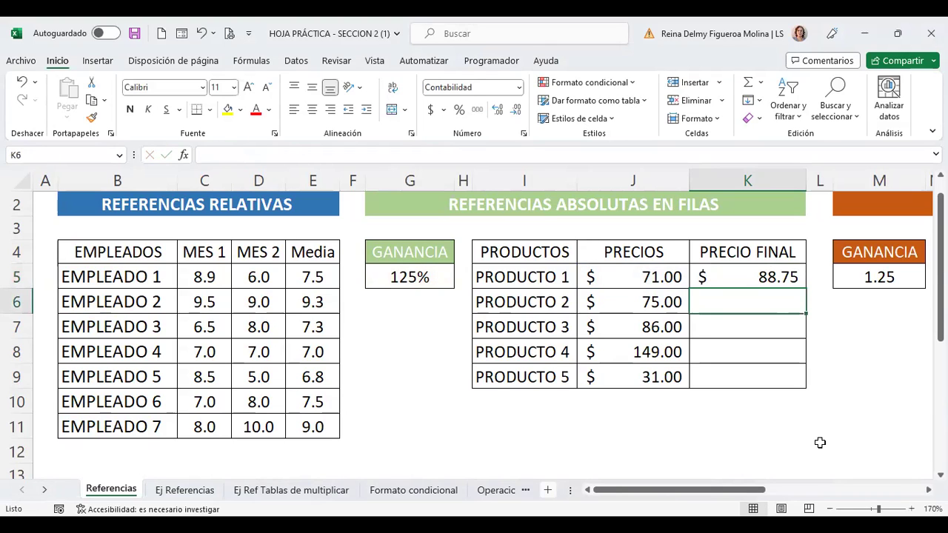
- Try copying K5's final-price formula down to PRODUCTO 2, then undo the copy
{"action": "left_click", "coordinate": [775, 276]}
{"action": "left_click_drag", "start_coordinate": [805, 290], "coordinate": [806, 308]}
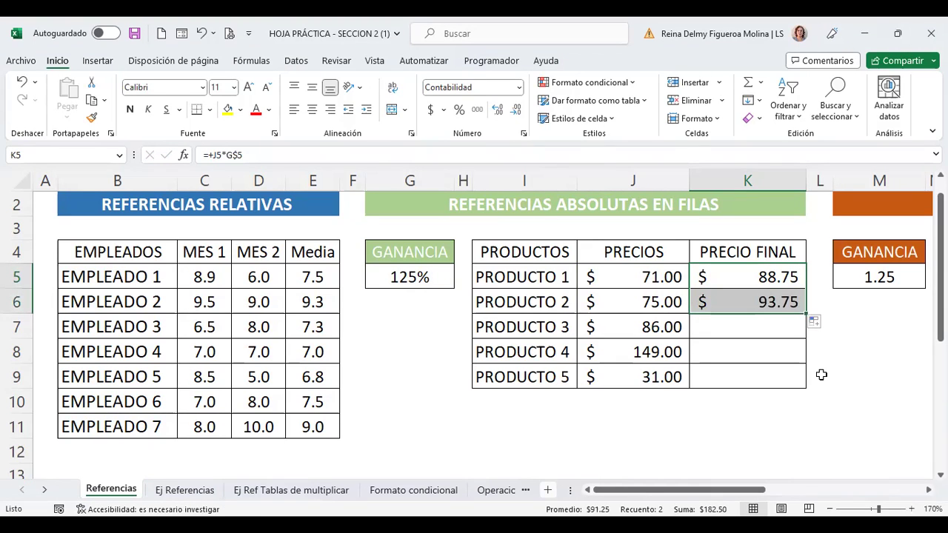
{"action": "left_click", "coordinate": [771, 271]}
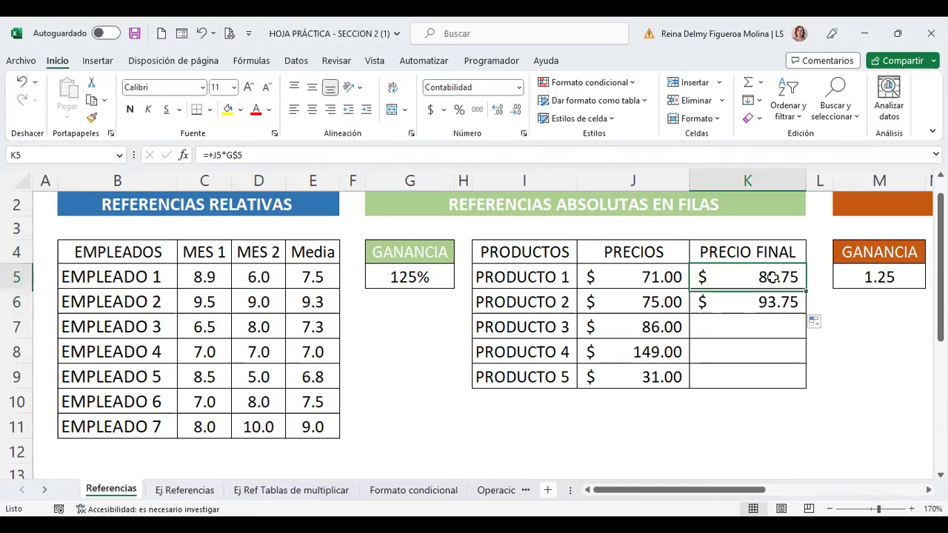
{"action": "key", "text": "ctrl+z"}
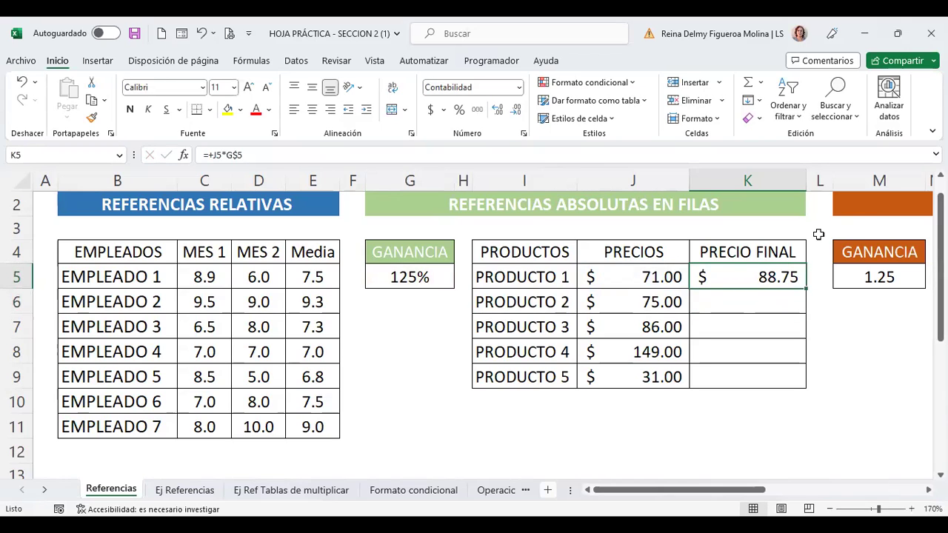
- Toggle the G5 lock in K5, copy to PRODUCTO 2 again, and undo it
{"action": "key", "text": "F2"}
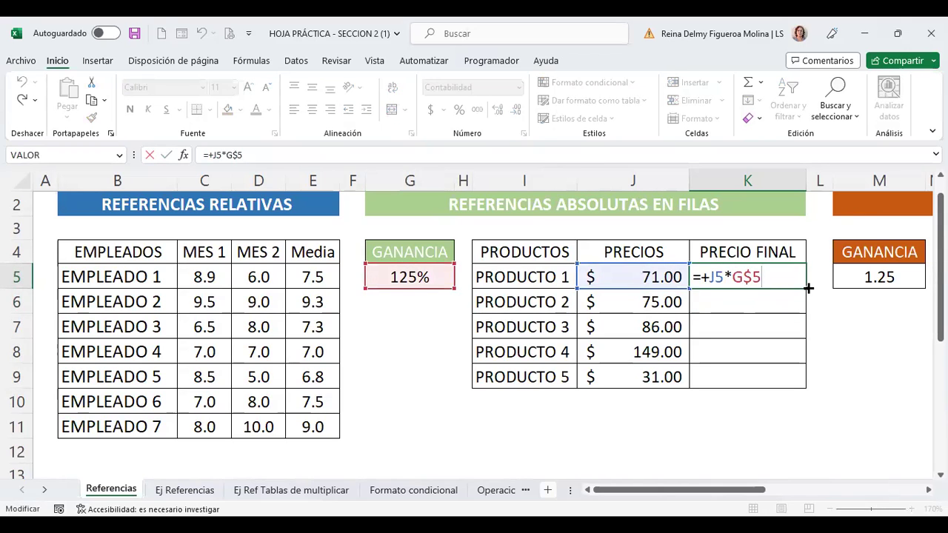
{"action": "key", "text": "F4"}
{"action": "key", "text": "Return"}
{"action": "left_click", "coordinate": [805, 286]}
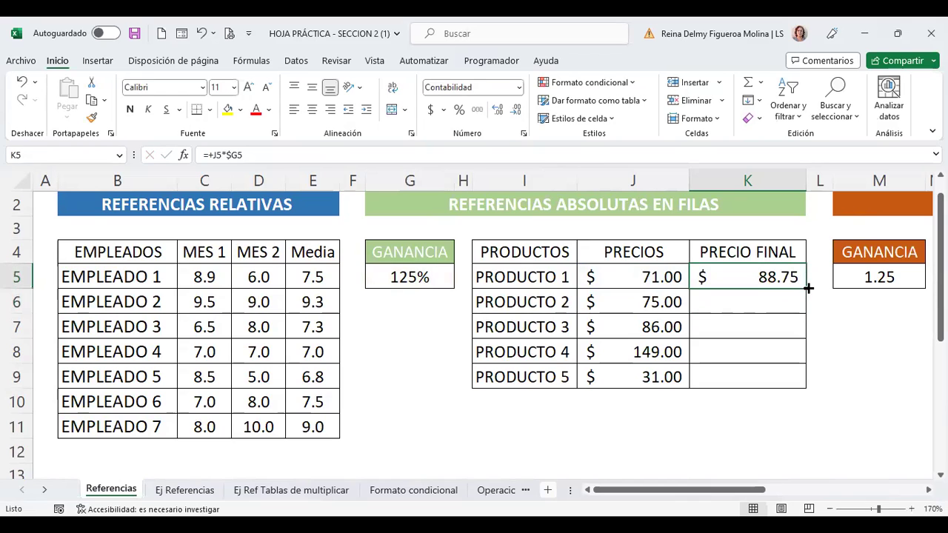
{"action": "left_click_drag", "start_coordinate": [805, 296], "coordinate": [804, 311]}
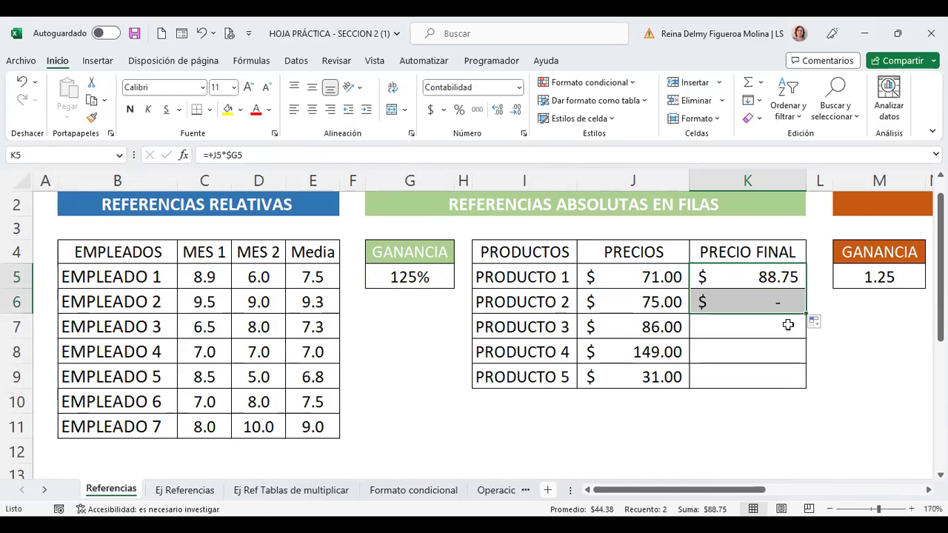
{"action": "left_click", "coordinate": [756, 303]}
{"action": "key", "text": "ctrl+z"}
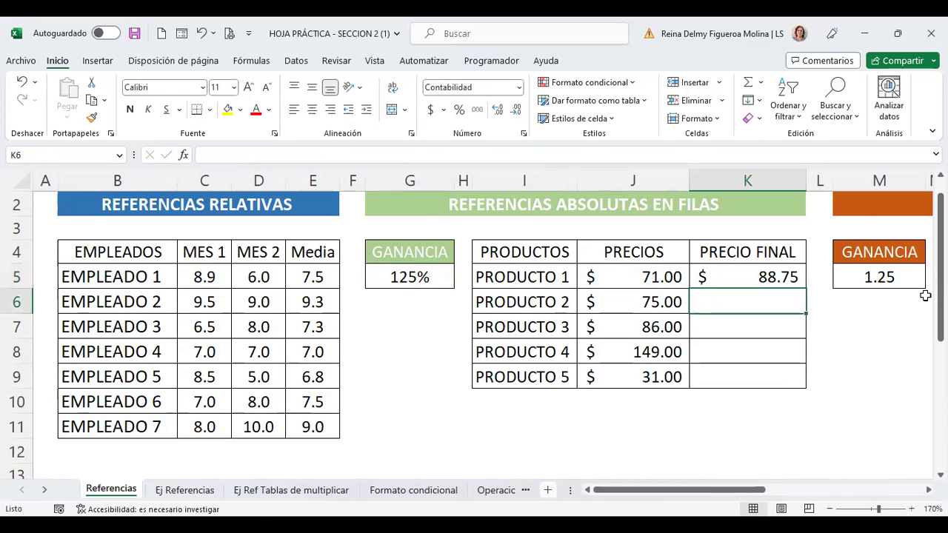
- Set K5 to =+J5*G$5 and fill it down to K9 for PRODUCTO 2–5
{"action": "key", "text": "F2"}
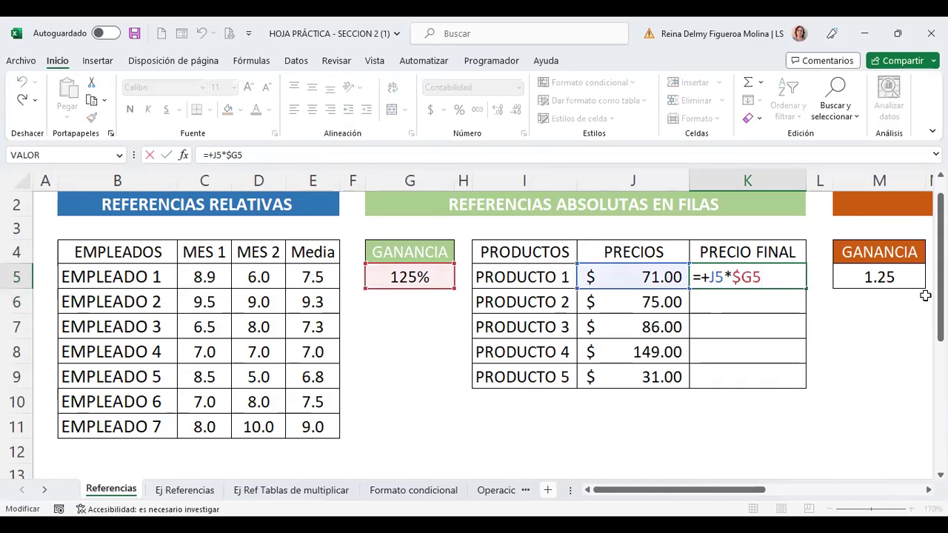
{"action": "key", "text": "F4"}
{"action": "key", "text": "F4"}
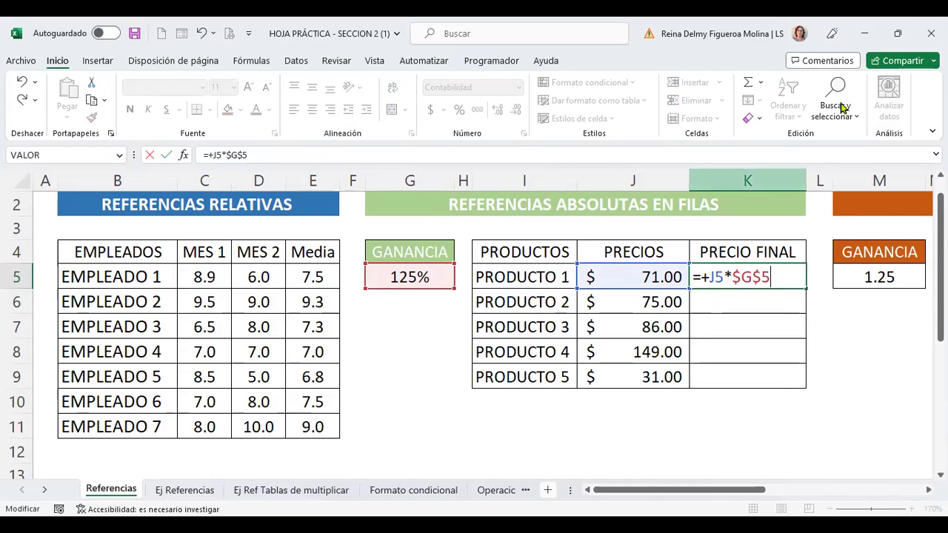
{"action": "key", "text": "F4"}
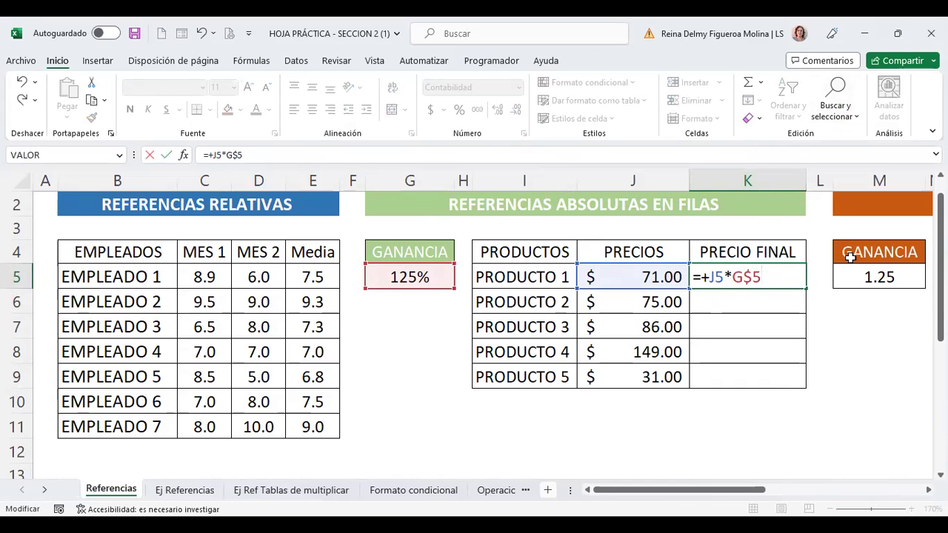
{"action": "key", "text": "Return"}
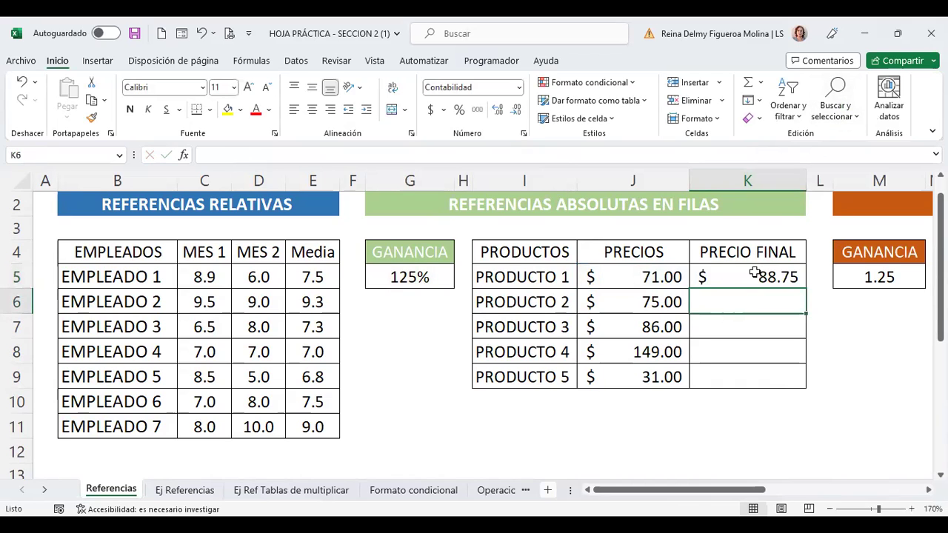
{"action": "left_click", "coordinate": [755, 274]}
{"action": "left_click_drag", "start_coordinate": [808, 289], "coordinate": [806, 383]}
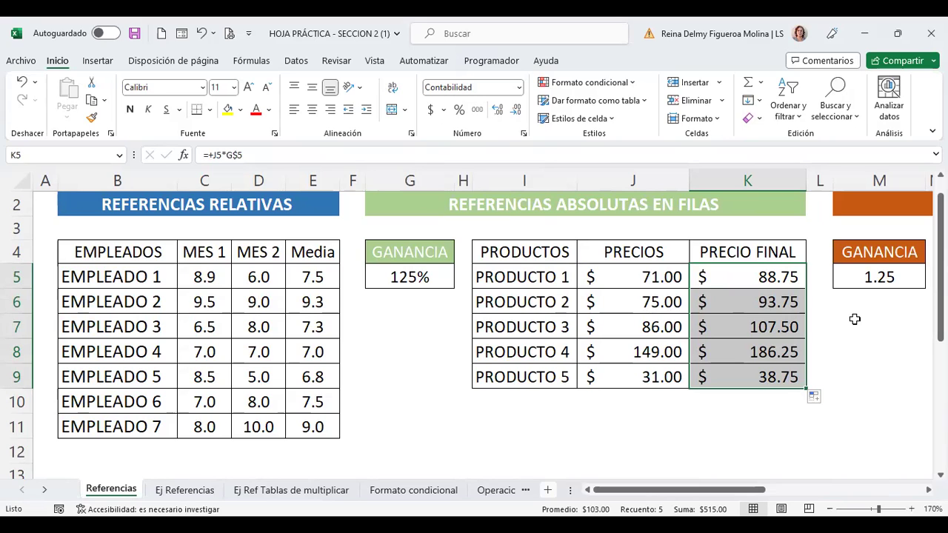
- Look over the column-based price table and select PRODUCTO 1's PRECIO FINAL cell in row 6
{"action": "left_click", "coordinate": [885, 275]}
{"action": "key", "text": "Up"}
{"action": "key", "text": "Up"}
{"action": "key", "text": "Up"}
{"action": "key", "text": "Up"}
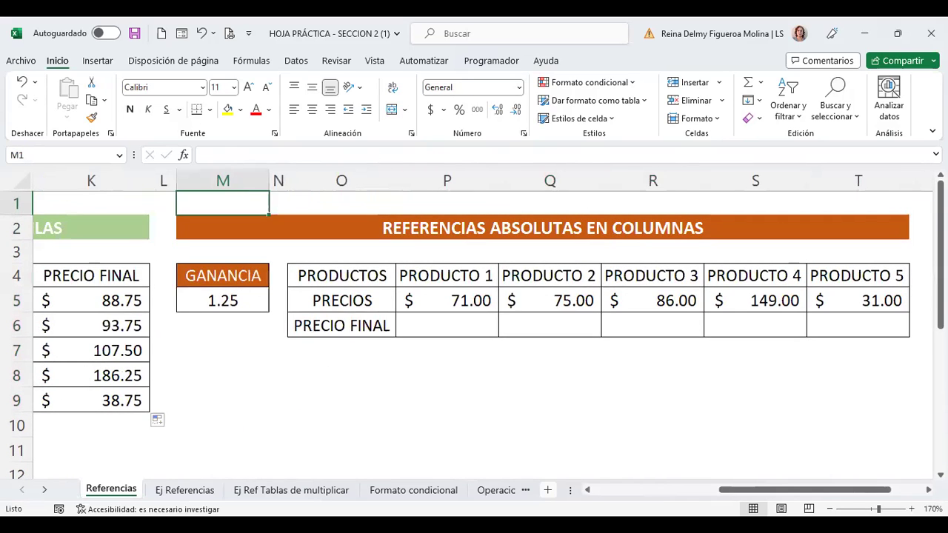
{"action": "key", "text": "Down"}
{"action": "key", "text": "Down"}
{"action": "key", "text": "Down"}
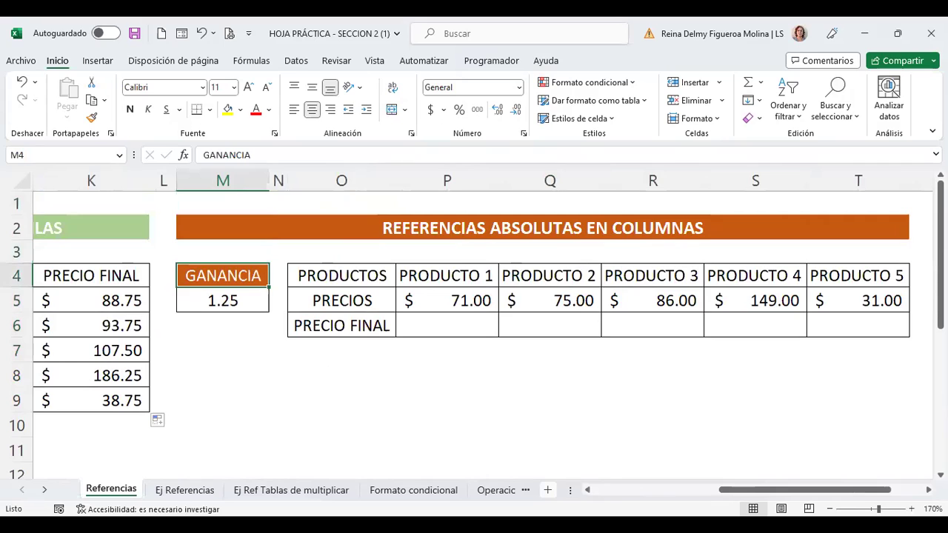
{"action": "key", "text": "Down"}
{"action": "key", "text": "Right"}
{"action": "key", "text": "Right"}
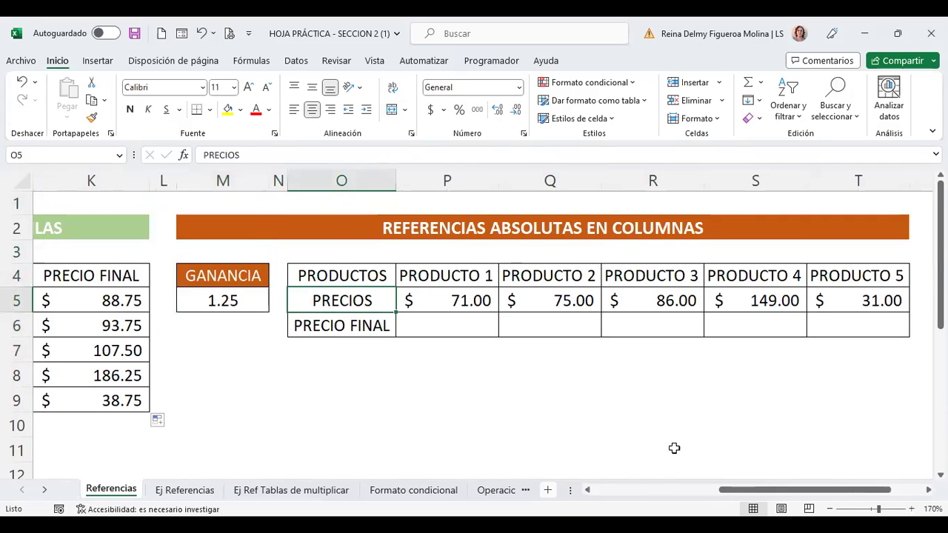
{"action": "left_click", "coordinate": [487, 358]}
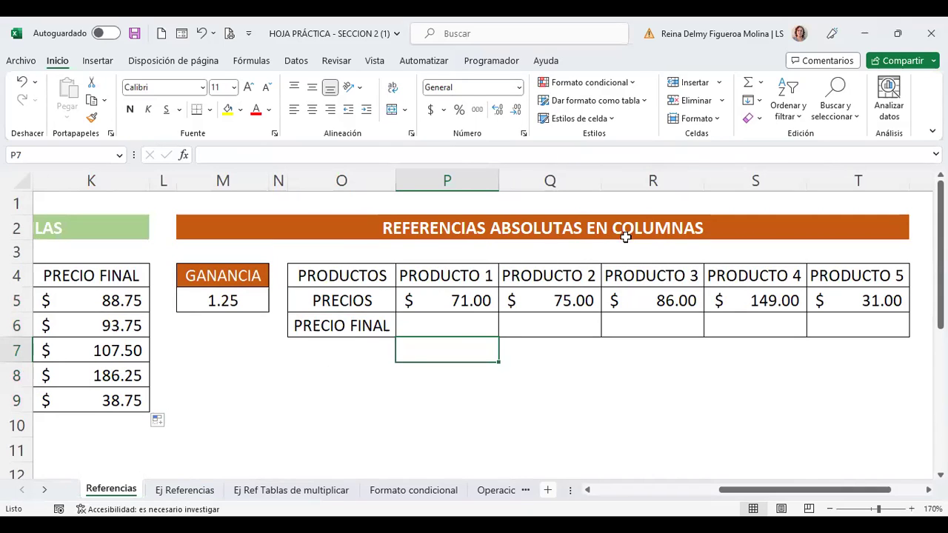
{"action": "left_click", "coordinate": [470, 325]}
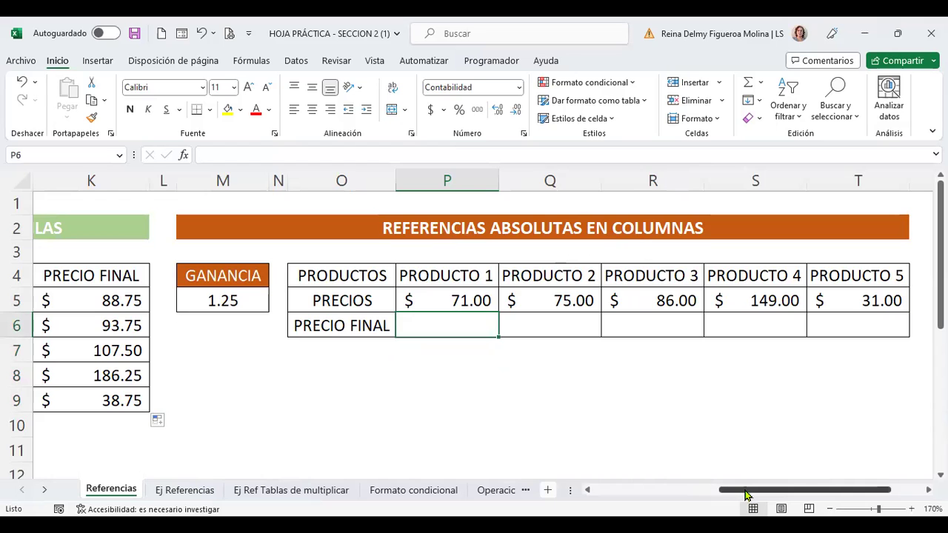
{"action": "left_click", "coordinate": [699, 492]}
{"action": "left_click_drag", "start_coordinate": [648, 500], "coordinate": [758, 495]}
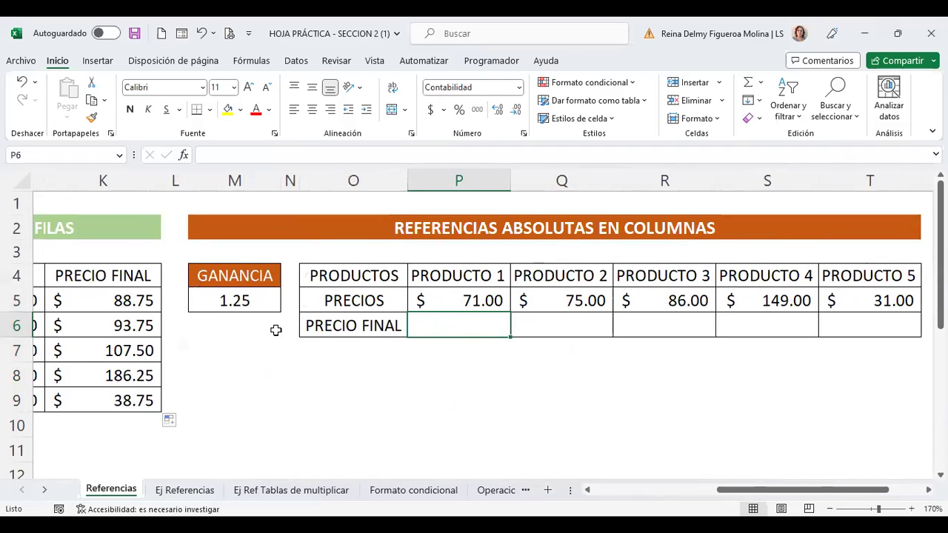
{"action": "left_click", "coordinate": [6, 324]}
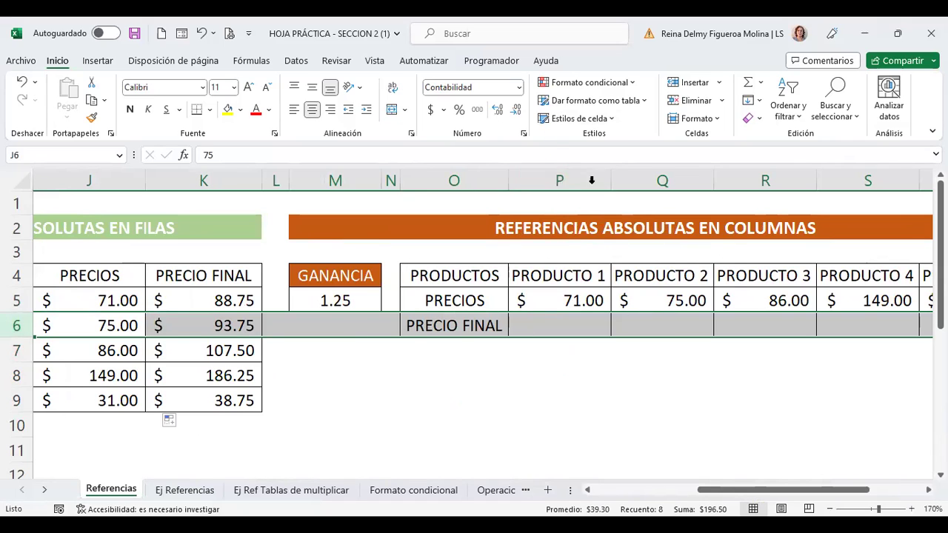
{"action": "left_click", "coordinate": [585, 322]}
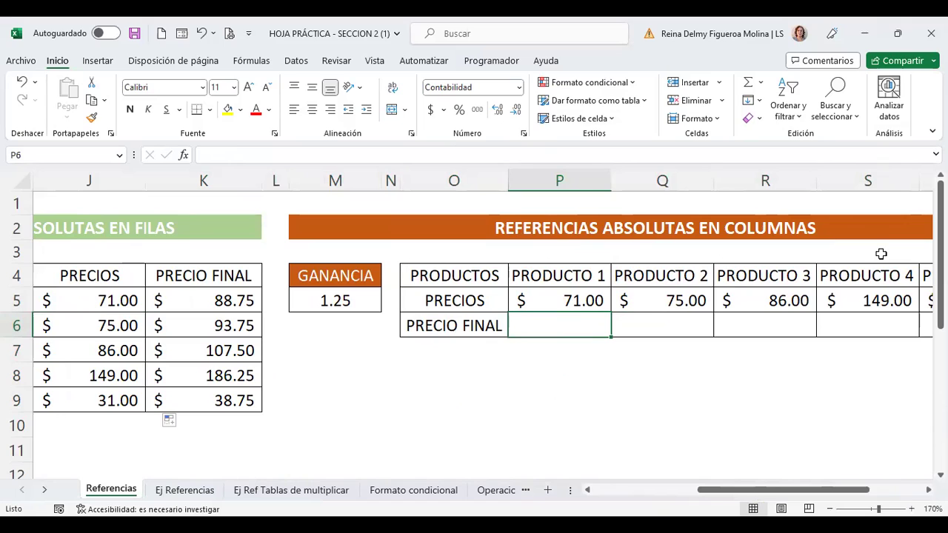
- Enter =+P5*M5 for PRODUCTO 1 (88.75) and copy it to PRODUCTO 2, which shows zero
{"action": "type", "text": "+"}
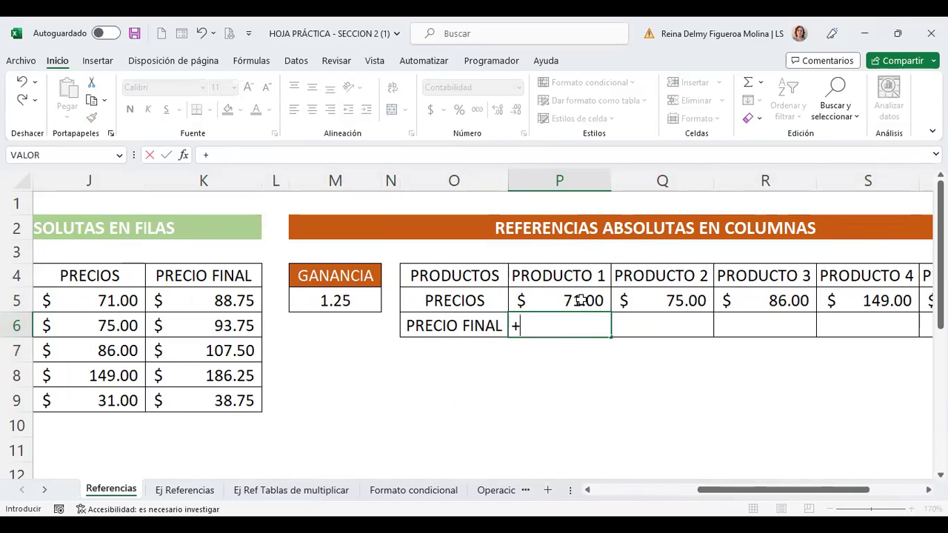
{"action": "left_click", "coordinate": [582, 300]}
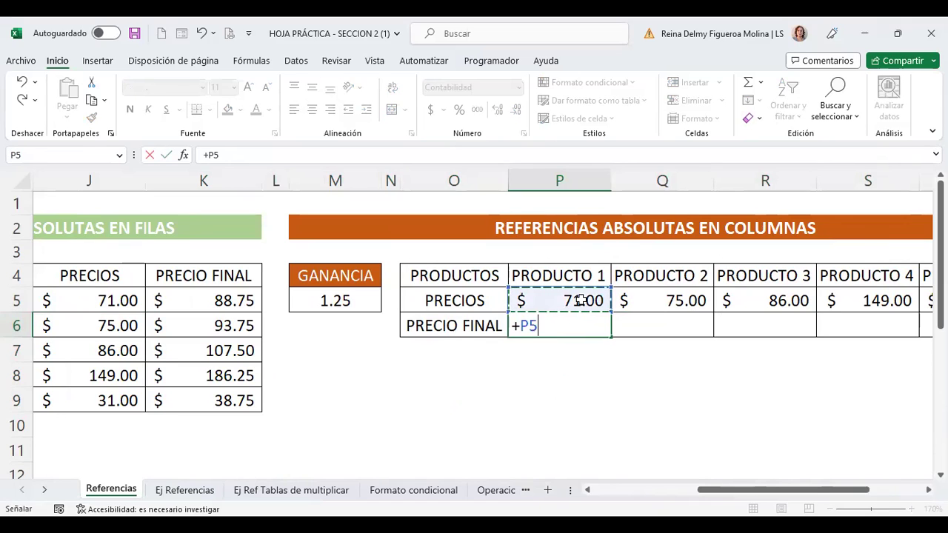
{"action": "type", "text": "*"}
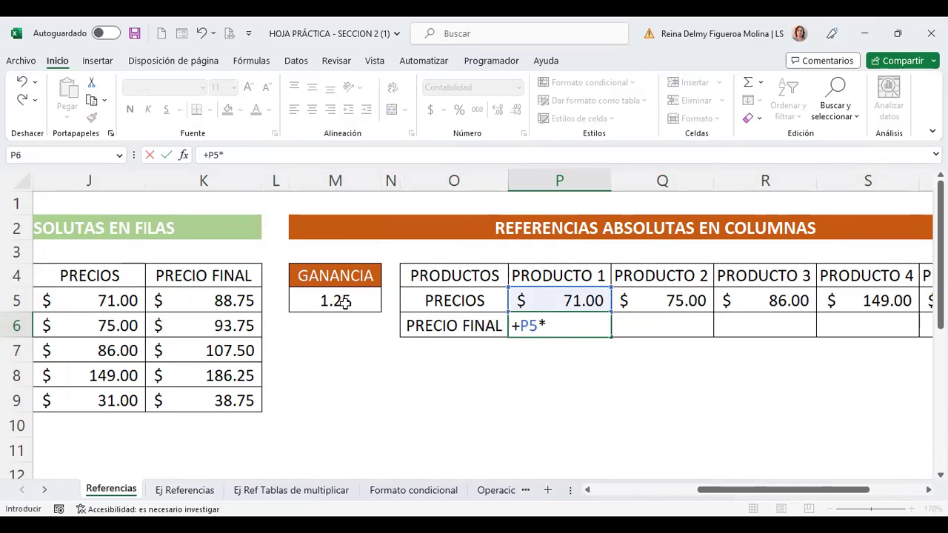
{"action": "left_click", "coordinate": [345, 301]}
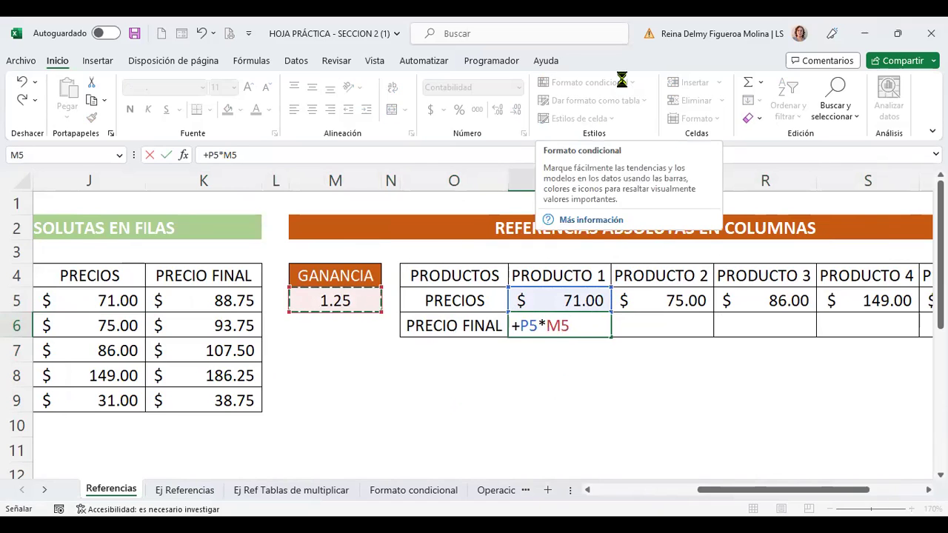
{"action": "key", "text": "Return"}
{"action": "key", "text": "Up"}
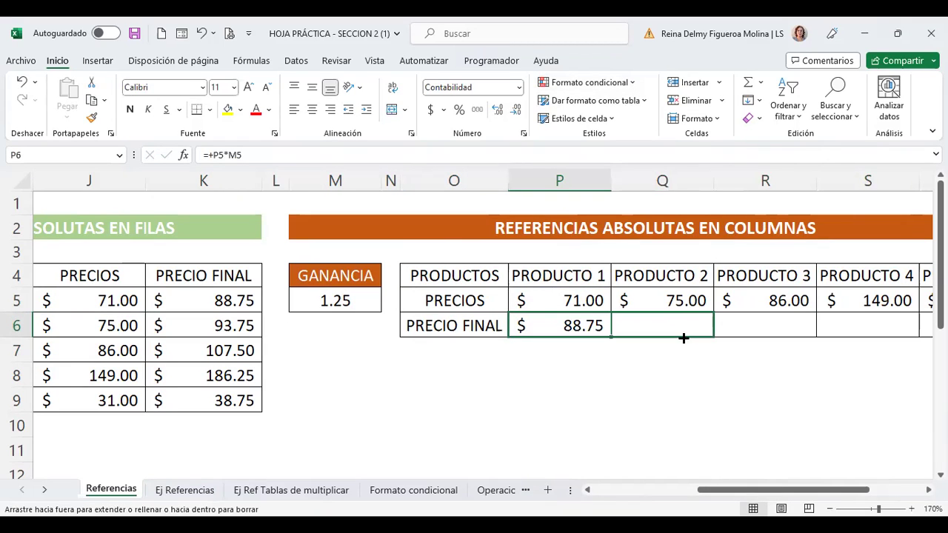
{"action": "left_click_drag", "start_coordinate": [609, 338], "coordinate": [712, 335]}
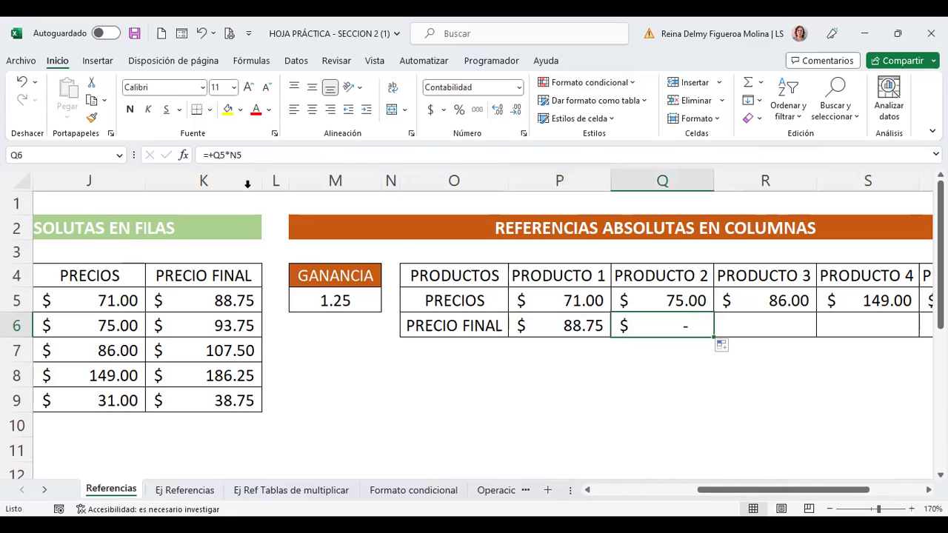
{"action": "key", "text": "F2"}
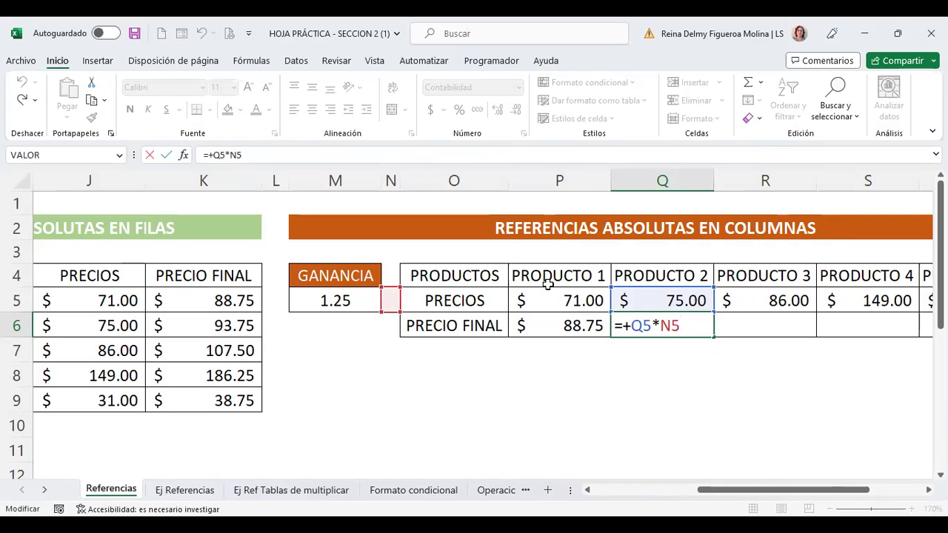
- Clear PRODUCTO 2's broken final-price formula in Q6
{"action": "key", "text": "Return"}
{"action": "key", "text": "Up"}
{"action": "key", "text": "Left"}
{"action": "key", "text": "ctrl+c"}
{"action": "key", "text": "Right"}
{"action": "key", "text": "Delete"}
- Change PRODUCTO 1's formula in P6 to =+P5*$M5, still giving 88.75
{"action": "key", "text": "Left"}
{"action": "key", "text": "F2"}
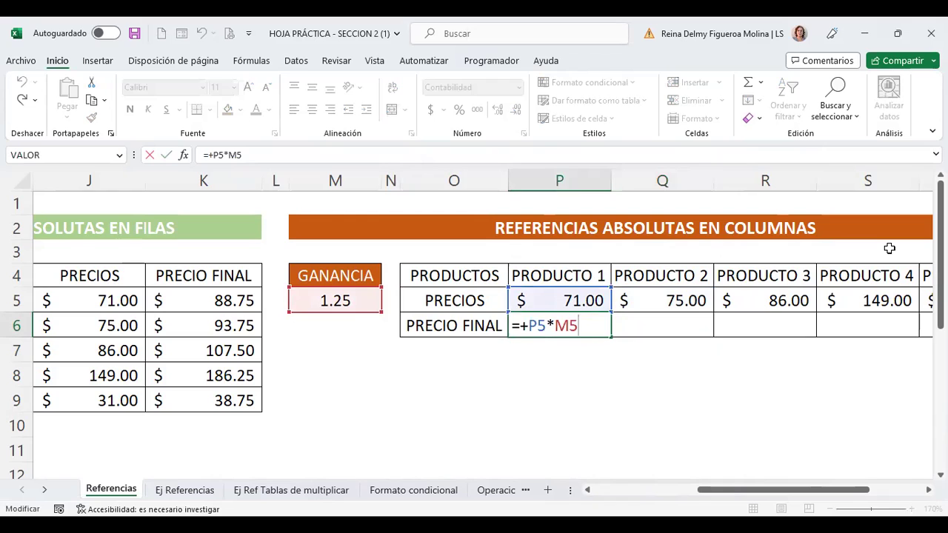
{"action": "key", "text": "F4"}
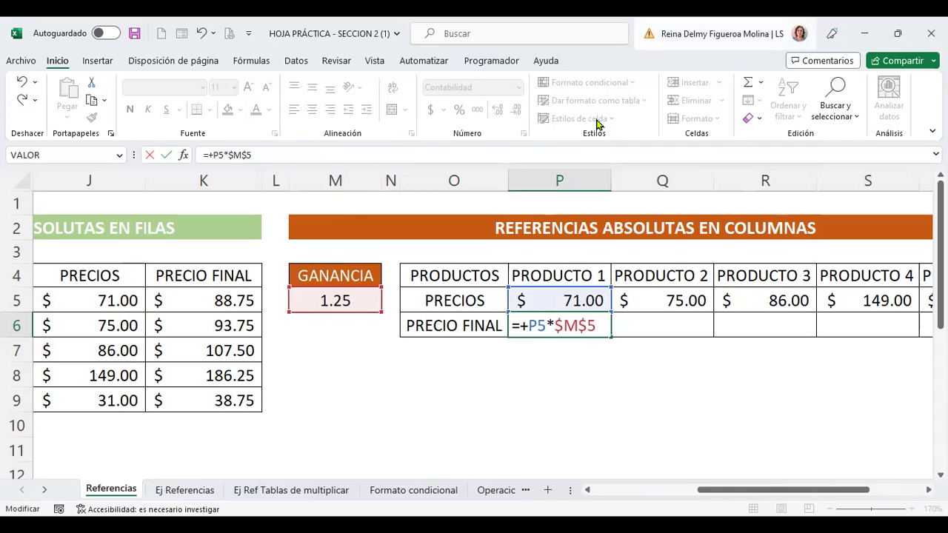
{"action": "key", "text": "F4"}
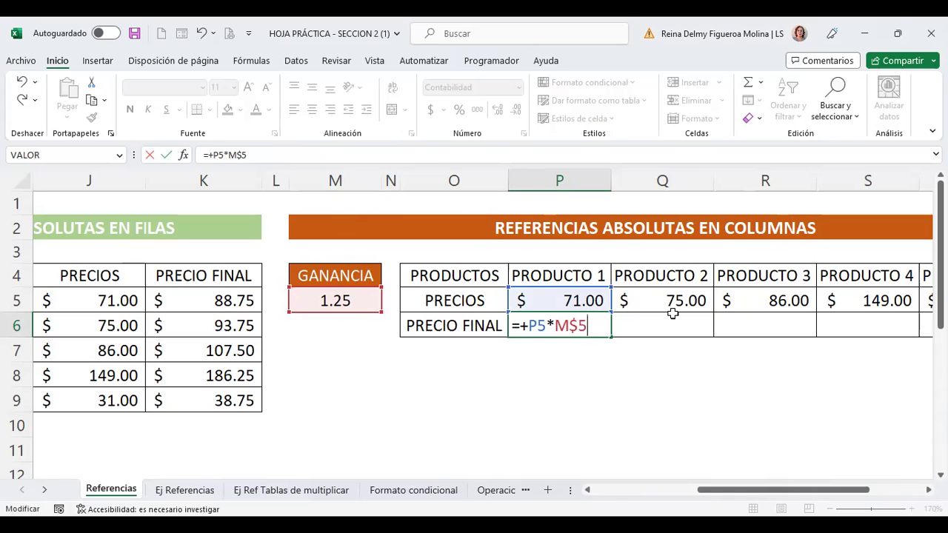
{"action": "key", "text": "F4"}
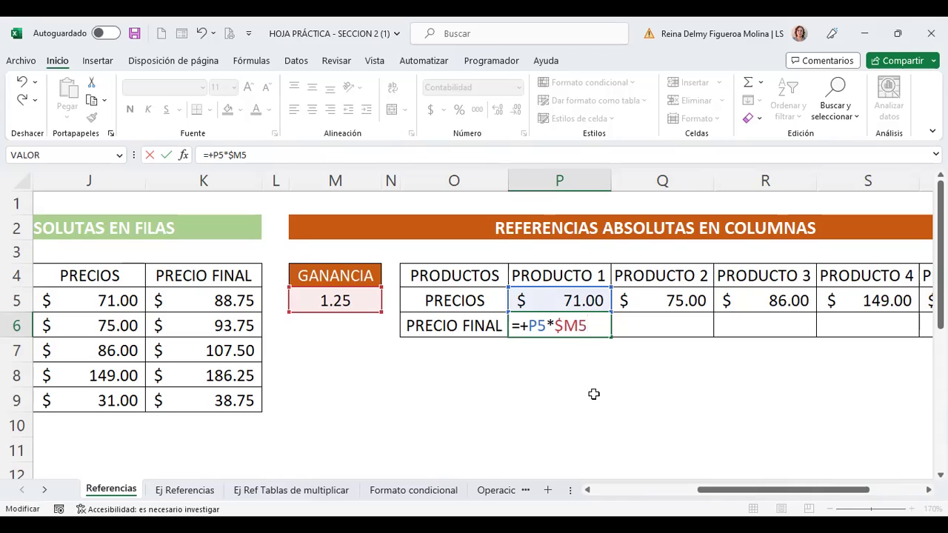
{"action": "key", "text": "Return"}
{"action": "key", "text": "Up"}
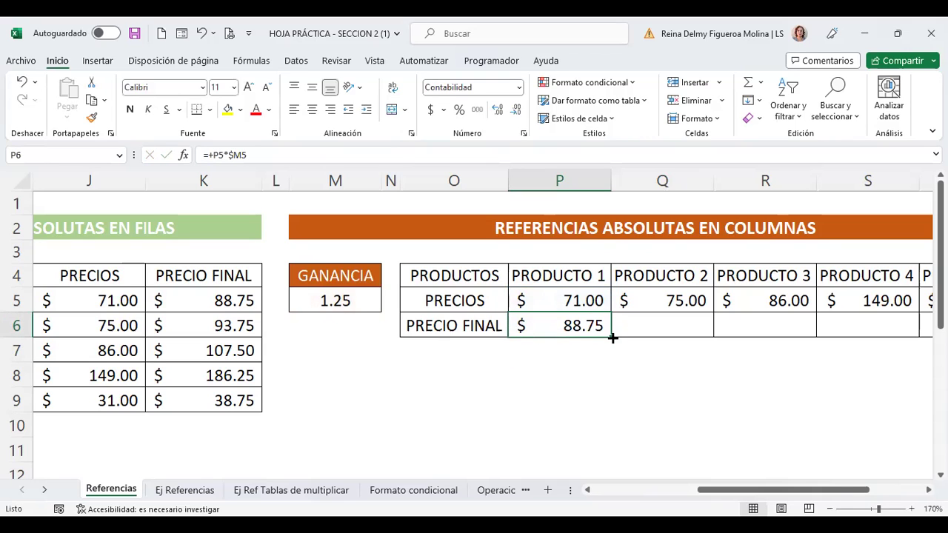
- Fill the $M5 formula across to PRODUCTO 2–5: 93.75, 107.50, 186.25 and 38.75
{"action": "left_click_drag", "start_coordinate": [612, 338], "coordinate": [709, 340]}
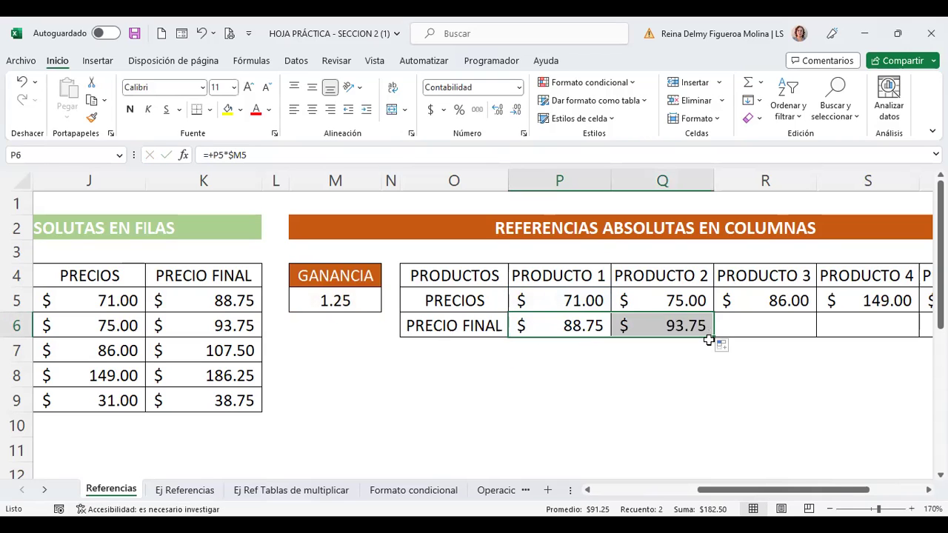
{"action": "left_click", "coordinate": [677, 326]}
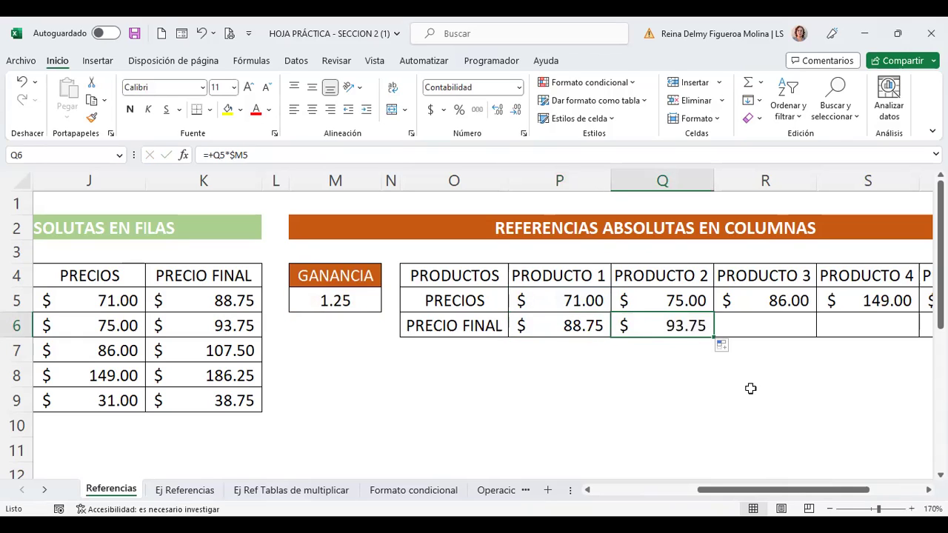
{"action": "key", "text": "F2"}
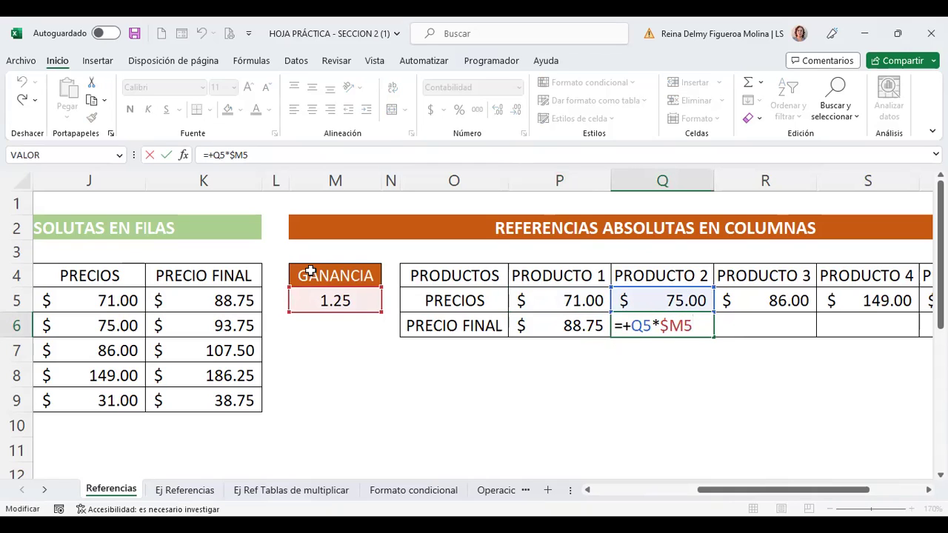
{"action": "key", "text": "Return"}
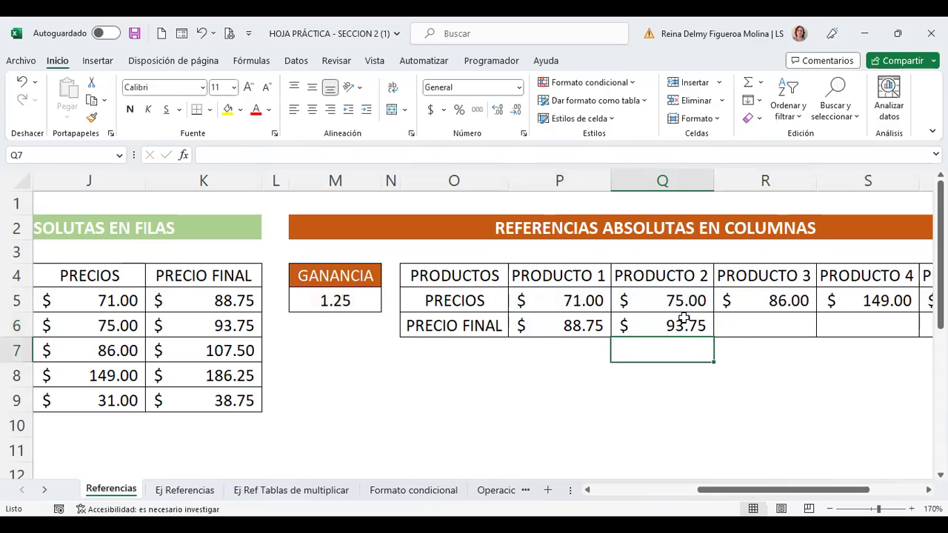
{"action": "left_click", "coordinate": [683, 318]}
{"action": "mouse_move", "coordinate": [713, 337]}
{"action": "left_mouse_down"}
{"action": "mouse_move", "coordinate": [918, 341]}
{"action": "mouse_move", "coordinate": [797, 335]}
{"action": "left_mouse_up"}
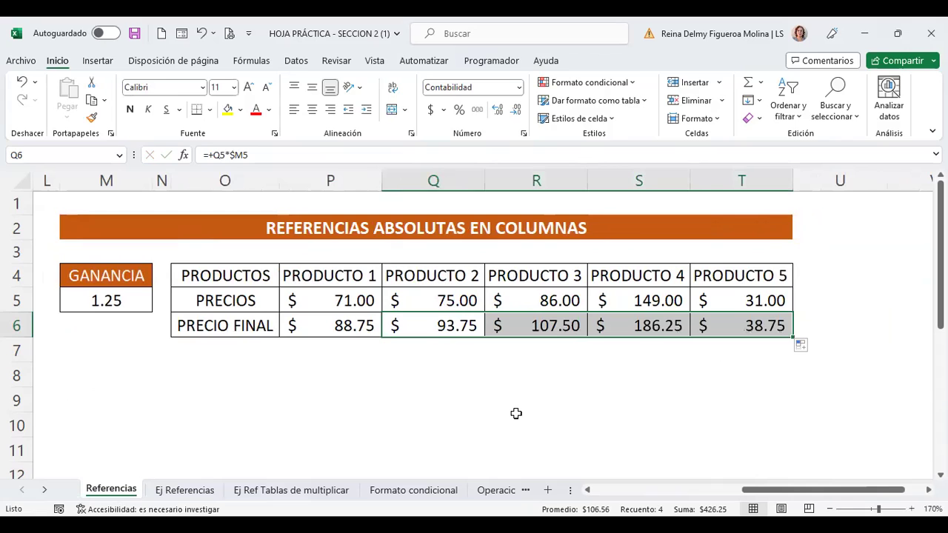
- Check the PRODUCTO 3–5 final-price formulas and return to the top of the sheet
{"action": "left_click", "coordinate": [536, 326]}
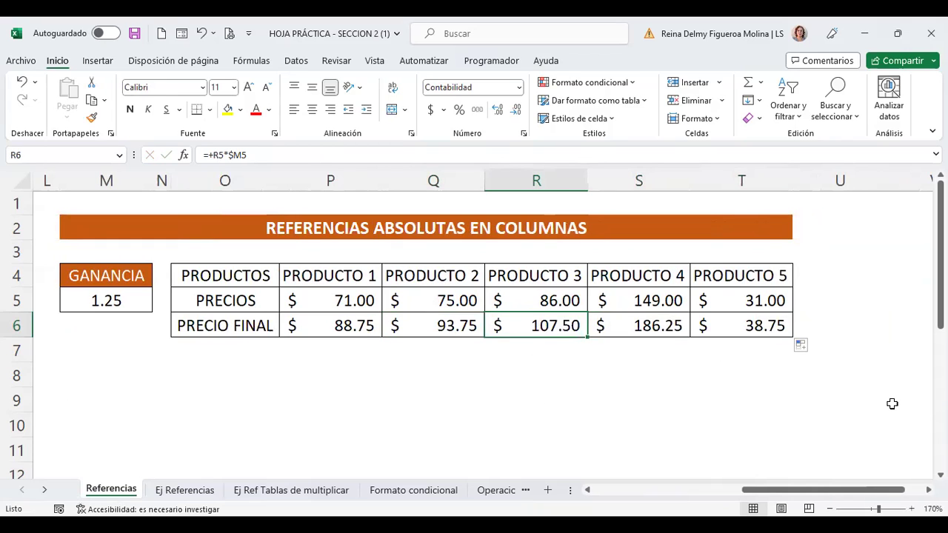
{"action": "key", "text": "F2"}
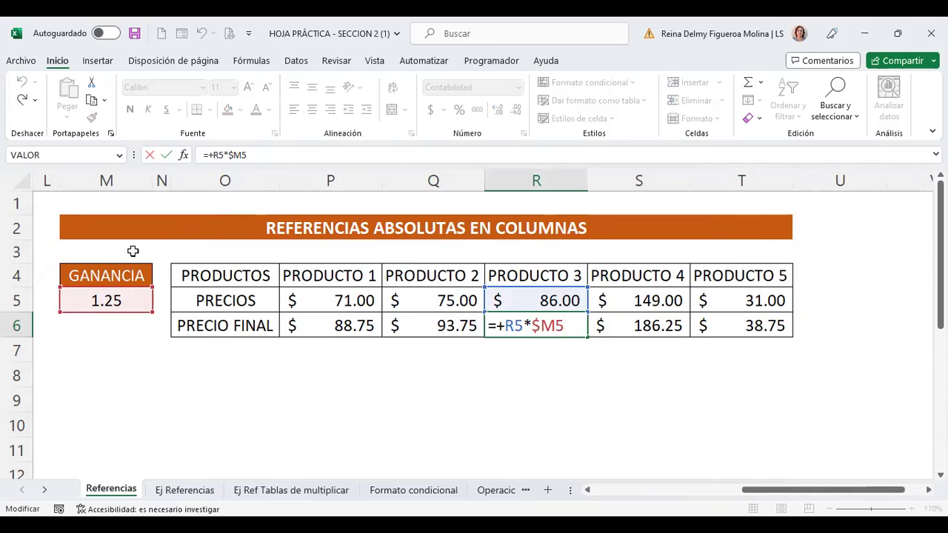
{"action": "key", "text": "Return"}
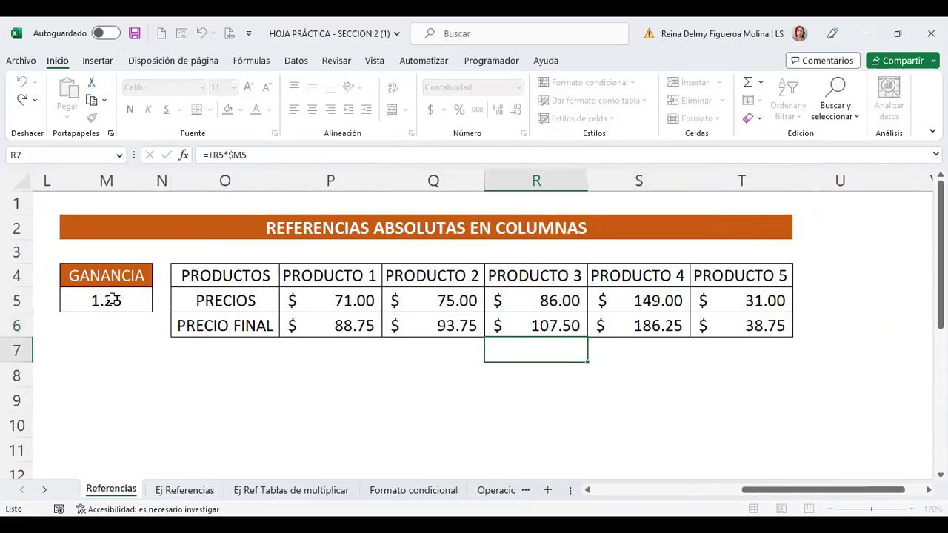
{"action": "key", "text": "Up"}
{"action": "key", "text": "Right"}
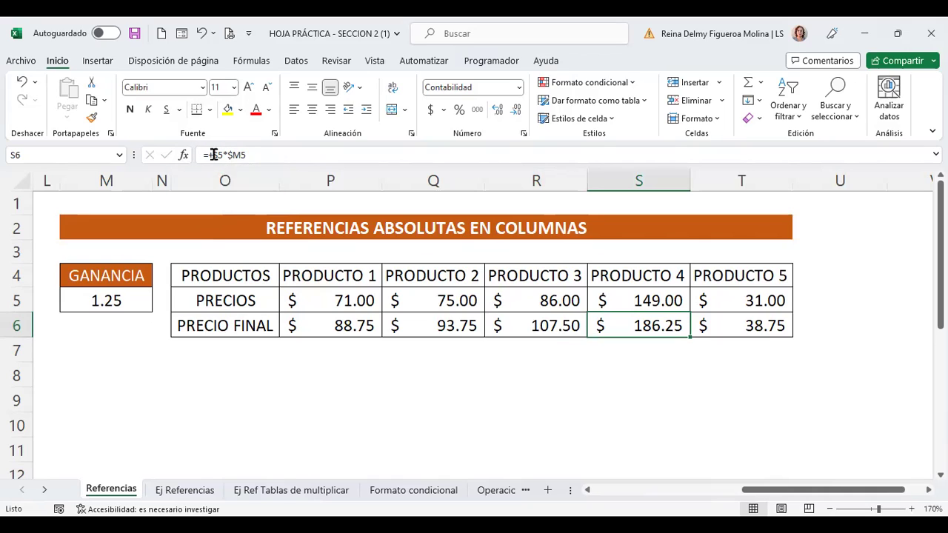
{"action": "key", "text": "Right"}
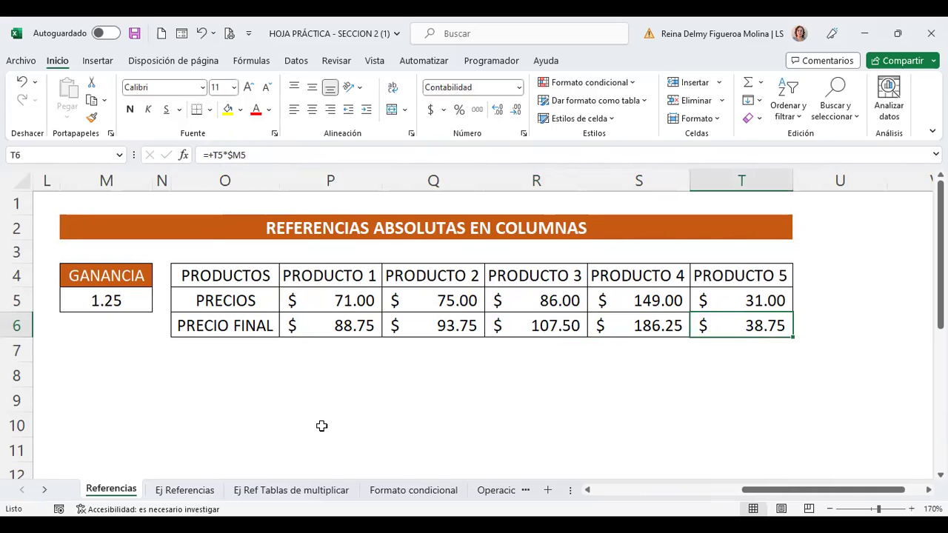
{"action": "key", "text": "ctrl+Home"}
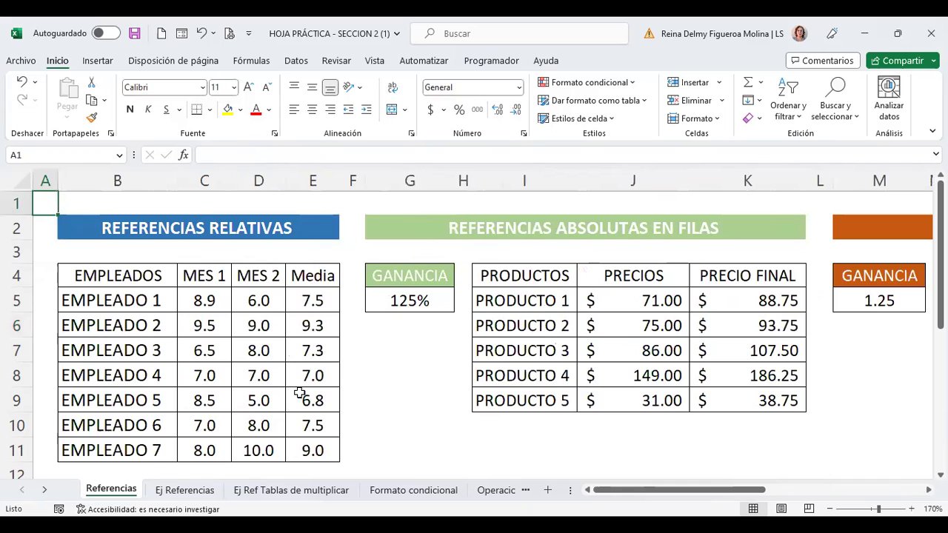
- On Ej Referencias, review the PLANILLA net and total formulas, then begin a formula in D5
{"action": "left_click", "coordinate": [158, 491]}
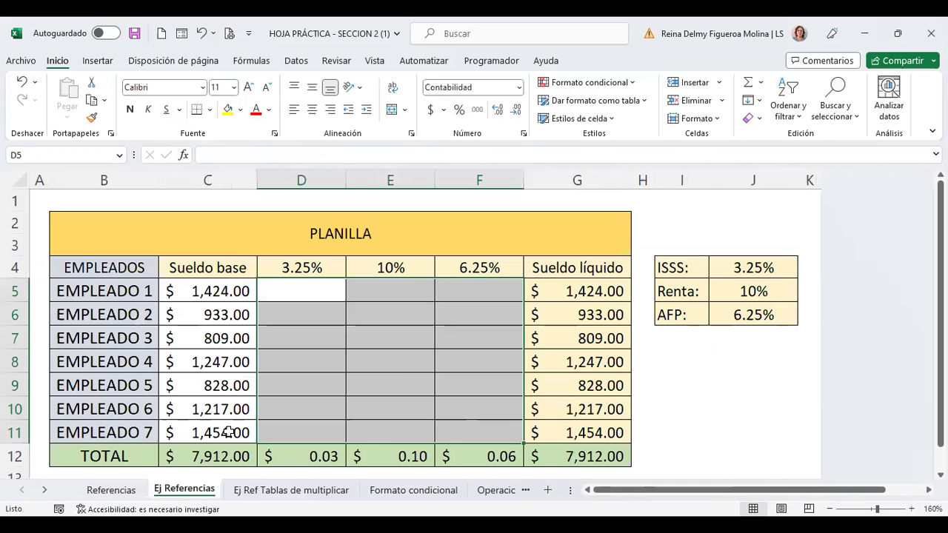
{"action": "left_click", "coordinate": [439, 363]}
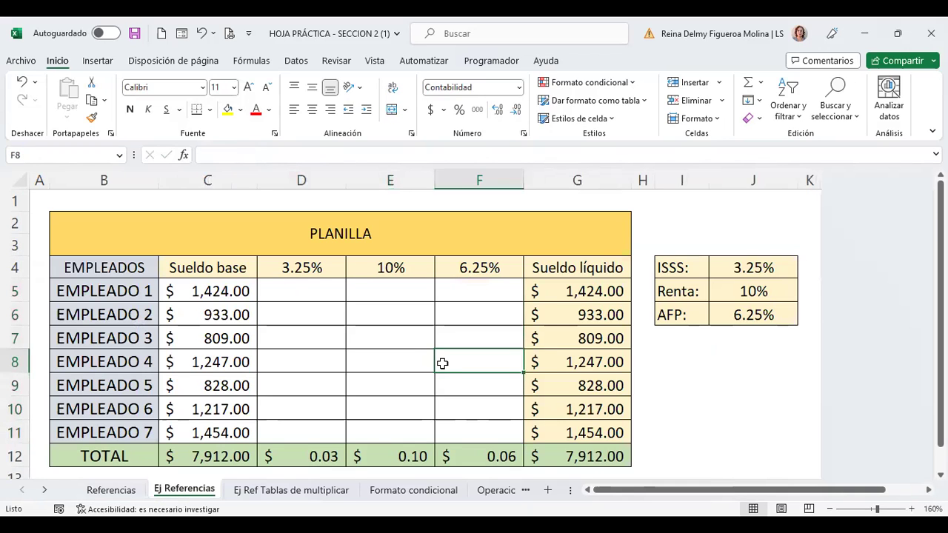
{"action": "key", "text": "ctrl+Home"}
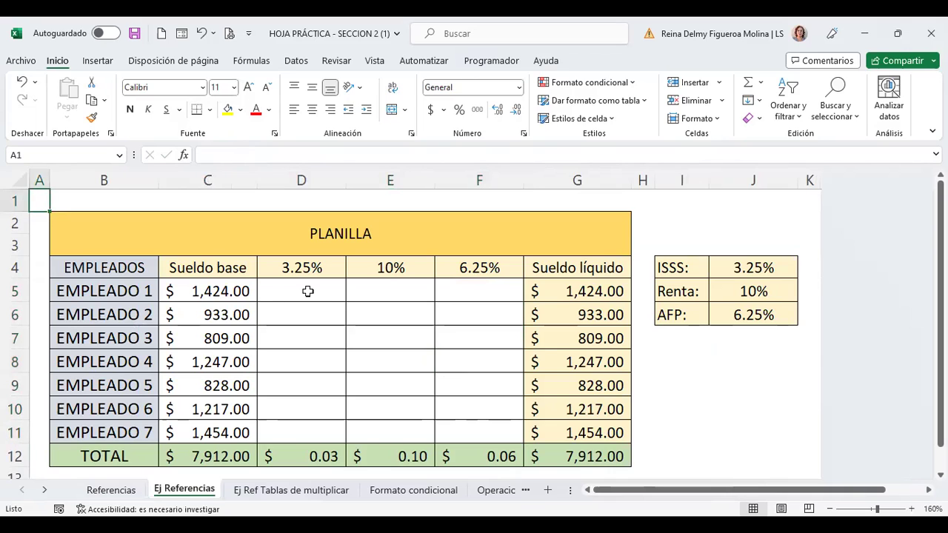
{"action": "left_click", "coordinate": [307, 291]}
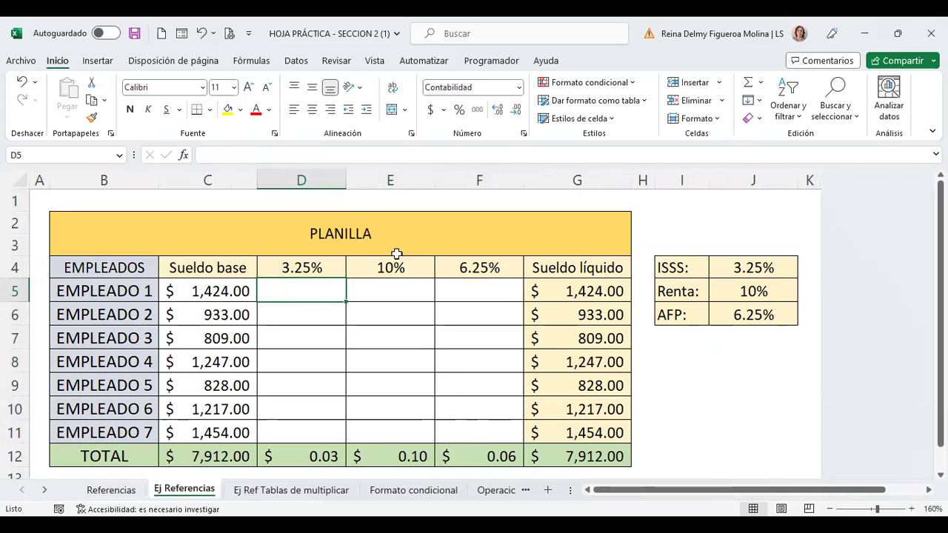
{"action": "left_click", "coordinate": [576, 289]}
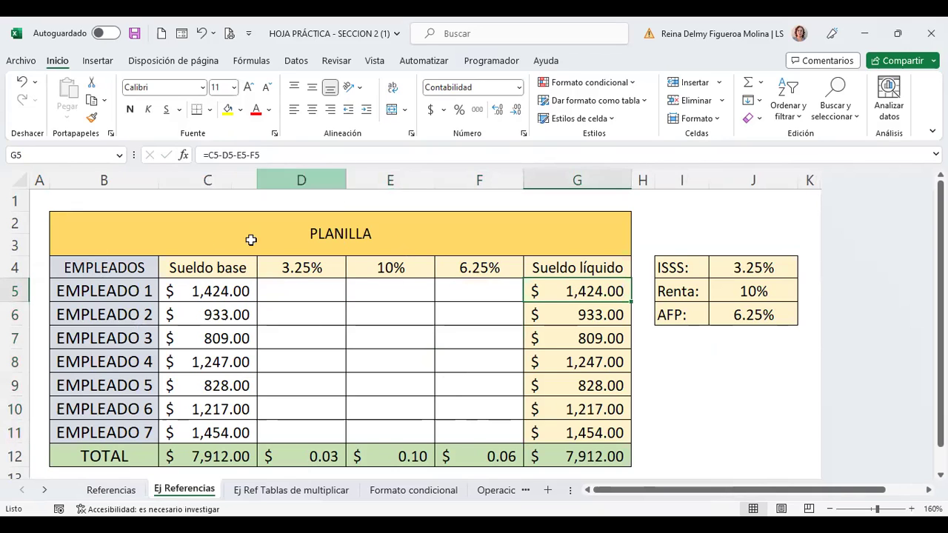
{"action": "left_click", "coordinate": [301, 451]}
{"action": "left_click", "coordinate": [391, 453]}
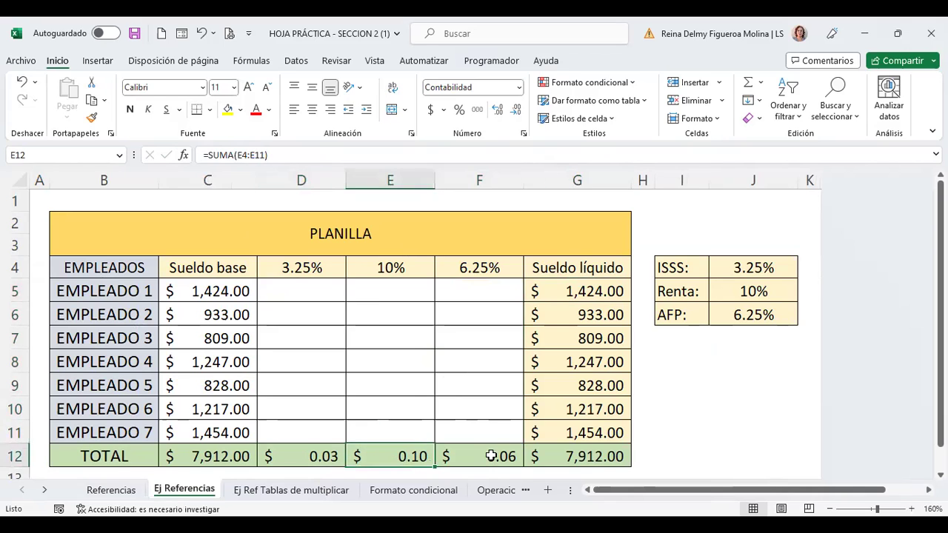
{"action": "left_click", "coordinate": [296, 291]}
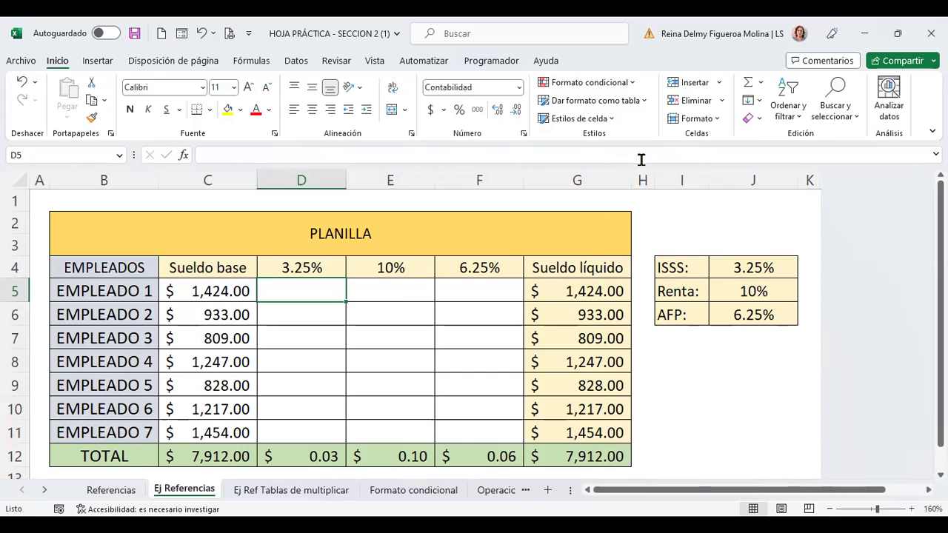
{"action": "type", "text": "+"}
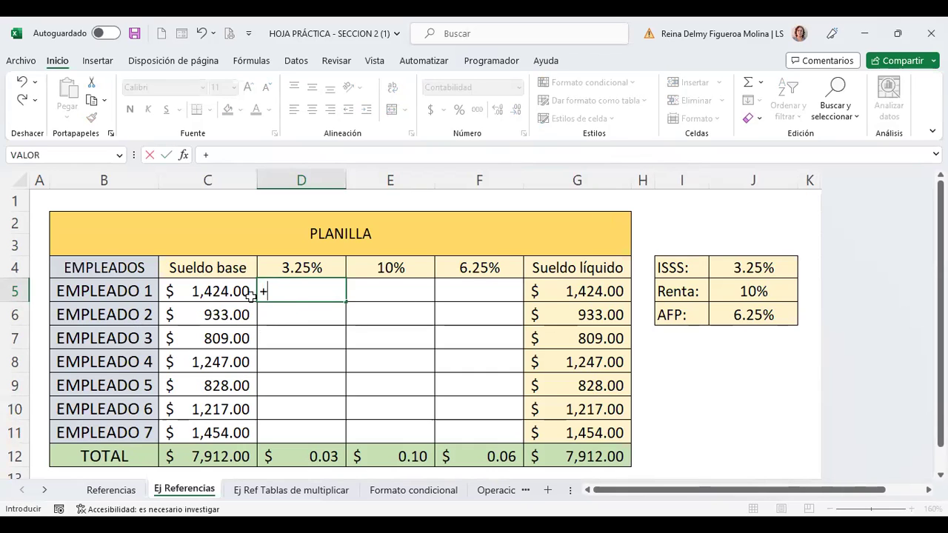
- Enter =+C5*D4 in D5 so employee 1's 3.25% deduction shows 46.28
{"action": "left_click", "coordinate": [210, 292]}
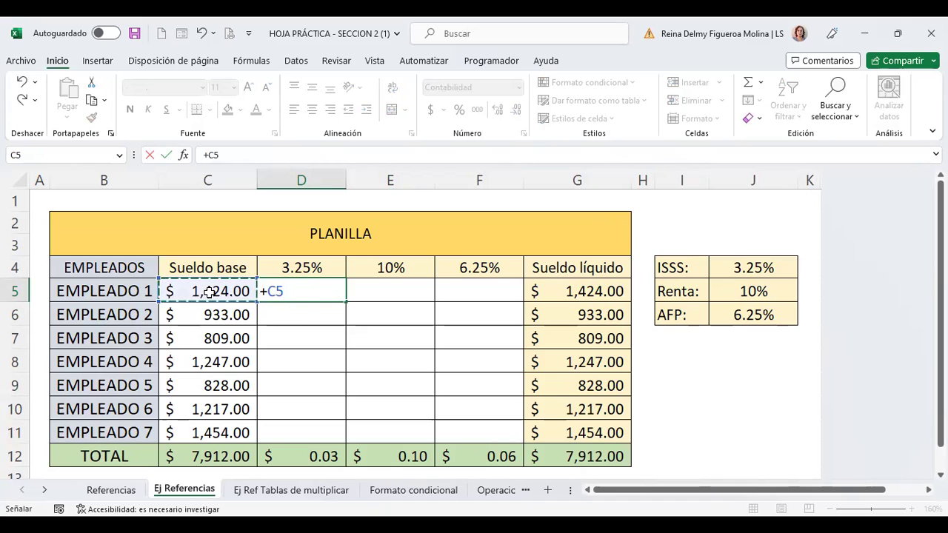
{"action": "type", "text": "*"}
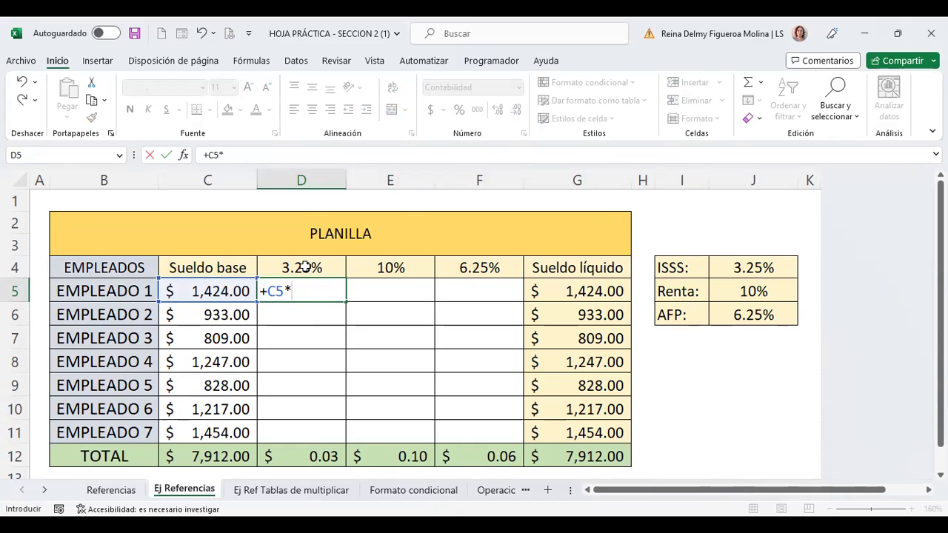
{"action": "left_click", "coordinate": [304, 267]}
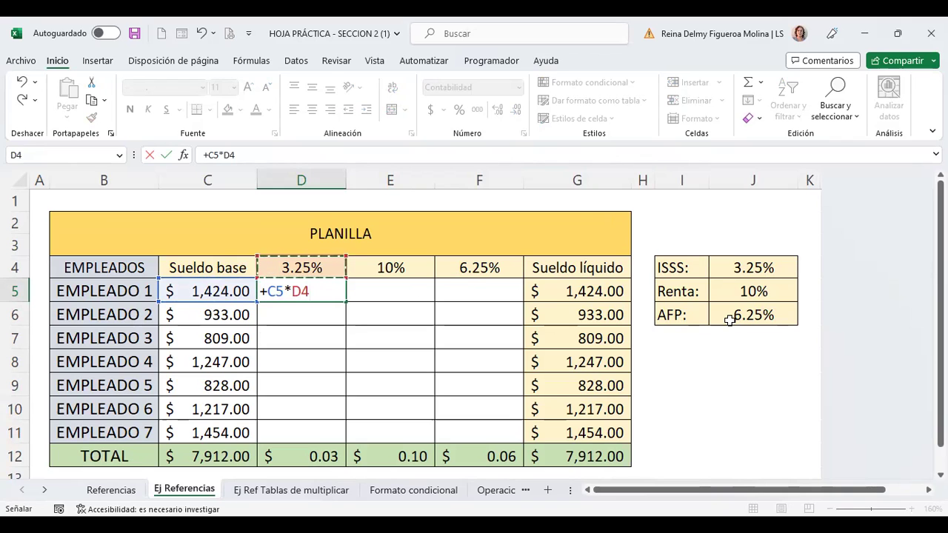
{"action": "key", "text": "Return"}
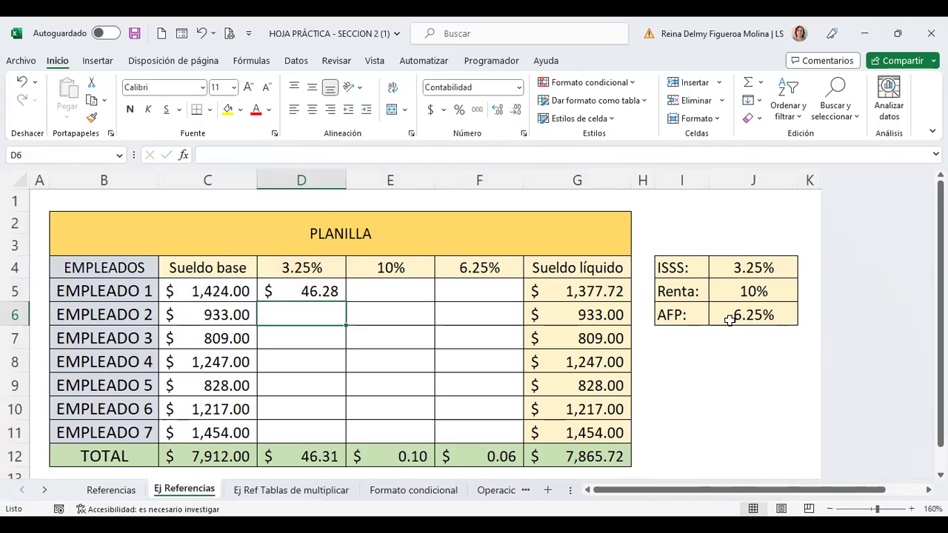
{"action": "left_click", "coordinate": [312, 289]}
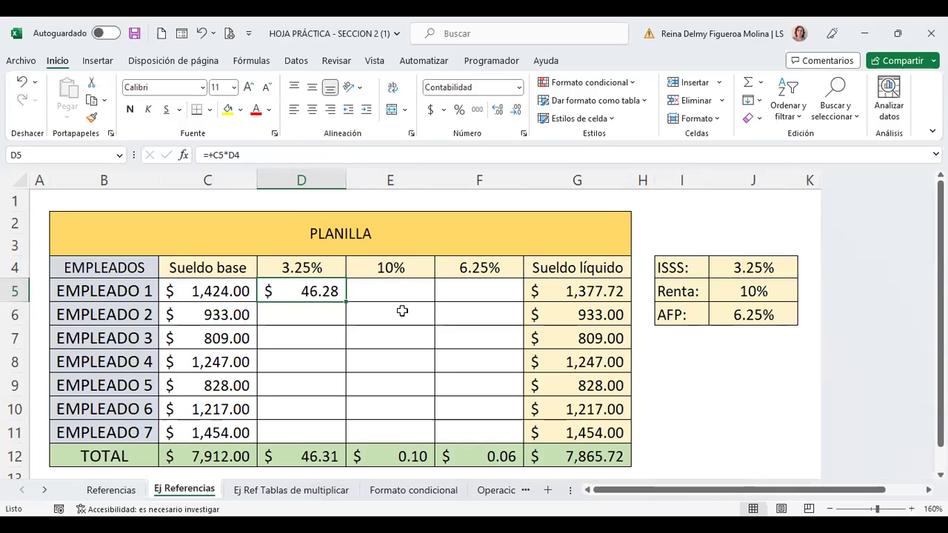
- Test-copy D5's deduction into employee 2's row and undo the faulty result
{"action": "key", "text": "F2"}
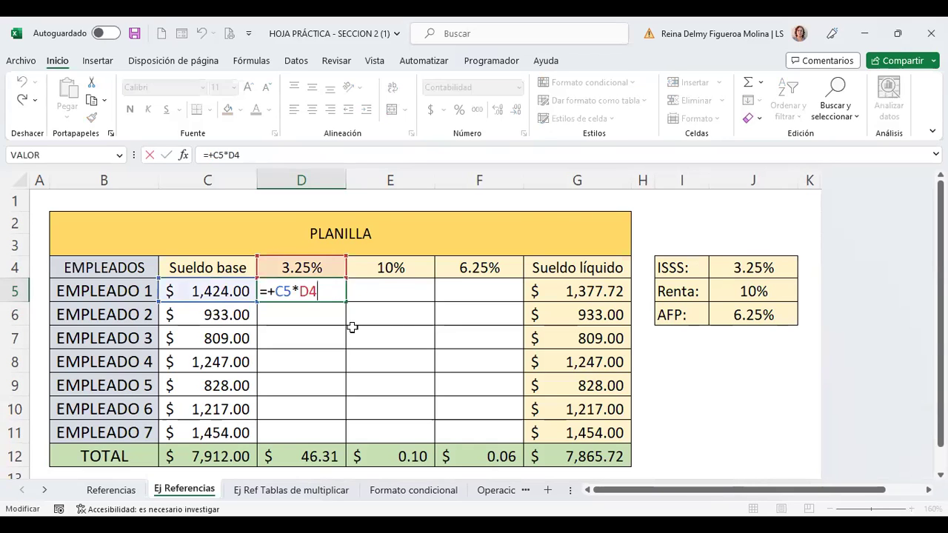
{"action": "key", "text": "Return"}
{"action": "left_click", "coordinate": [320, 293]}
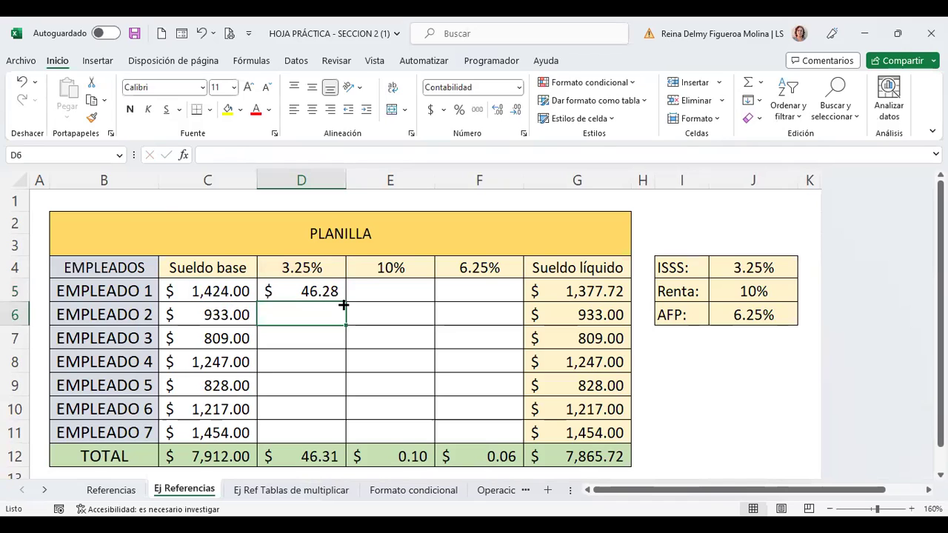
{"action": "left_click_drag", "start_coordinate": [345, 303], "coordinate": [345, 326]}
{"action": "left_click", "coordinate": [320, 314]}
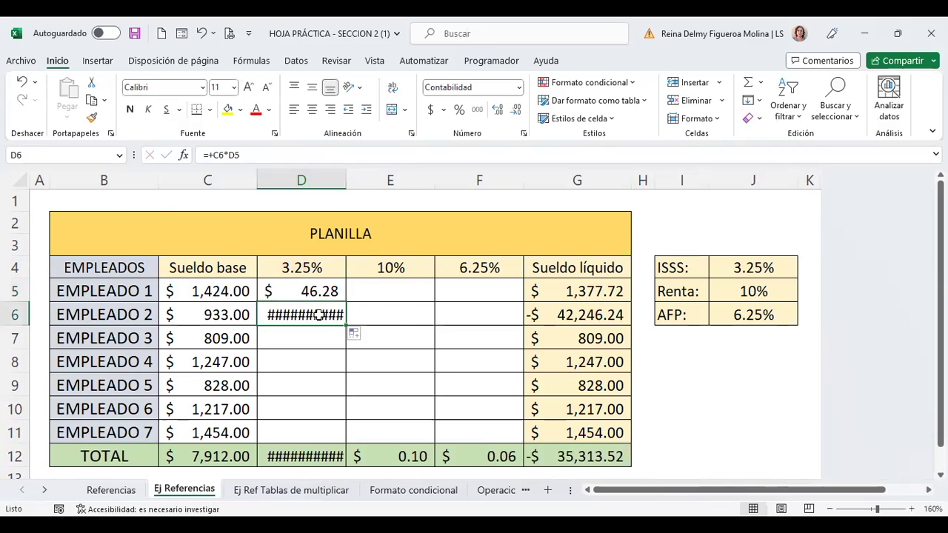
{"action": "key", "text": "ctrl+z"}
- Change D5 to =+C5*$D$4 and fill it down to D11, totalling 257.17
{"action": "left_click", "coordinate": [315, 291]}
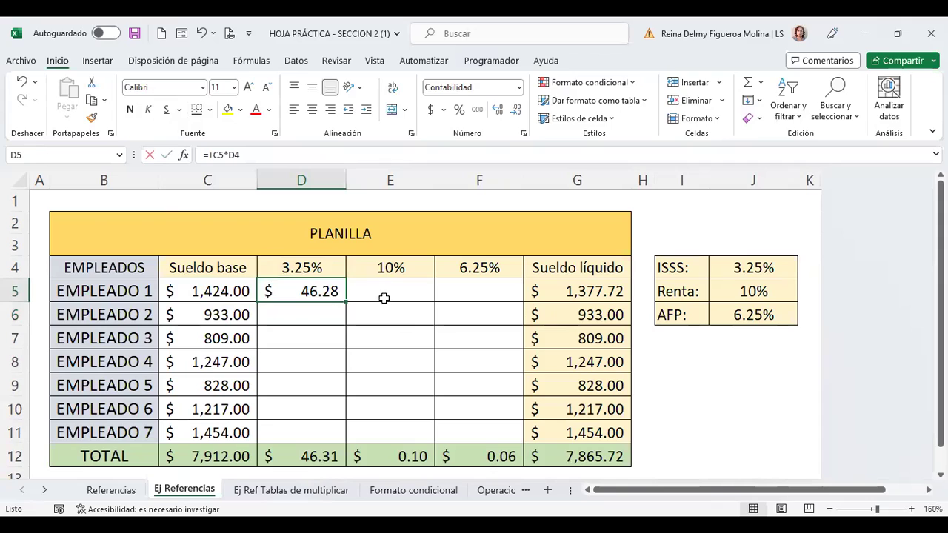
{"action": "key", "text": "F2"}
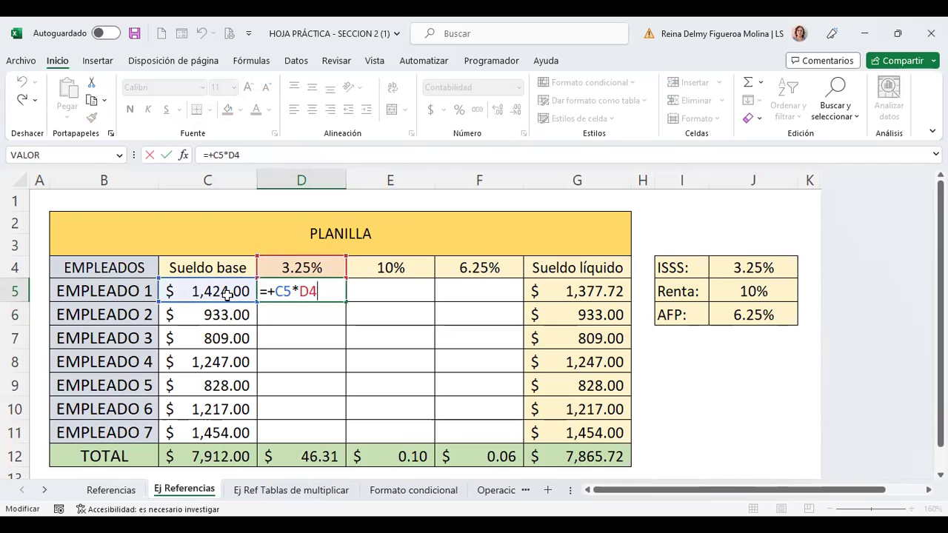
{"action": "key", "text": "F4"}
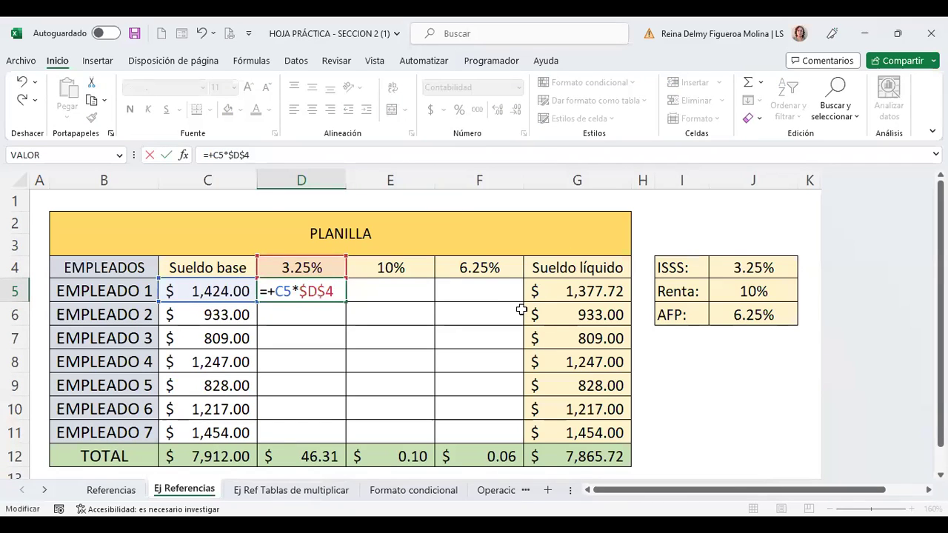
{"action": "key", "text": "Return"}
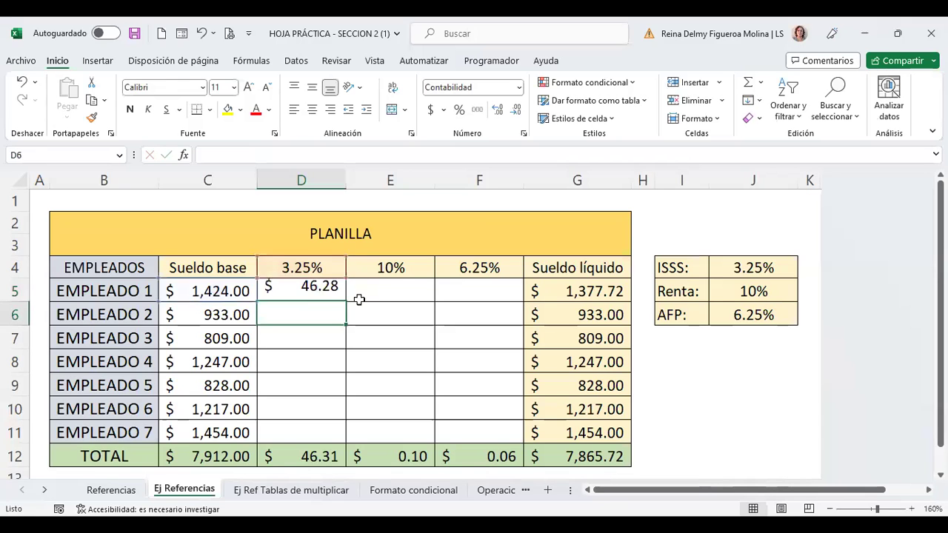
{"action": "left_click", "coordinate": [335, 296]}
{"action": "left_click_drag", "start_coordinate": [344, 303], "coordinate": [334, 437]}
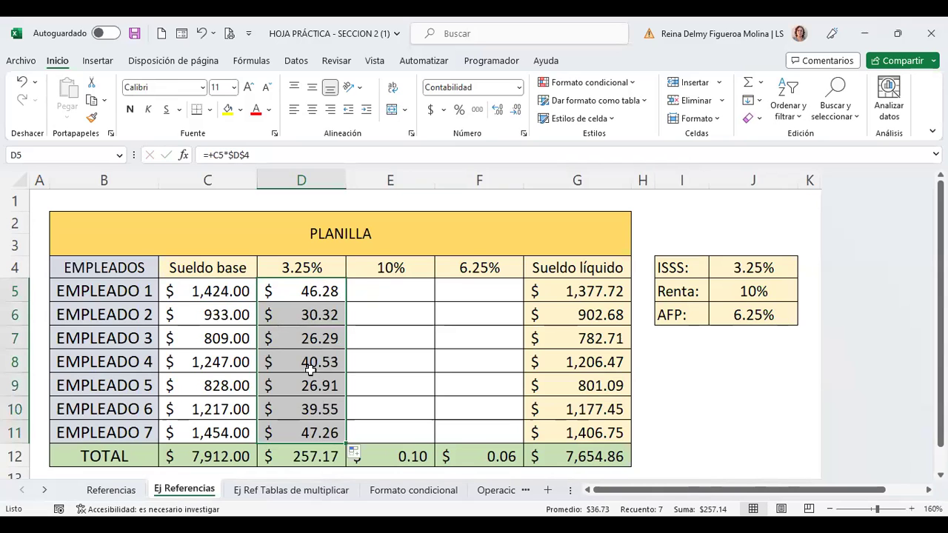
- Check the copied 3.25% formulas for the next employees and the column total
{"action": "left_click", "coordinate": [317, 317]}
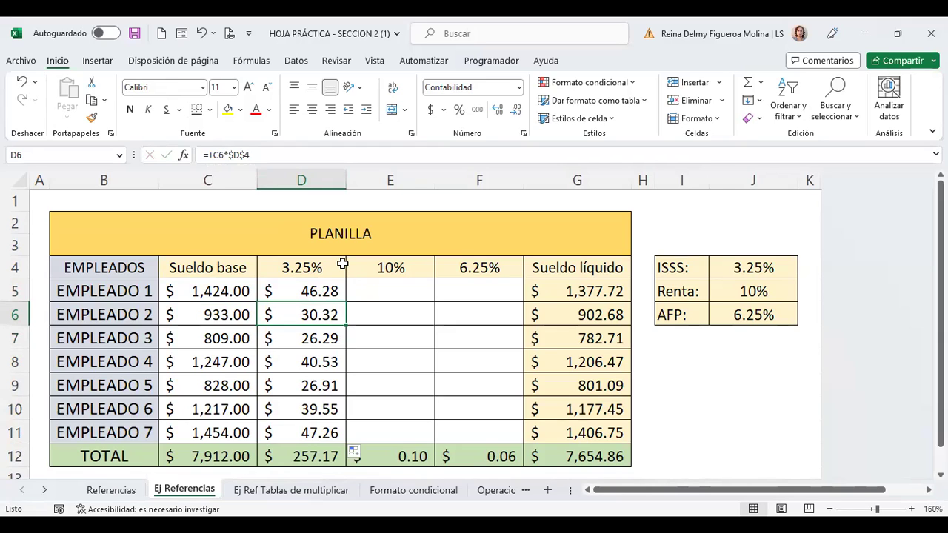
{"action": "left_click", "coordinate": [317, 338]}
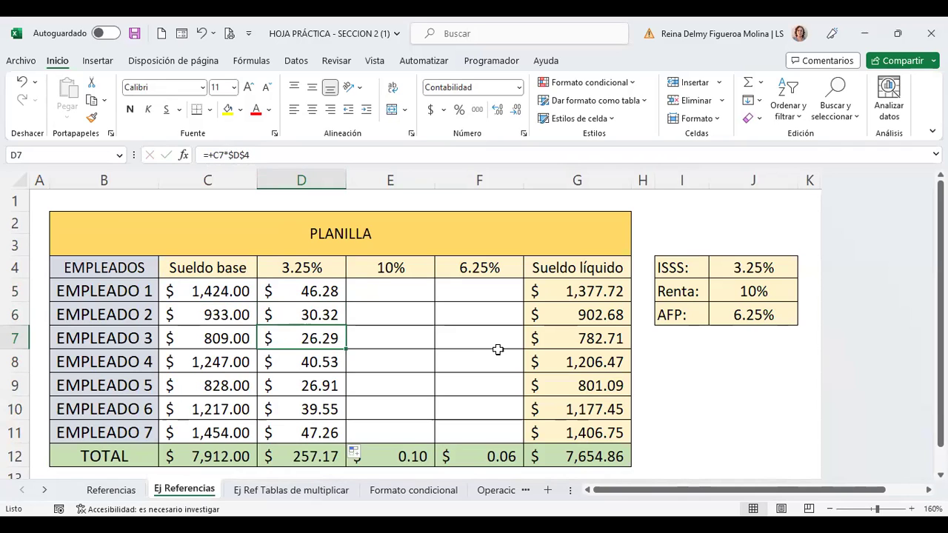
{"action": "key", "text": "Down"}
{"action": "key", "text": "Down"}
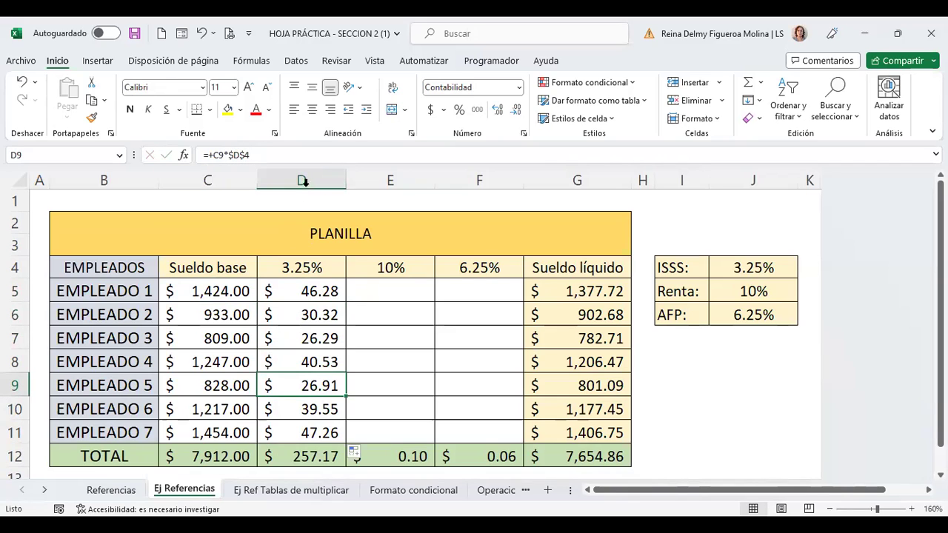
{"action": "key", "text": "Down"}
{"action": "key", "text": "Down"}
{"action": "key", "text": "Down"}
- Enter =+C5*$J$5 in E5 for the first employee's 10% Renta deduction
{"action": "key", "text": "Up"}
{"action": "key", "text": "Up"}
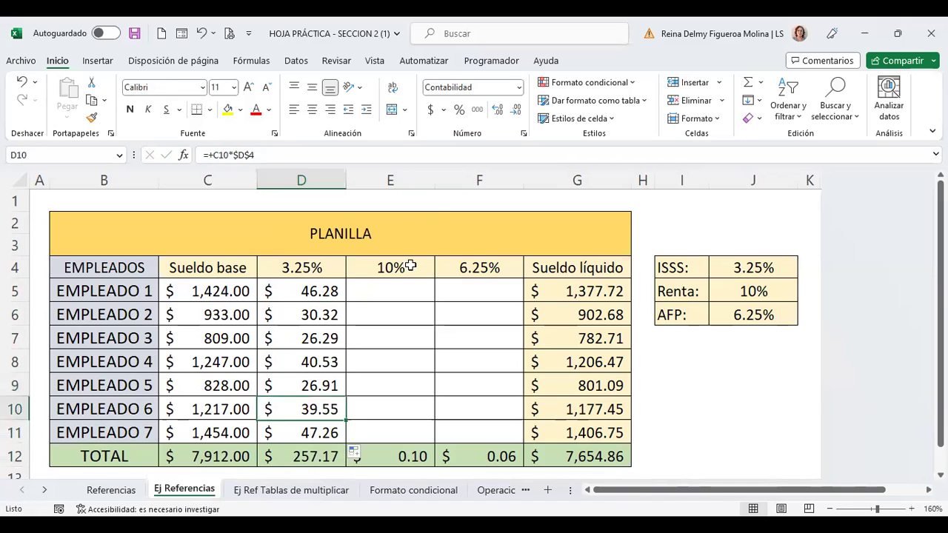
{"action": "left_click", "coordinate": [391, 287]}
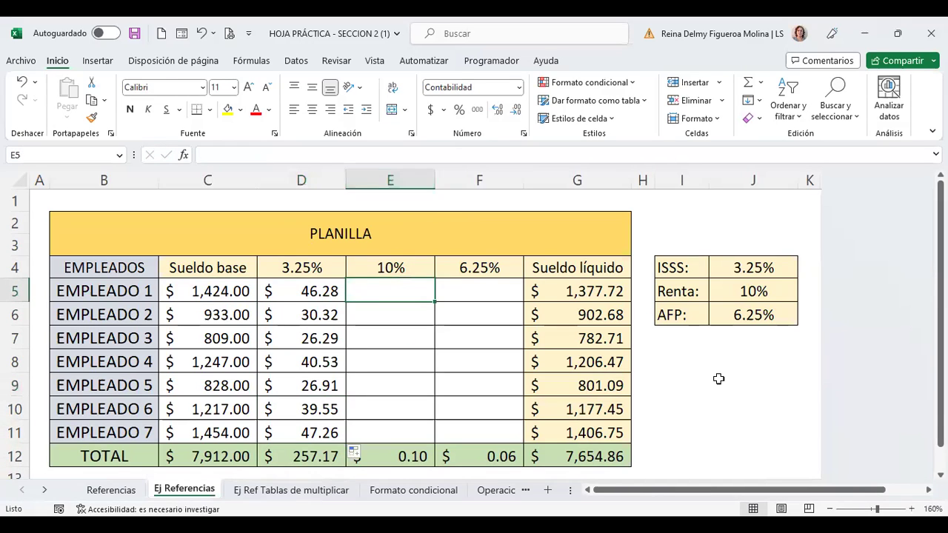
{"action": "type", "text": "+"}
{"action": "left_click", "coordinate": [213, 291]}
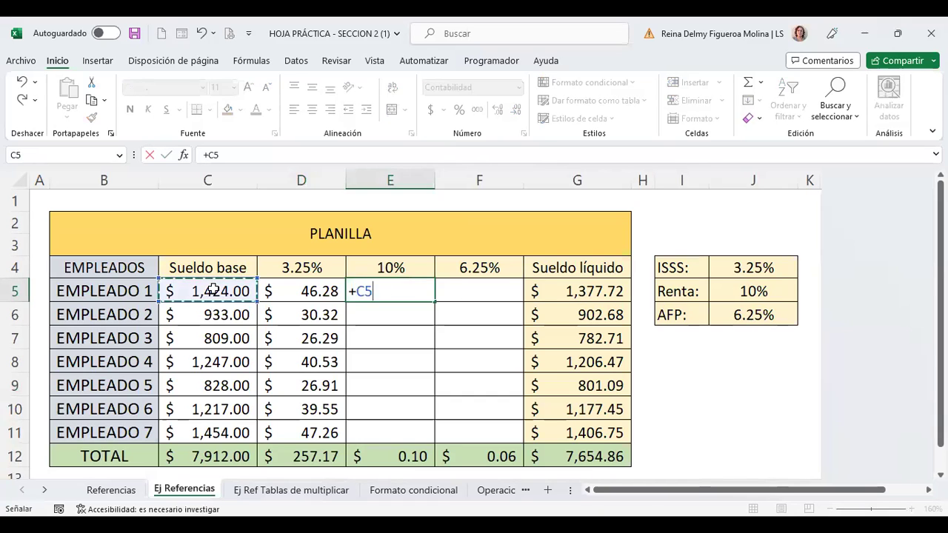
{"action": "type", "text": "*"}
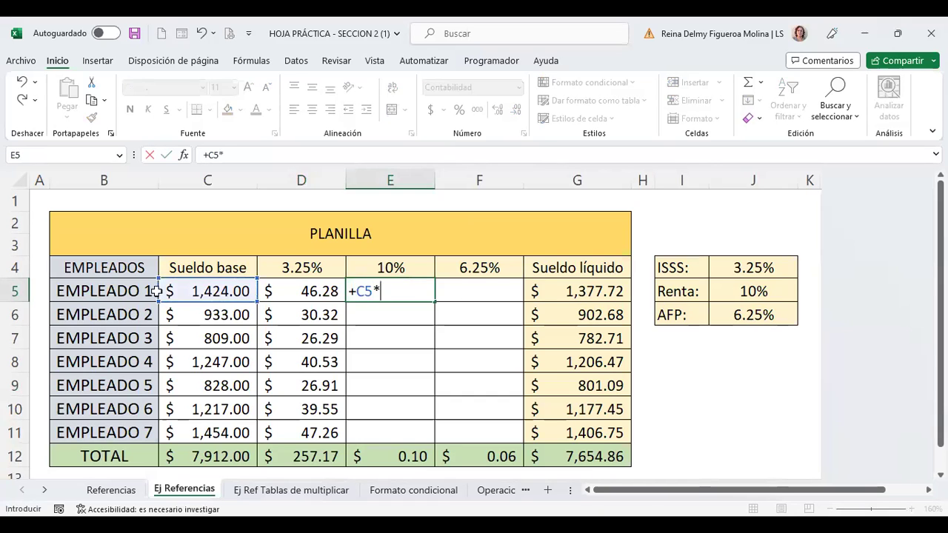
{"action": "left_click", "coordinate": [769, 292]}
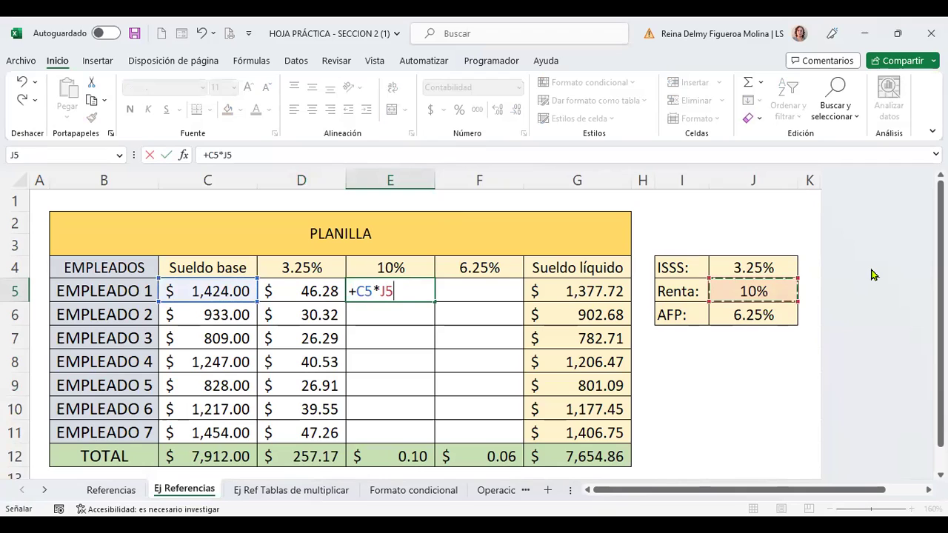
{"action": "key", "text": "F4"}
{"action": "key", "text": "Return"}
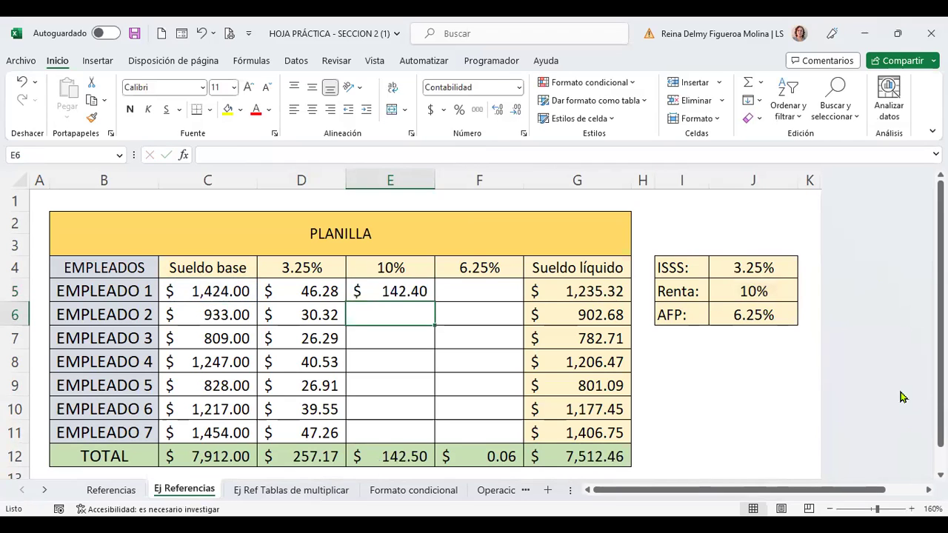
- Fill the 10% formula down to E11 and check the copies in E6–E8
{"action": "left_click", "coordinate": [395, 291]}
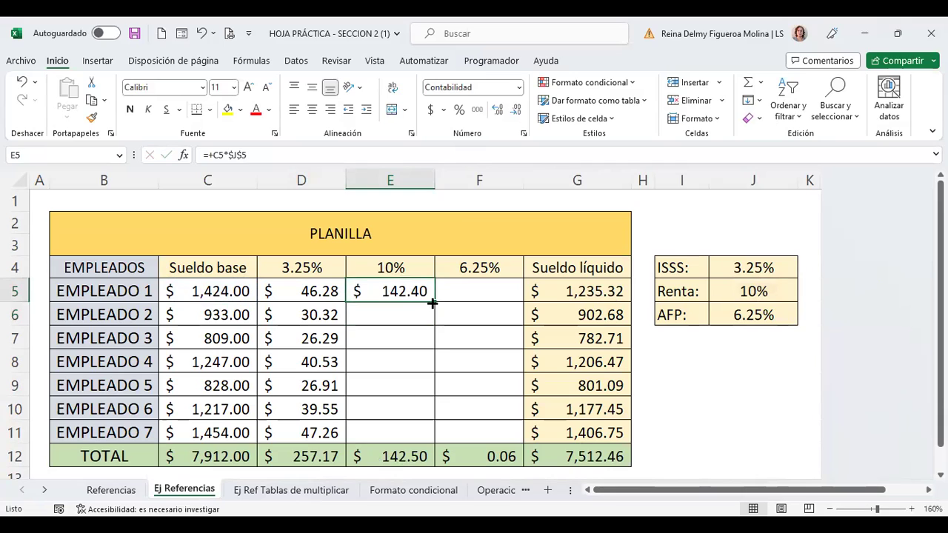
{"action": "left_click_drag", "start_coordinate": [436, 312], "coordinate": [442, 441]}
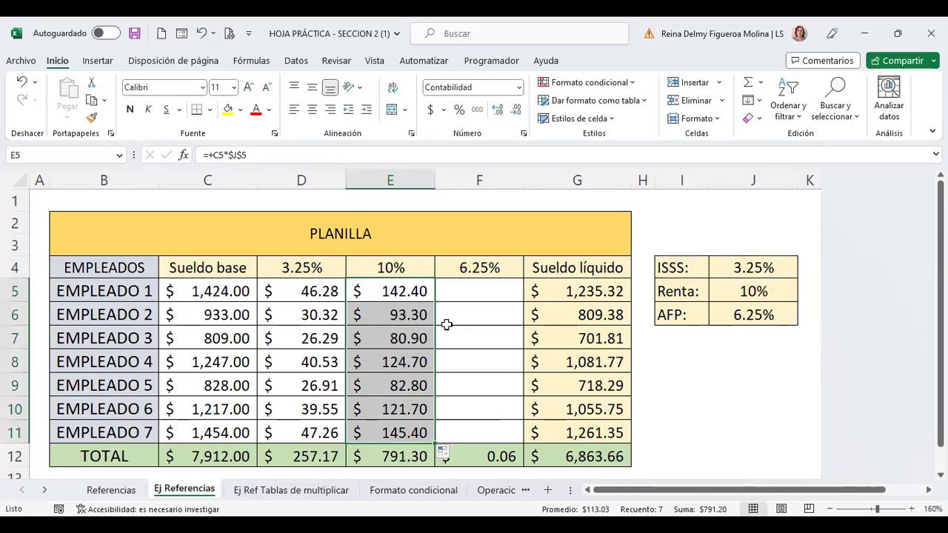
{"action": "left_click", "coordinate": [400, 312]}
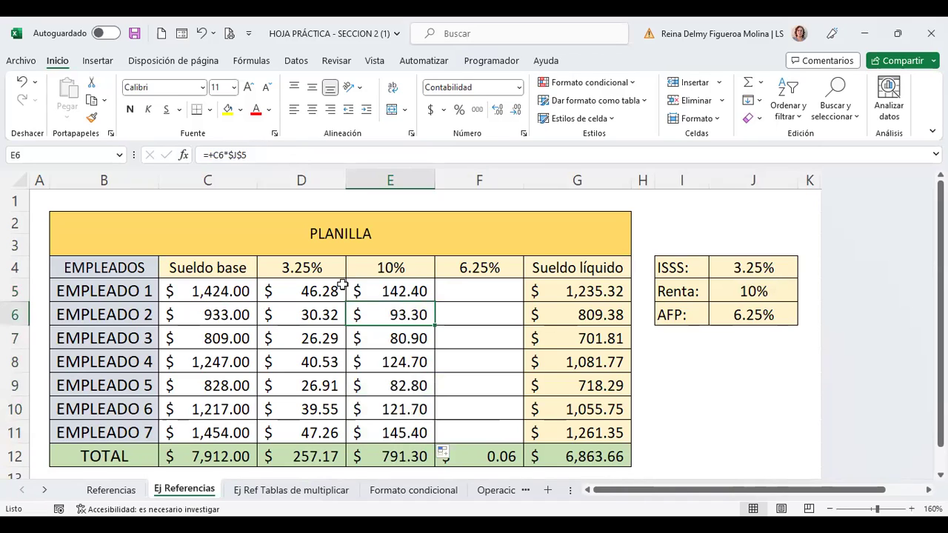
{"action": "left_click", "coordinate": [390, 336]}
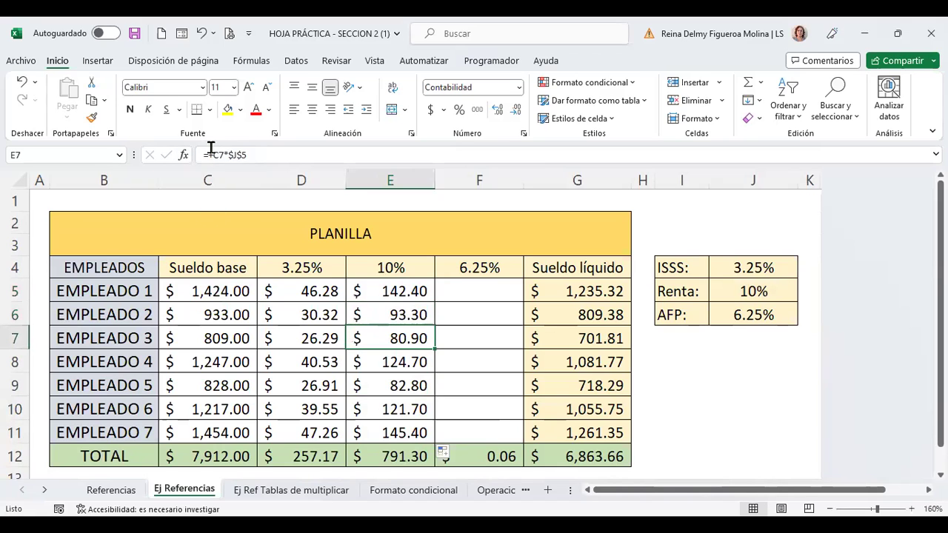
{"action": "left_click", "coordinate": [390, 361]}
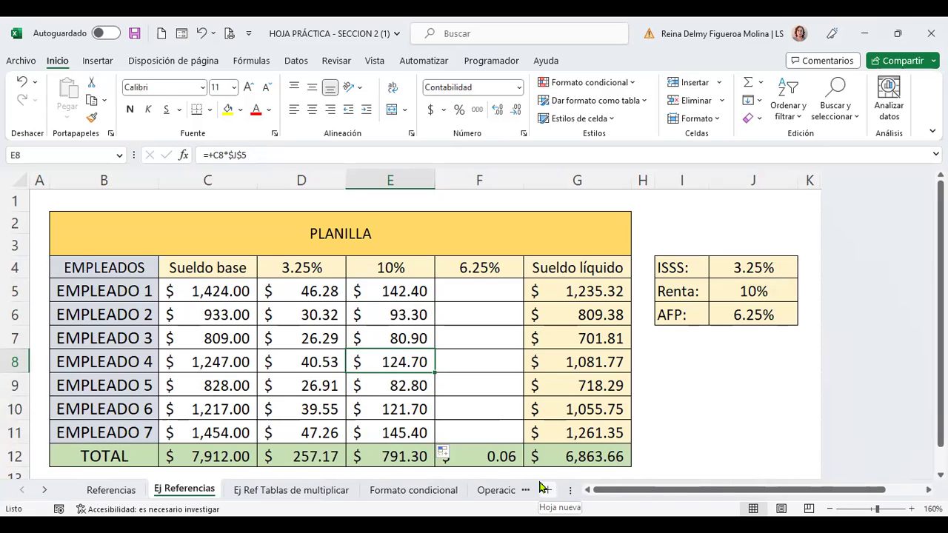
- Enter =+C5*F$4 in F5 for the first employee's 6.25% deduction, with the header row locked
{"action": "left_click", "coordinate": [493, 290]}
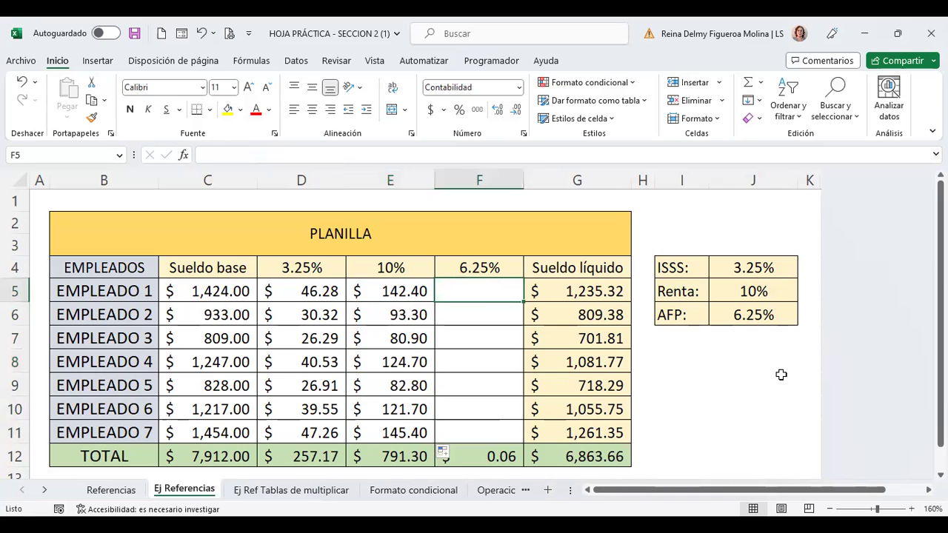
{"action": "type", "text": "+"}
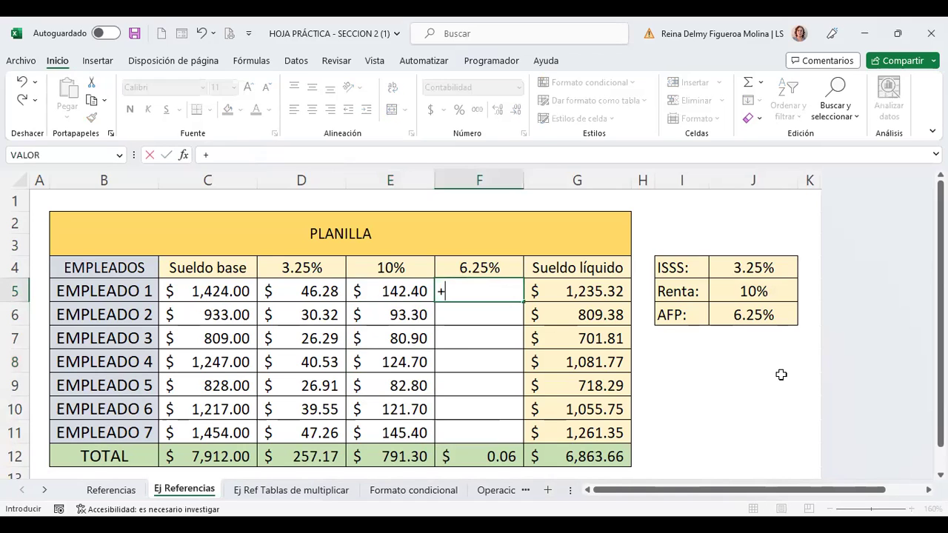
{"action": "type", "text": "*"}
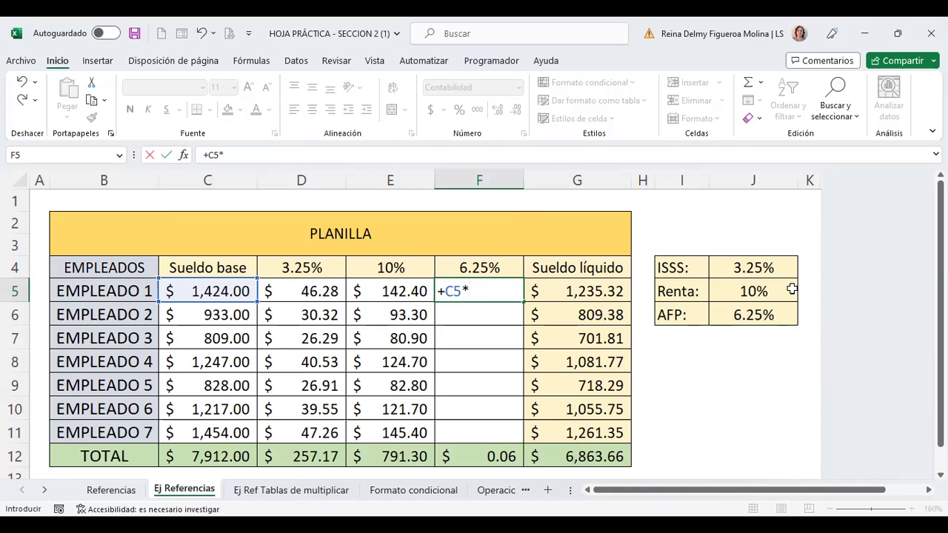
{"action": "left_click", "coordinate": [493, 267]}
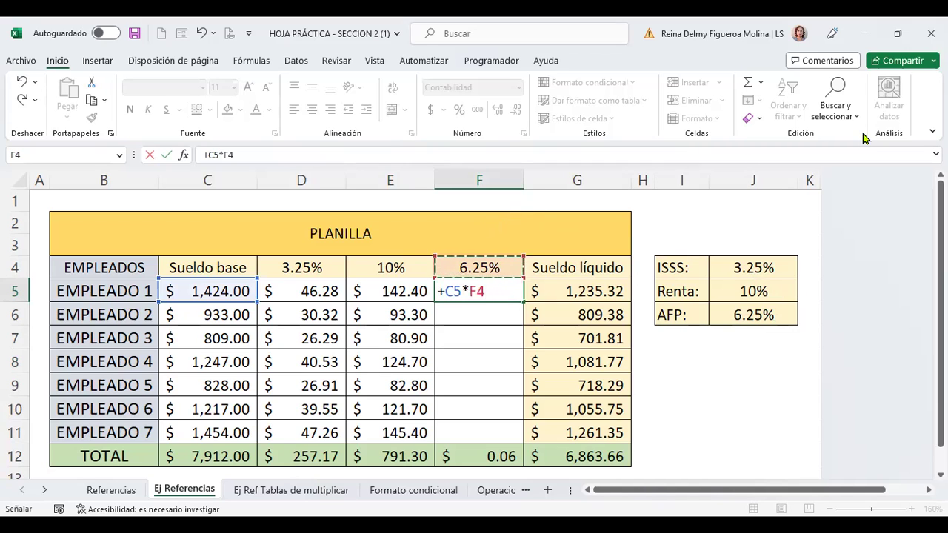
{"action": "key", "text": "F4"}
{"action": "key", "text": "F4"}
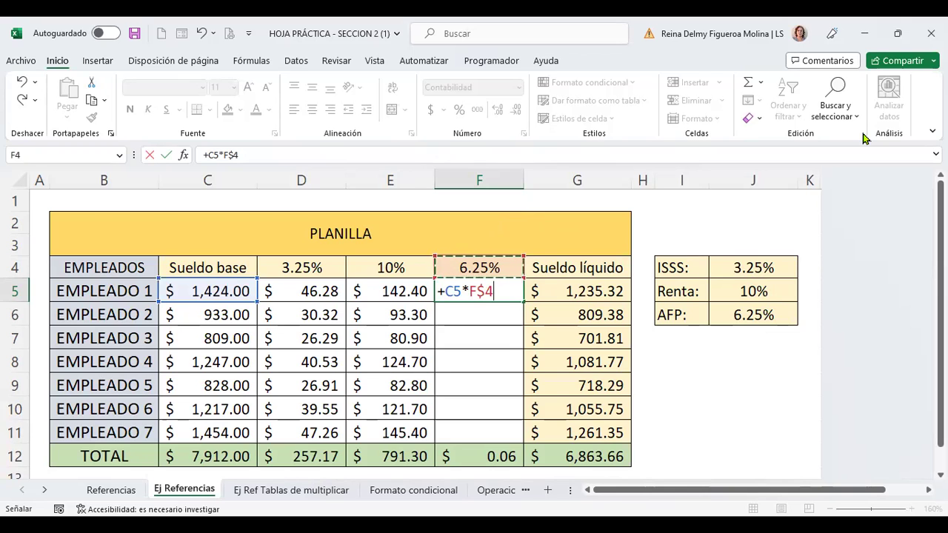
{"action": "key", "text": "Return"}
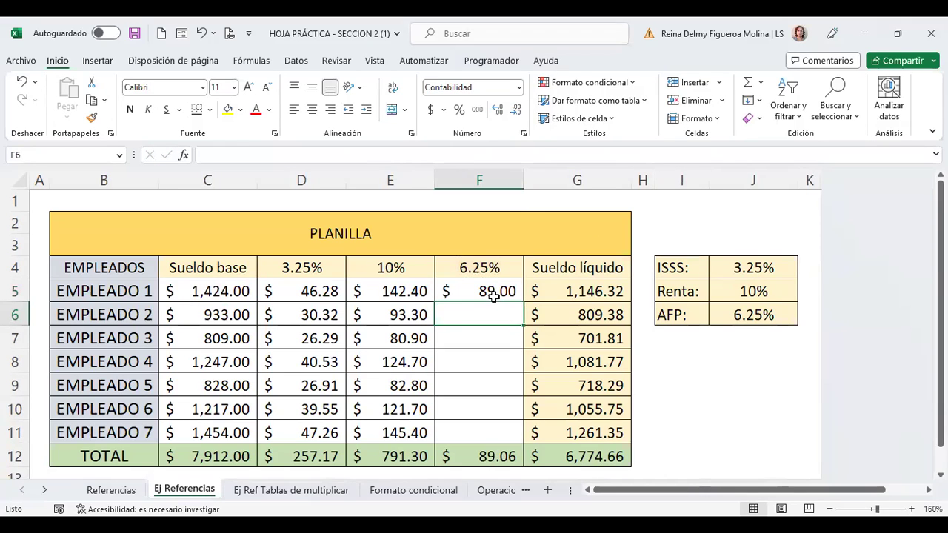
- Copy the 6.25% formula down to F11 and check the copied formulas and the G5 net salary
{"action": "left_click", "coordinate": [494, 296]}
{"action": "left_click_drag", "start_coordinate": [526, 300], "coordinate": [524, 443]}
{"action": "left_click", "coordinate": [498, 315]}
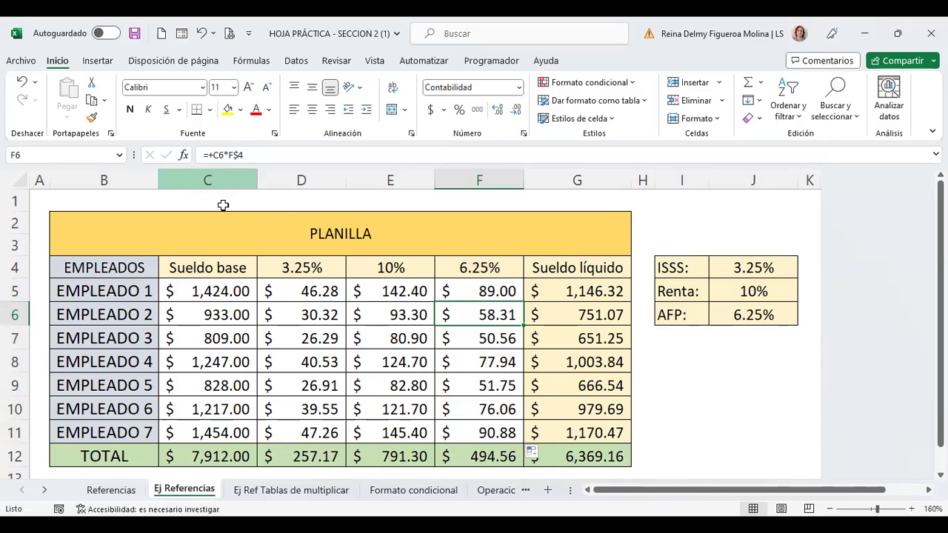
{"action": "key", "text": "Down"}
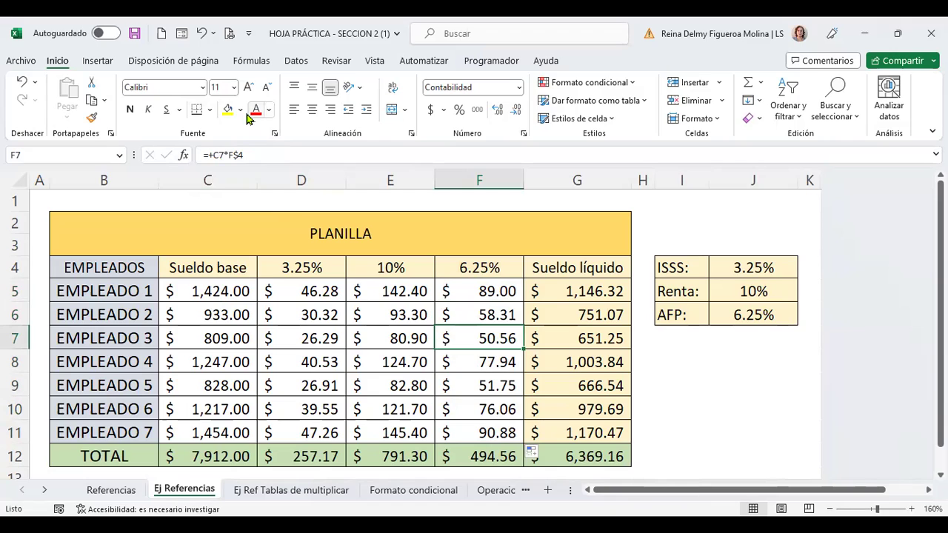
{"action": "key", "text": "Down"}
{"action": "key", "text": "Down"}
{"action": "key", "text": "Down"}
{"action": "key", "text": "Down"}
{"action": "left_click", "coordinate": [567, 295]}
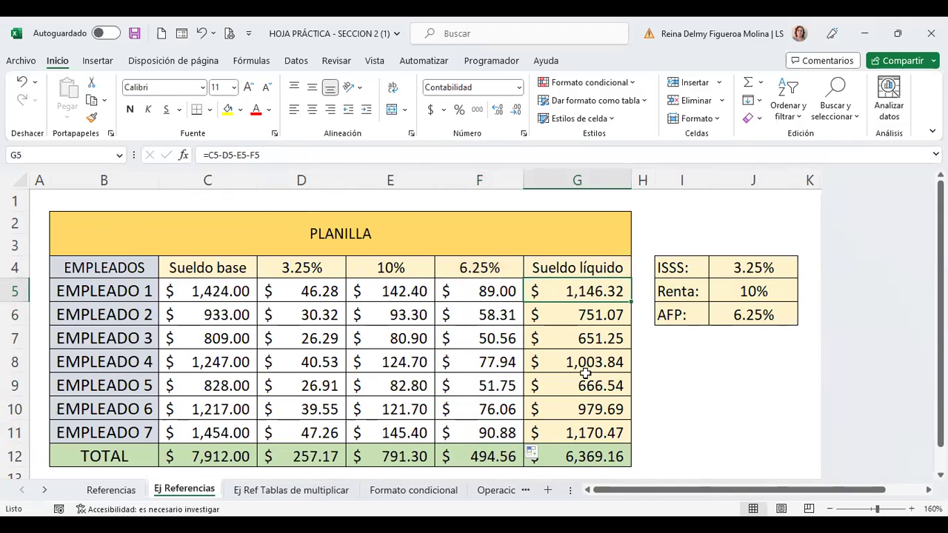
{"action": "left_click", "coordinate": [223, 454]}
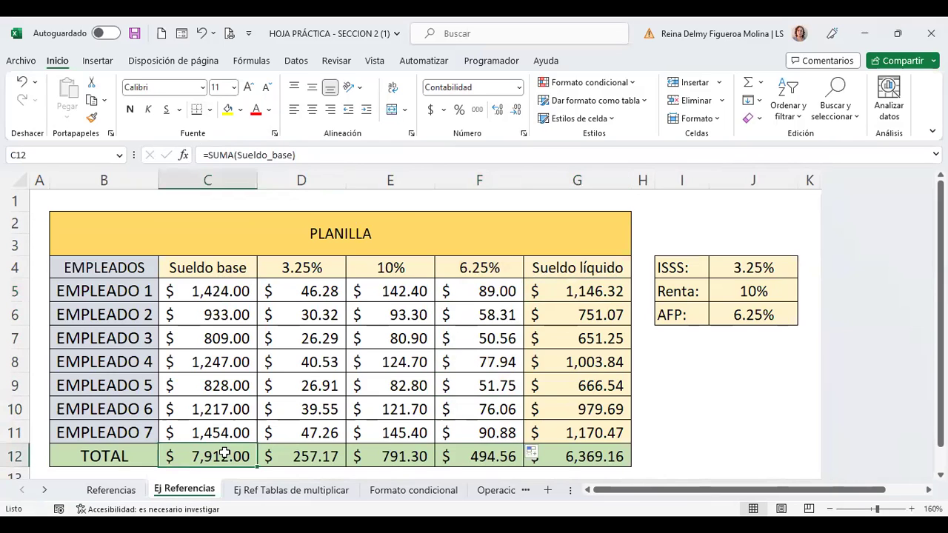
{"action": "key", "text": "Right"}
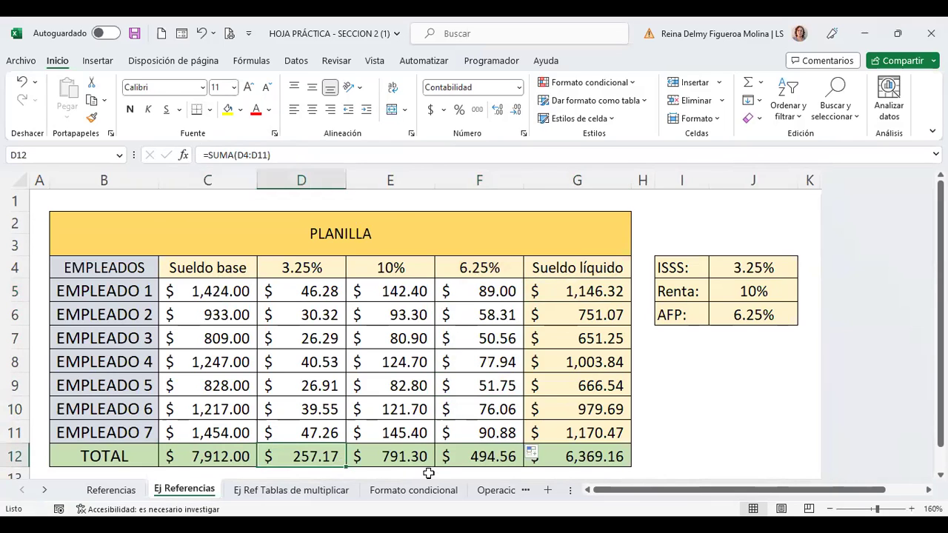
{"action": "key", "text": "Right"}
{"action": "key", "text": "Right"}
{"action": "key", "text": "Right"}
{"action": "key", "text": "Right"}
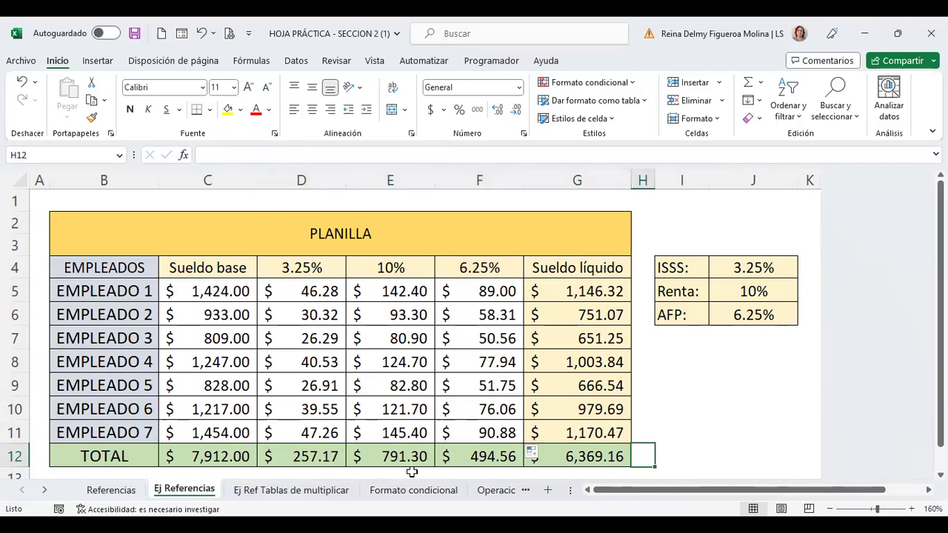
{"action": "key", "text": "Left"}
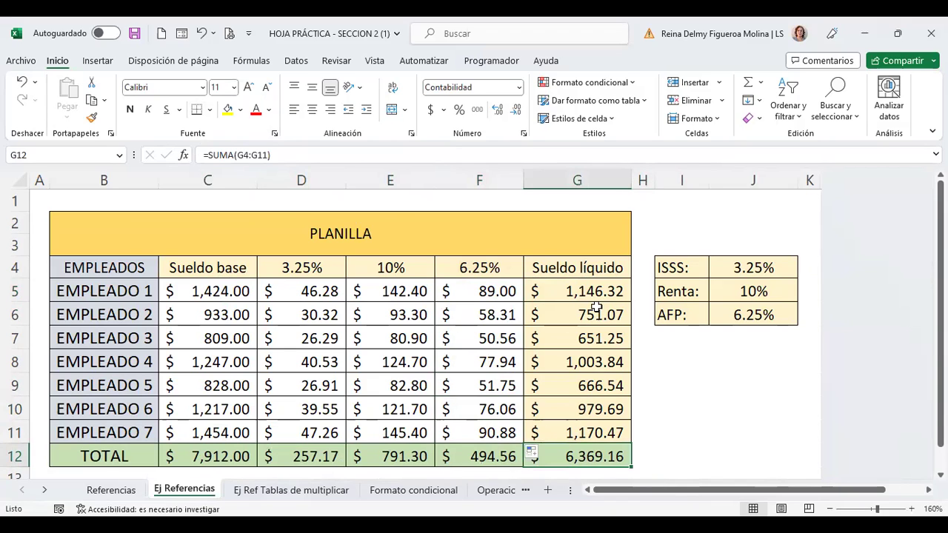
{"action": "left_click", "coordinate": [484, 291]}
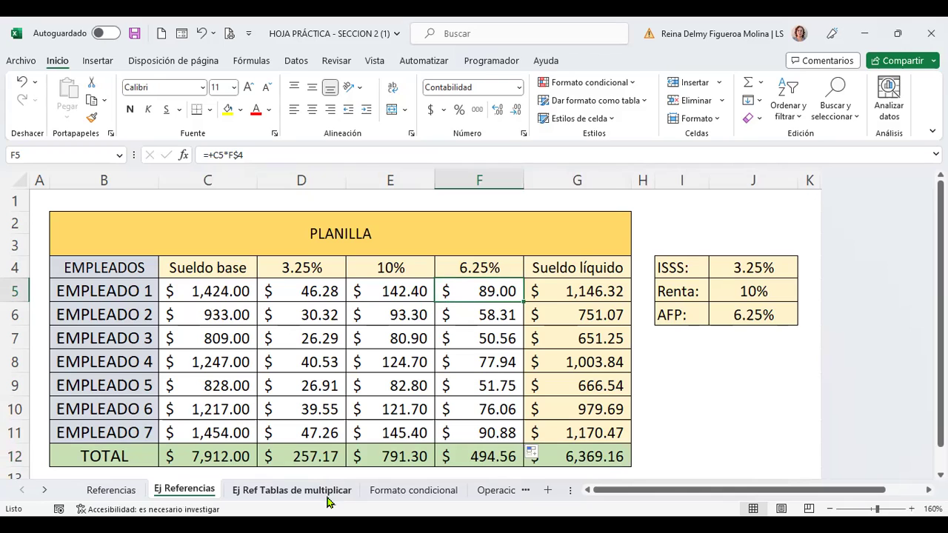
- On the Ej Ref Tablas de multiplicar sheet, enter =+A2*B1 in B2 so it shows 1
{"action": "left_click", "coordinate": [327, 494]}
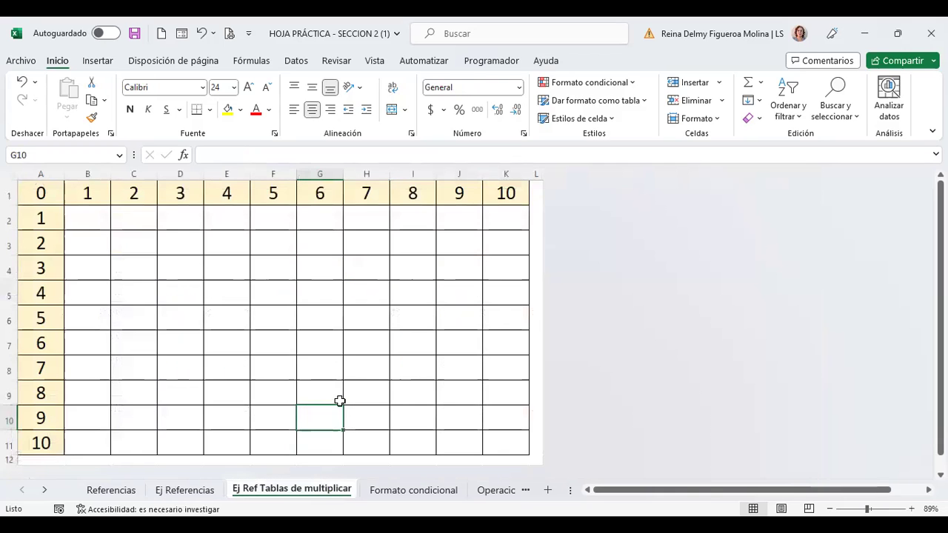
{"action": "left_click", "coordinate": [106, 219]}
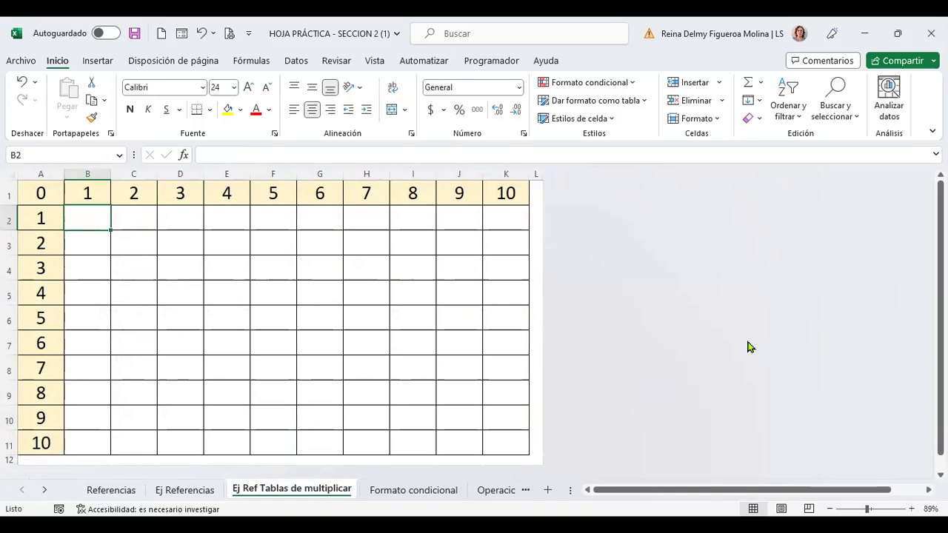
{"action": "type", "text": "+"}
{"action": "key", "text": "Left"}
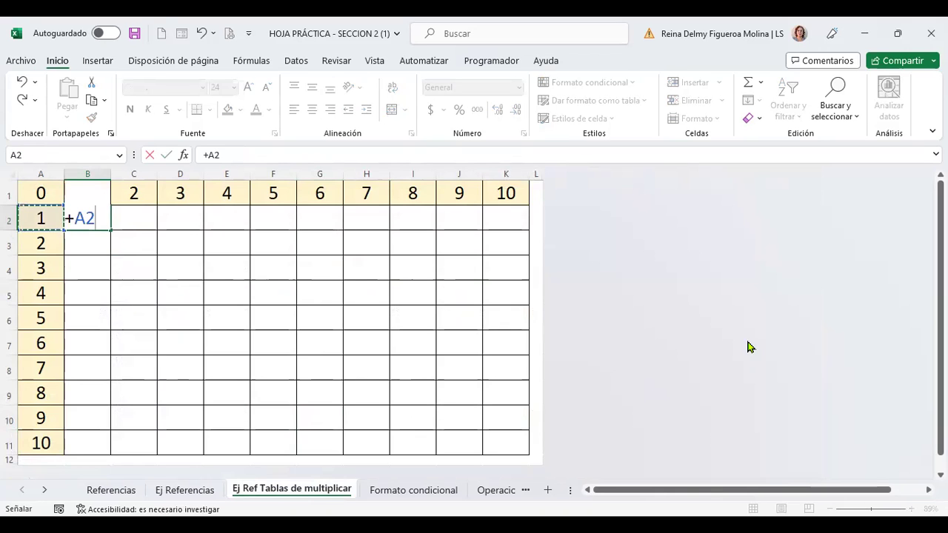
{"action": "type", "text": "*"}
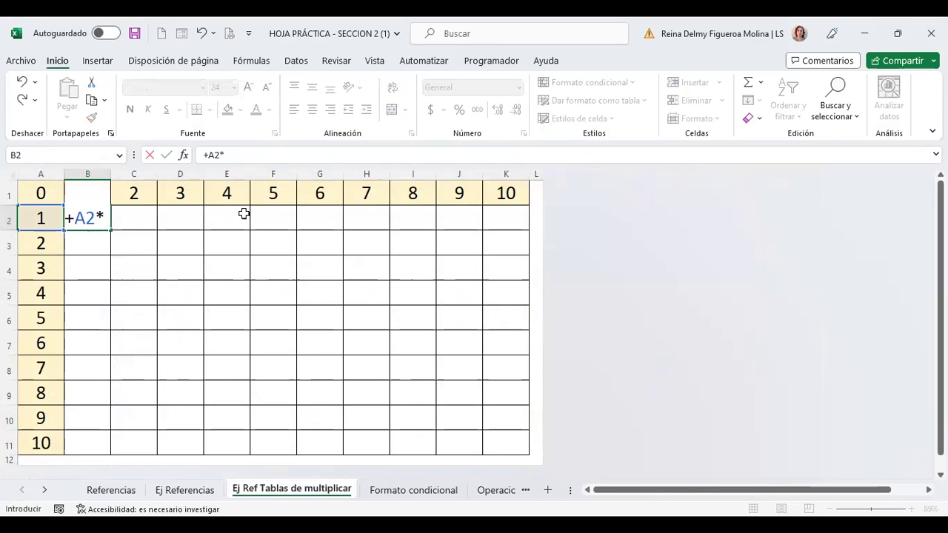
{"action": "key", "text": "Up"}
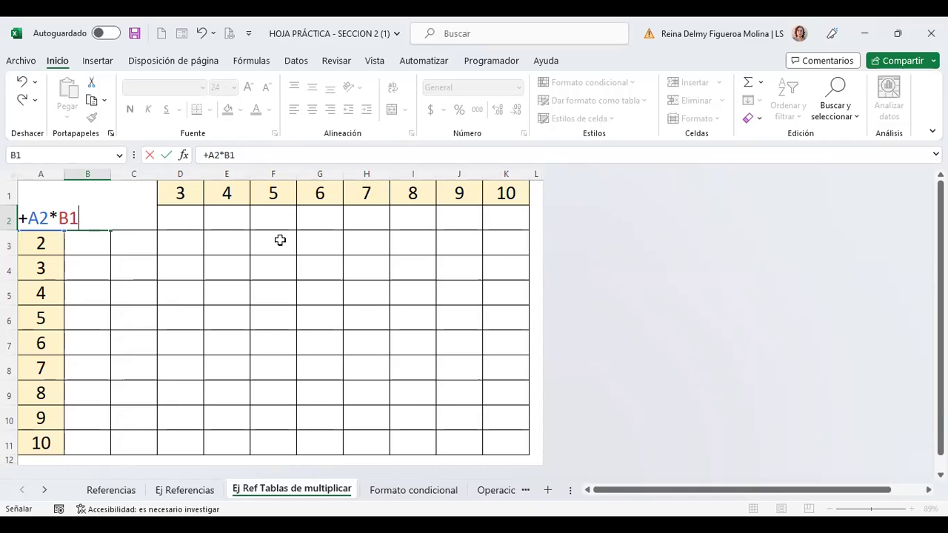
{"action": "key", "text": "Return"}
{"action": "key", "text": "Up"}
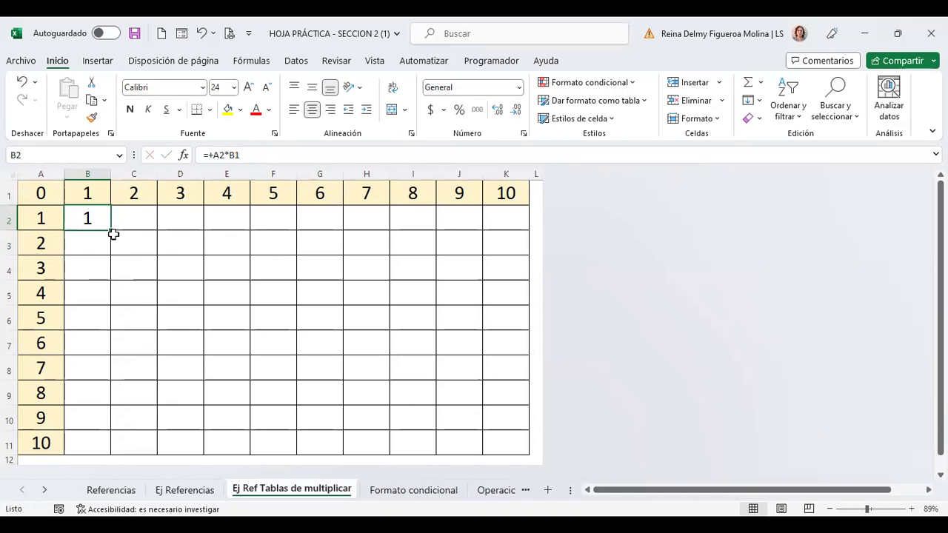
- Copy B2's formula into B3, compare it with the column A and row 1 multipliers, then undo it
{"action": "left_click_drag", "start_coordinate": [111, 234], "coordinate": [111, 251]}
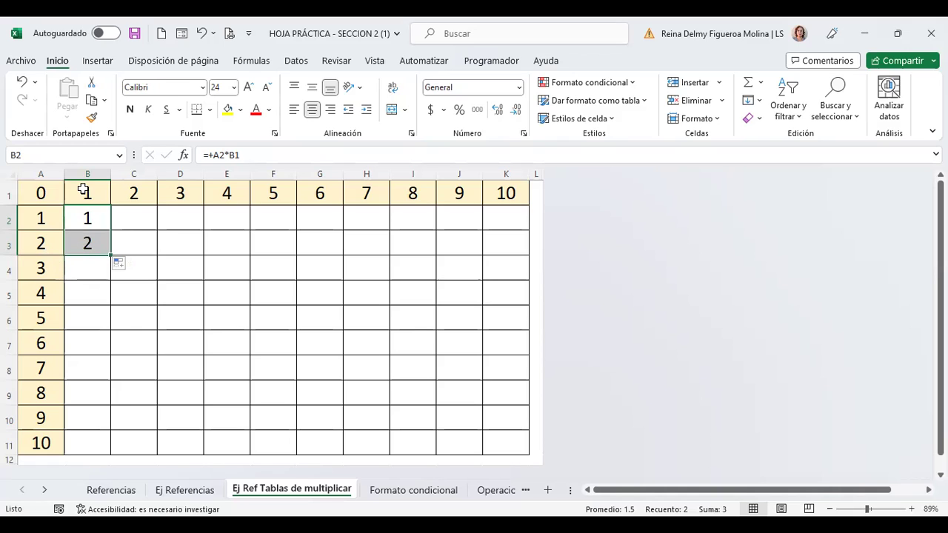
{"action": "left_click", "coordinate": [89, 238]}
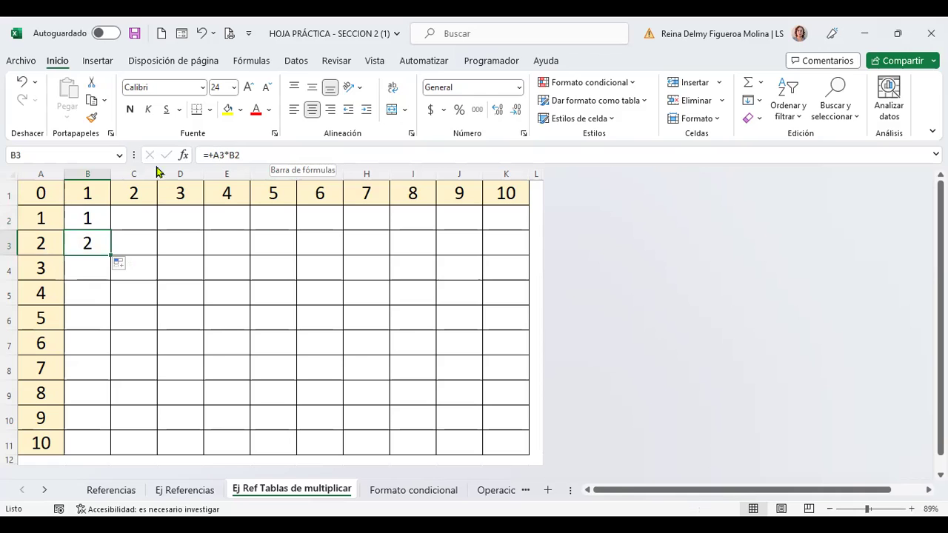
{"action": "left_click_drag", "start_coordinate": [41, 191], "coordinate": [42, 442]}
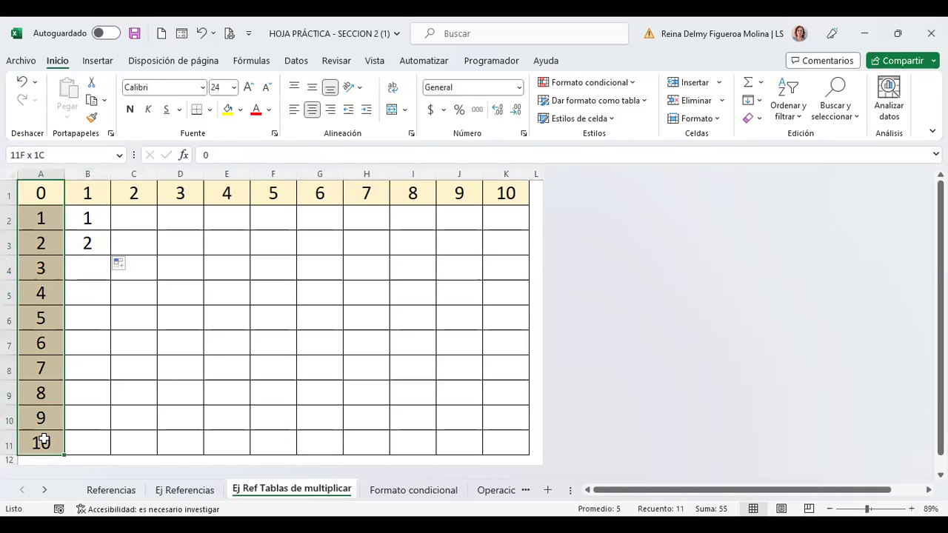
{"action": "left_click", "coordinate": [91, 194]}
{"action": "left_click_drag", "start_coordinate": [139, 193], "coordinate": [486, 202]}
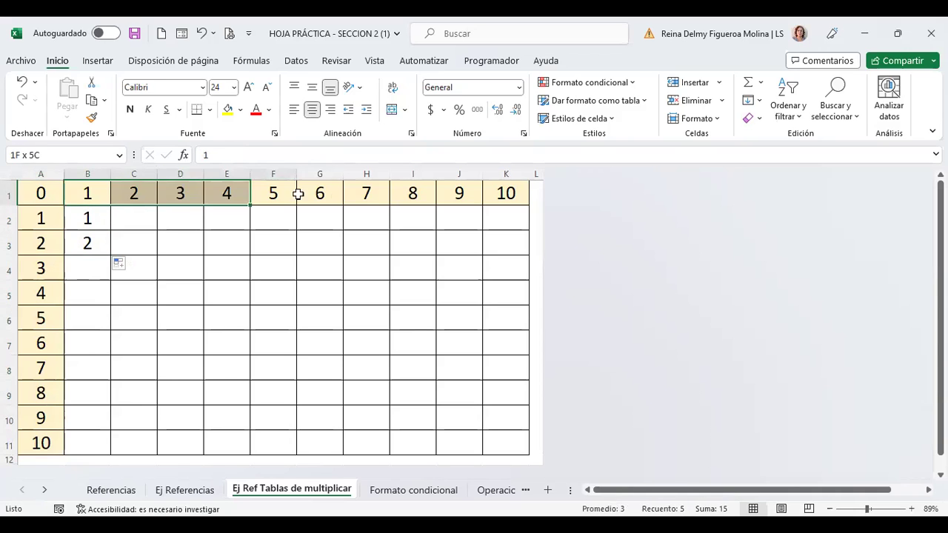
{"action": "left_click", "coordinate": [86, 242]}
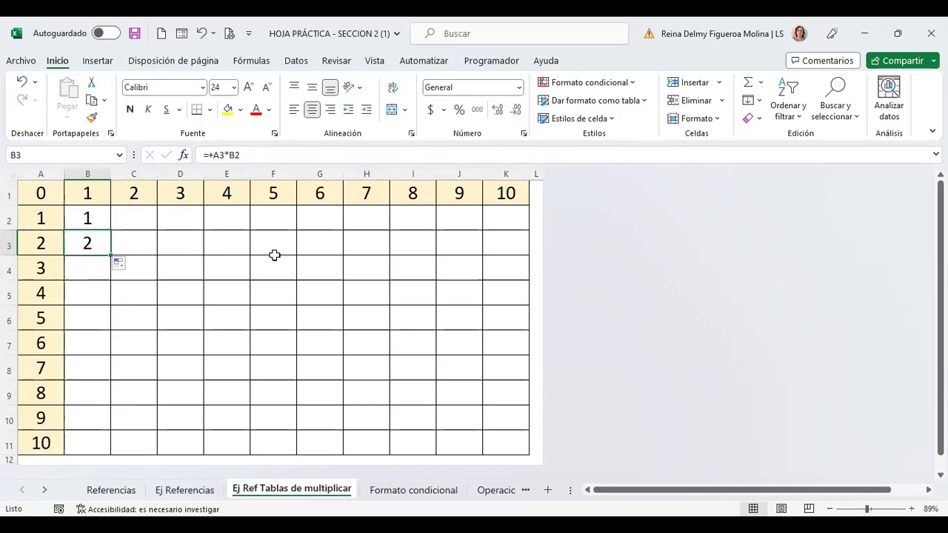
{"action": "key", "text": "ctrl+z"}
{"action": "key", "text": "Up"}
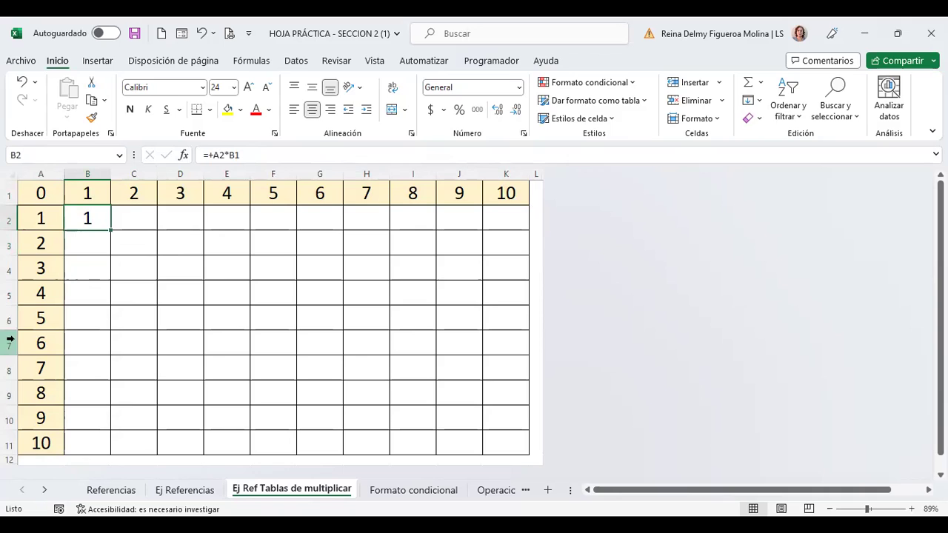
- Fill B2's formula into C2, D2, B3 and B4 and inspect the wrongly shifted references
{"action": "left_click_drag", "start_coordinate": [110, 229], "coordinate": [143, 231]}
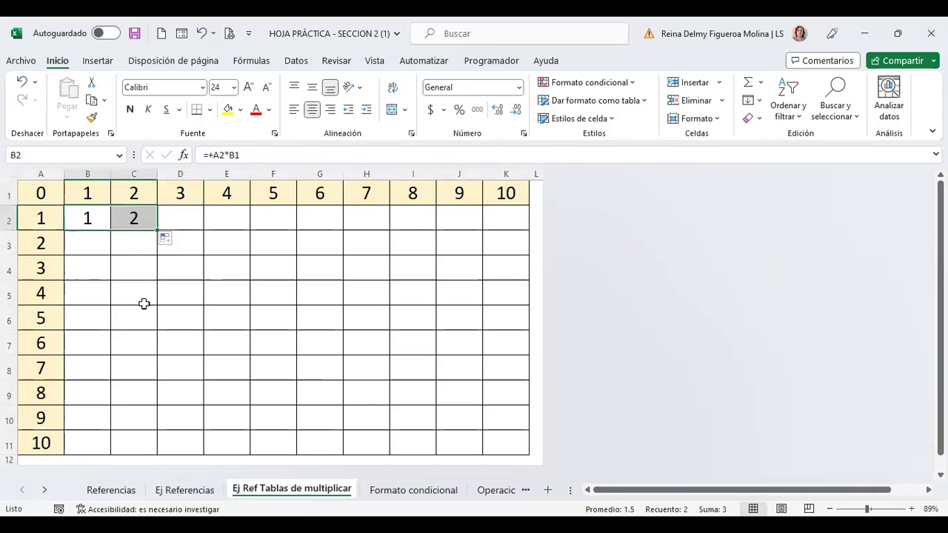
{"action": "left_click", "coordinate": [133, 216]}
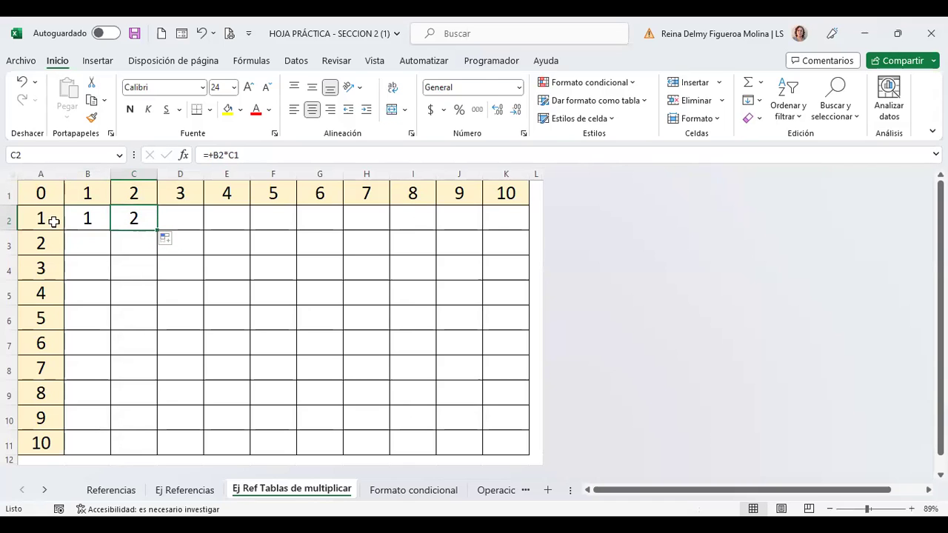
{"action": "left_click_drag", "start_coordinate": [157, 231], "coordinate": [188, 229]}
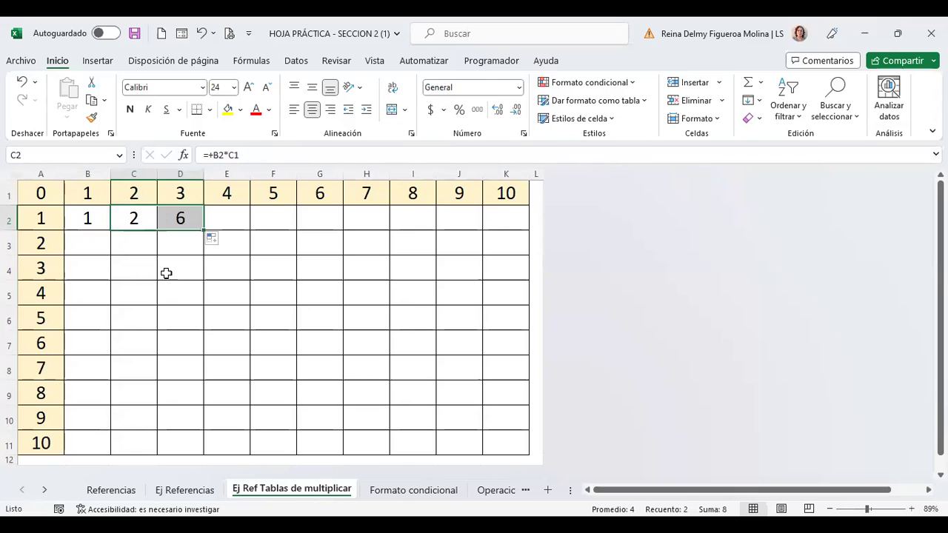
{"action": "left_click", "coordinate": [180, 216]}
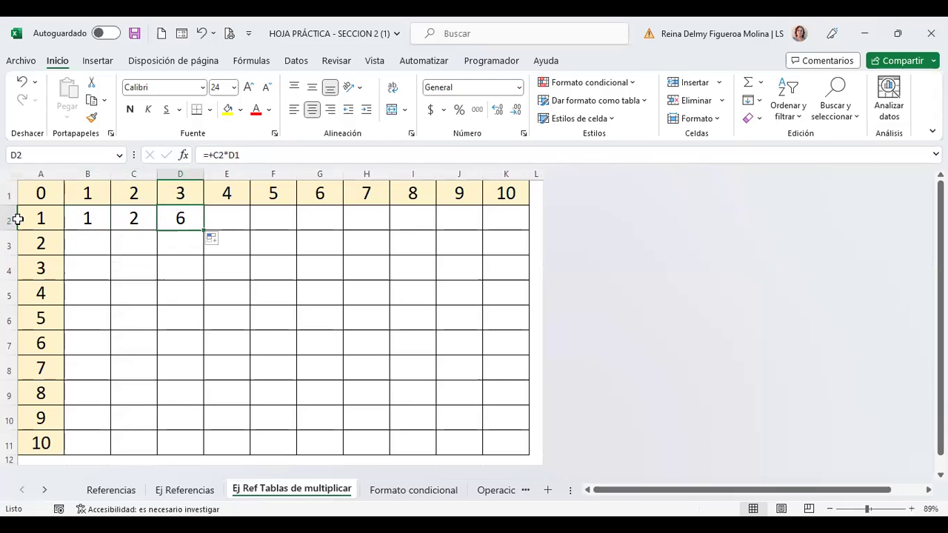
{"action": "left_click", "coordinate": [89, 218]}
{"action": "left_click_drag", "start_coordinate": [108, 233], "coordinate": [111, 280]}
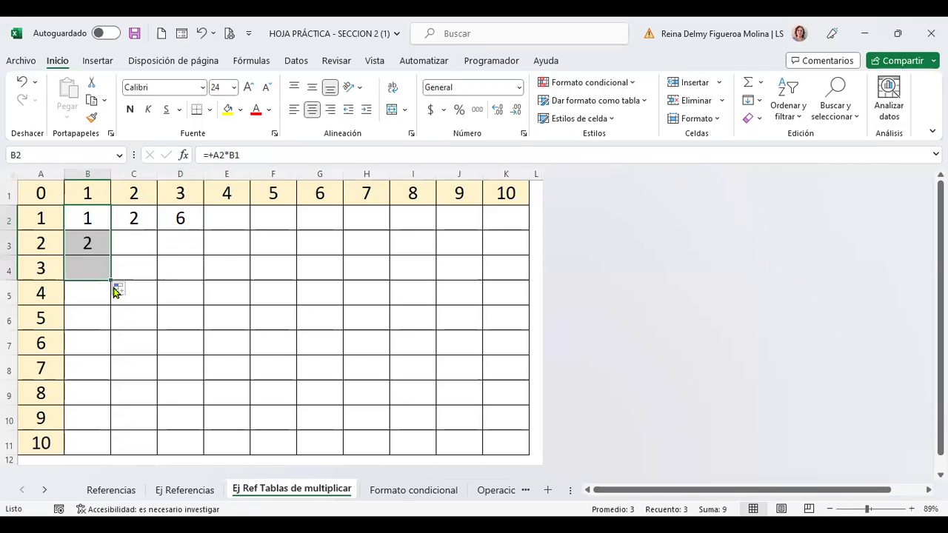
{"action": "left_click", "coordinate": [89, 270]}
{"action": "left_click", "coordinate": [99, 240]}
- Delete the wrongly filled results so only B2's formula remains
{"action": "left_click_drag", "start_coordinate": [122, 253], "coordinate": [180, 275]}
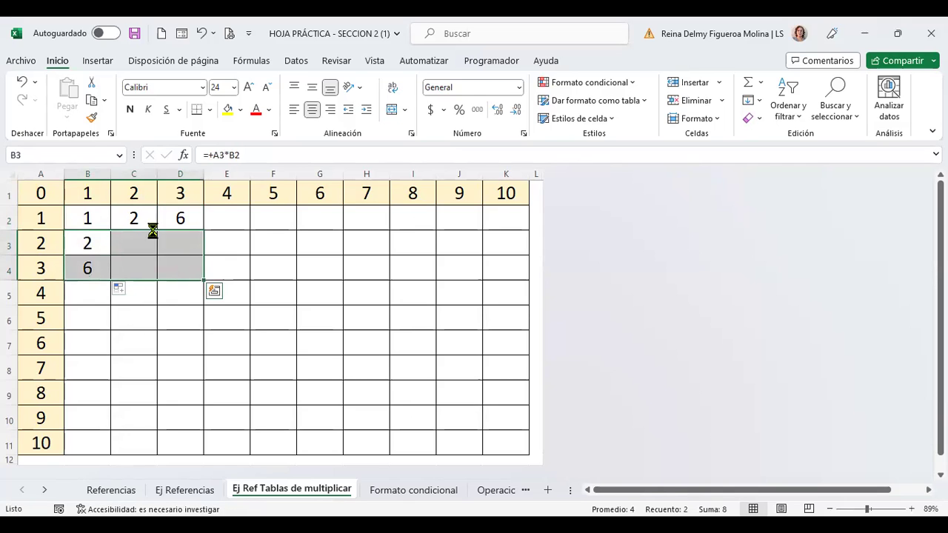
{"action": "key", "text": "Delete"}
{"action": "left_click_drag", "start_coordinate": [135, 217], "coordinate": [208, 245]}
{"action": "key", "text": "Delete"}
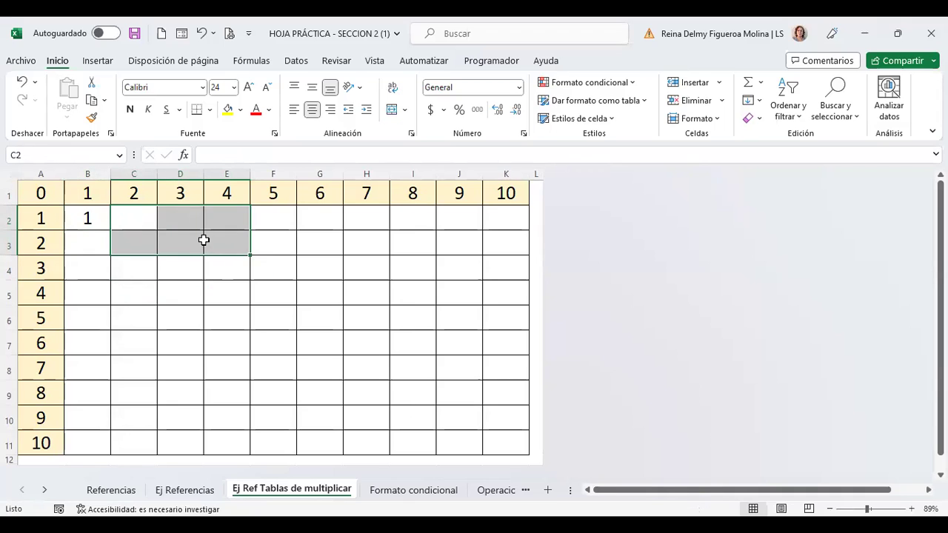
{"action": "left_click", "coordinate": [186, 219]}
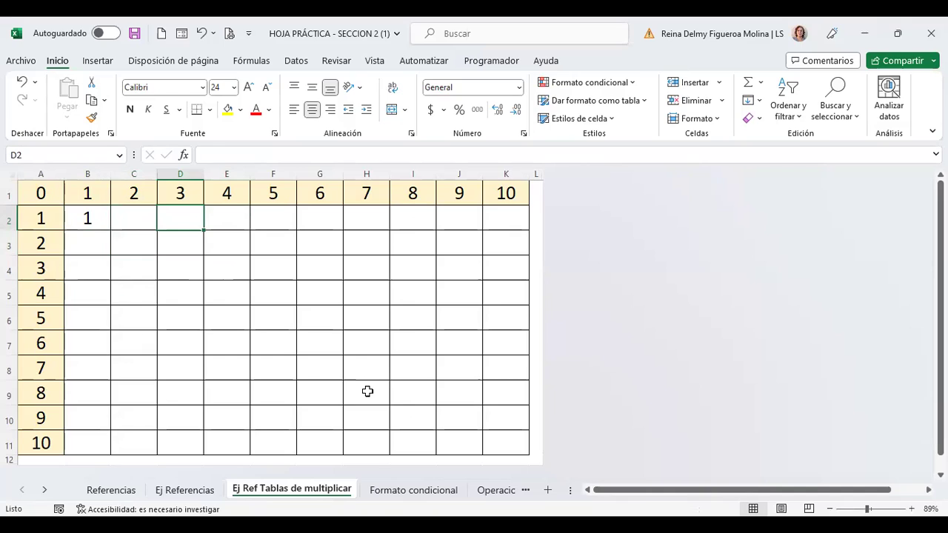
{"action": "left_click", "coordinate": [88, 215]}
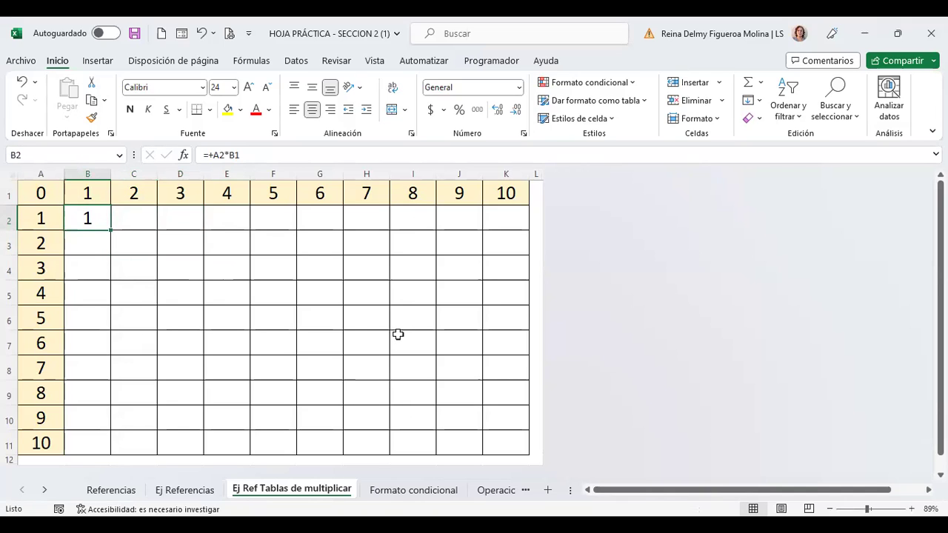
- Highlight the row 1 multipliers and the column A factors 1 to 10 that B2 uses
{"action": "key", "text": "F2"}
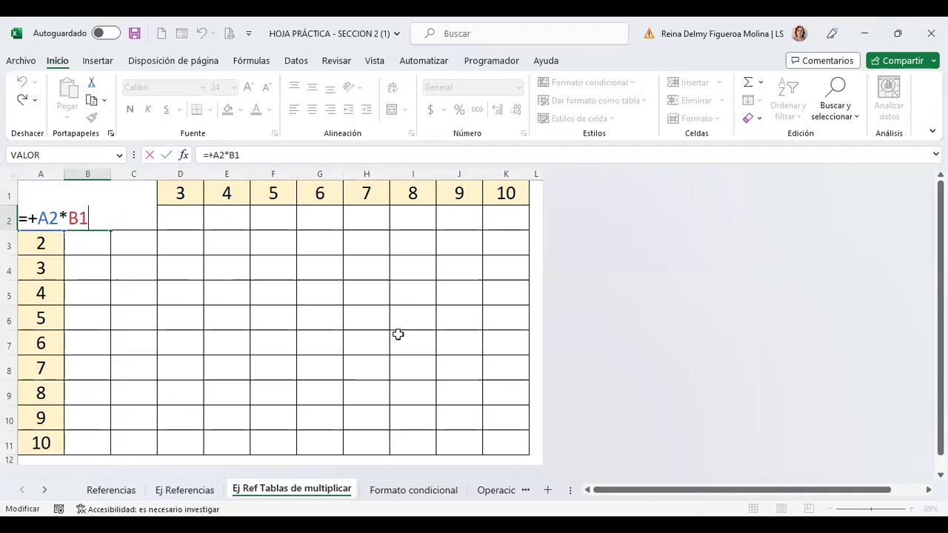
{"action": "key", "text": "Return"}
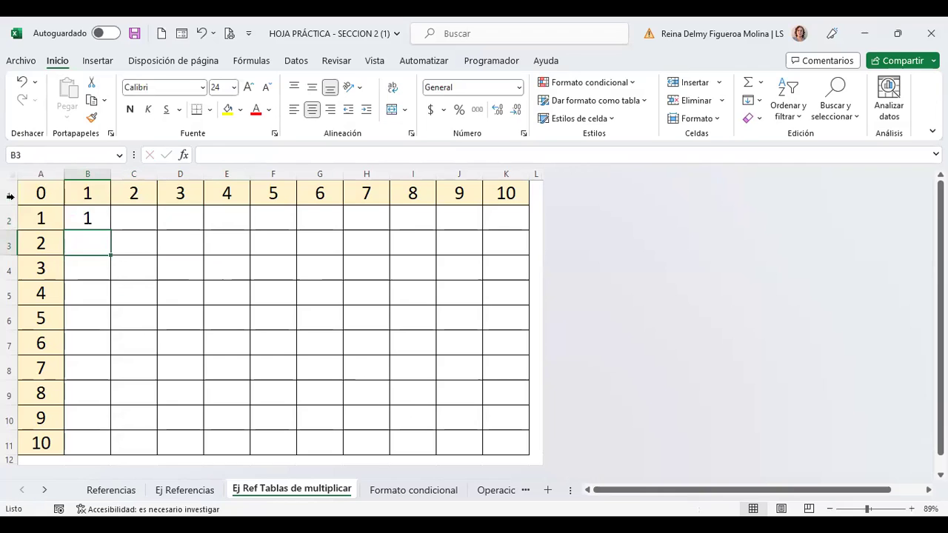
{"action": "left_click", "coordinate": [10, 196]}
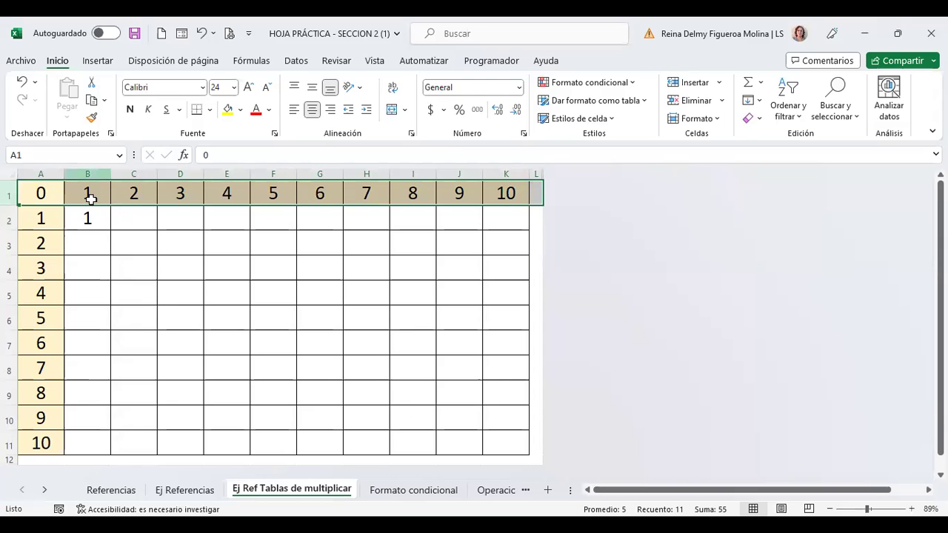
{"action": "left_click", "coordinate": [86, 218]}
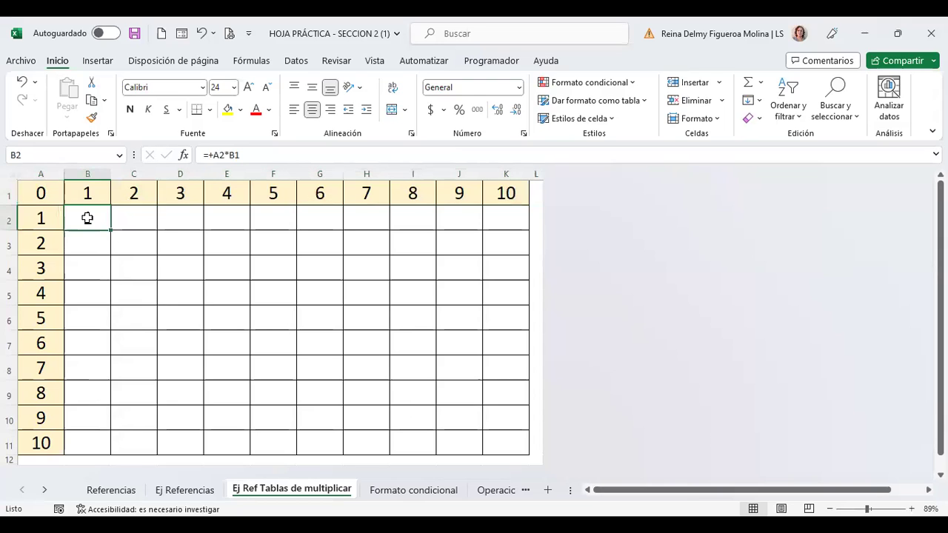
{"action": "left_click", "coordinate": [46, 171]}
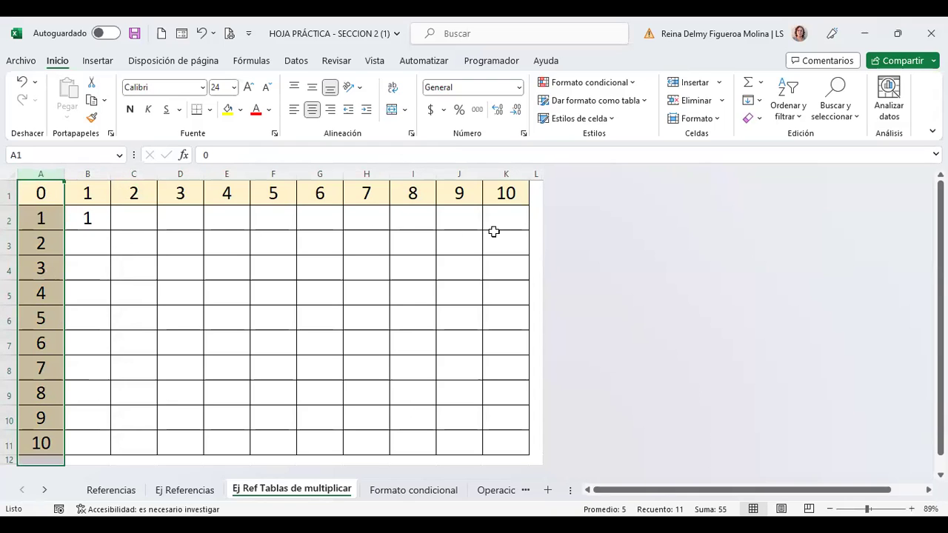
{"action": "left_click_drag", "start_coordinate": [46, 220], "coordinate": [35, 427]}
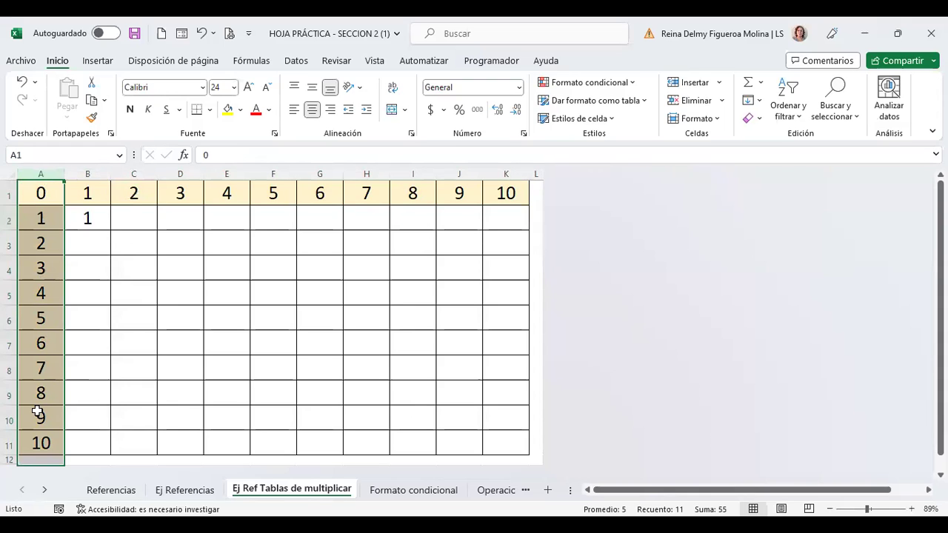
{"action": "left_click", "coordinate": [90, 218]}
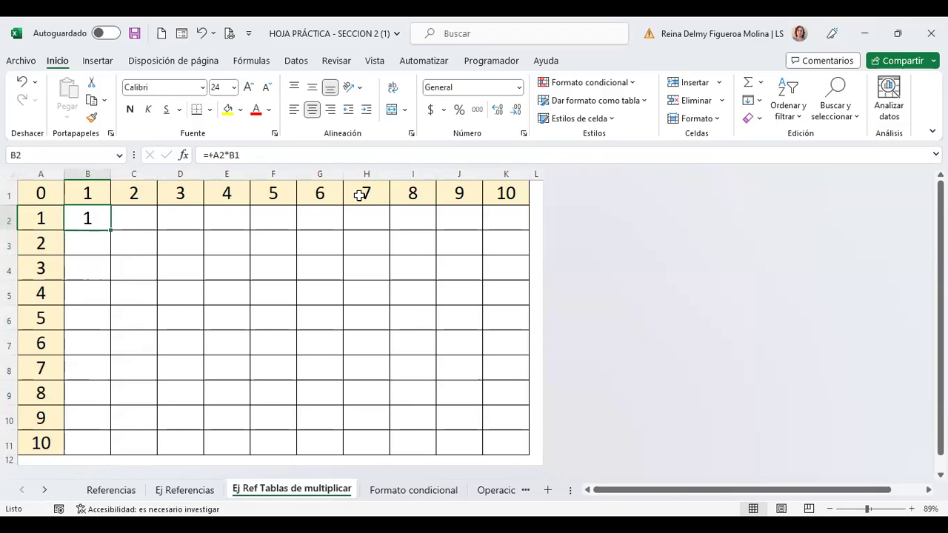
- Edit B2's formula to =+$A2*B$1, locking column A and row 1
{"action": "key", "text": "F2"}
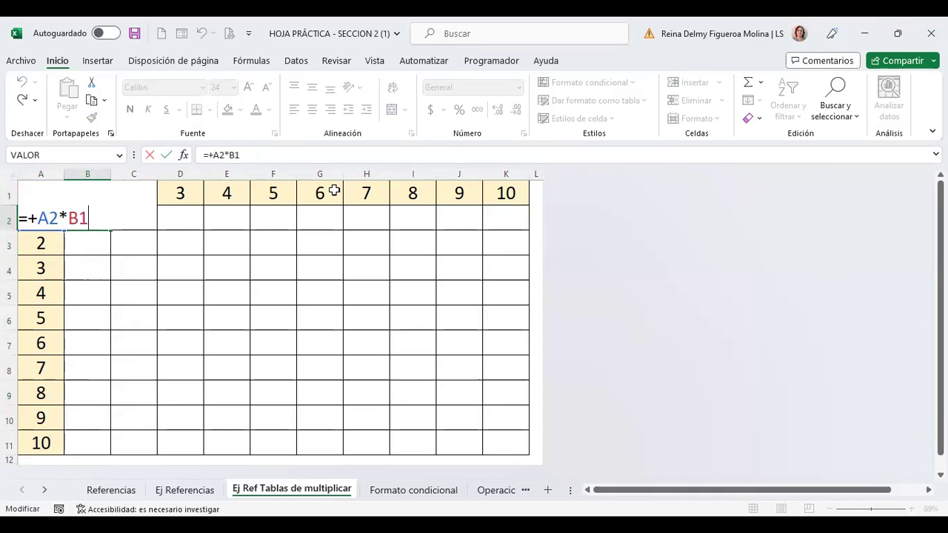
{"action": "key", "text": "F4"}
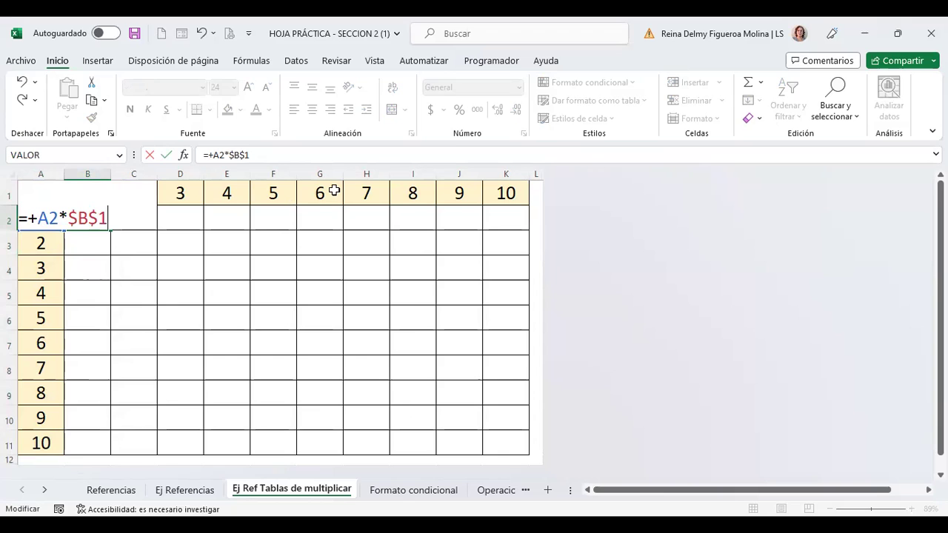
{"action": "key", "text": "F4"}
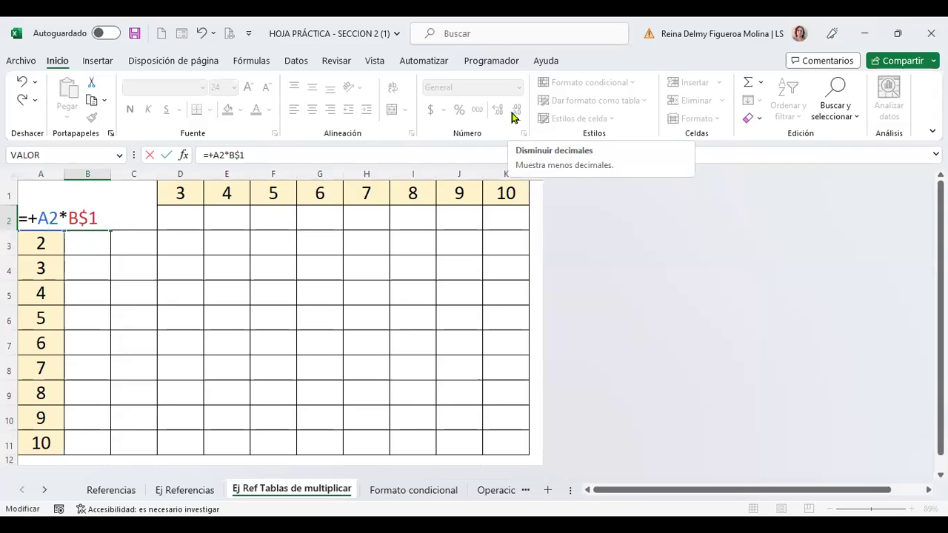
{"action": "key", "text": "F4"}
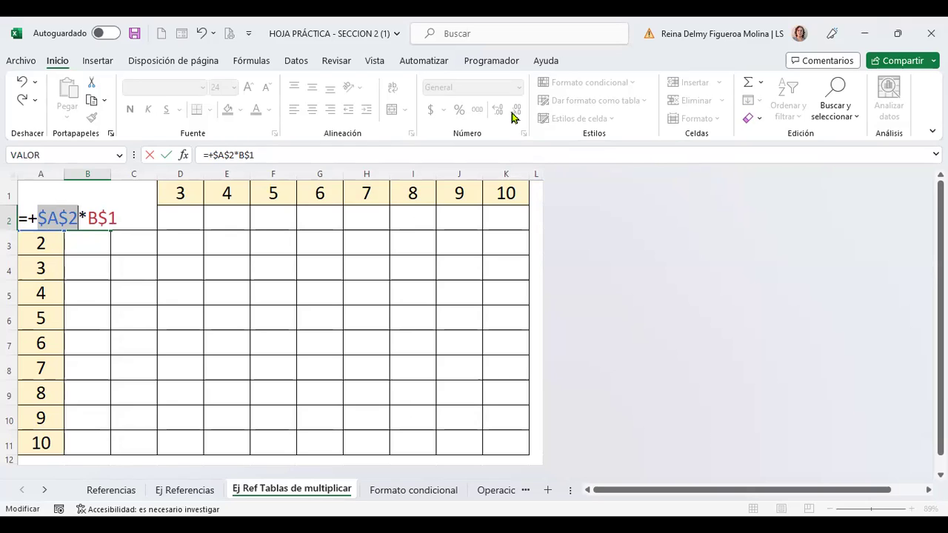
{"action": "key", "text": "F4"}
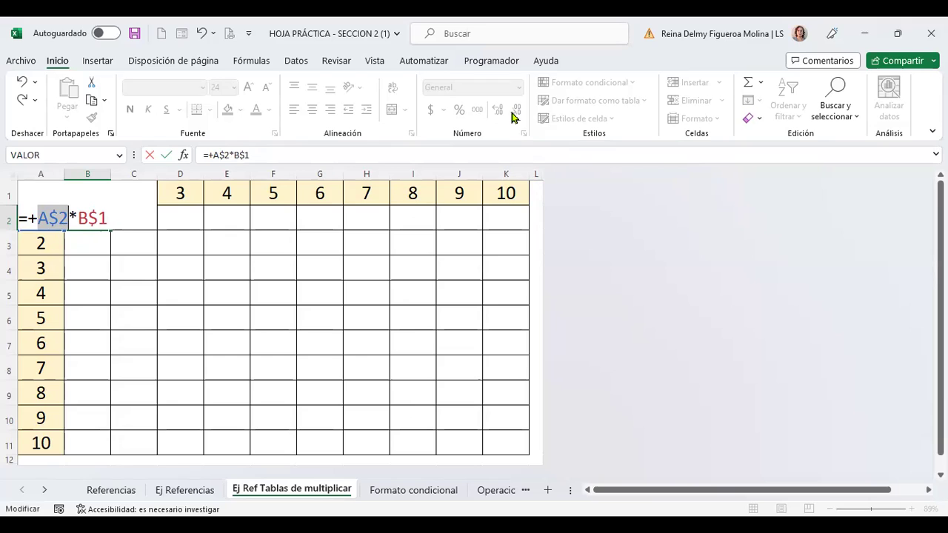
{"action": "key", "text": "F4"}
{"action": "left_click", "coordinate": [99, 215]}
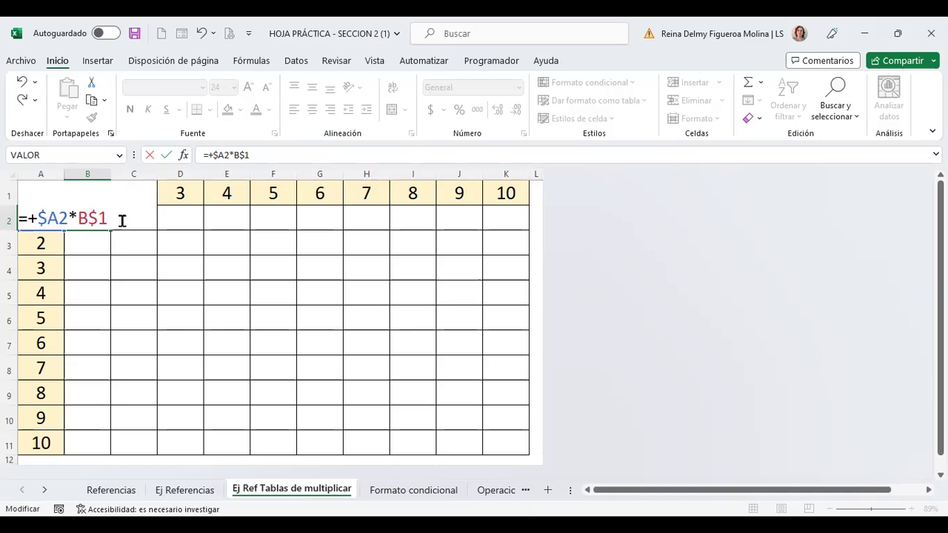
{"action": "left_click", "coordinate": [59, 217]}
- Confirm the mixed-reference formula and fill it into C2:D2 and down column B to row 11
{"action": "key", "text": "Return"}
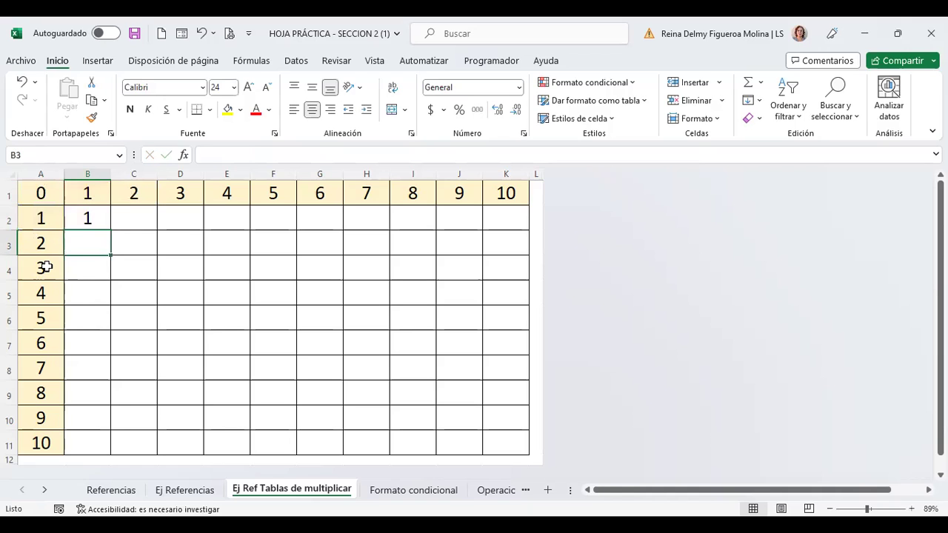
{"action": "left_click", "coordinate": [90, 217]}
{"action": "left_click_drag", "start_coordinate": [110, 233], "coordinate": [196, 236]}
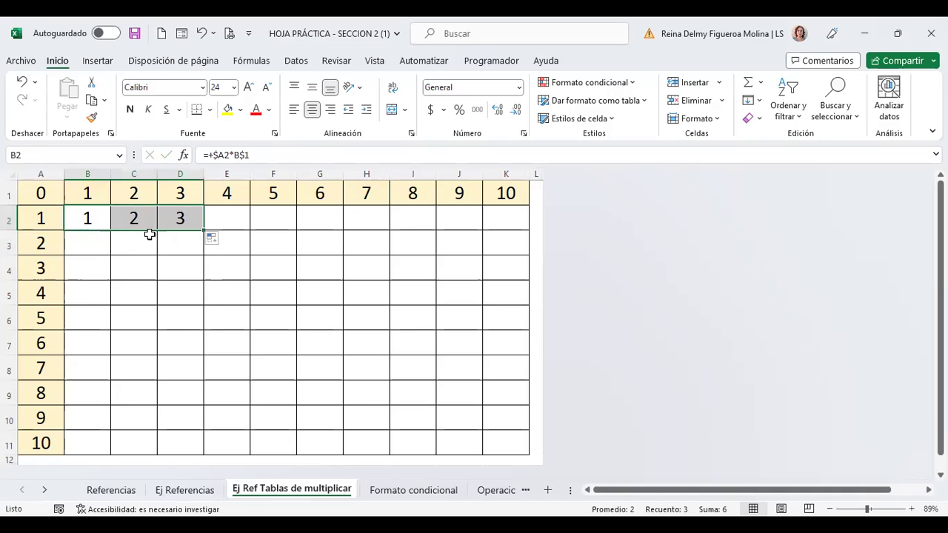
{"action": "left_click", "coordinate": [91, 216]}
{"action": "left_click_drag", "start_coordinate": [110, 231], "coordinate": [108, 275]}
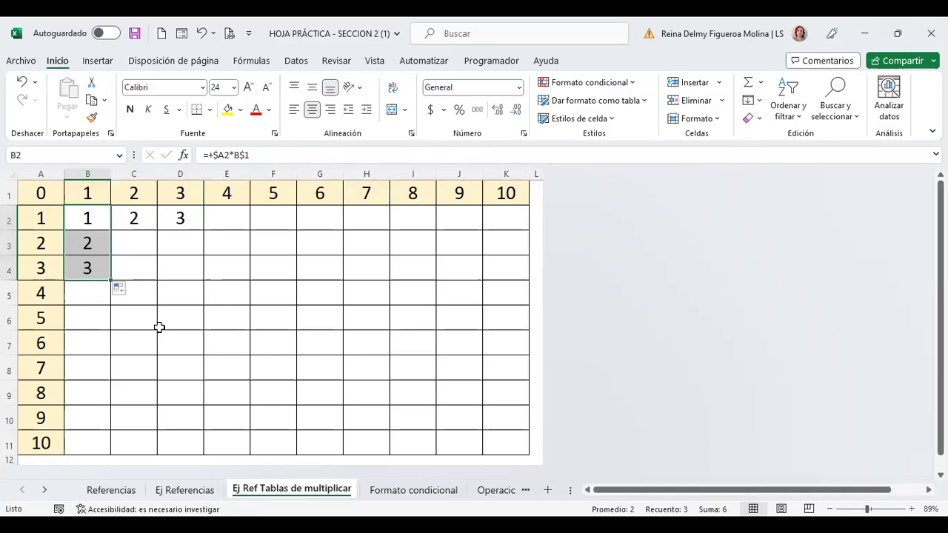
{"action": "left_click", "coordinate": [159, 311]}
{"action": "left_click", "coordinate": [94, 269]}
{"action": "left_click_drag", "start_coordinate": [110, 279], "coordinate": [104, 444]}
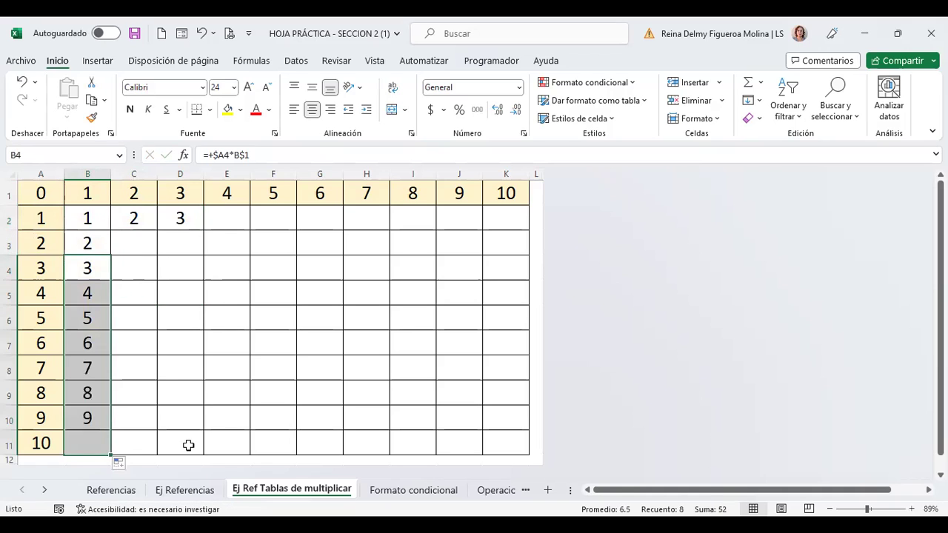
- Copy the formula across row 2 to column K and down to row 11, ending at 100 in K11
{"action": "left_click", "coordinate": [137, 219]}
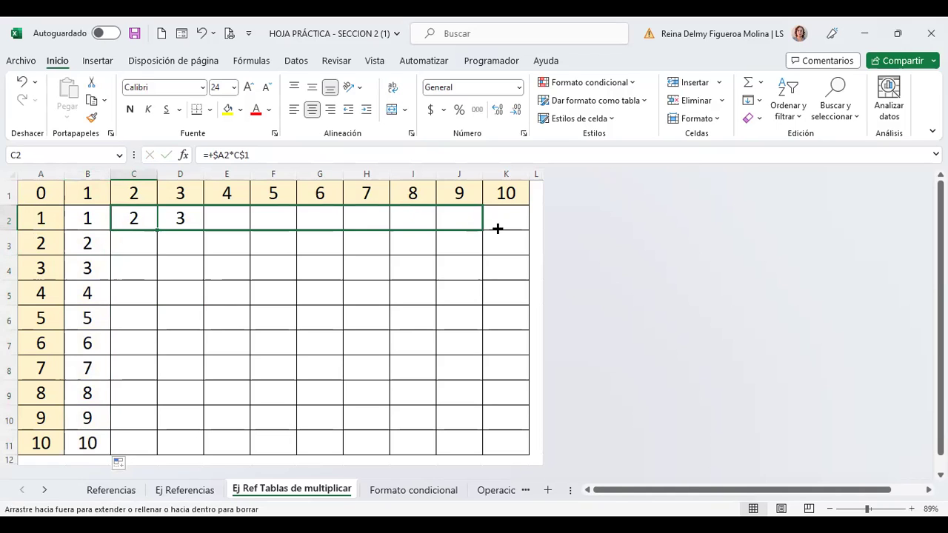
{"action": "left_click_drag", "start_coordinate": [158, 231], "coordinate": [519, 230]}
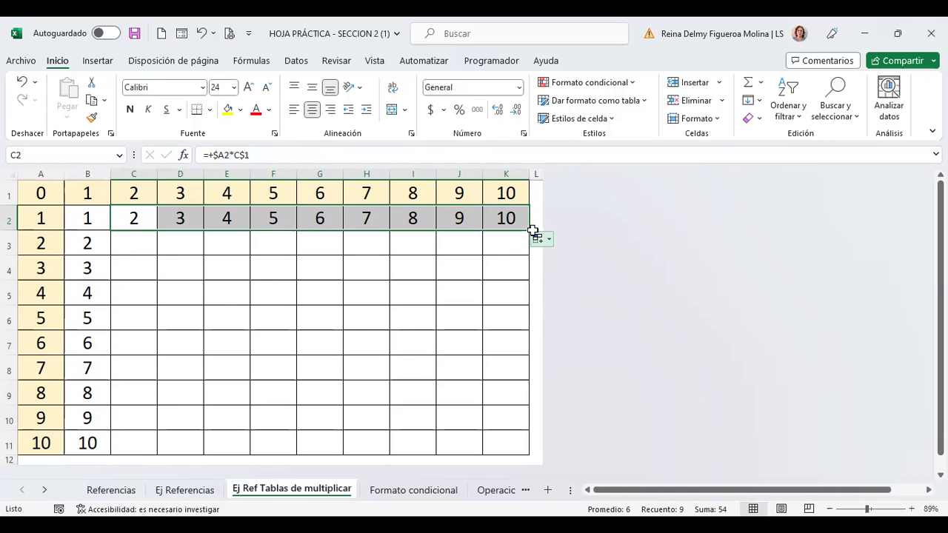
{"action": "left_click_drag", "start_coordinate": [529, 249], "coordinate": [533, 455]}
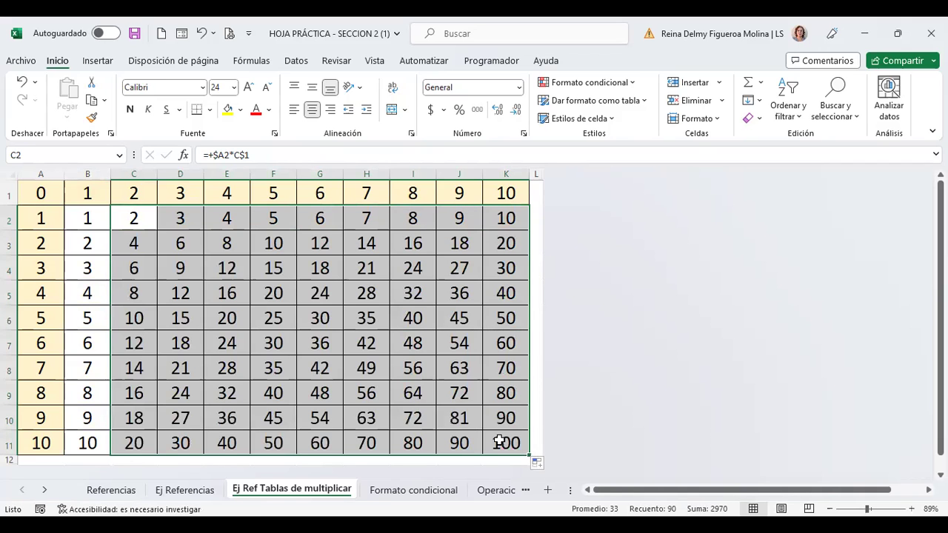
{"action": "left_click", "coordinate": [503, 442]}
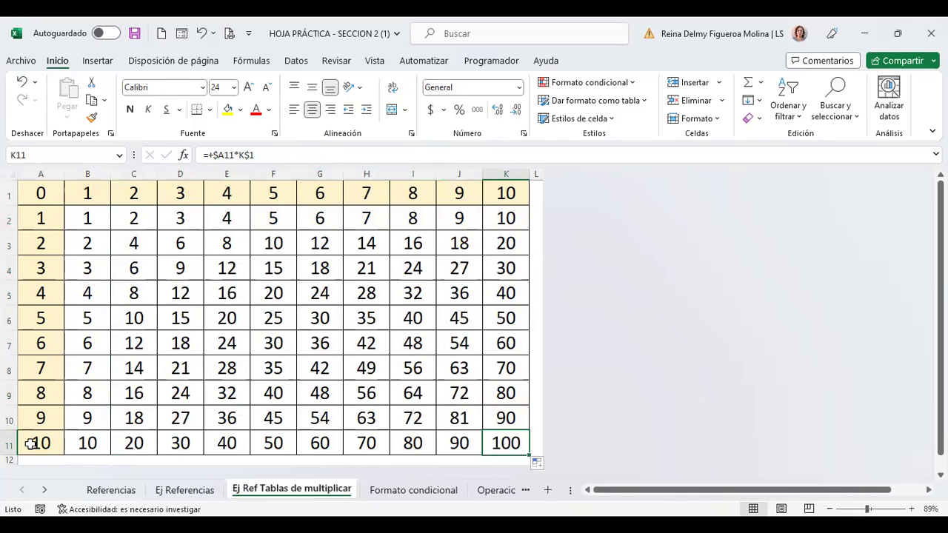
{"action": "left_click", "coordinate": [319, 296]}
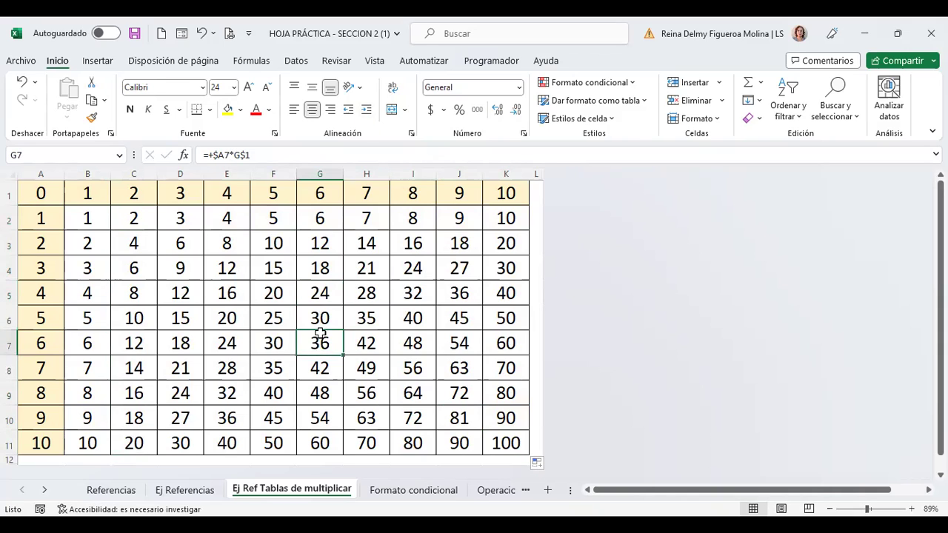
{"action": "left_click", "coordinate": [323, 172]}
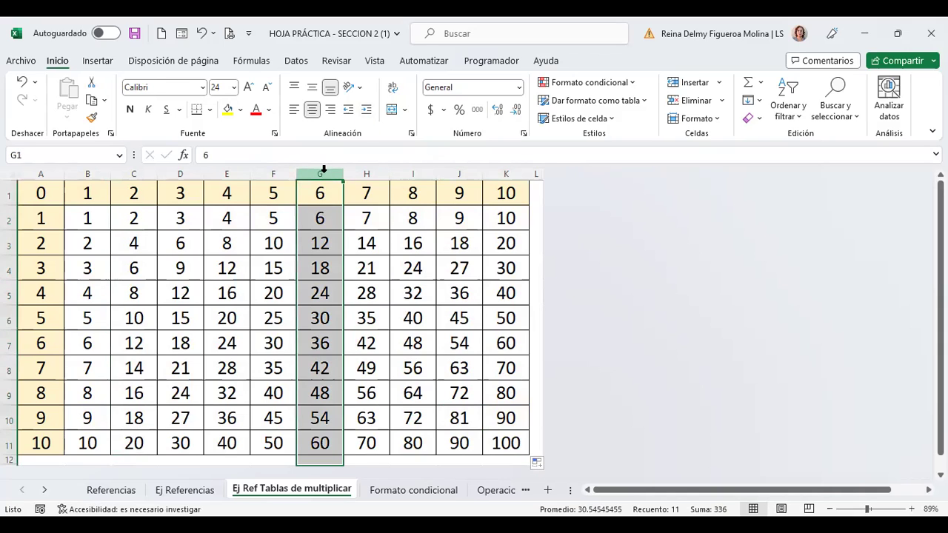
{"action": "left_click", "coordinate": [14, 346], "text": "ctrl"}
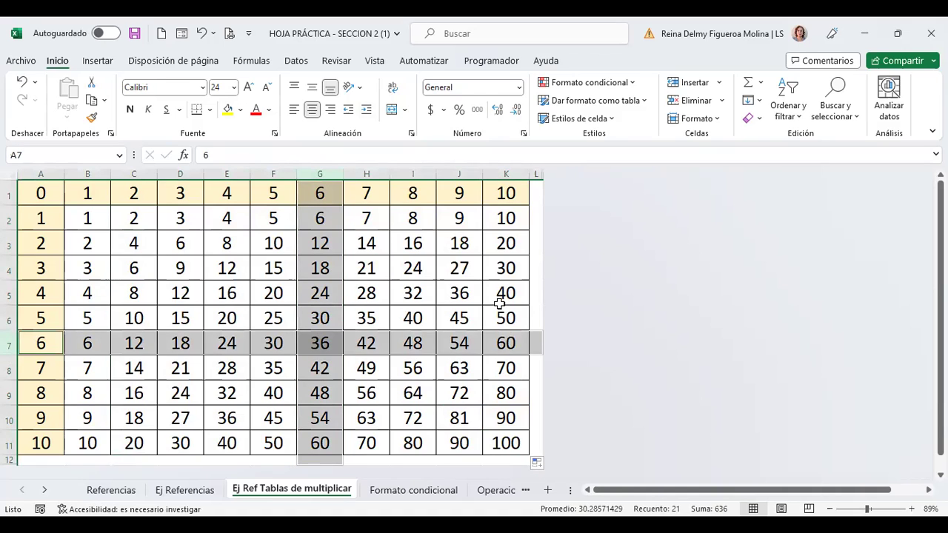
{"action": "left_click", "coordinate": [10, 268]}
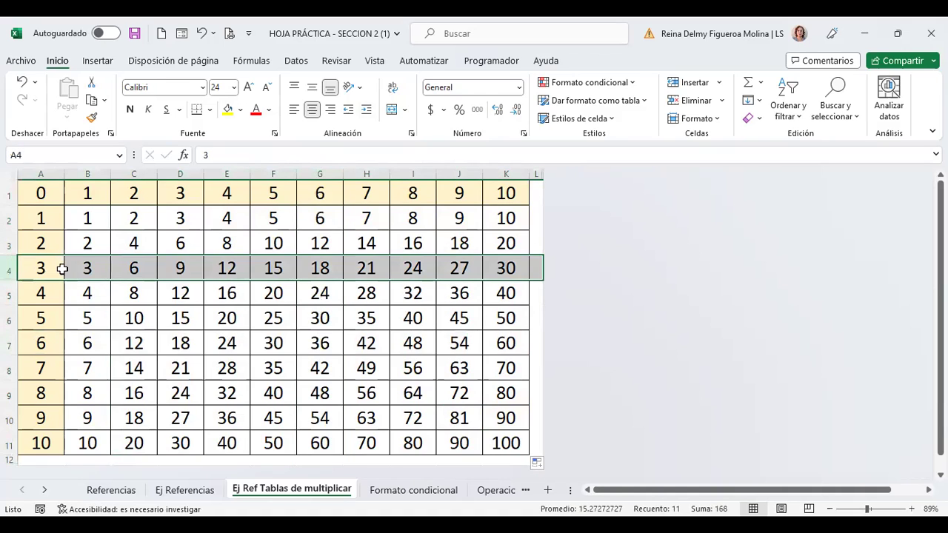
{"action": "left_click", "coordinate": [462, 173], "text": "ctrl"}
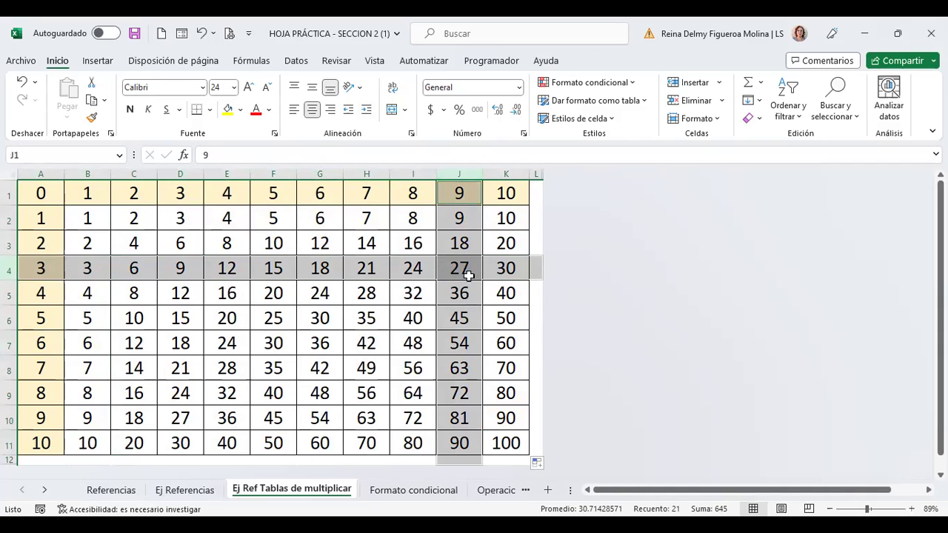
{"action": "left_click", "coordinate": [265, 293]}
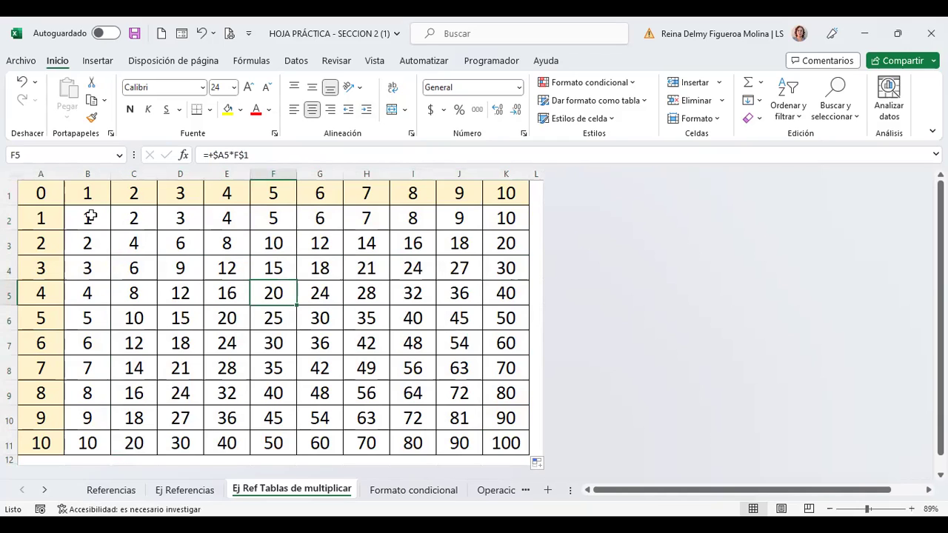
{"action": "left_click", "coordinate": [88, 216]}
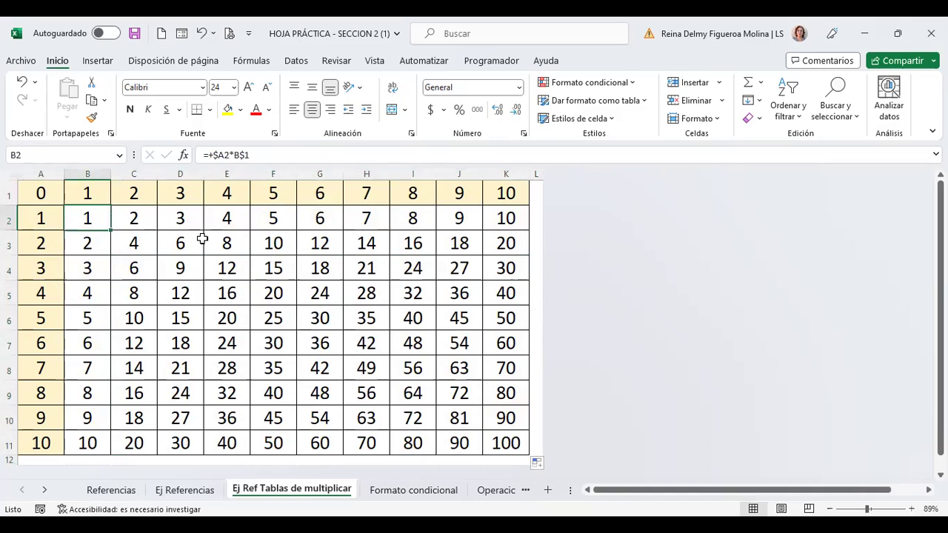
{"action": "key", "text": "F2"}
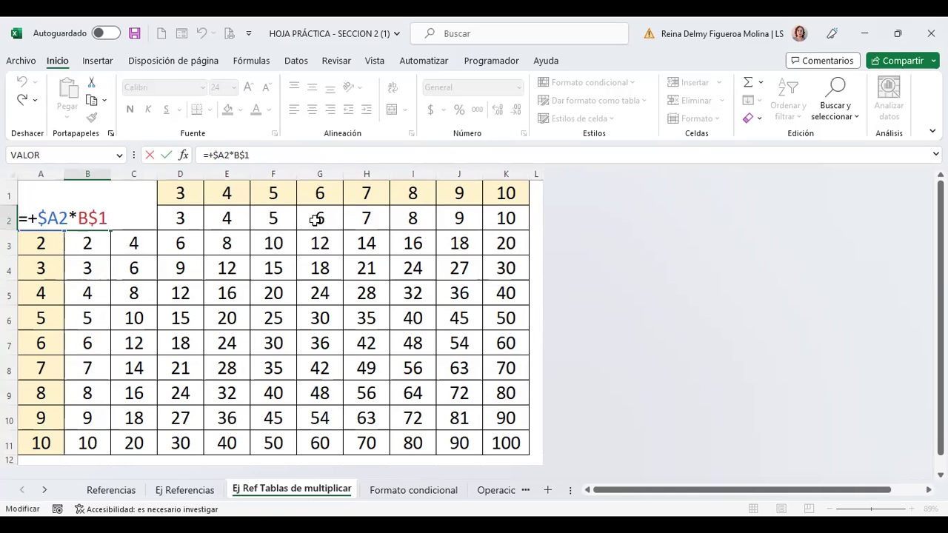
{"action": "key", "text": "Return"}
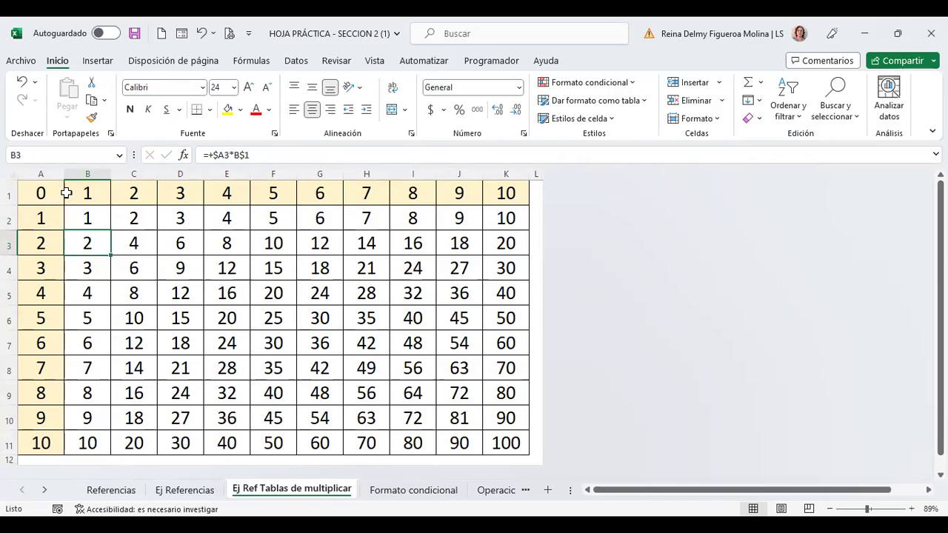
{"action": "left_click", "coordinate": [93, 215]}
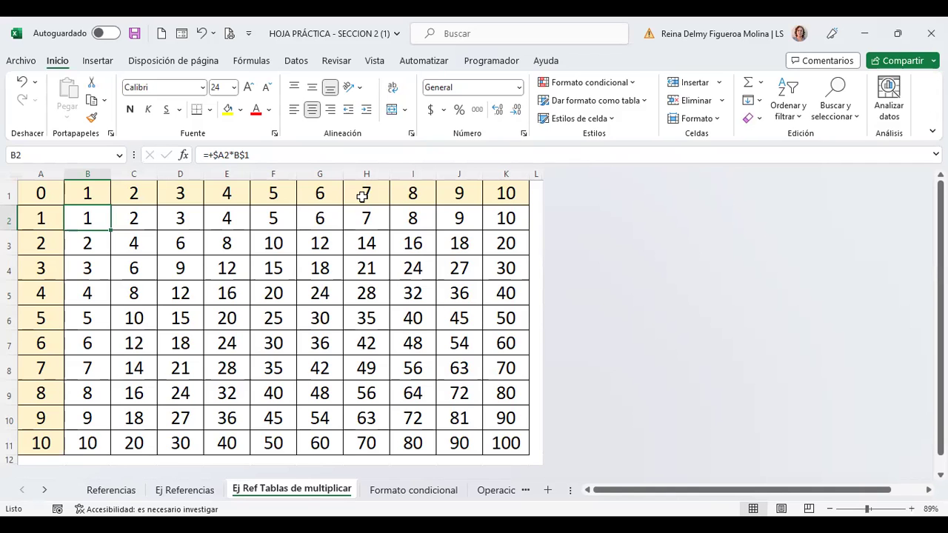
- Go to the Referencias sheet and inspect the 125% GANANCIA value and the K5 PRECIO FINAL formula
{"action": "left_click", "coordinate": [208, 495]}
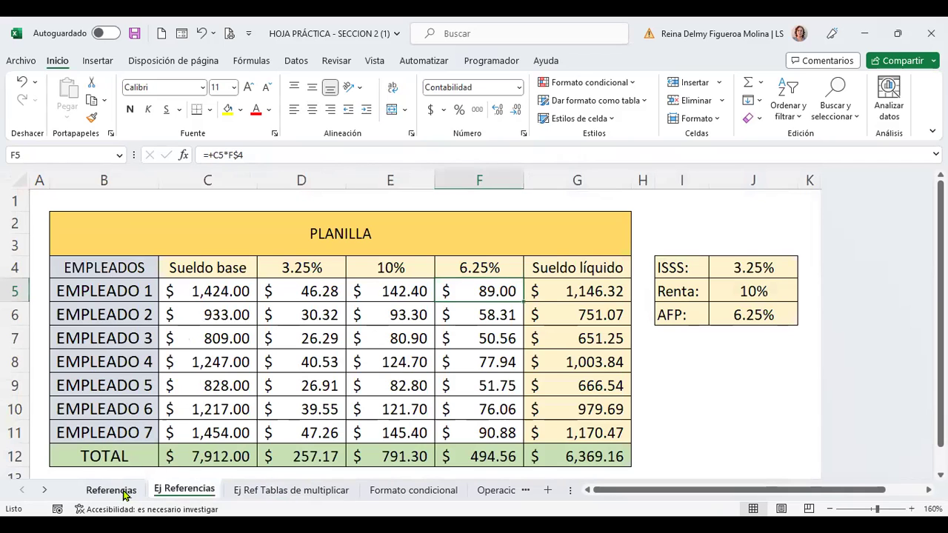
{"action": "left_click", "coordinate": [111, 490]}
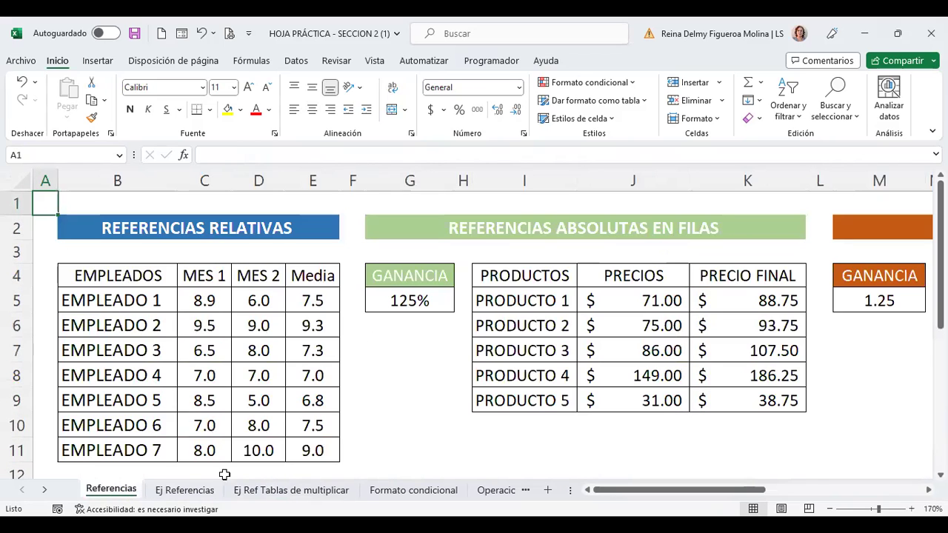
{"action": "left_click", "coordinate": [411, 304]}
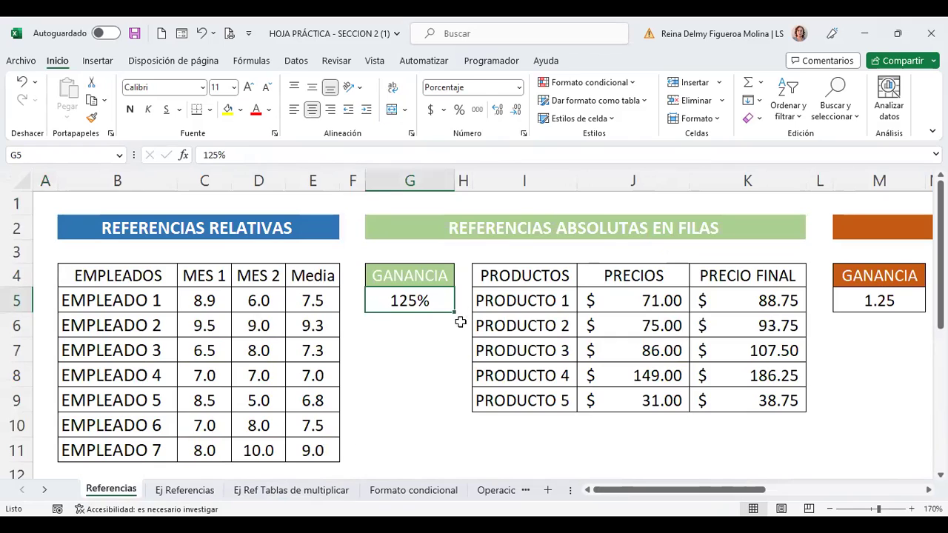
{"action": "left_click", "coordinate": [761, 303]}
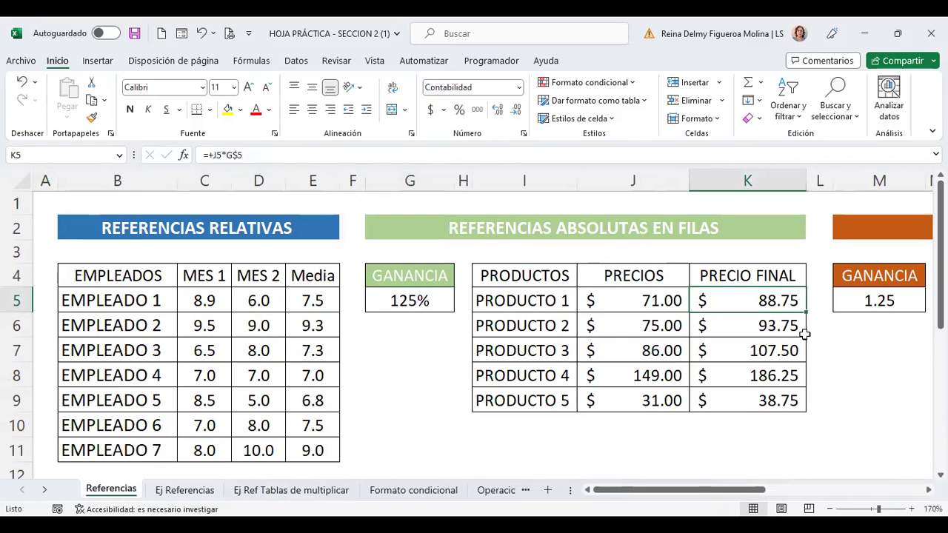
{"action": "left_click", "coordinate": [419, 302]}
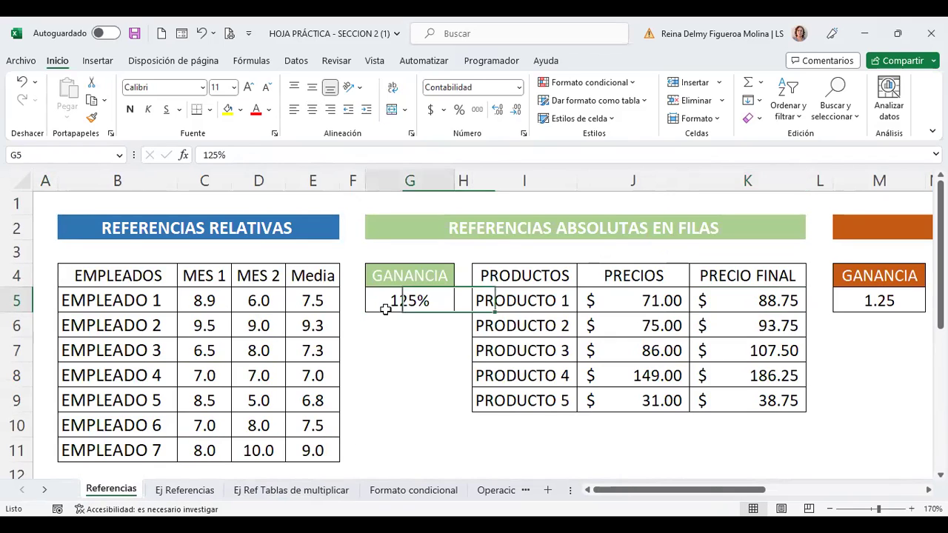
{"action": "left_click", "coordinate": [13, 301]}
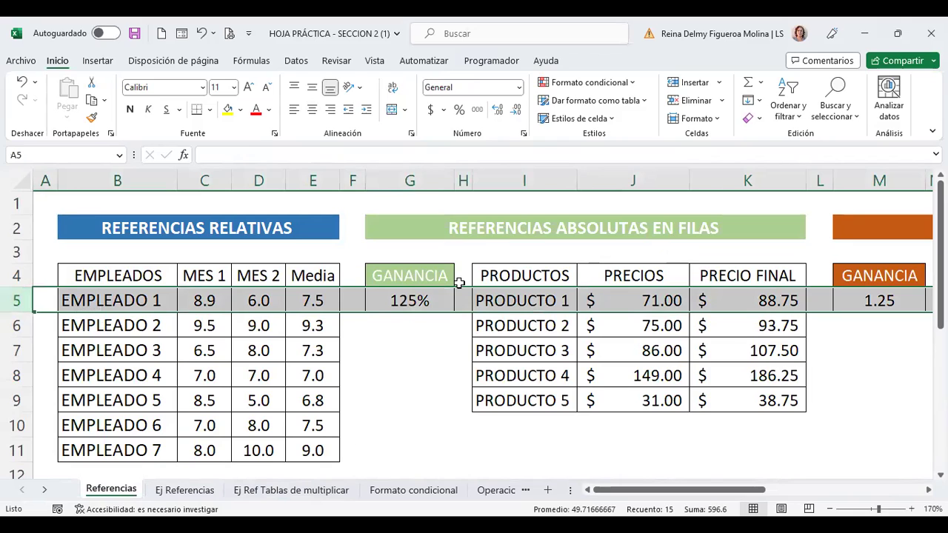
{"action": "left_click", "coordinate": [412, 320]}
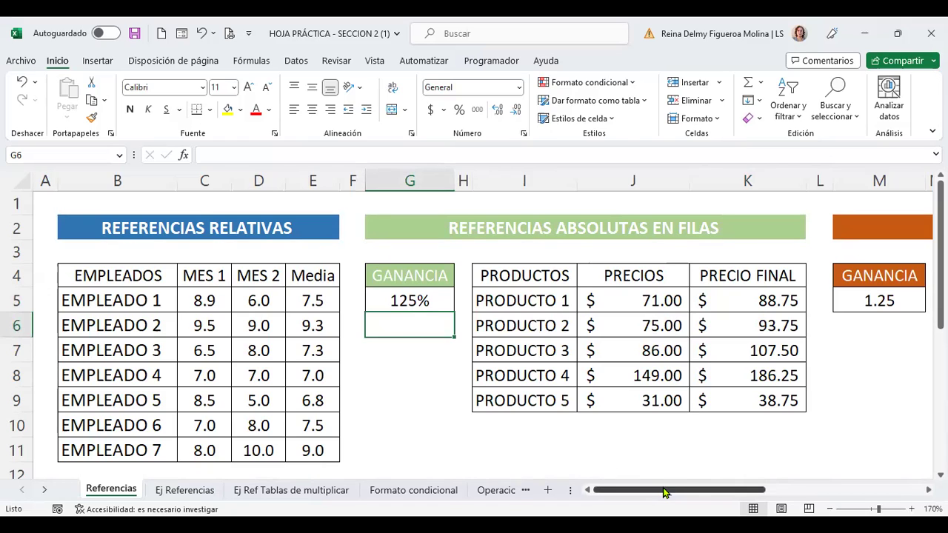
- Highlight row 5 again, then step down through the empty cells G7 to G10
{"action": "left_click_drag", "start_coordinate": [669, 491], "coordinate": [674, 491]}
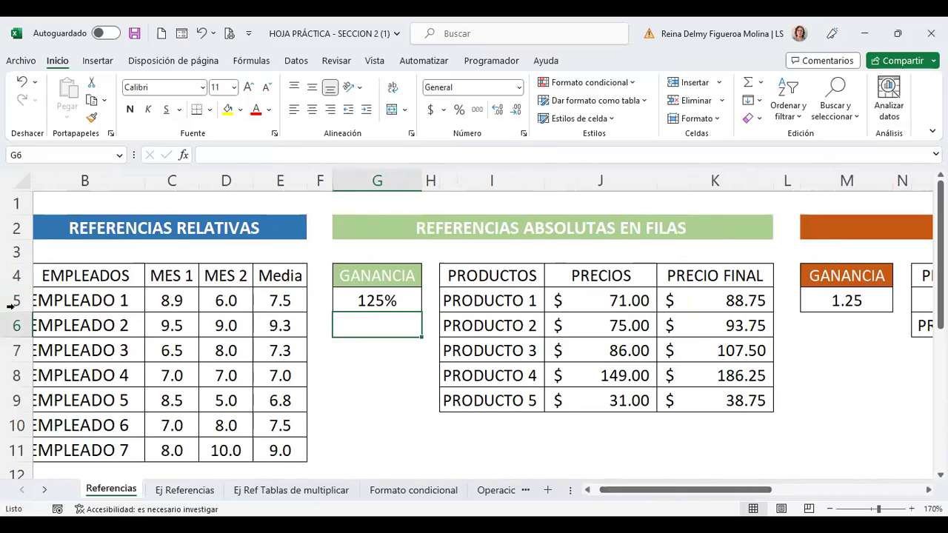
{"action": "left_click", "coordinate": [13, 301]}
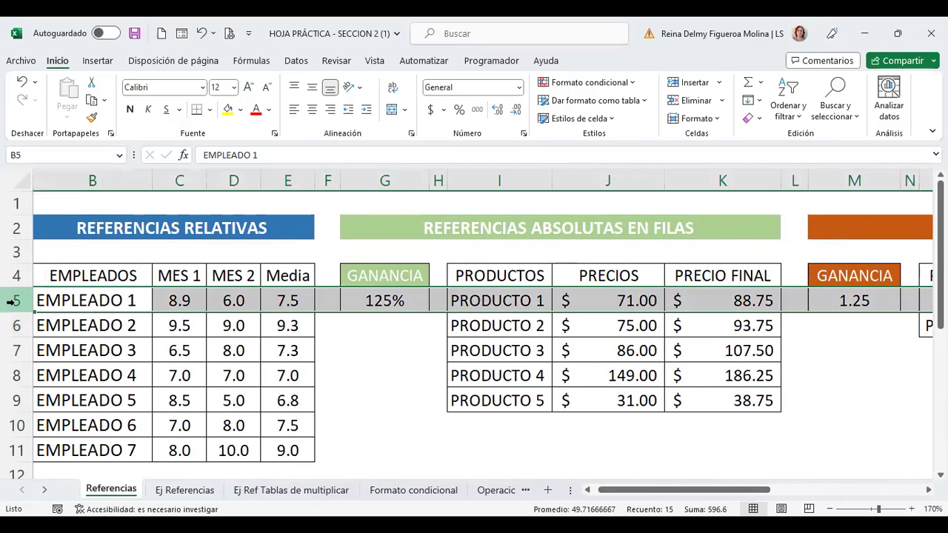
{"action": "left_click", "coordinate": [384, 321]}
{"action": "left_click", "coordinate": [385, 342]}
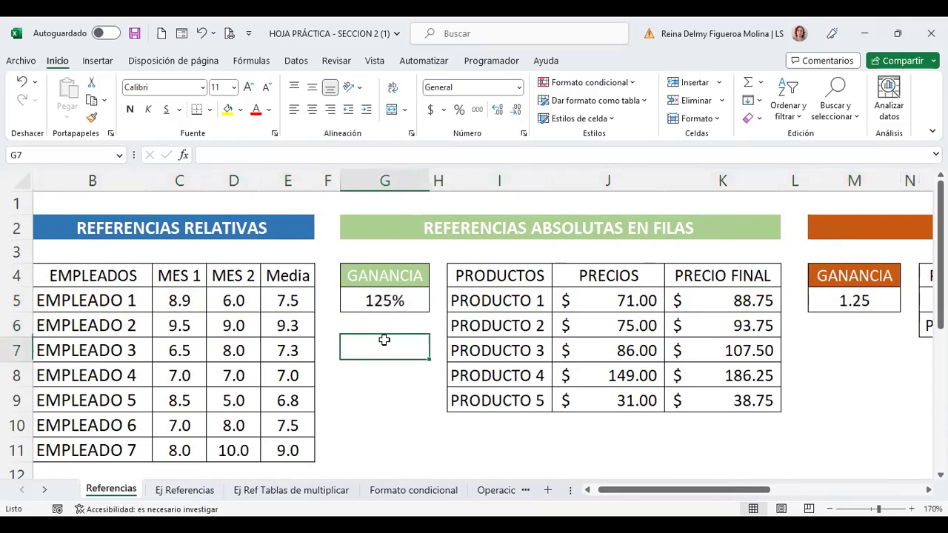
{"action": "left_click", "coordinate": [385, 368]}
{"action": "left_click", "coordinate": [391, 403]}
{"action": "left_click", "coordinate": [394, 430]}
- Inspect the =+P5*$M5 formula in P6 and the 1.25 GANANCIA value in column M
{"action": "left_click_drag", "start_coordinate": [745, 492], "coordinate": [840, 493]}
{"action": "left_click", "coordinate": [589, 323]}
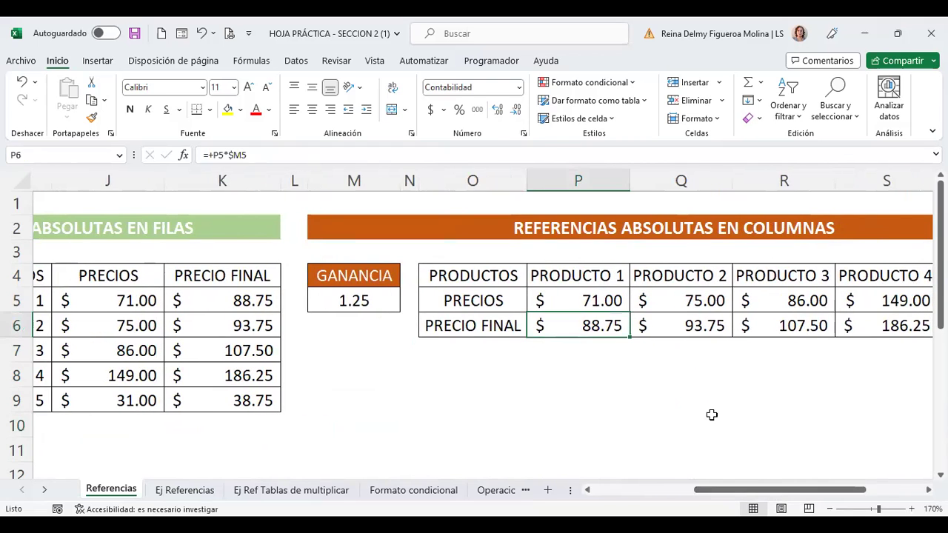
{"action": "left_click_drag", "start_coordinate": [747, 489], "coordinate": [767, 492]}
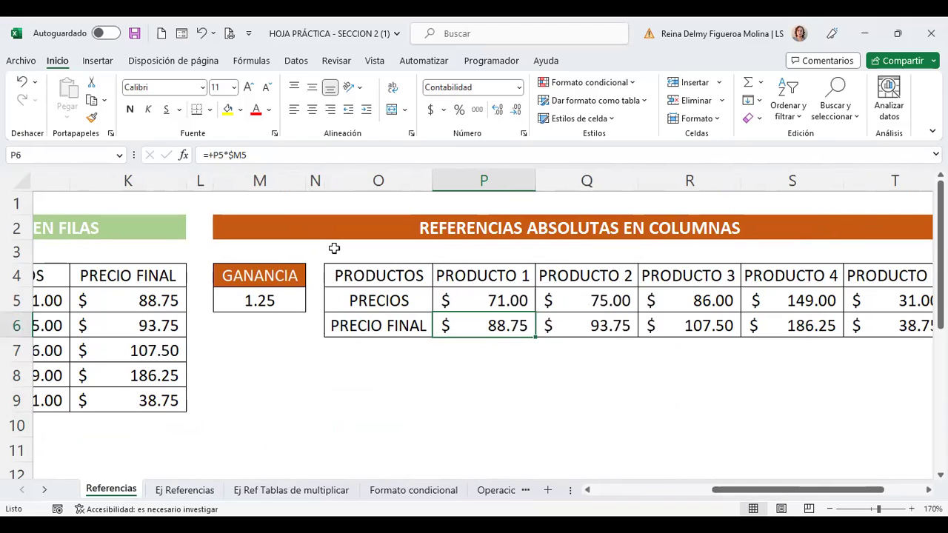
{"action": "left_click", "coordinate": [272, 182]}
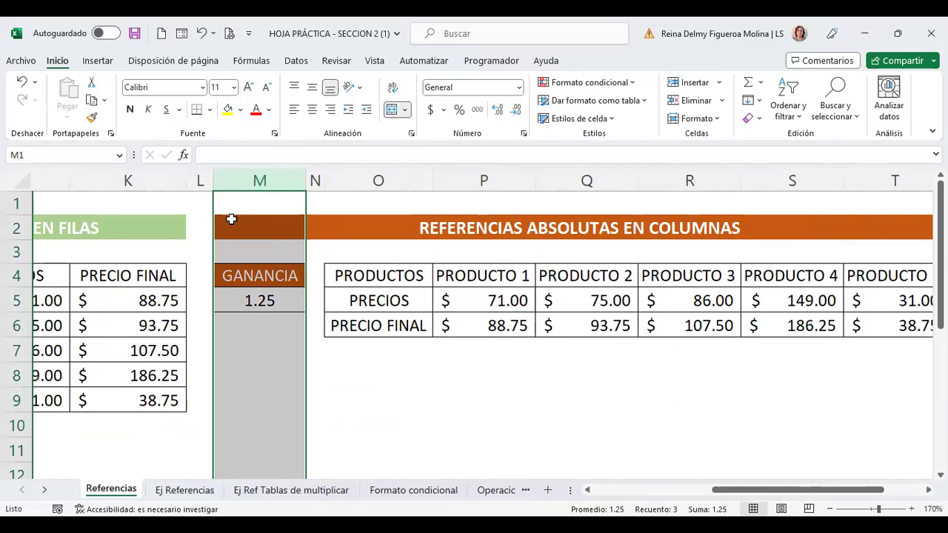
{"action": "left_click", "coordinate": [259, 298]}
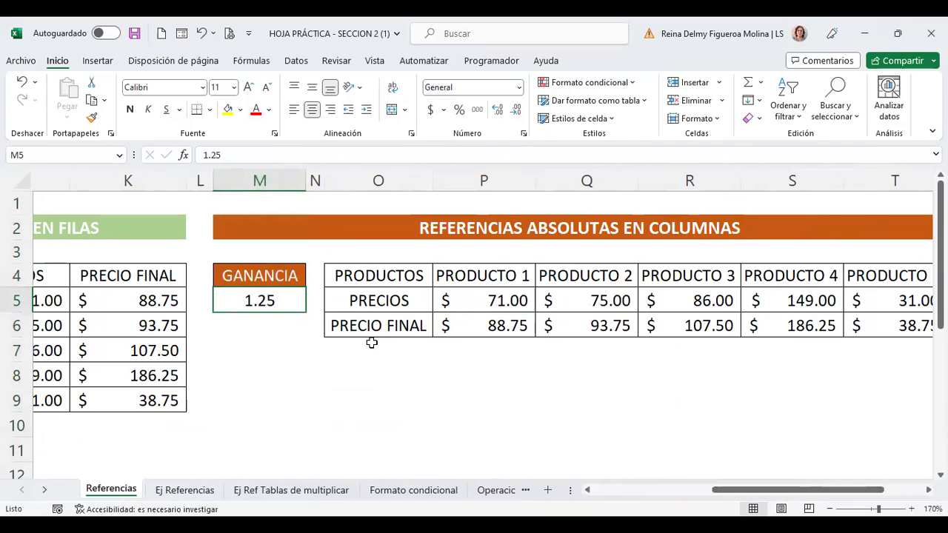
{"action": "left_click", "coordinate": [315, 302]}
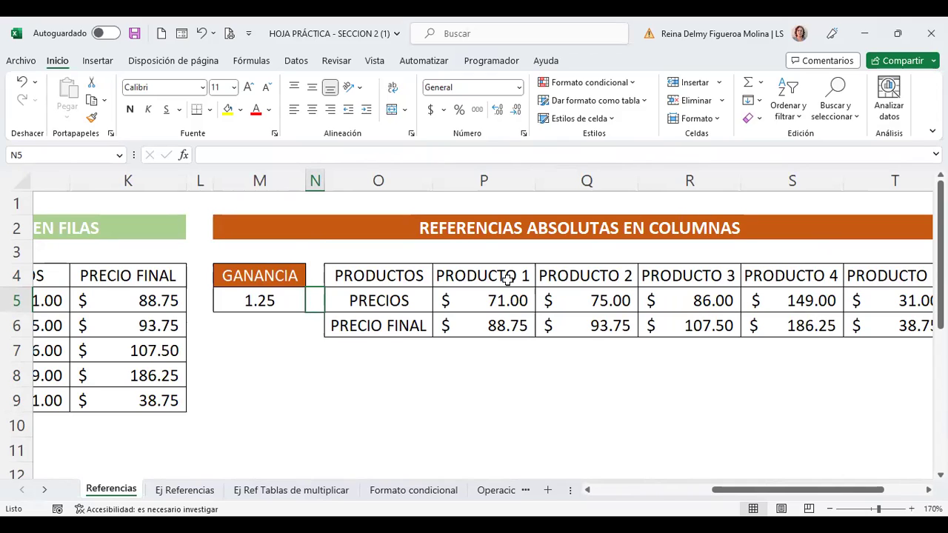
- Delete the deduction amounts in D5:F11 on the Ej Referencias sheet
{"action": "left_click", "coordinate": [312, 491]}
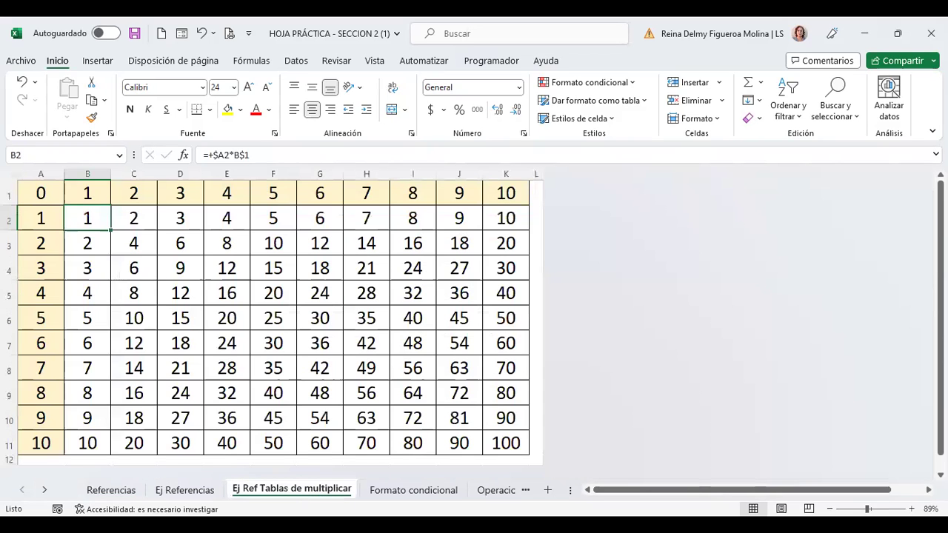
{"action": "key", "text": "ctrl+Home"}
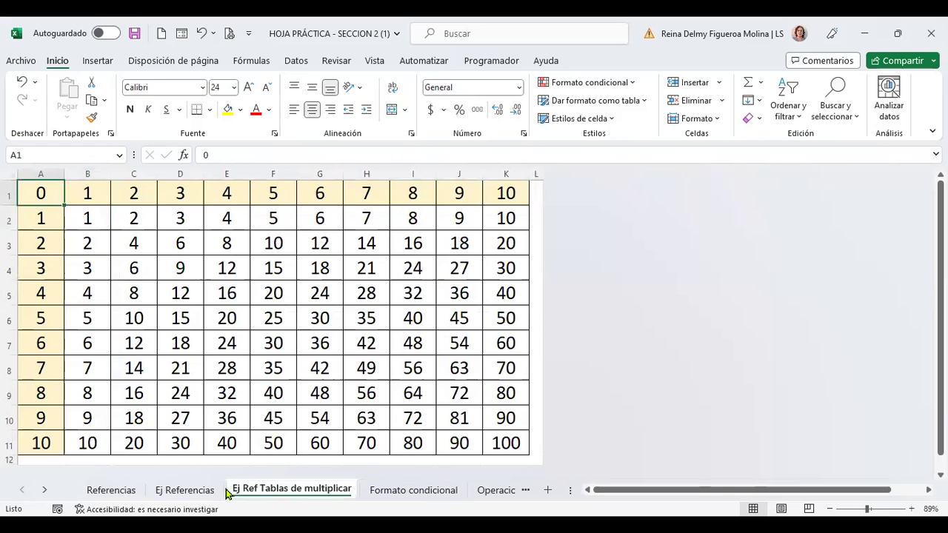
{"action": "left_click", "coordinate": [187, 490]}
{"action": "mouse_move", "coordinate": [303, 289]}
{"action": "left_mouse_down"}
{"action": "mouse_move", "coordinate": [482, 324]}
{"action": "mouse_move", "coordinate": [485, 432]}
{"action": "left_mouse_up"}
{"action": "key", "text": "Delete"}
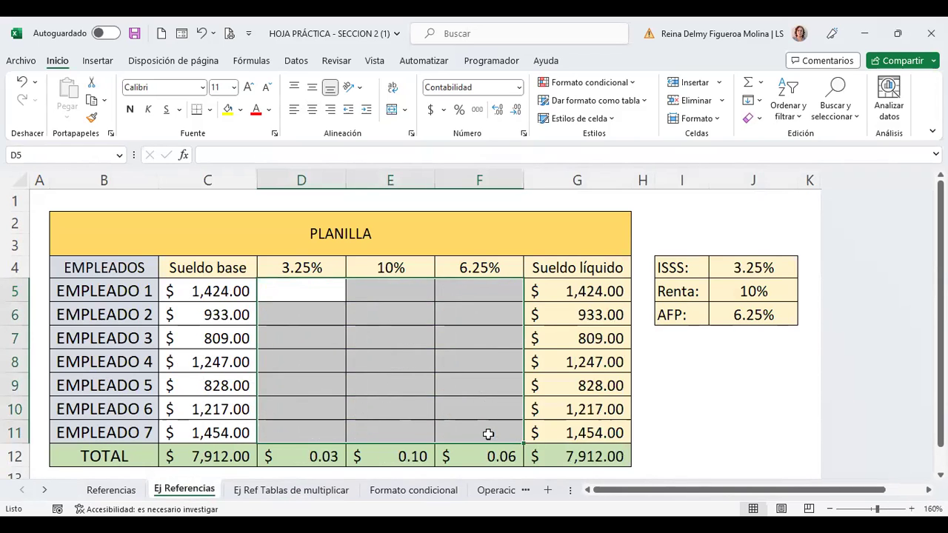
{"action": "left_click", "coordinate": [316, 289]}
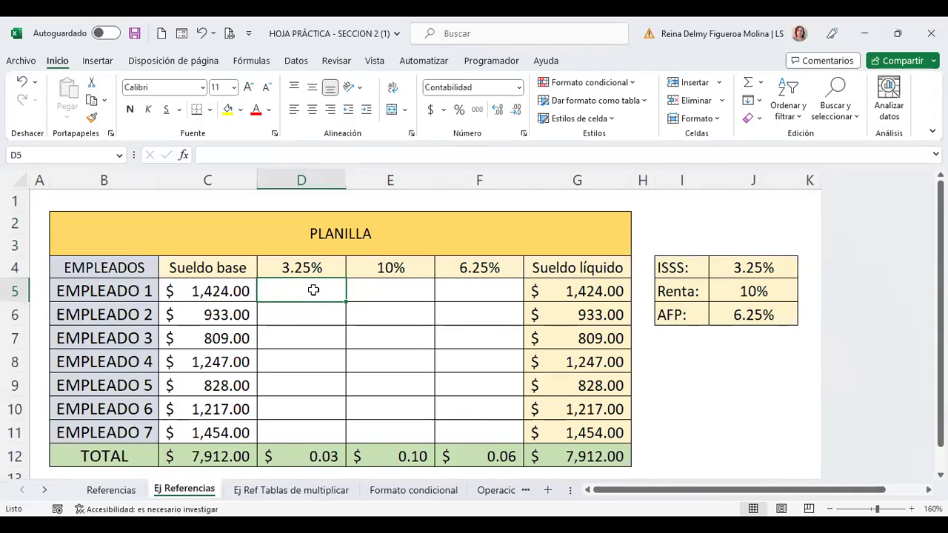
{"action": "left_click", "coordinate": [222, 292]}
{"action": "left_click_drag", "start_coordinate": [222, 292], "coordinate": [223, 432]}
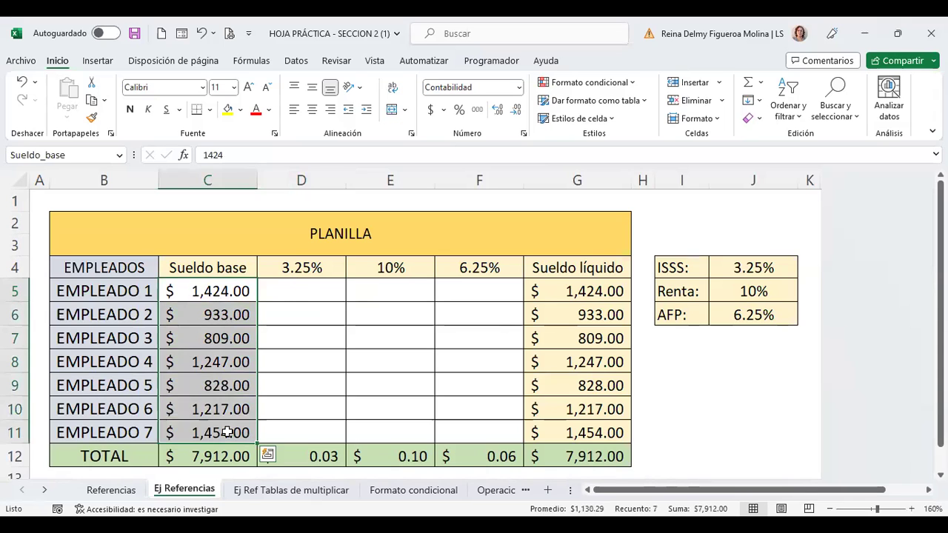
{"action": "left_click", "coordinate": [296, 289]}
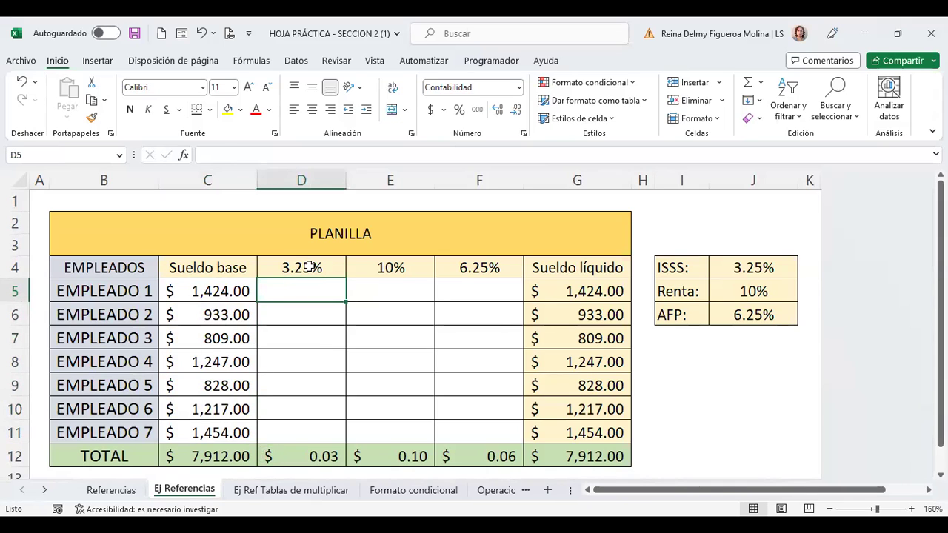
{"action": "left_click", "coordinate": [312, 271]}
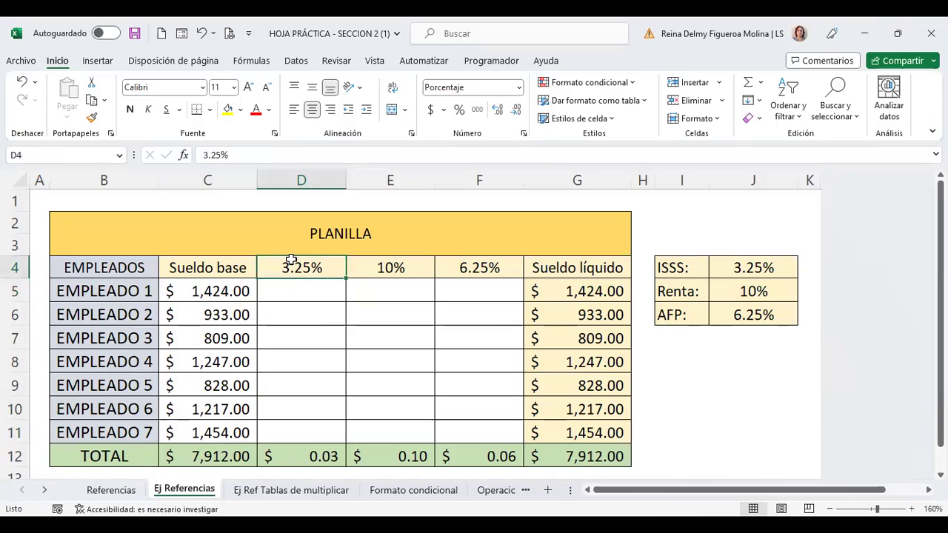
{"action": "left_click", "coordinate": [13, 269]}
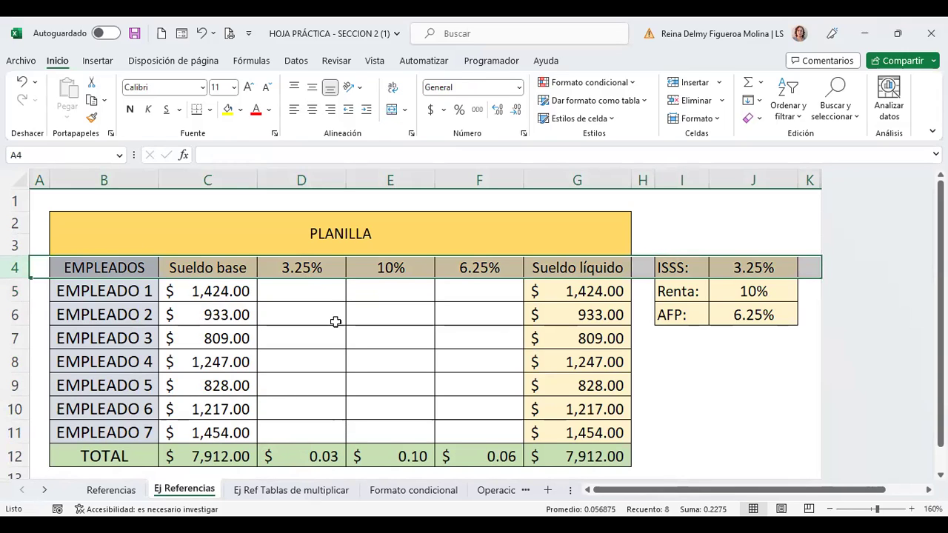
{"action": "left_click", "coordinate": [313, 294]}
{"action": "left_click", "coordinate": [317, 314]}
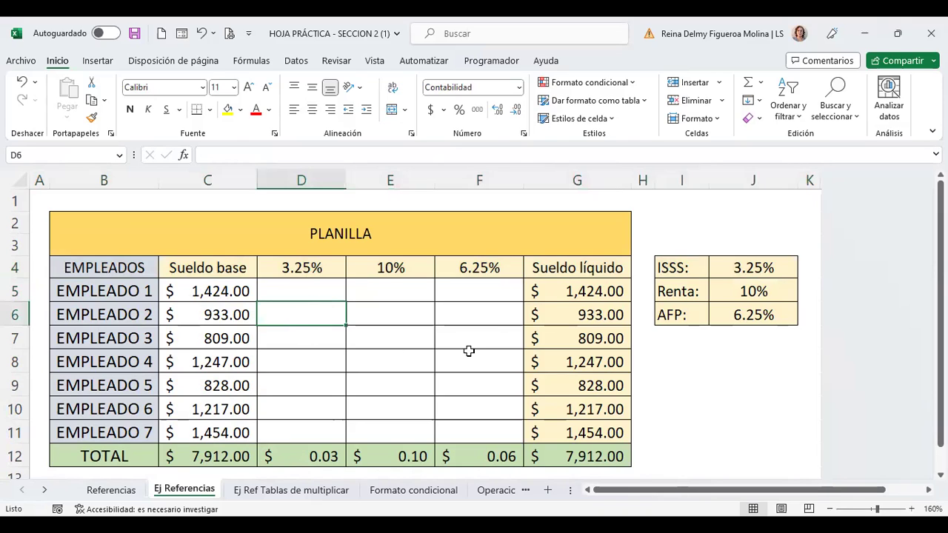
{"action": "key", "text": "Up"}
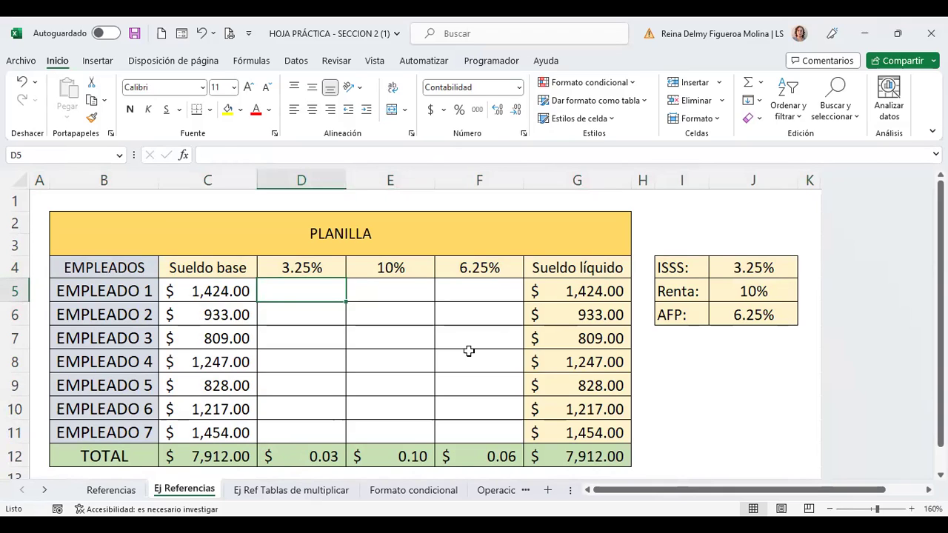
{"action": "key", "text": "Up"}
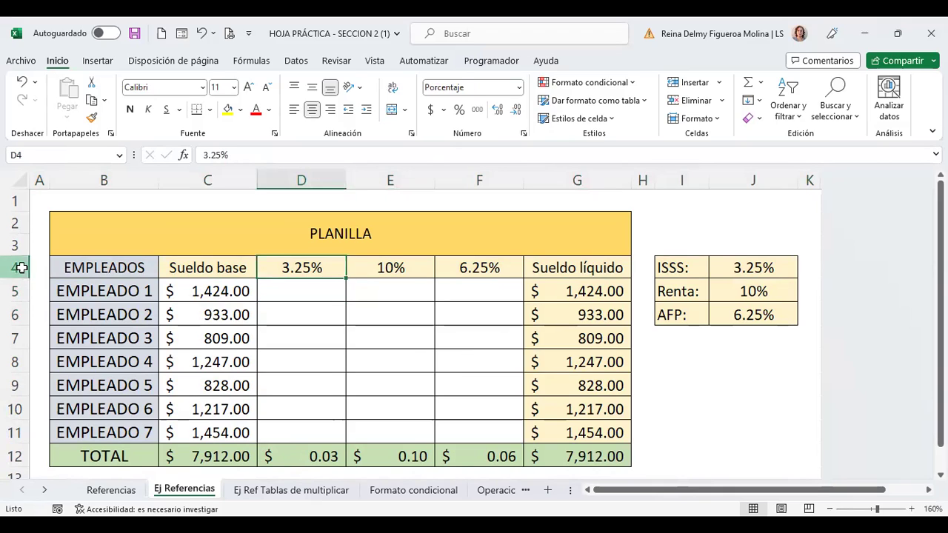
{"action": "left_click", "coordinate": [19, 267]}
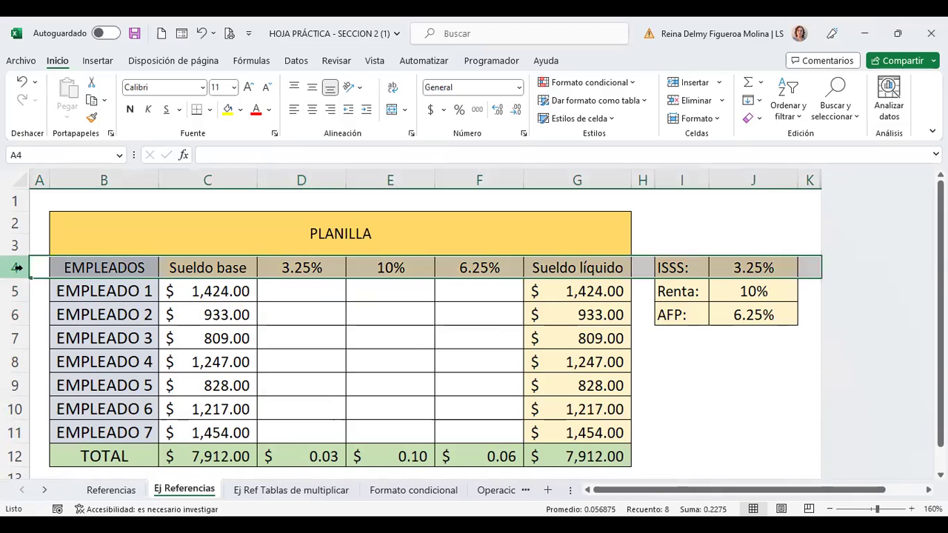
{"action": "left_click", "coordinate": [310, 296]}
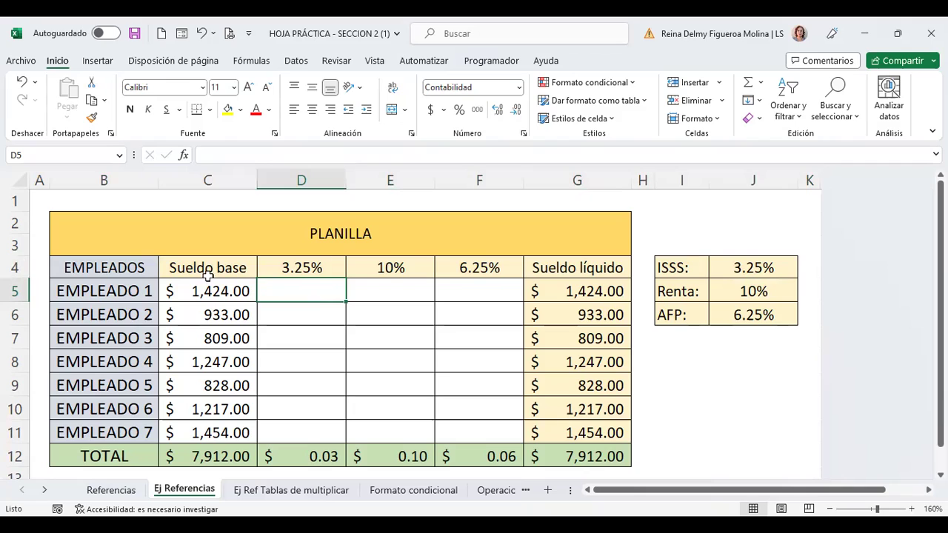
{"action": "left_click", "coordinate": [320, 269]}
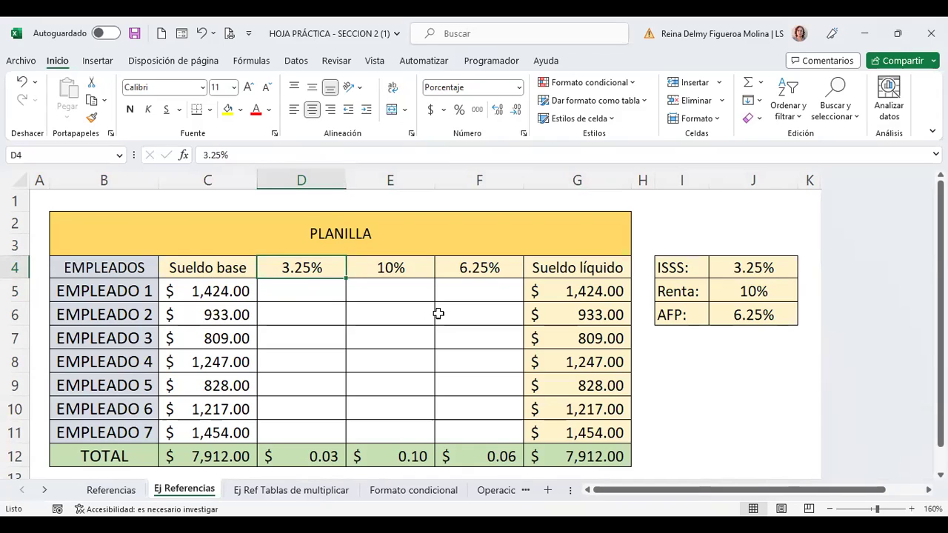
- In D5, build the deduction formula =+D4*C5 from the 3.25% rate and Empleado 1's salary
{"action": "left_click", "coordinate": [298, 292]}
{"action": "type", "text": "+"}
{"action": "key", "text": "Left"}
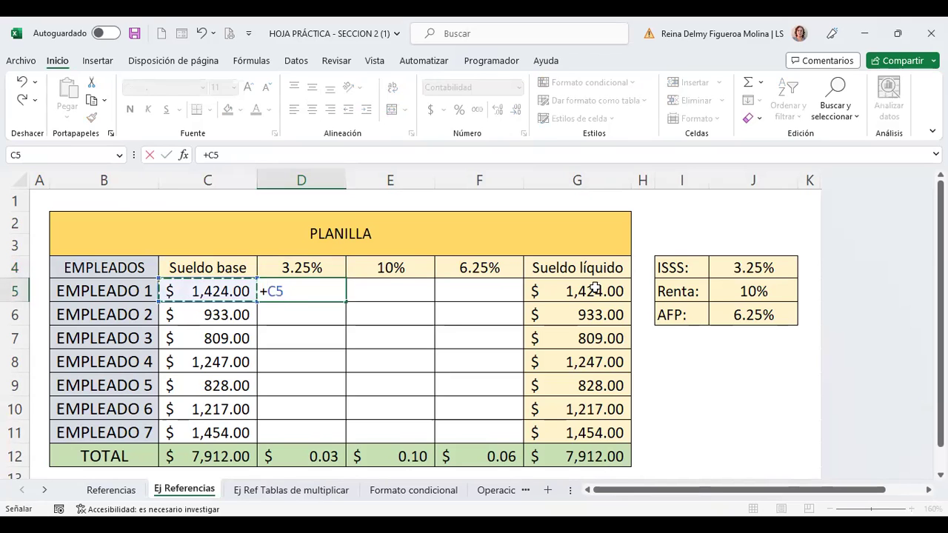
{"action": "left_click", "coordinate": [298, 268]}
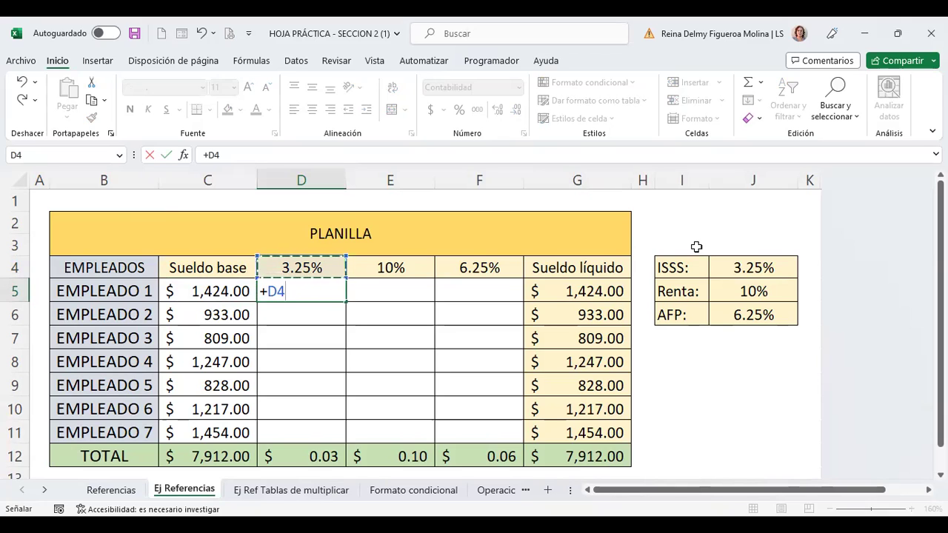
{"action": "type", "text": "*"}
{"action": "left_click", "coordinate": [227, 287]}
- Lock the rate's row as D$4 and fill the formula down to D11
{"action": "left_click", "coordinate": [276, 292]}
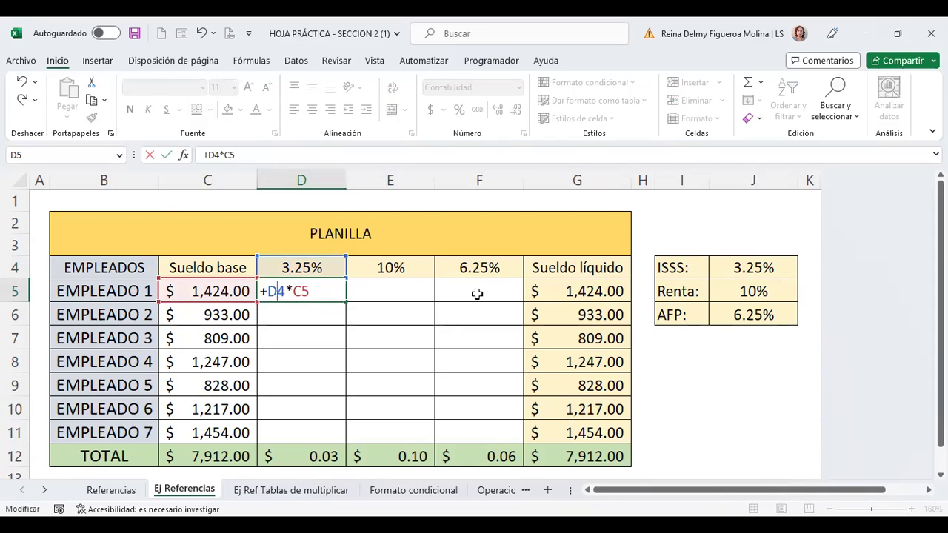
{"action": "key", "text": "F4"}
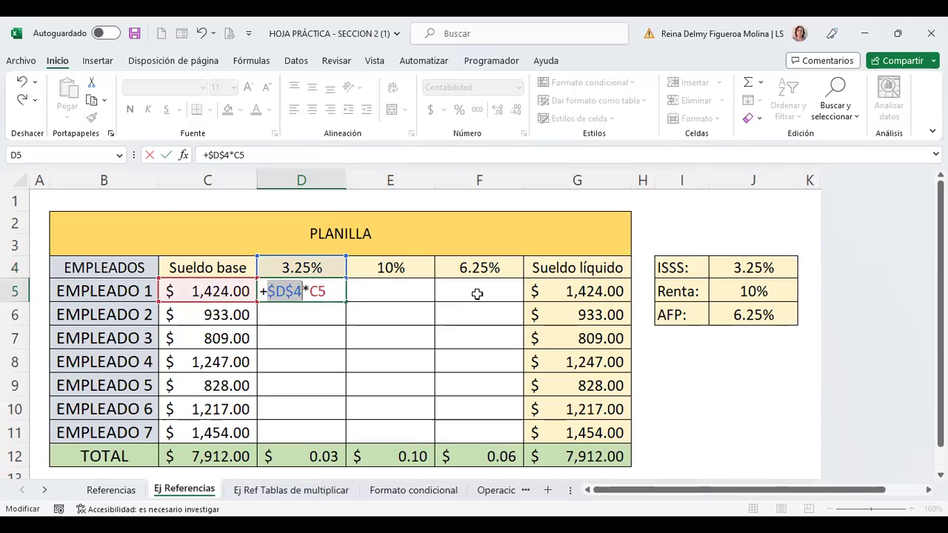
{"action": "key", "text": "F4"}
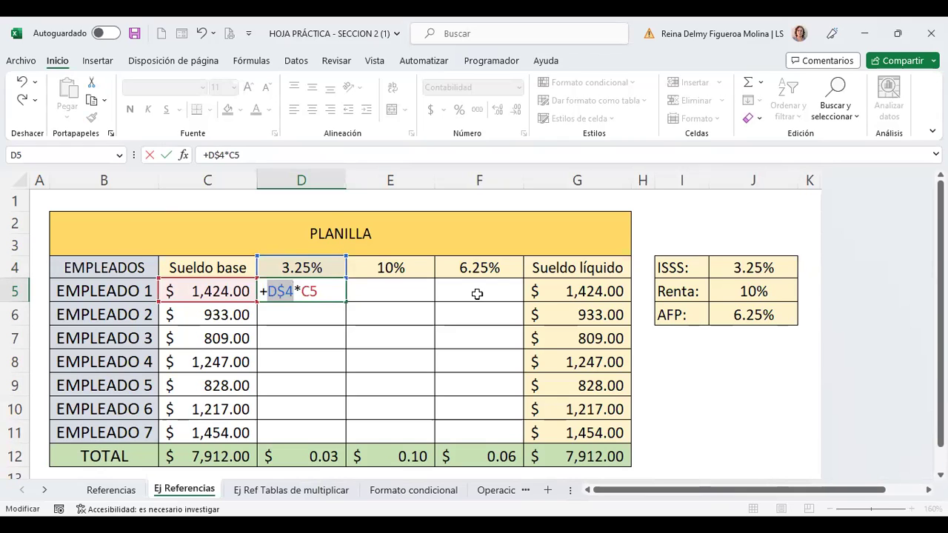
{"action": "key", "text": "Return"}
{"action": "left_click", "coordinate": [318, 293]}
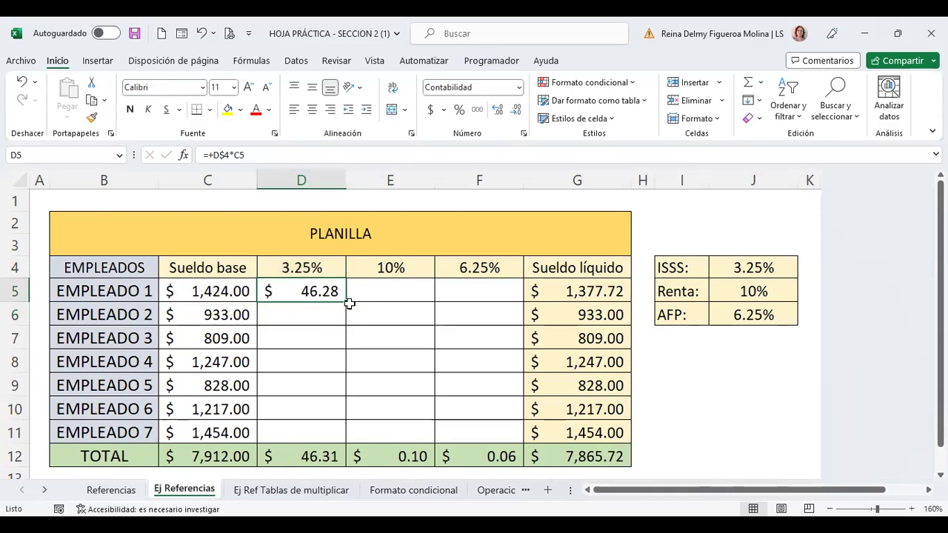
{"action": "left_click_drag", "start_coordinate": [345, 303], "coordinate": [342, 437]}
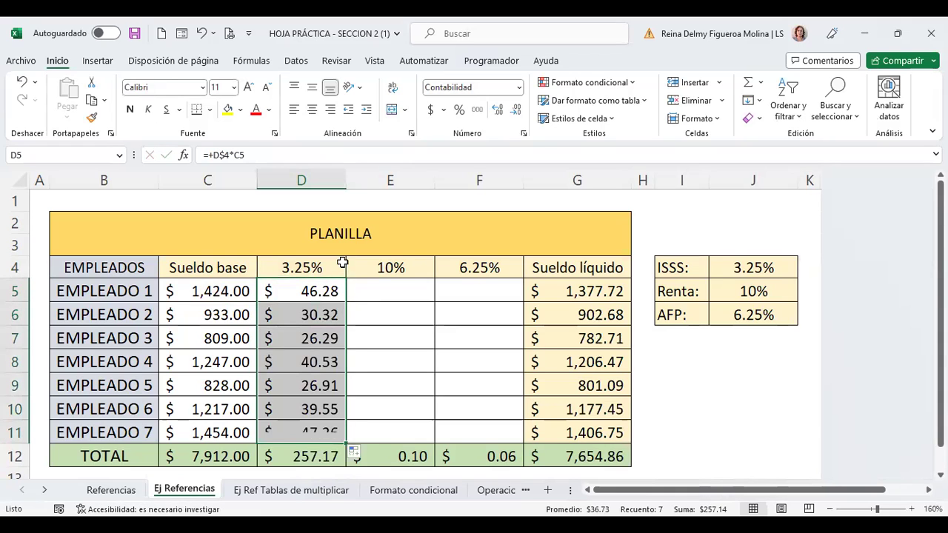
- Go from Empleado 1's 10% cell to the Ej Ref Tablas de multiplicar sheet, showing the 1–100 table
{"action": "left_click", "coordinate": [392, 290]}
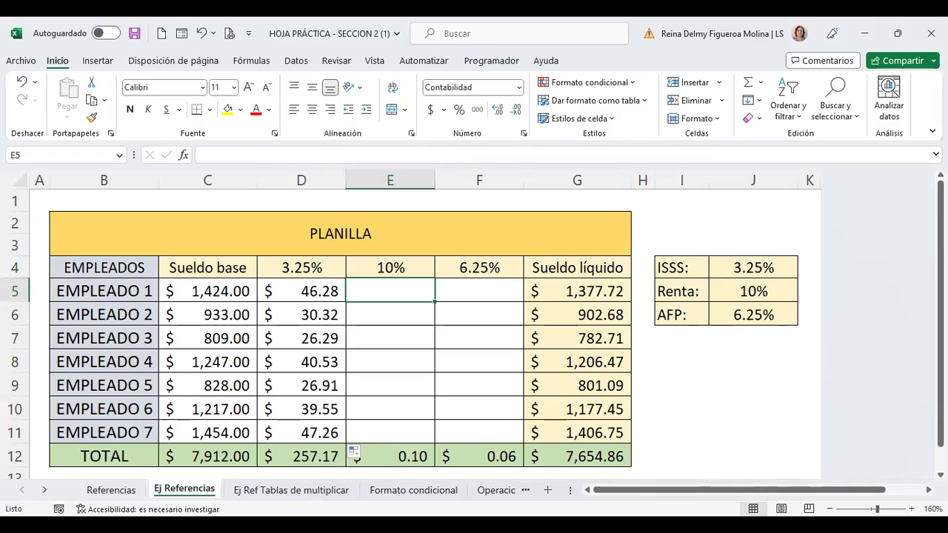
{"action": "left_click", "coordinate": [324, 492]}
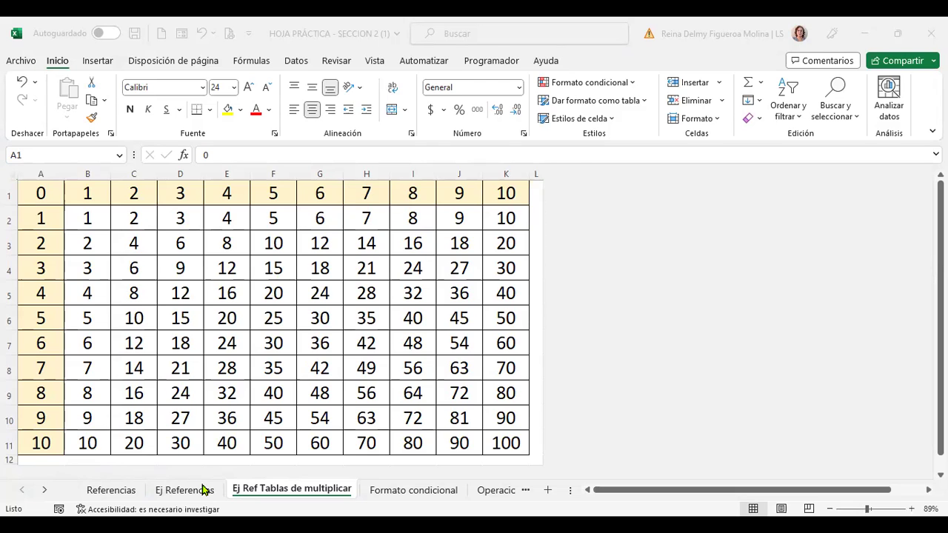
{"action": "left_click", "coordinate": [111, 490]}
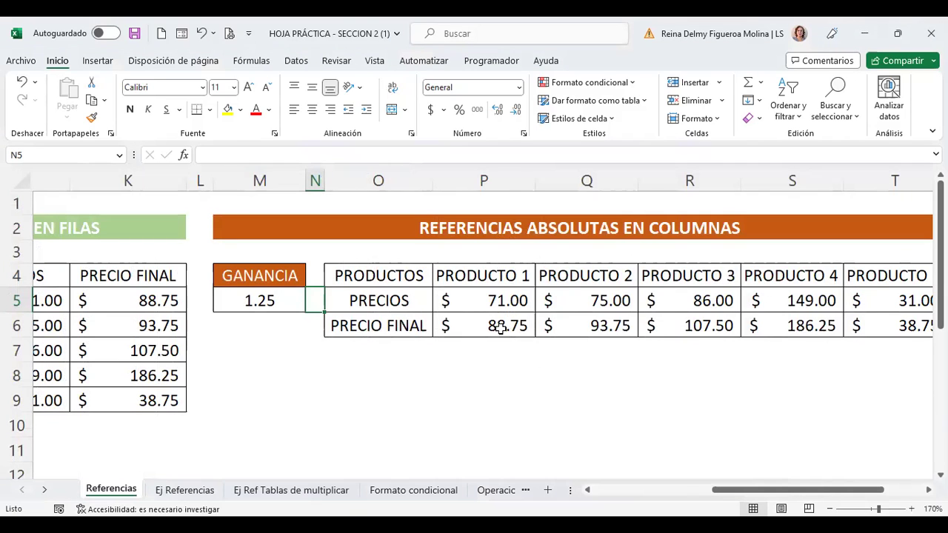
{"action": "left_click_drag", "start_coordinate": [503, 327], "coordinate": [897, 354]}
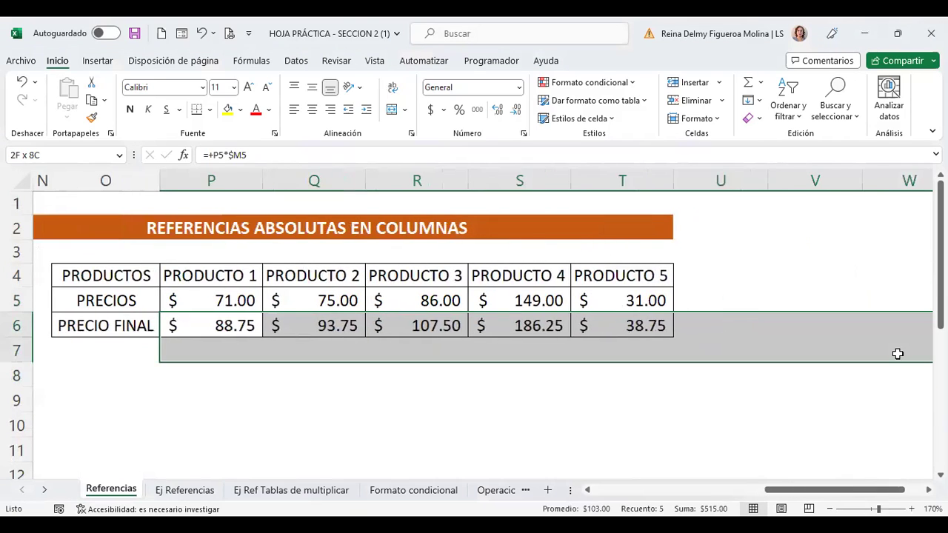
{"action": "key", "text": "Delete"}
{"action": "key", "text": "ctrl+Home"}
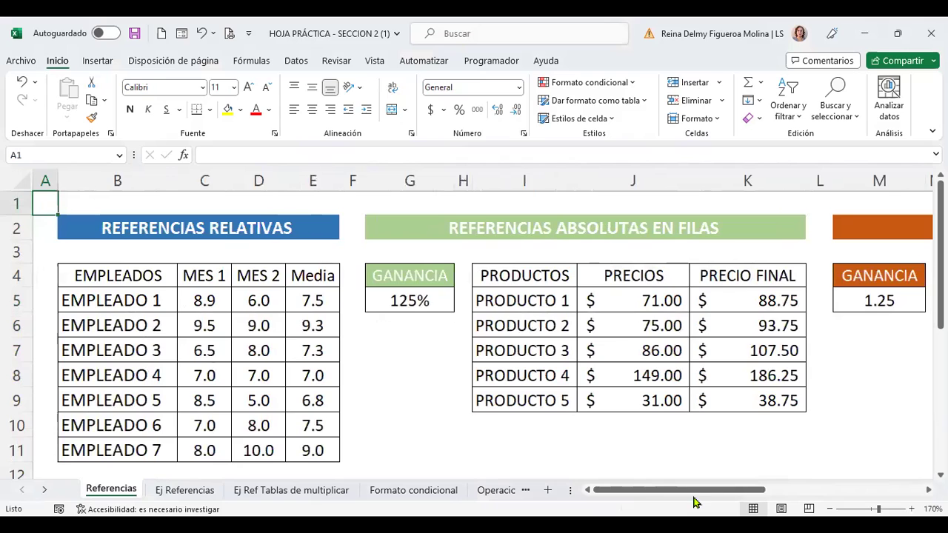
{"action": "left_click_drag", "start_coordinate": [696, 492], "coordinate": [832, 493]}
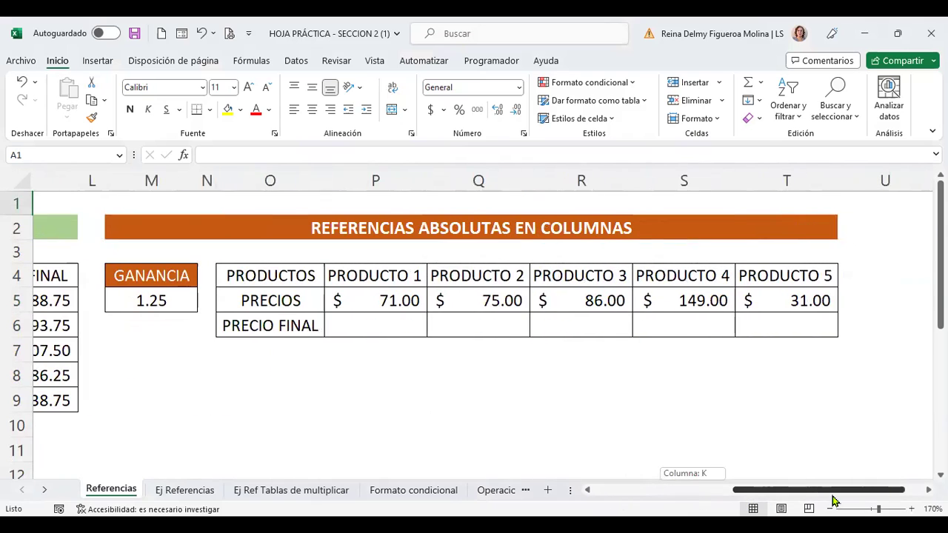
{"action": "left_click", "coordinate": [158, 300]}
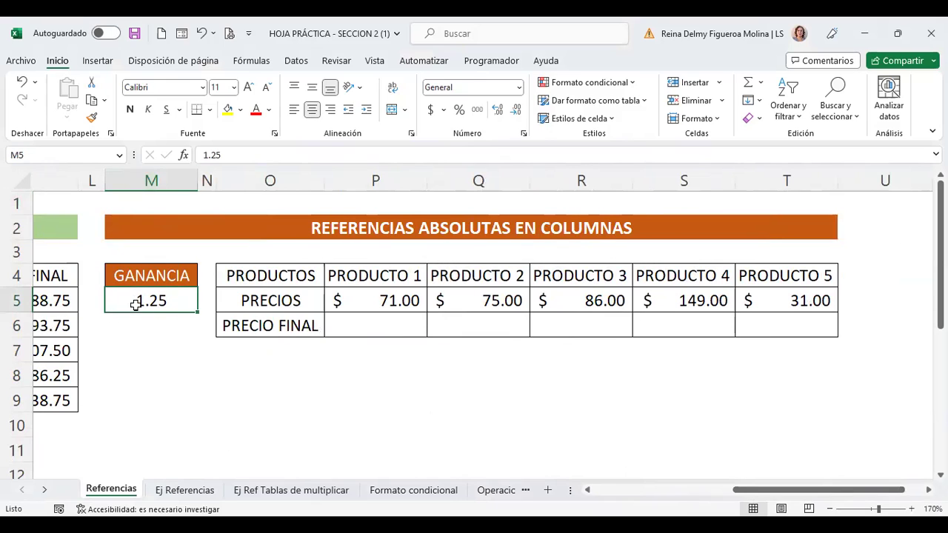
{"action": "left_click_drag", "start_coordinate": [402, 297], "coordinate": [779, 317]}
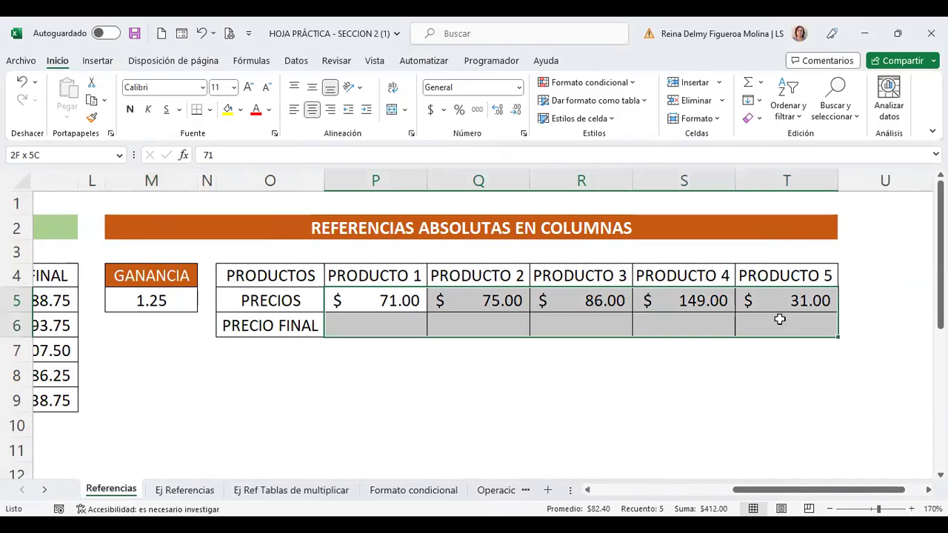
{"action": "left_click", "coordinate": [758, 302]}
{"action": "left_click", "coordinate": [406, 326]}
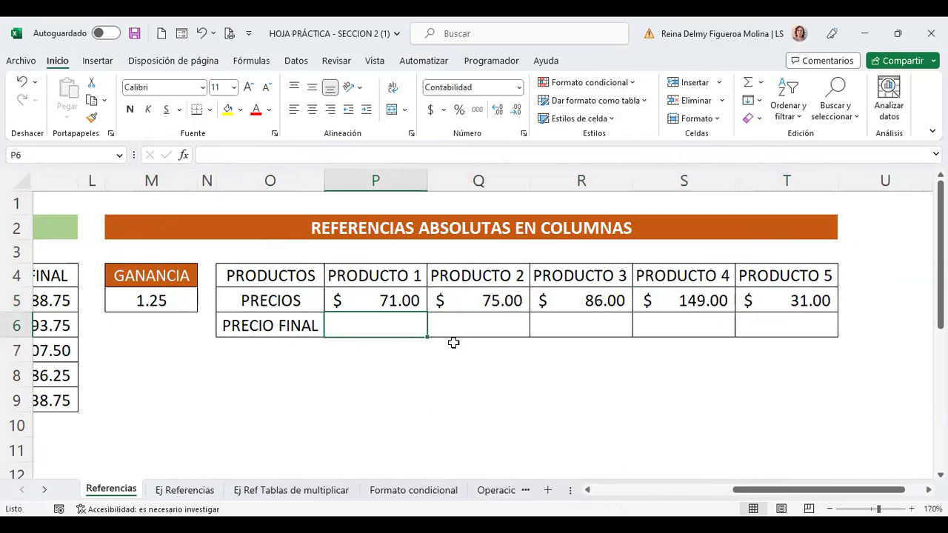
{"action": "left_click", "coordinate": [399, 300]}
{"action": "left_click", "coordinate": [491, 304]}
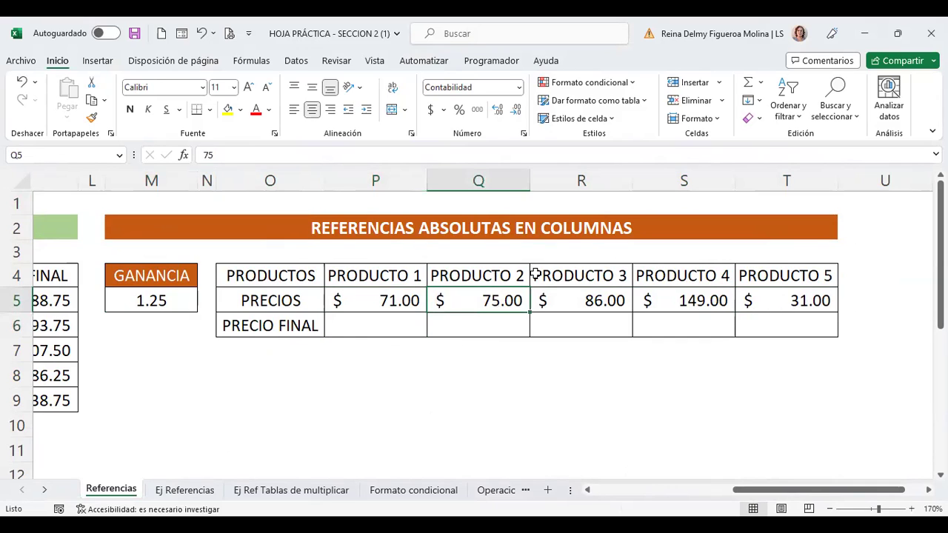
{"action": "left_click", "coordinate": [591, 297]}
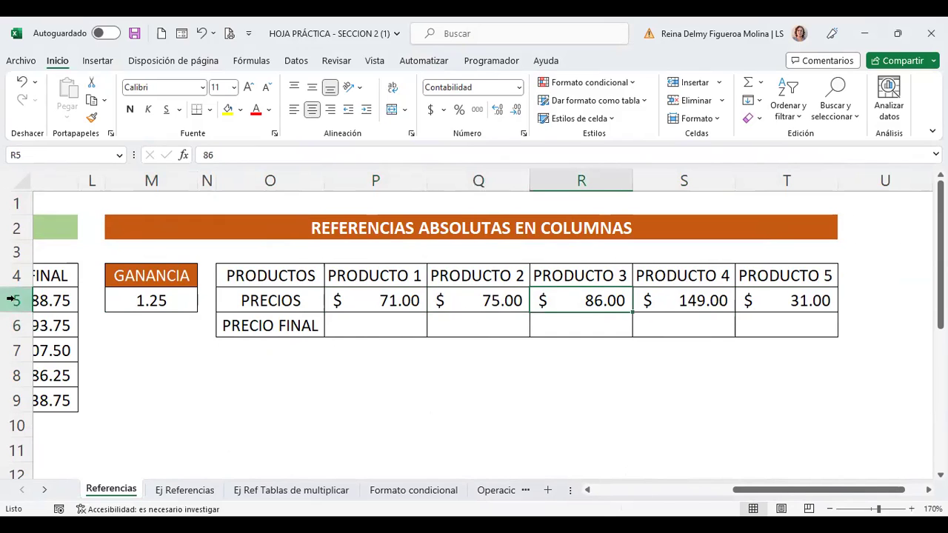
{"action": "left_click", "coordinate": [11, 300]}
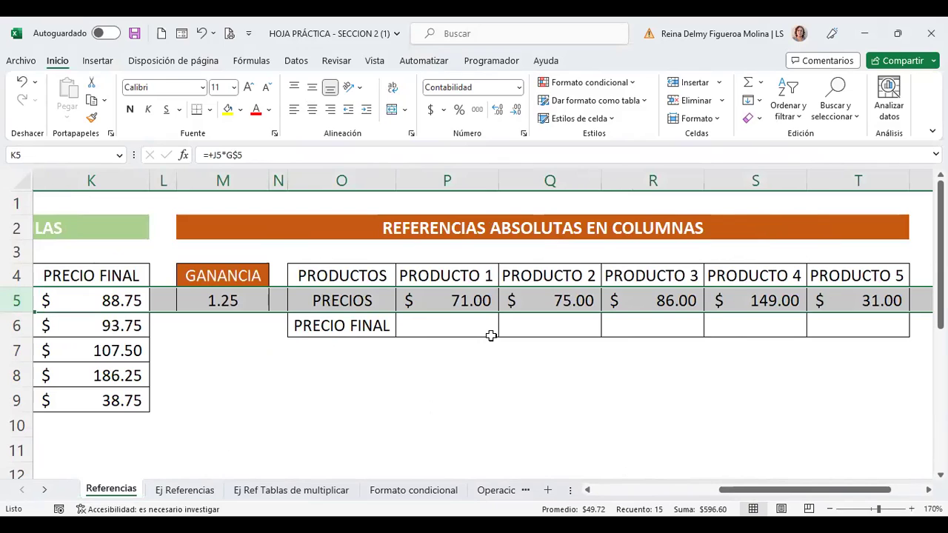
{"action": "left_click", "coordinate": [462, 300]}
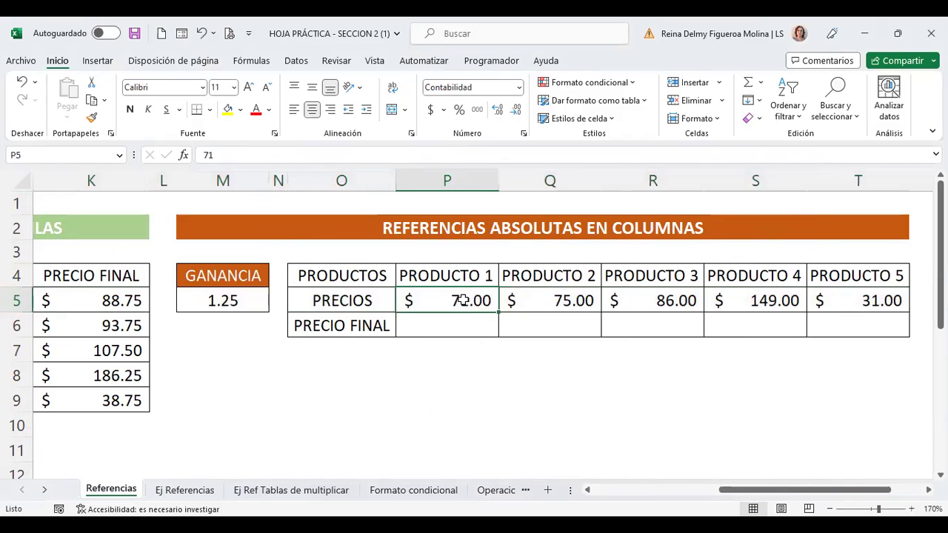
{"action": "left_click", "coordinate": [546, 301]}
{"action": "left_click", "coordinate": [659, 299]}
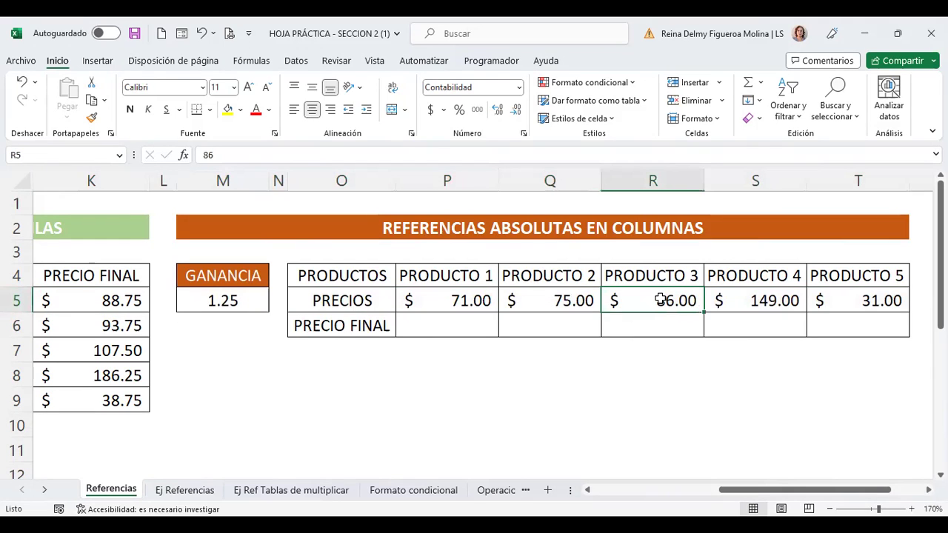
{"action": "left_click", "coordinate": [745, 299]}
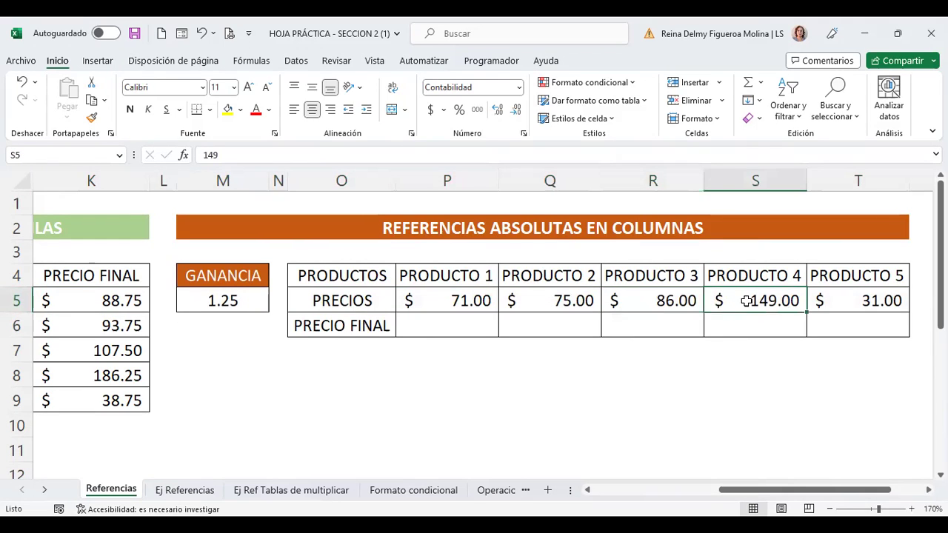
{"action": "left_click", "coordinate": [866, 298]}
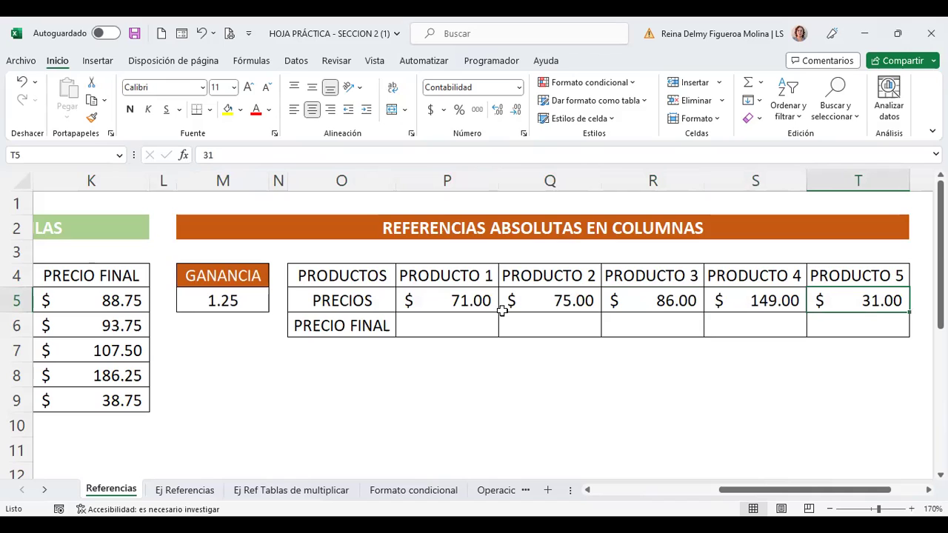
{"action": "left_click", "coordinate": [454, 327]}
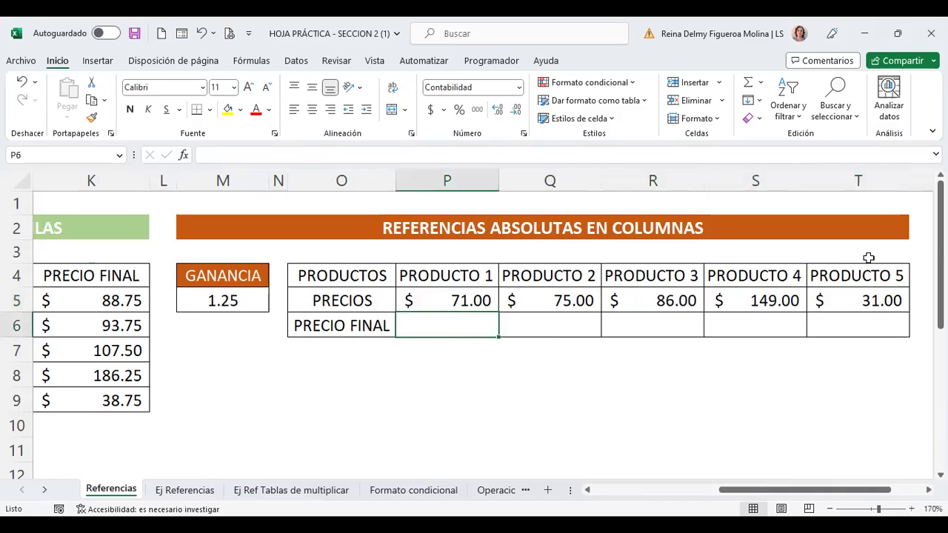
- Enter =+P5*$M5 in P6 so PRODUCTO 1's final price shows 88.75
{"action": "type", "text": "+"}
{"action": "left_click", "coordinate": [458, 299]}
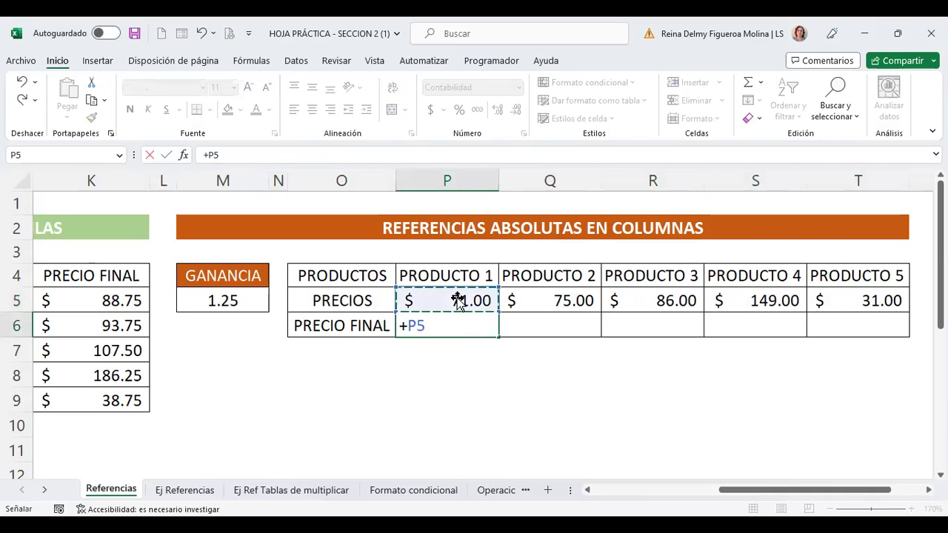
{"action": "type", "text": "*"}
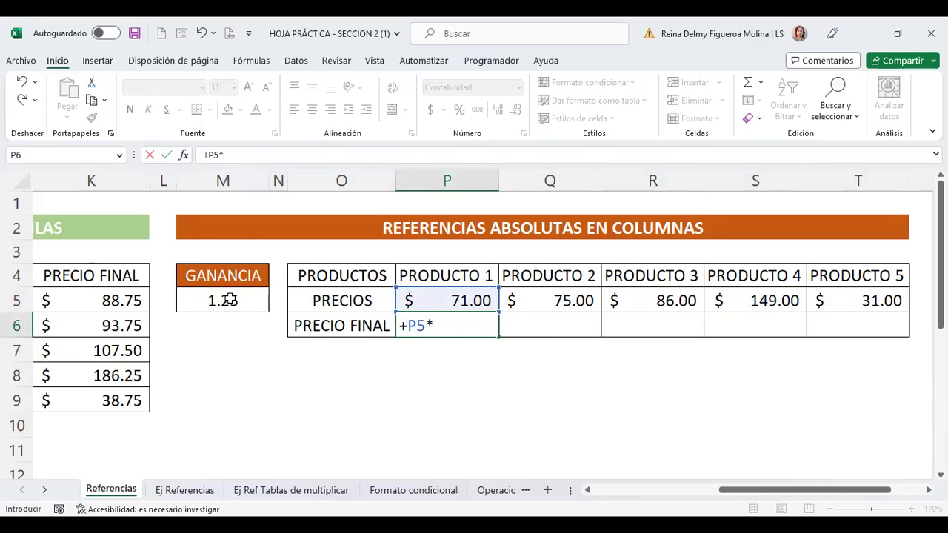
{"action": "left_click", "coordinate": [231, 299]}
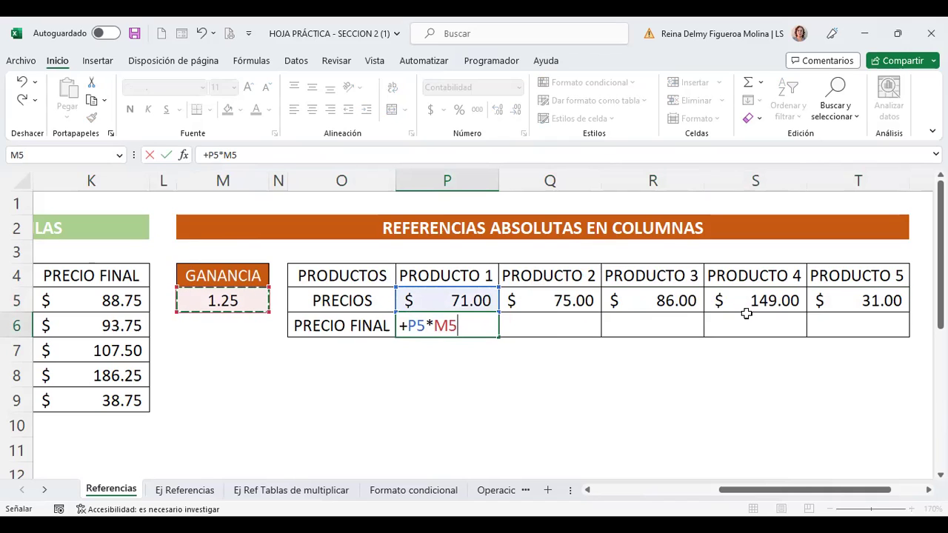
{"action": "key", "text": "F4"}
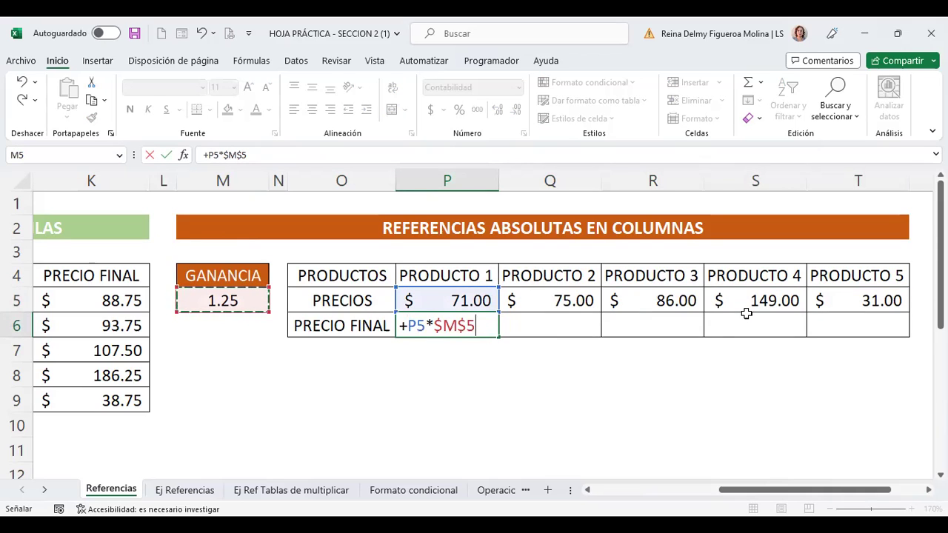
{"action": "key", "text": "F4"}
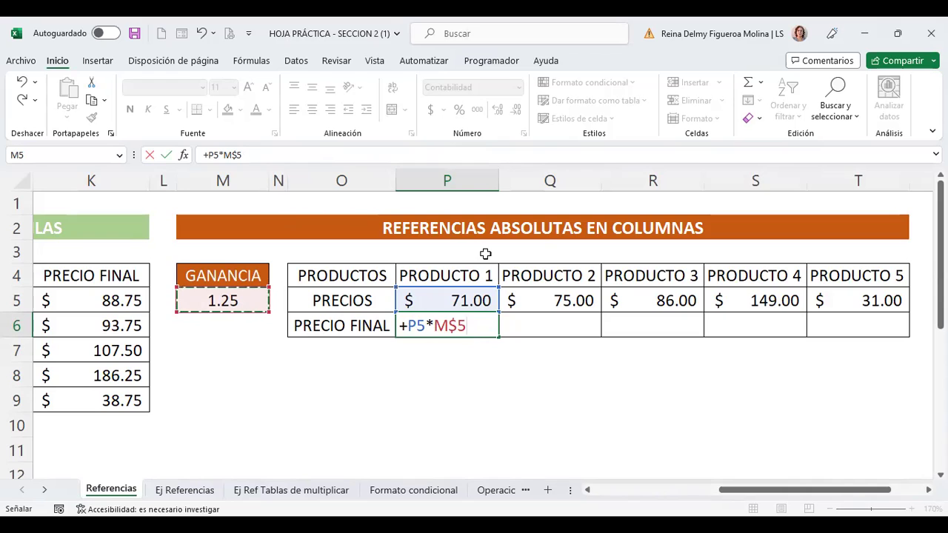
{"action": "key", "text": "F4"}
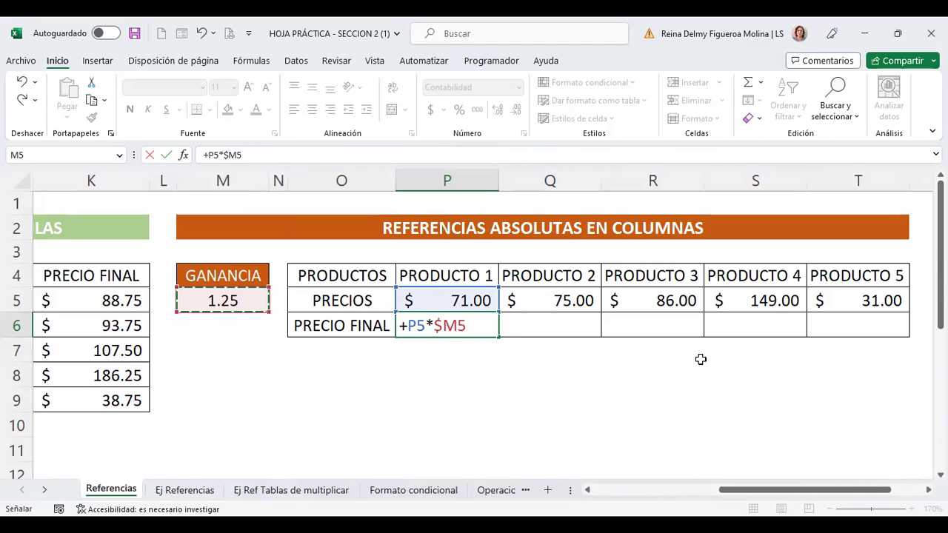
{"action": "key", "text": "Return"}
{"action": "key", "text": "Up"}
- Fill P6's final-price formula across to T6, giving 93.75, 107.50, 186.25 and 38.75
{"action": "left_click_drag", "start_coordinate": [496, 339], "coordinate": [584, 336]}
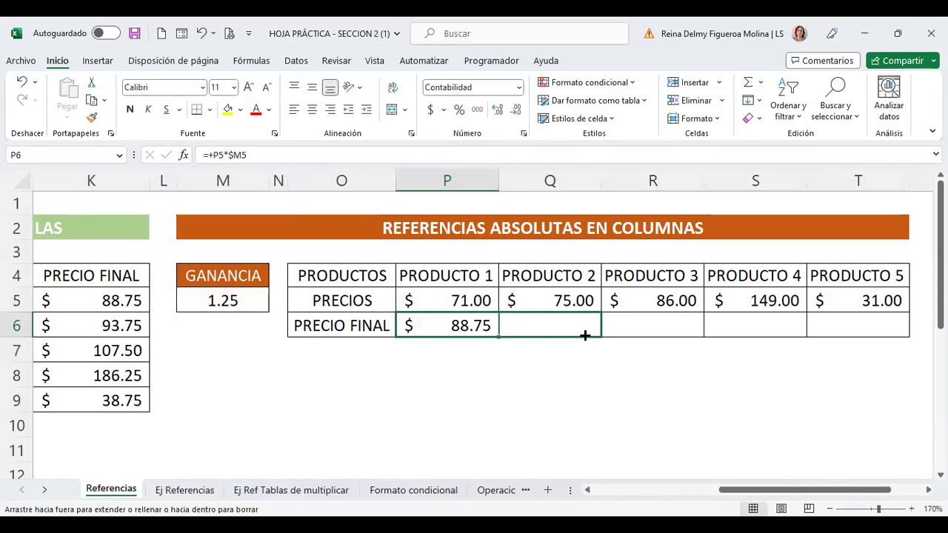
{"action": "left_click_drag", "start_coordinate": [584, 335], "coordinate": [872, 339]}
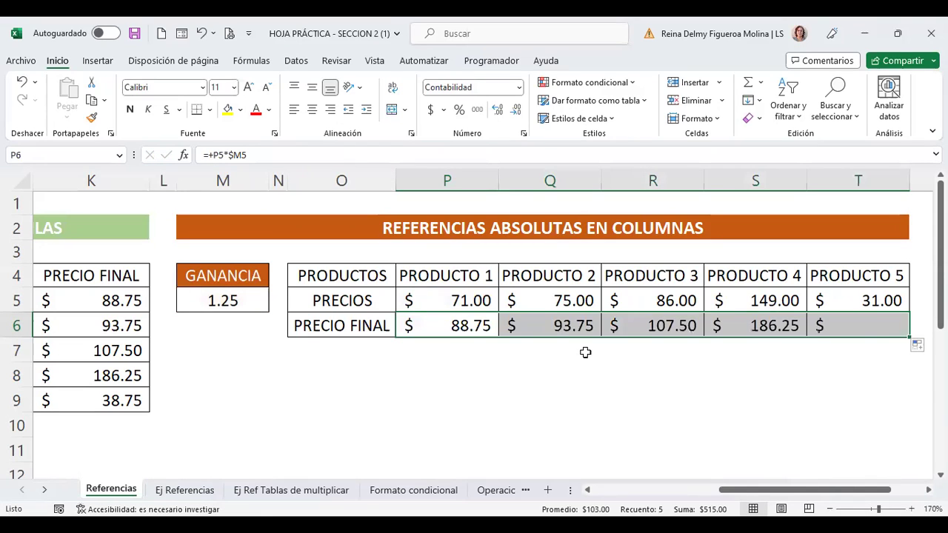
{"action": "left_click", "coordinate": [554, 329]}
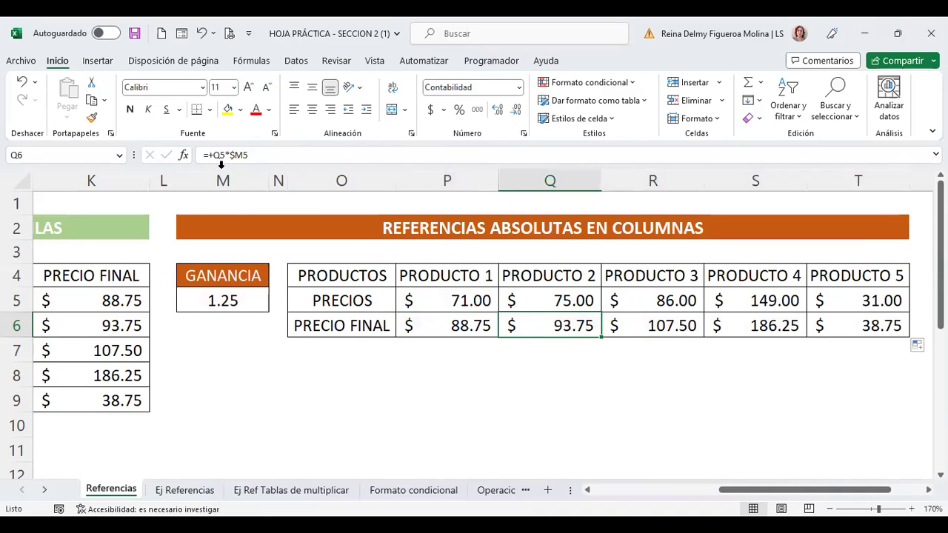
- Review the copied formulas in Q6, R6 and P6 against the 1.25 profit factor in M5
{"action": "key", "text": "Right"}
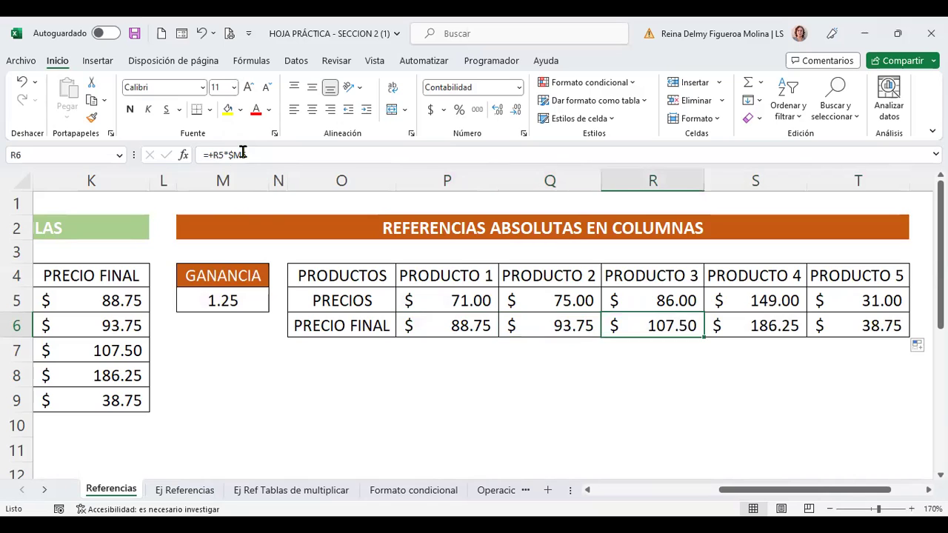
{"action": "left_click", "coordinate": [224, 180]}
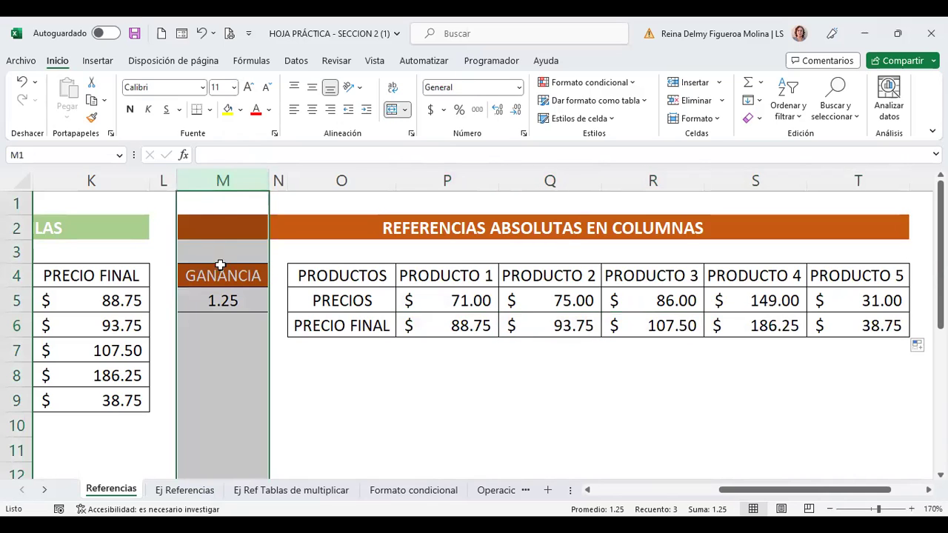
{"action": "left_click", "coordinate": [225, 300]}
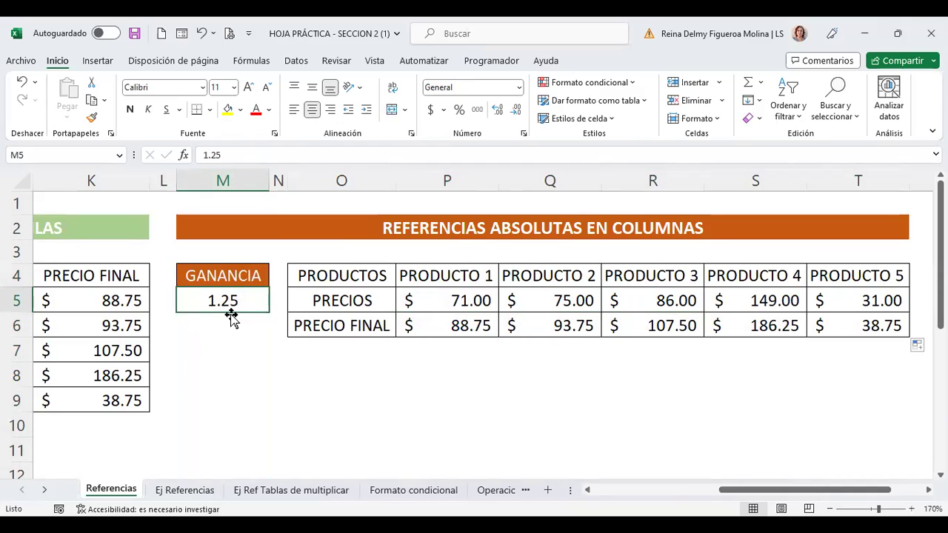
{"action": "left_click", "coordinate": [463, 325]}
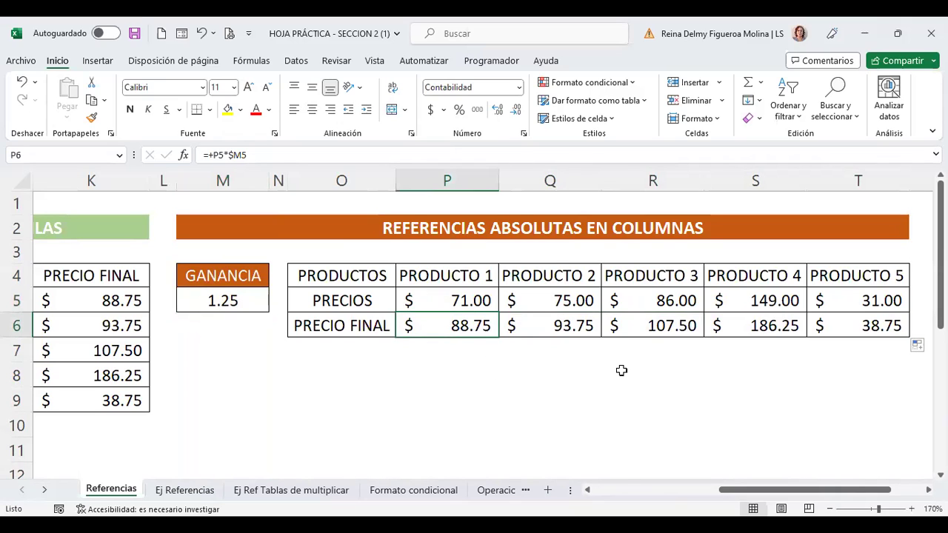
{"action": "left_click", "coordinate": [552, 324]}
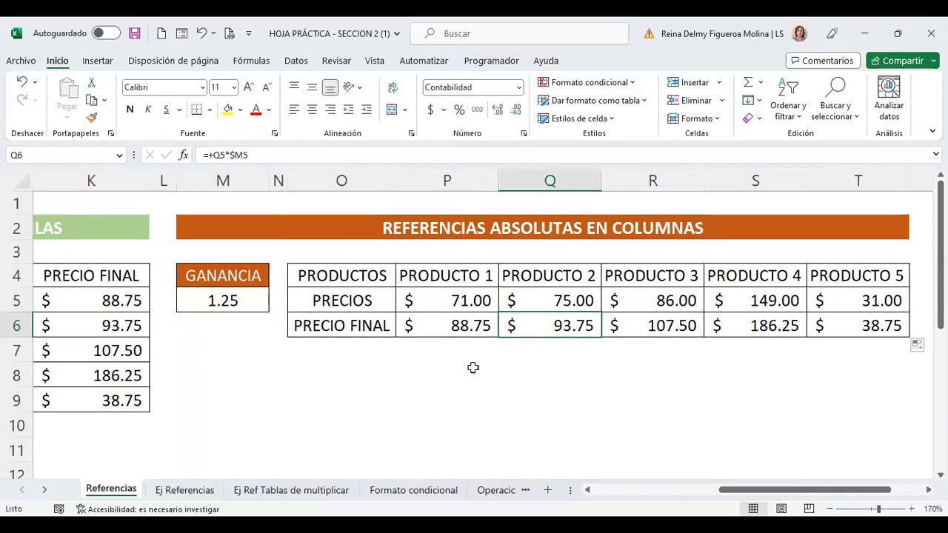
{"action": "key", "text": "Right"}
{"action": "key", "text": "Right"}
{"action": "key", "text": "Right"}
{"action": "key", "text": "Right"}
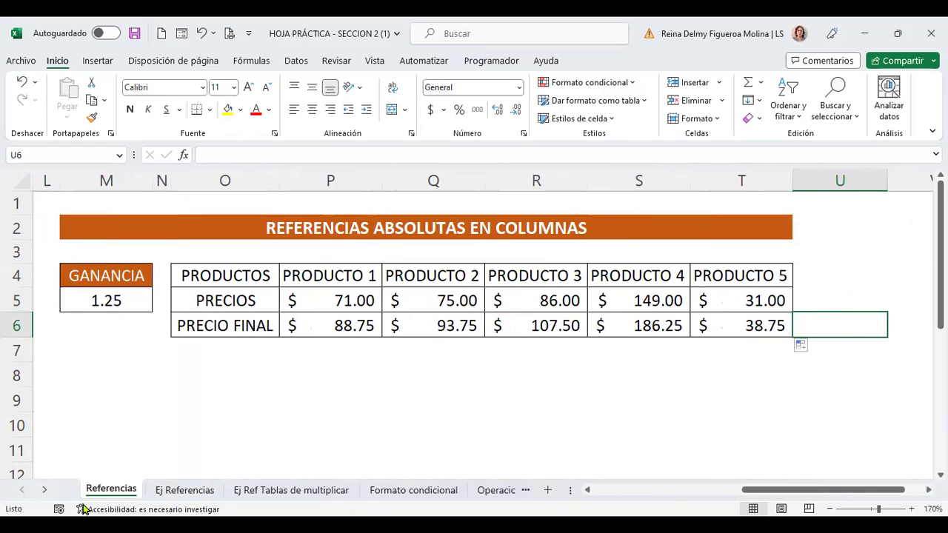
{"action": "left_click", "coordinate": [44, 492]}
{"action": "left_click", "coordinate": [44, 492]}
{"action": "left_click", "coordinate": [45, 492]}
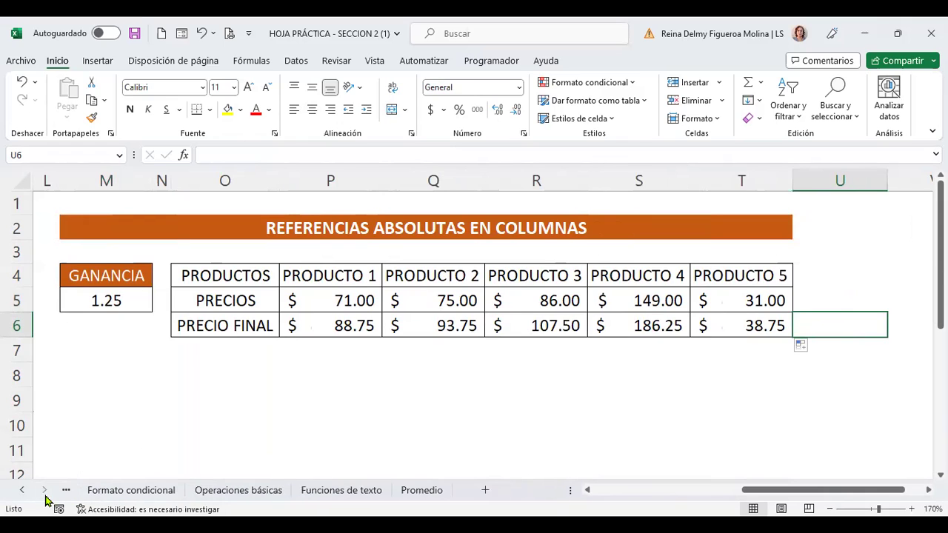
{"action": "left_click", "coordinate": [23, 491]}
{"action": "left_click", "coordinate": [23, 492]}
{"action": "left_click", "coordinate": [23, 492]}
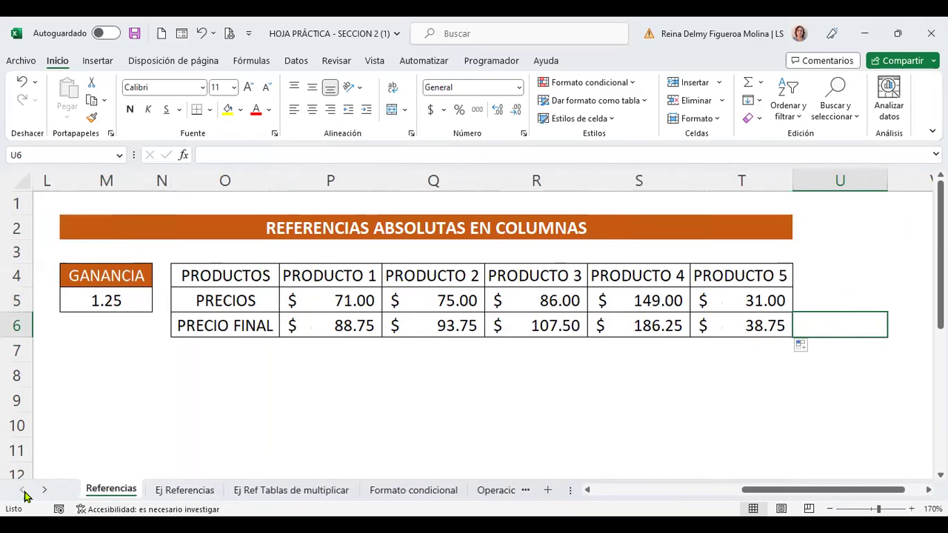
- Add a new sheet Hoja1 and raise its whole grid's font size to 14
{"action": "left_click", "coordinate": [549, 491]}
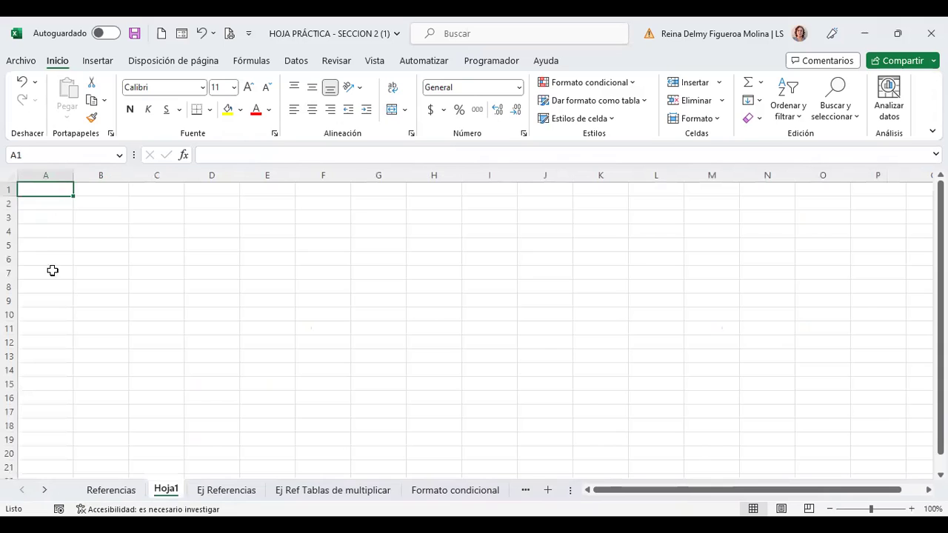
{"action": "left_click", "coordinate": [8, 175]}
{"action": "left_click", "coordinate": [248, 87]}
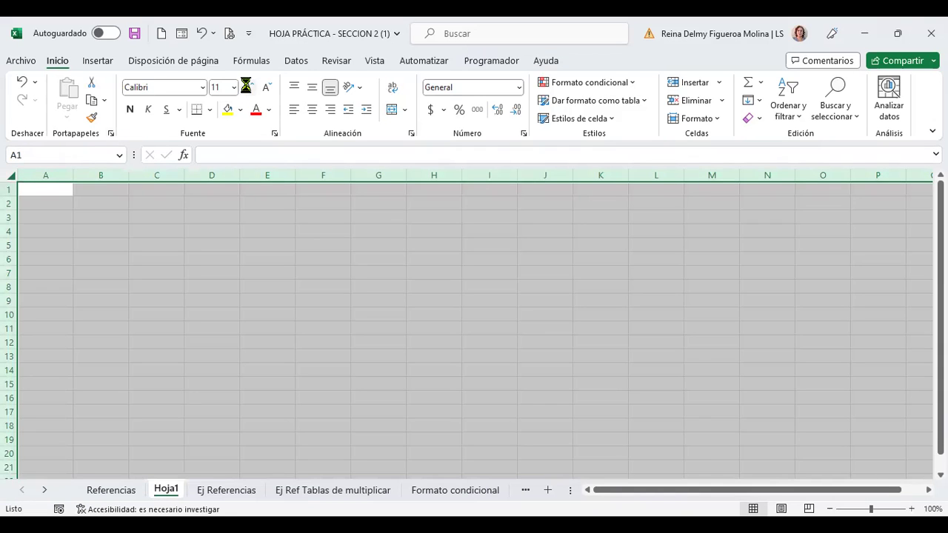
{"action": "left_click", "coordinate": [248, 87]}
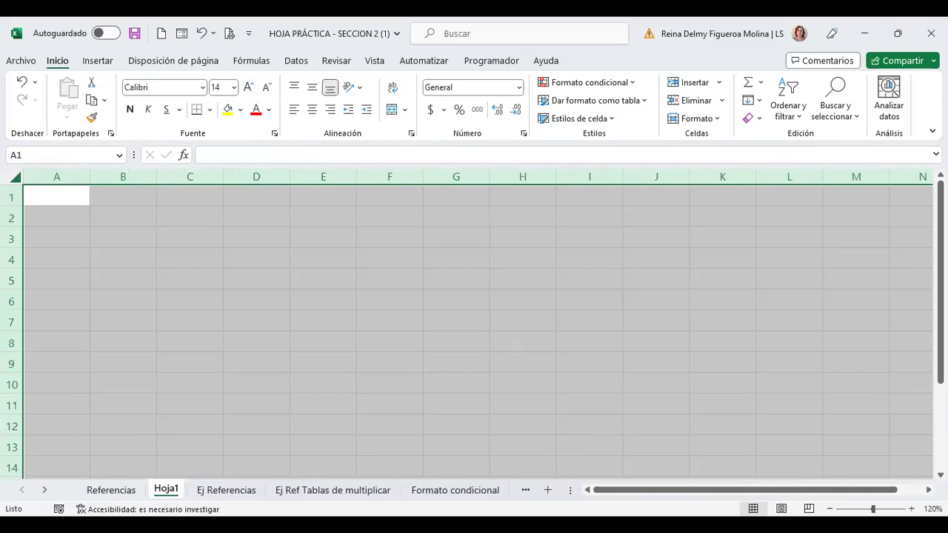
- Switch through Ej Referencias and Hoja1 back to the Referencias sheet
{"action": "left_click", "coordinate": [231, 490]}
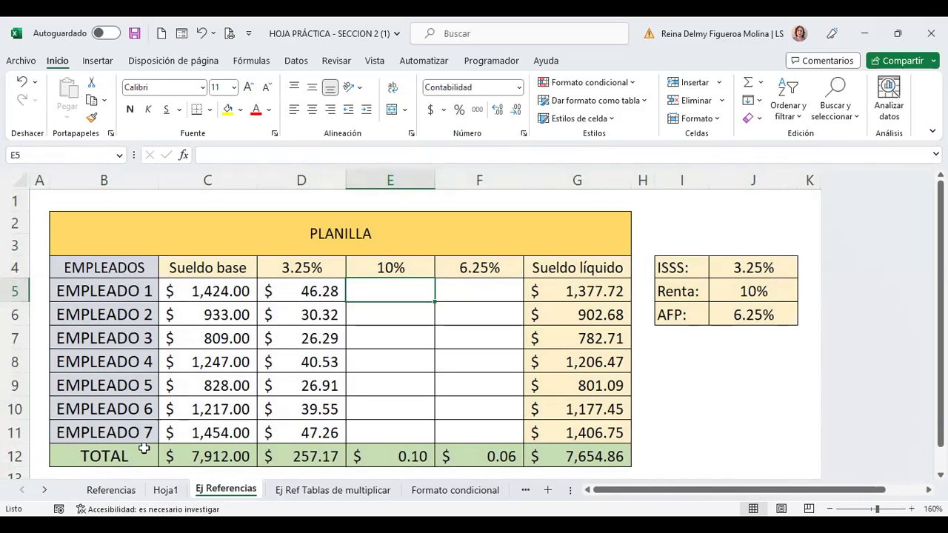
{"action": "left_click", "coordinate": [165, 491]}
{"action": "left_click", "coordinate": [108, 490]}
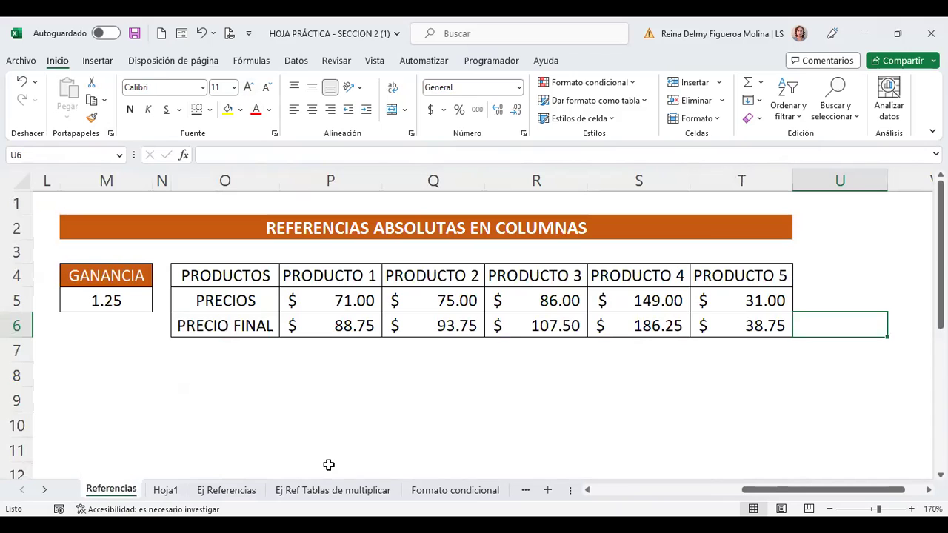
- Copy the product names and prices in I5:J9 on Referencias
{"action": "left_click", "coordinate": [696, 491]}
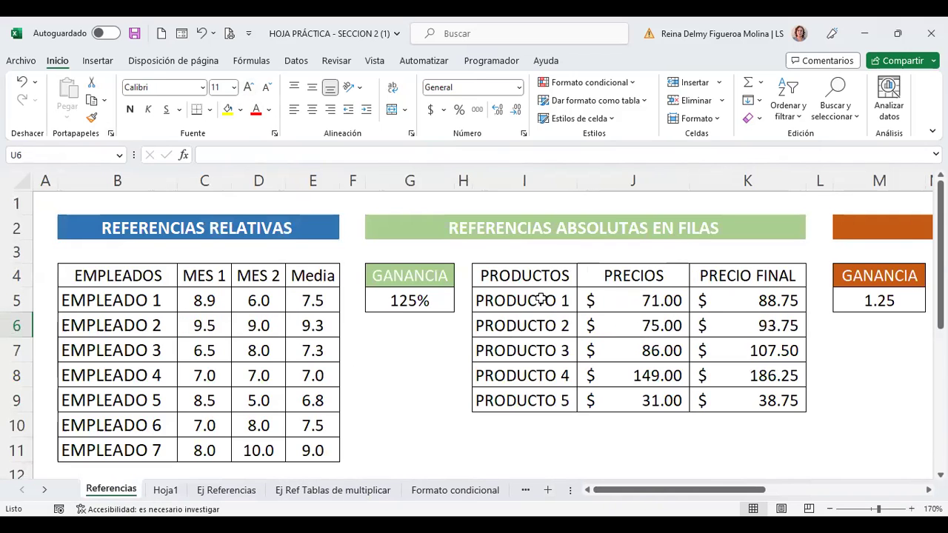
{"action": "left_click_drag", "start_coordinate": [541, 299], "coordinate": [634, 395]}
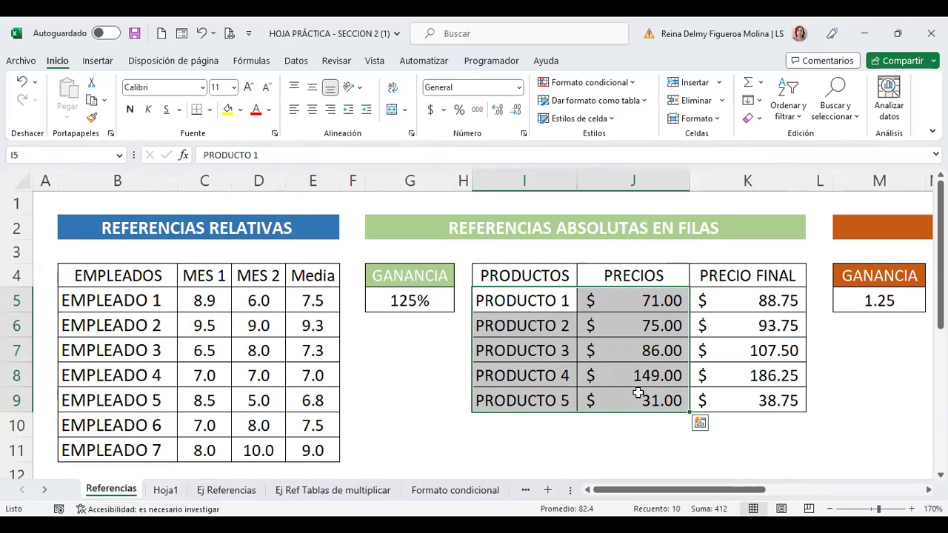
{"action": "key", "text": "ctrl+c"}
- Paste them into Hoja1 starting at A2 and autofit column A to the product names
{"action": "left_click", "coordinate": [164, 491]}
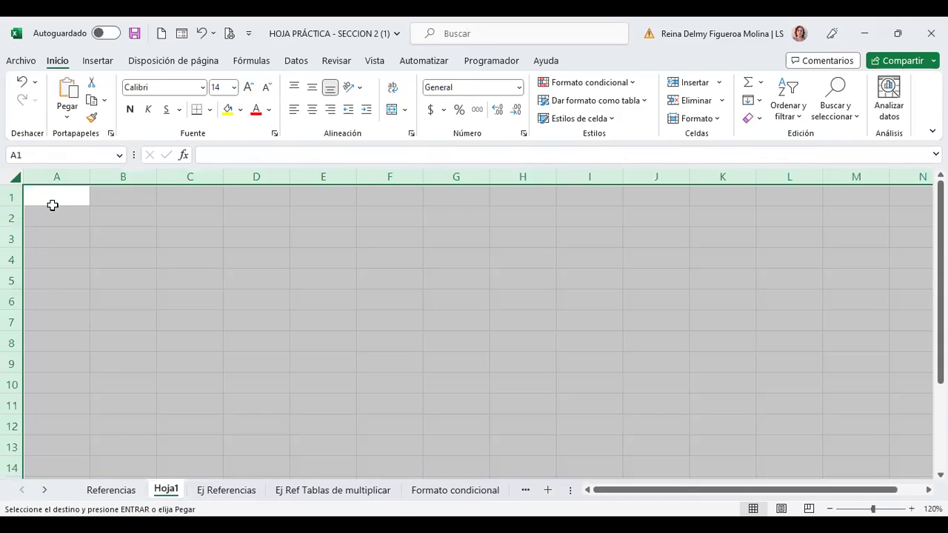
{"action": "left_click", "coordinate": [45, 210]}
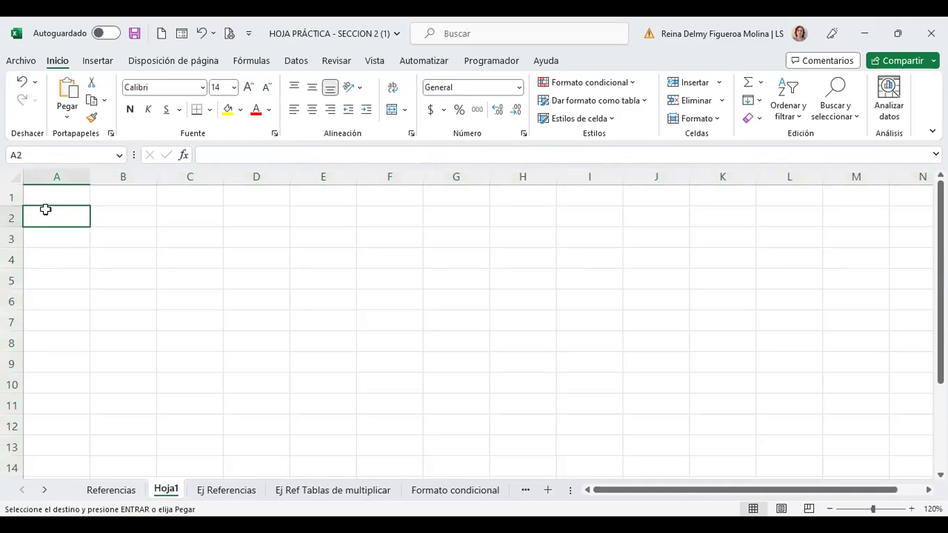
{"action": "key", "text": "ctrl+v"}
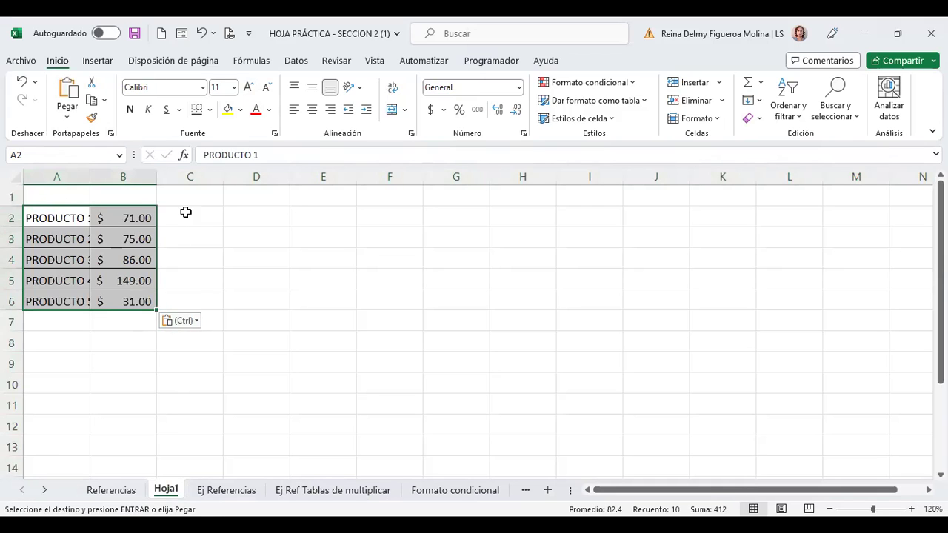
{"action": "double_click", "coordinate": [90, 178]}
{"action": "left_click", "coordinate": [186, 223]}
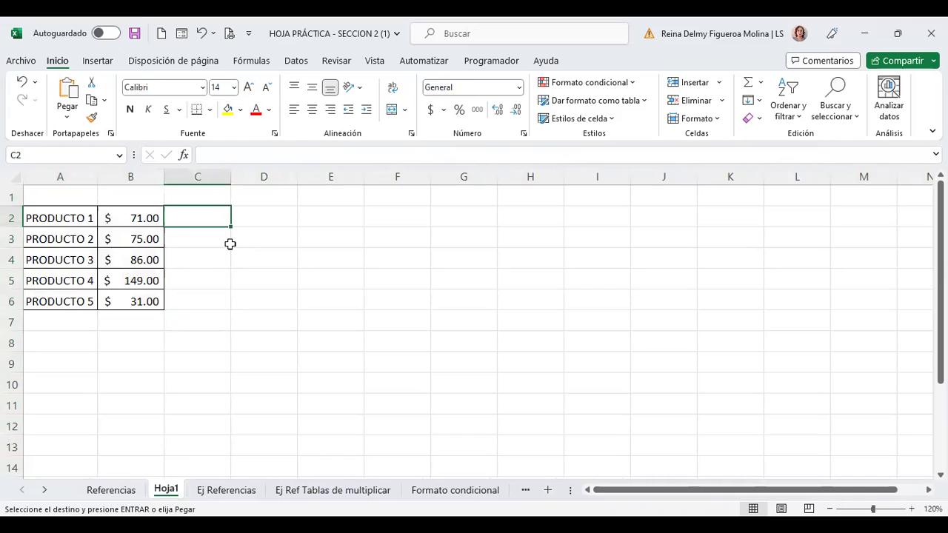
{"action": "left_click", "coordinate": [204, 200]}
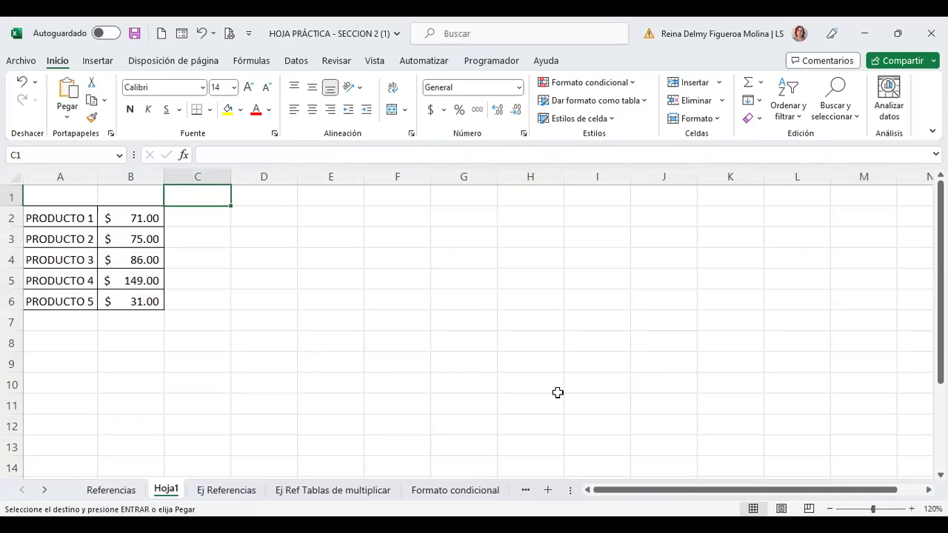
- Enter the headers 1%, 1.05% and 1.20% in C1, D1 and E1
{"action": "type", "text": "1%"}
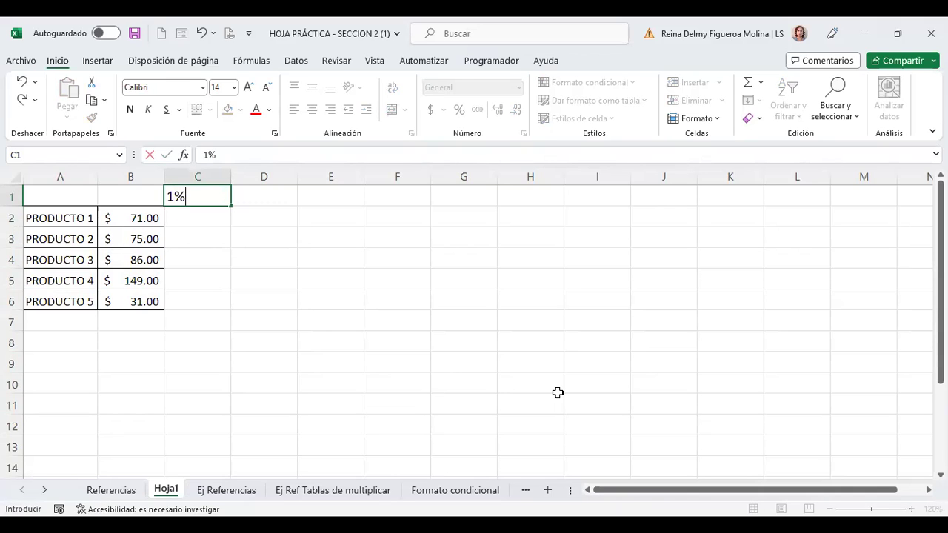
{"action": "key", "text": "Tab"}
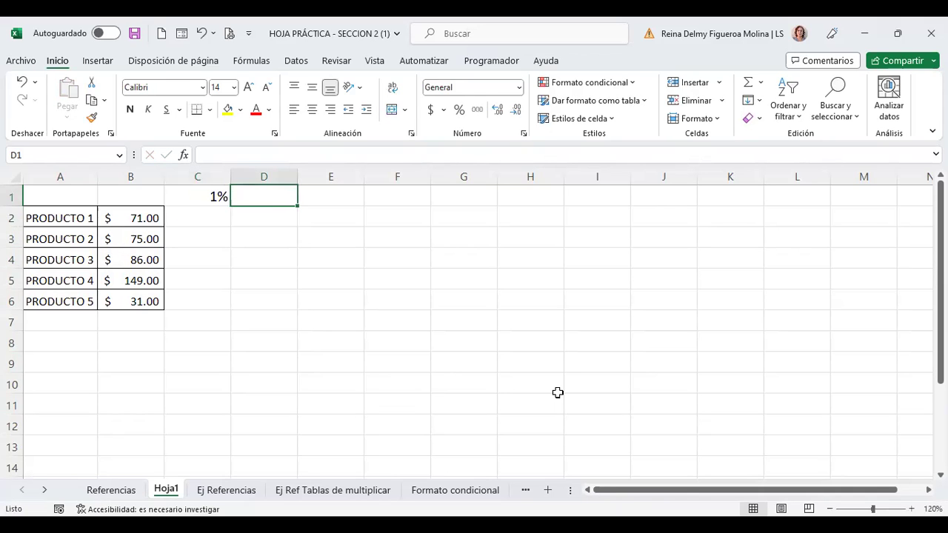
{"action": "type", "text": "1.05"}
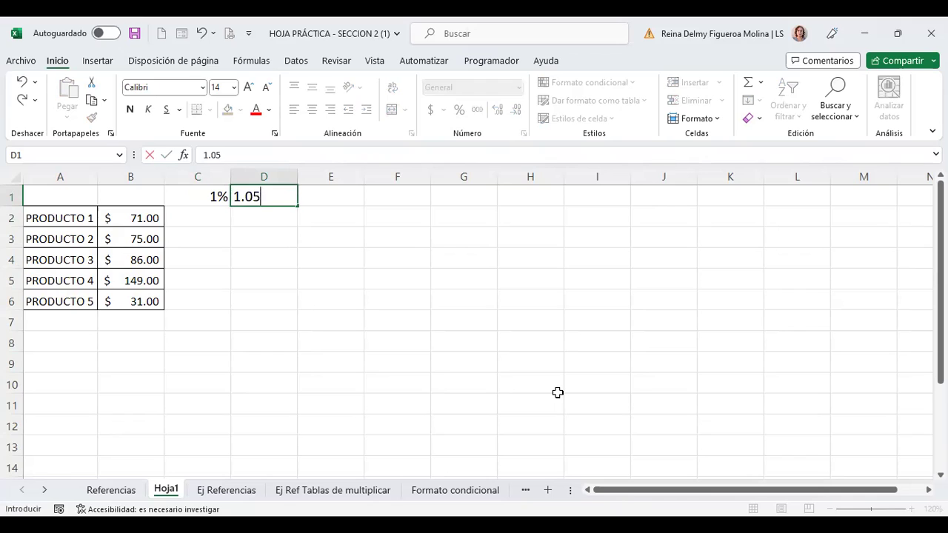
{"action": "type", "text": "%"}
{"action": "key", "text": "Tab"}
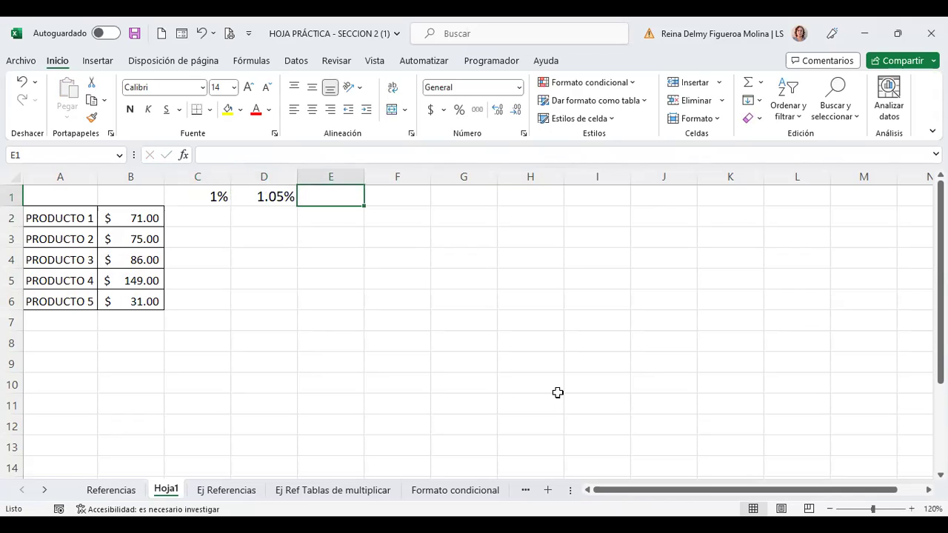
{"action": "type", "text": "1.20"}
{"action": "type", "text": "%"}
{"action": "key", "text": "Return"}
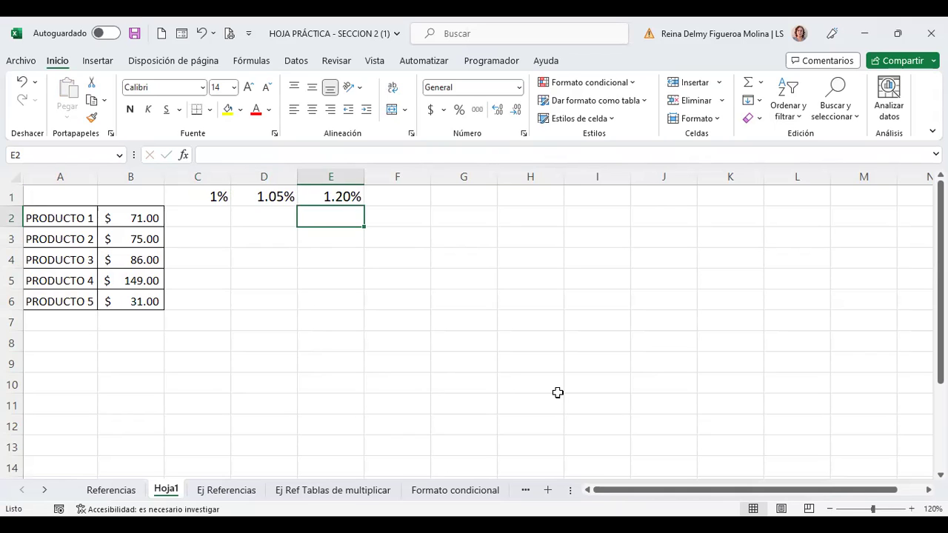
- Look over the prices in B2:B6 and the result area C2:E6, ending in C2
{"action": "left_click", "coordinate": [149, 219]}
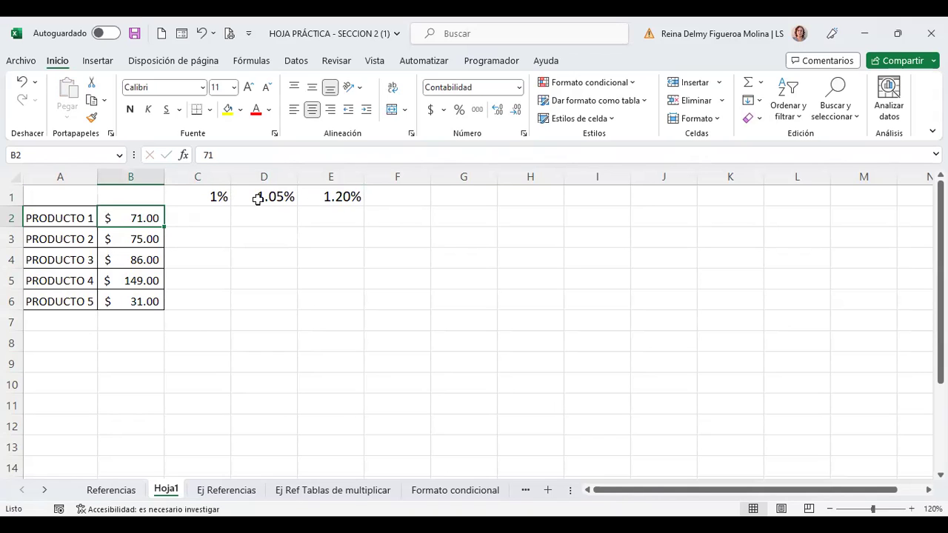
{"action": "left_click_drag", "start_coordinate": [207, 192], "coordinate": [339, 195]}
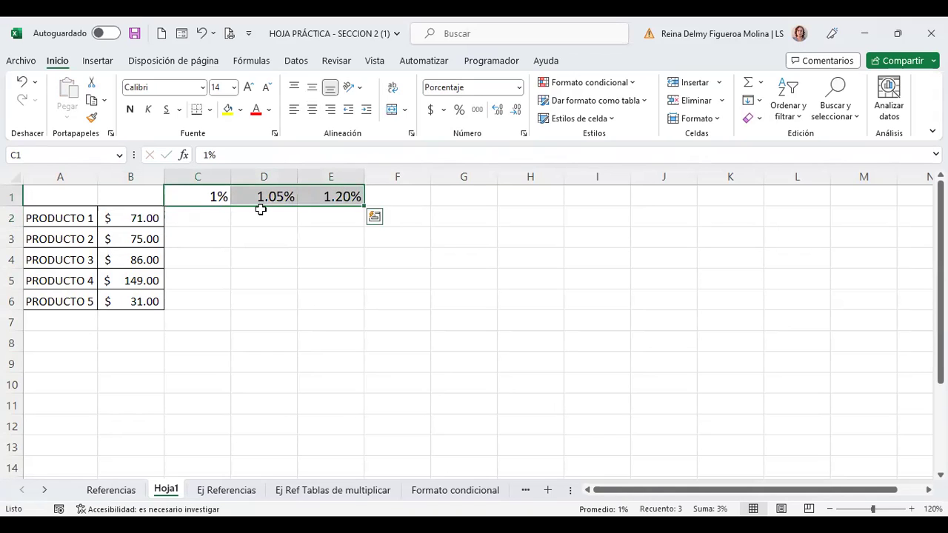
{"action": "left_click", "coordinate": [212, 215]}
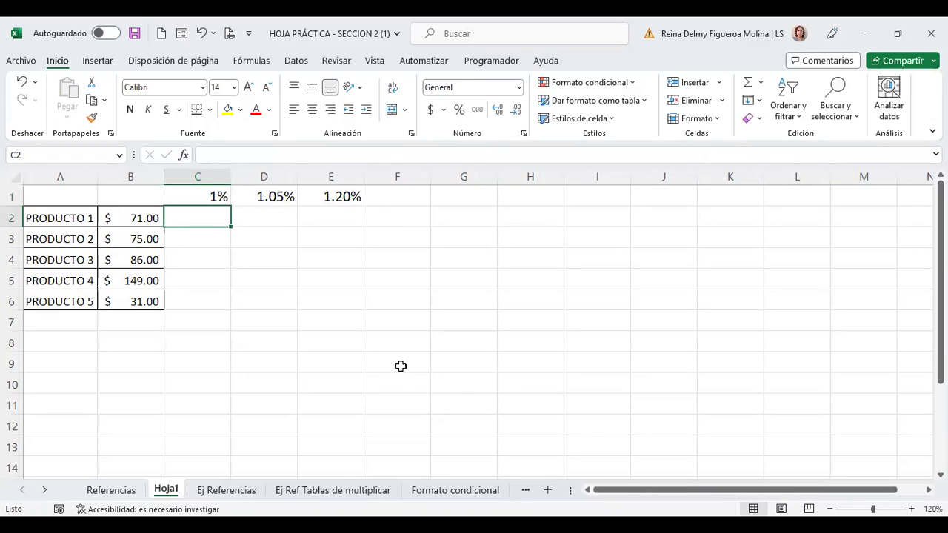
{"action": "left_click_drag", "start_coordinate": [145, 214], "coordinate": [143, 300]}
{"action": "mouse_move", "coordinate": [215, 219]}
{"action": "left_mouse_down"}
{"action": "mouse_move", "coordinate": [330, 232]}
{"action": "mouse_move", "coordinate": [343, 311]}
{"action": "mouse_move", "coordinate": [358, 243]}
{"action": "mouse_move", "coordinate": [345, 296]}
{"action": "left_mouse_up"}
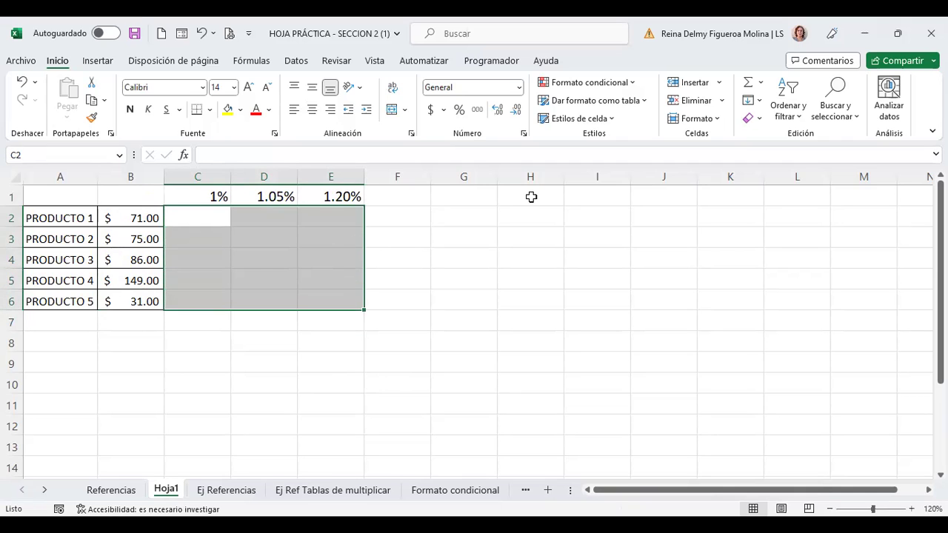
{"action": "key", "text": "Left"}
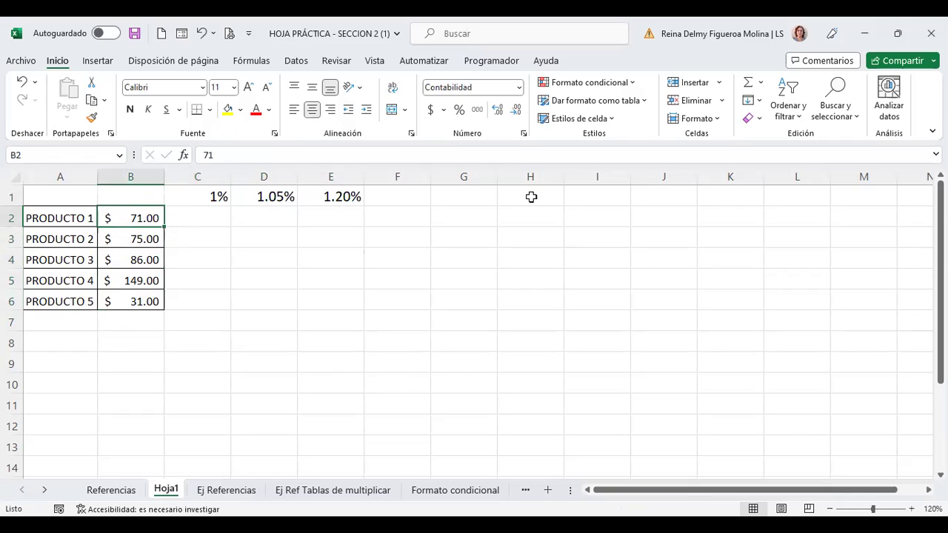
{"action": "key", "text": "Up"}
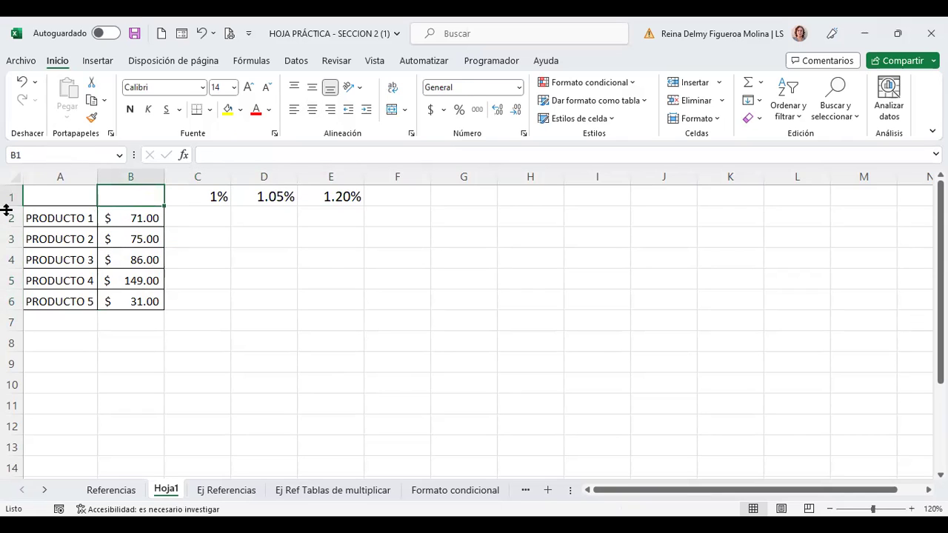
{"action": "left_click", "coordinate": [10, 195]}
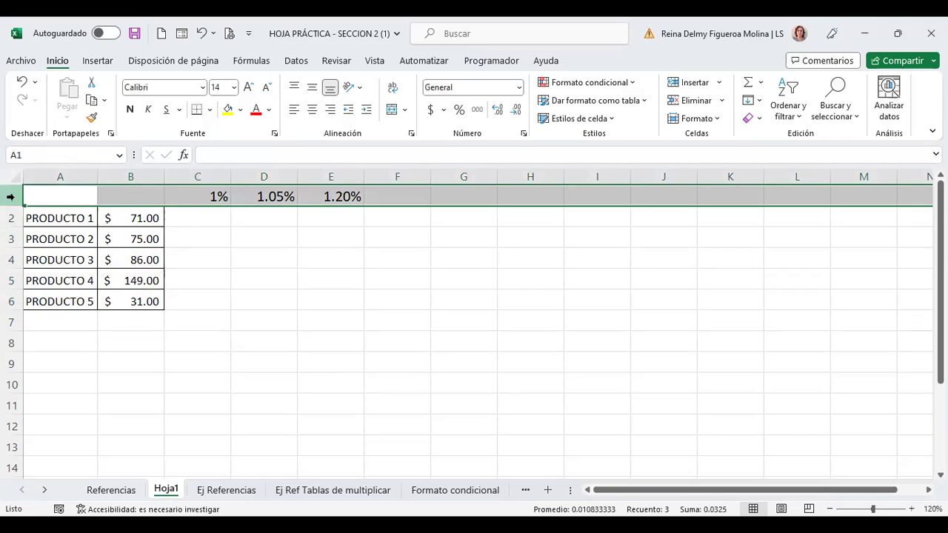
{"action": "left_click", "coordinate": [197, 220]}
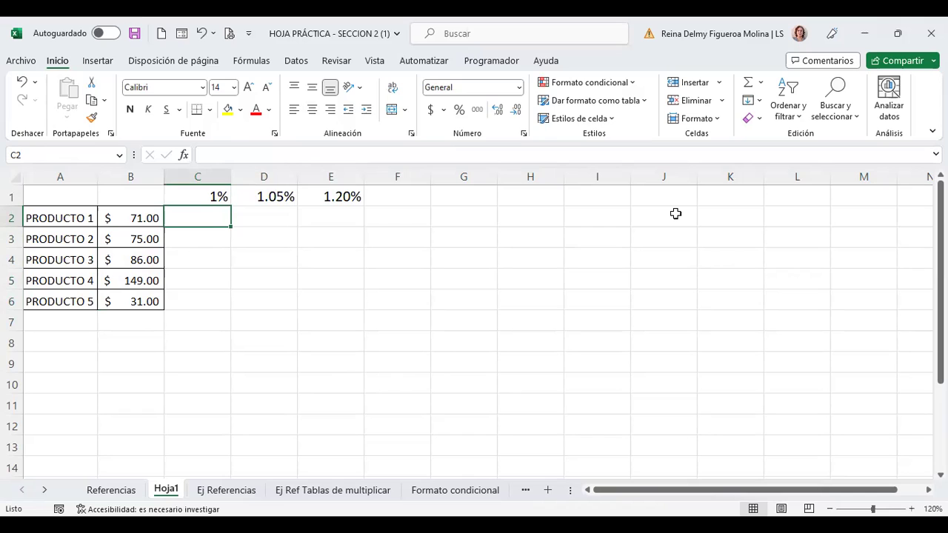
- Enter =B2*C1 in C2 to compute PRODUCTO 1's 1% increase
{"action": "type", "text": "="}
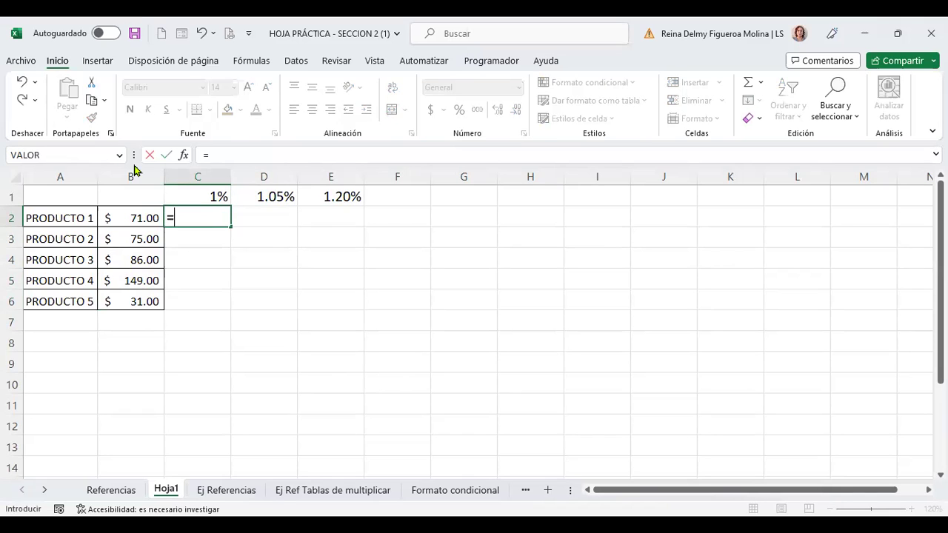
{"action": "left_click", "coordinate": [141, 217]}
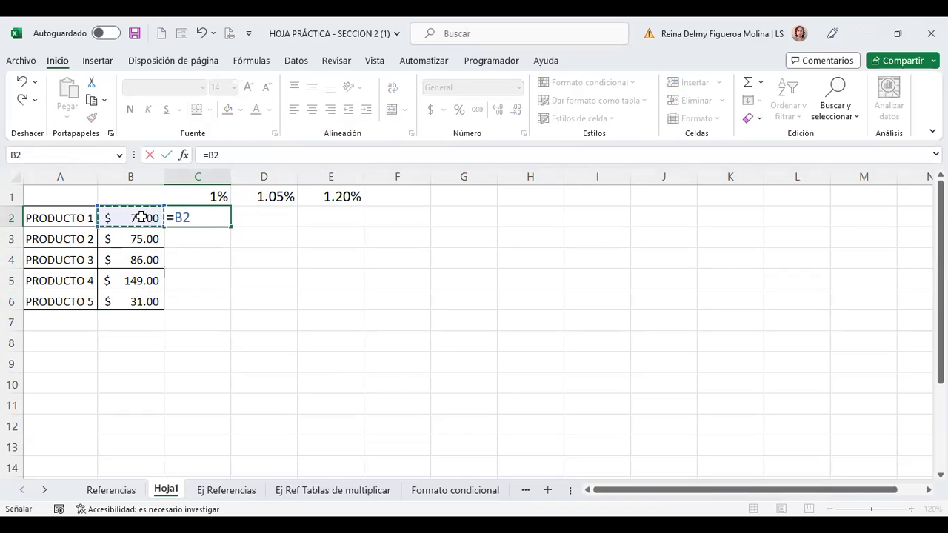
{"action": "type", "text": "*"}
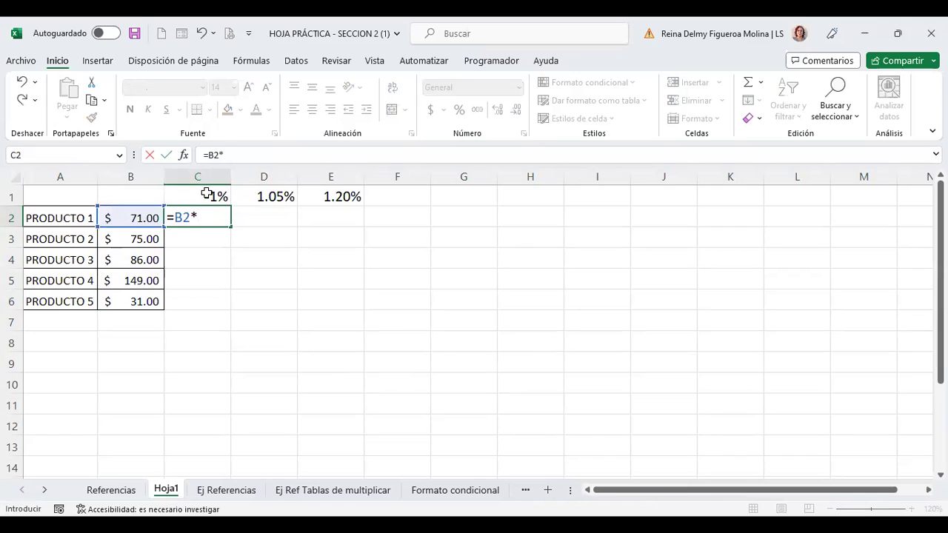
{"action": "left_click", "coordinate": [207, 194]}
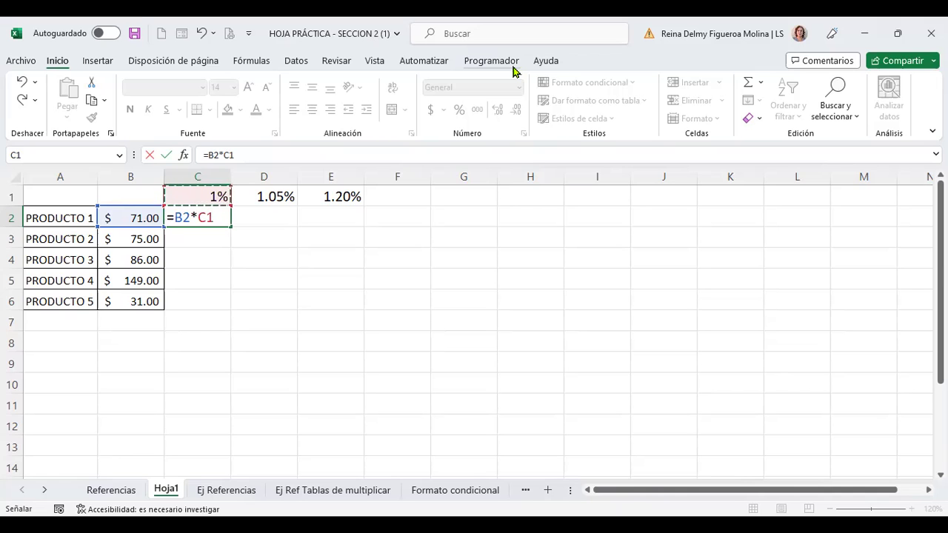
{"action": "key", "text": "Return"}
{"action": "key", "text": "Up"}
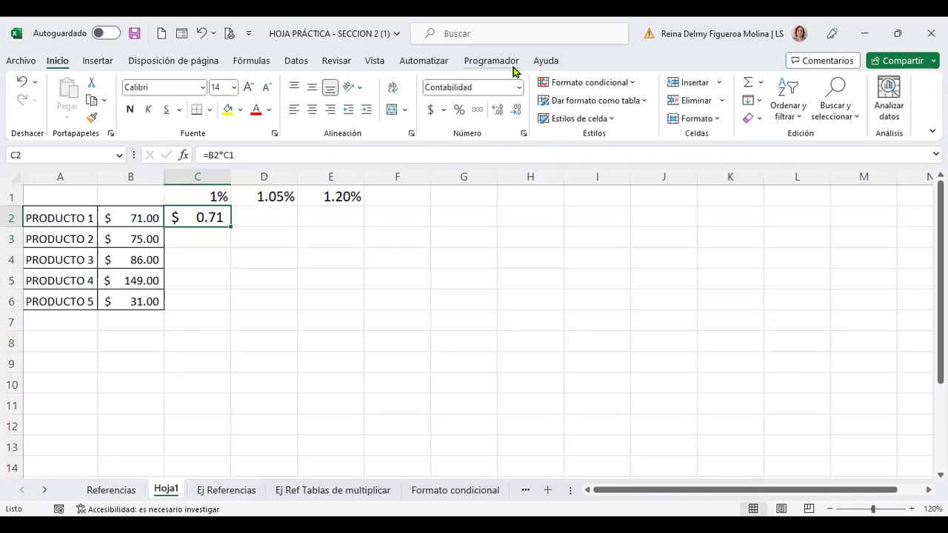
- Extend C2's formula to =B2*C1+B2 so it adds the original price
{"action": "key", "text": "F2"}
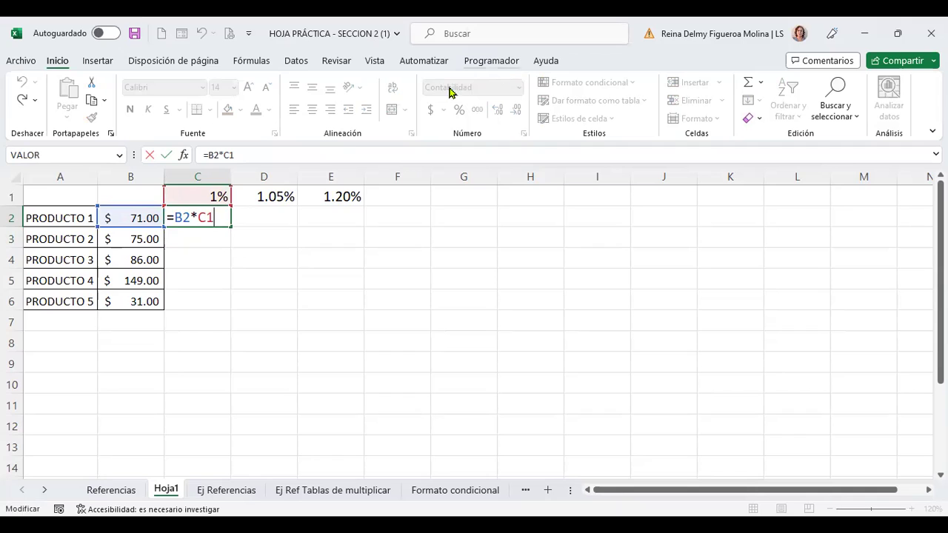
{"action": "type", "text": "+"}
{"action": "left_click", "coordinate": [133, 215]}
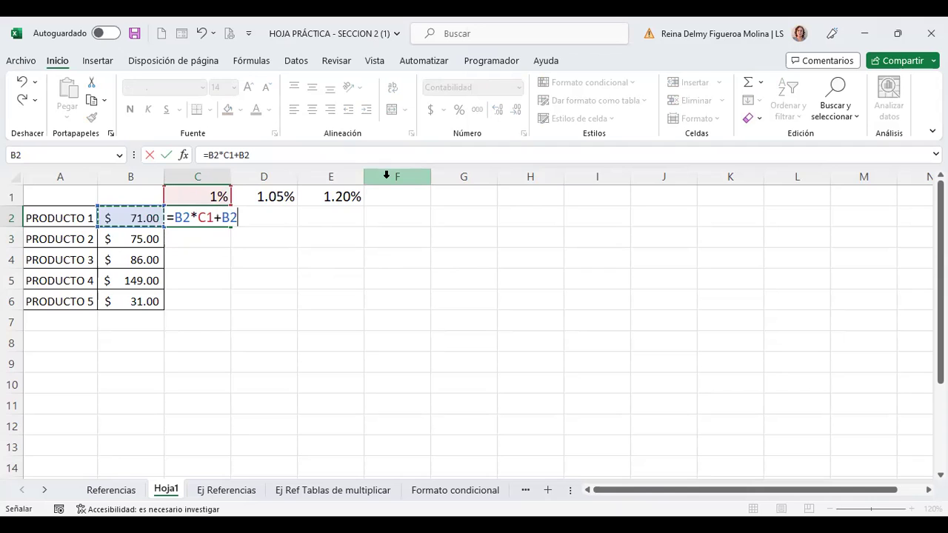
{"action": "key", "text": "Return"}
{"action": "key", "text": "Up"}
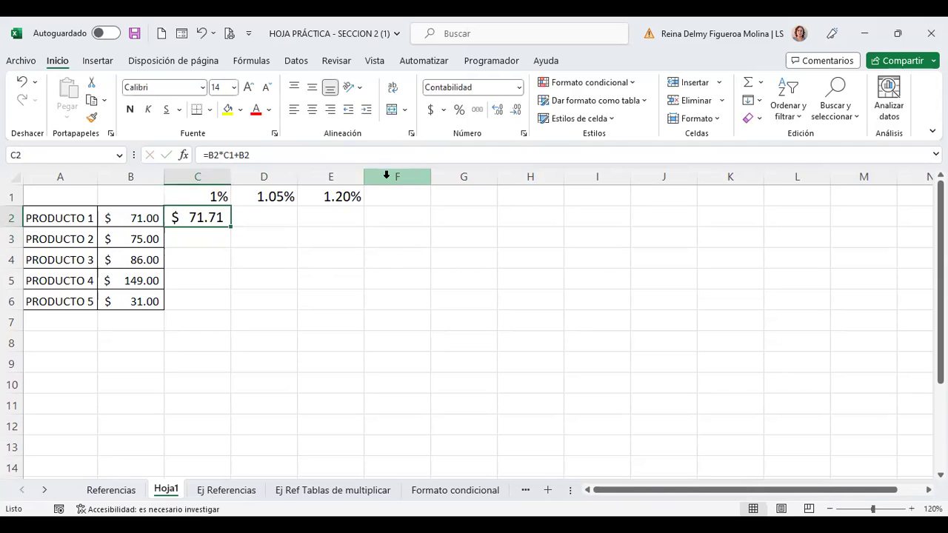
{"action": "key", "text": "F2"}
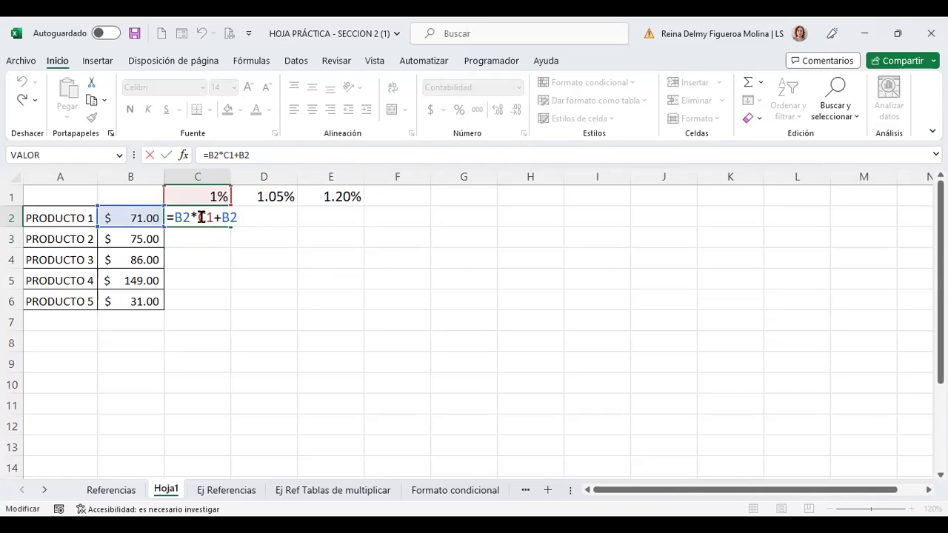
{"action": "key", "text": "Return"}
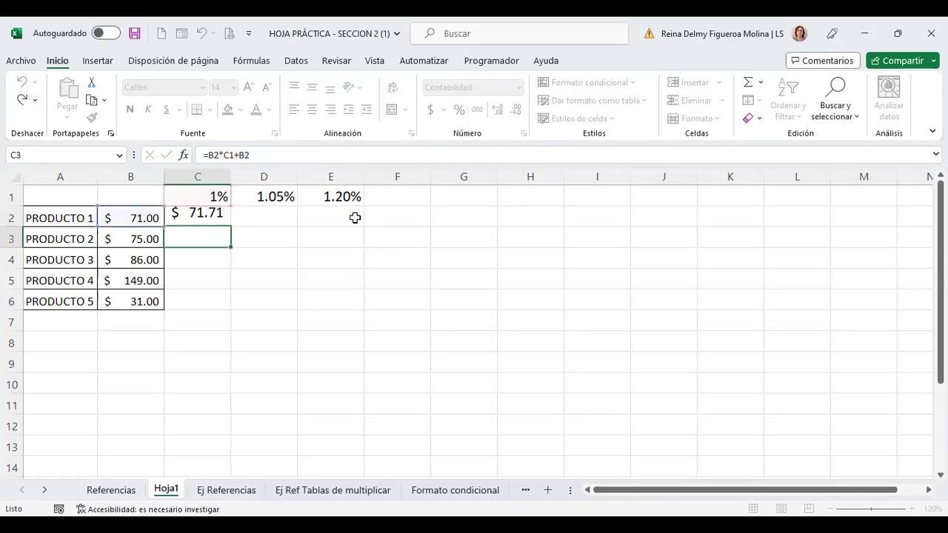
{"action": "key", "text": "Up"}
- Redo the +B2 addition in C2 and review the final =B2*C1+B2 formula giving 71.71
{"action": "key", "text": "F2"}
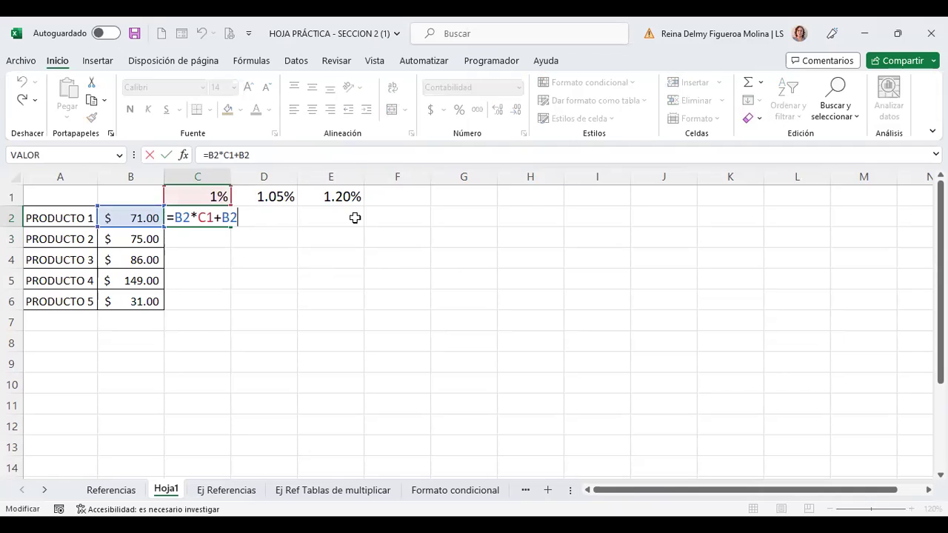
{"action": "key", "text": "BackSpace"}
{"action": "key", "text": "BackSpace"}
{"action": "key", "text": "BackSpace"}
{"action": "key", "text": "Return"}
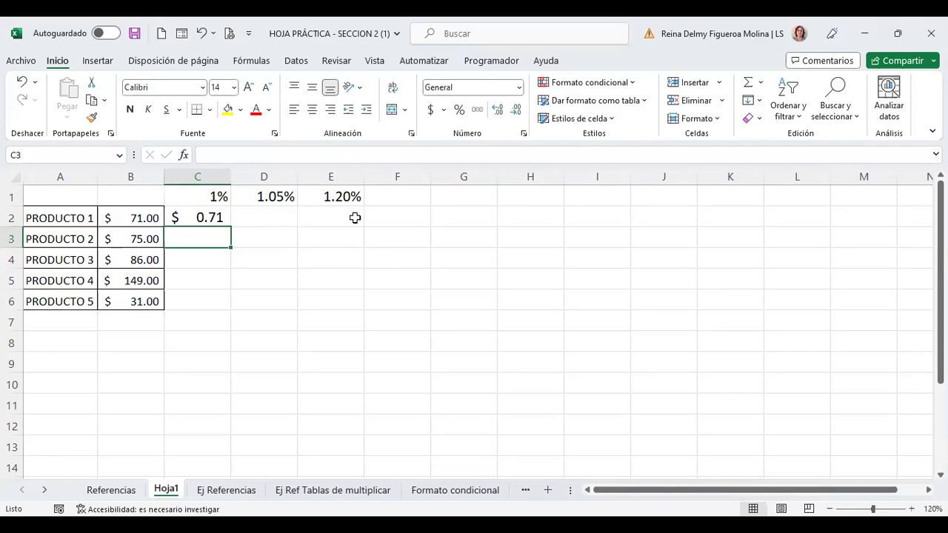
{"action": "key", "text": "Up"}
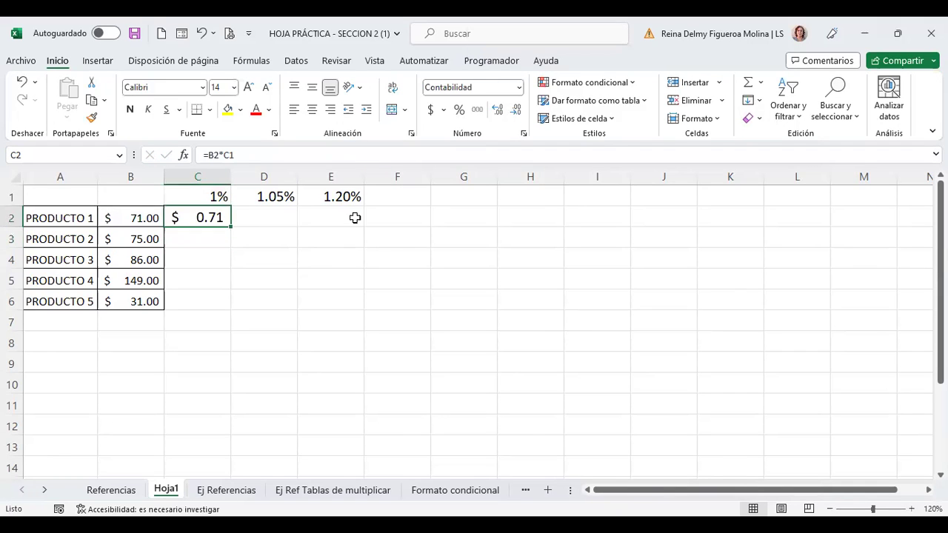
{"action": "key", "text": "F2"}
{"action": "type", "text": "+"}
{"action": "left_click", "coordinate": [137, 218]}
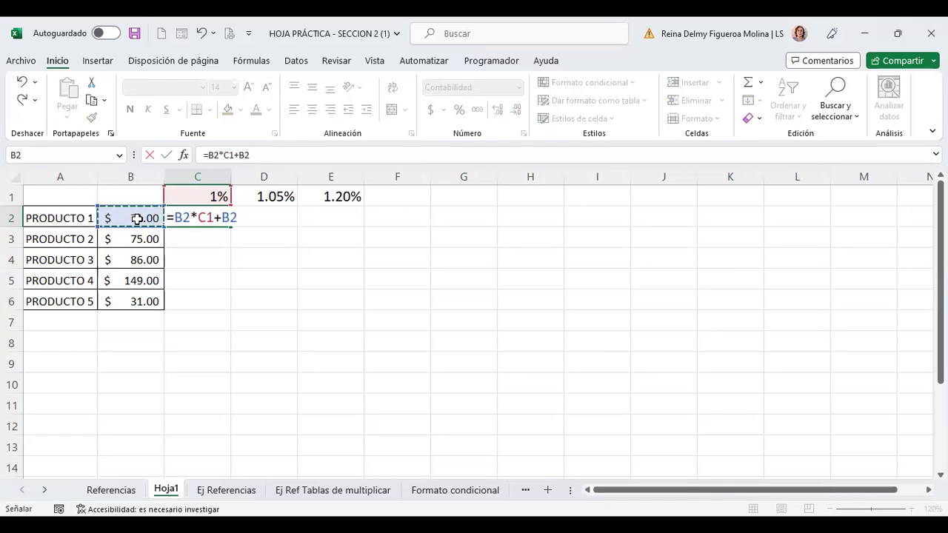
{"action": "key", "text": "Return"}
{"action": "key", "text": "Up"}
{"action": "key", "text": "F2"}
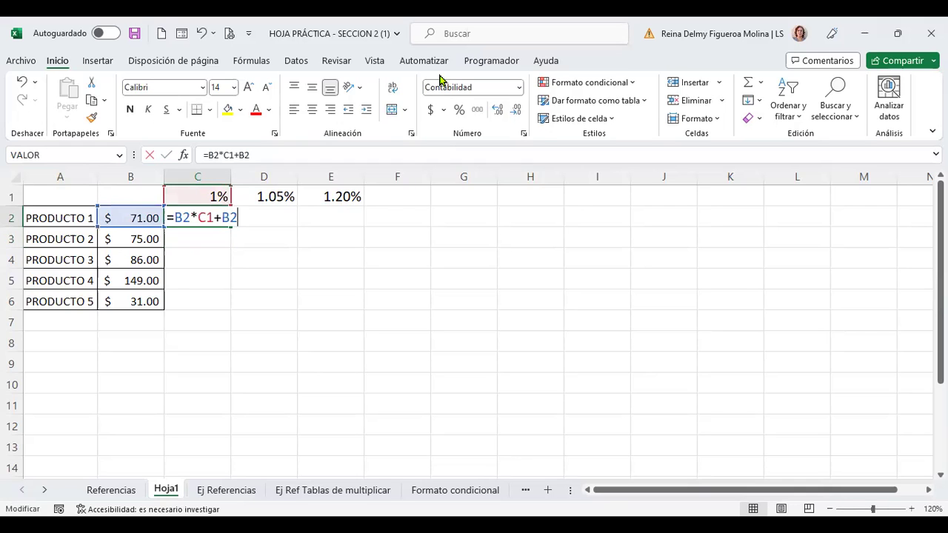
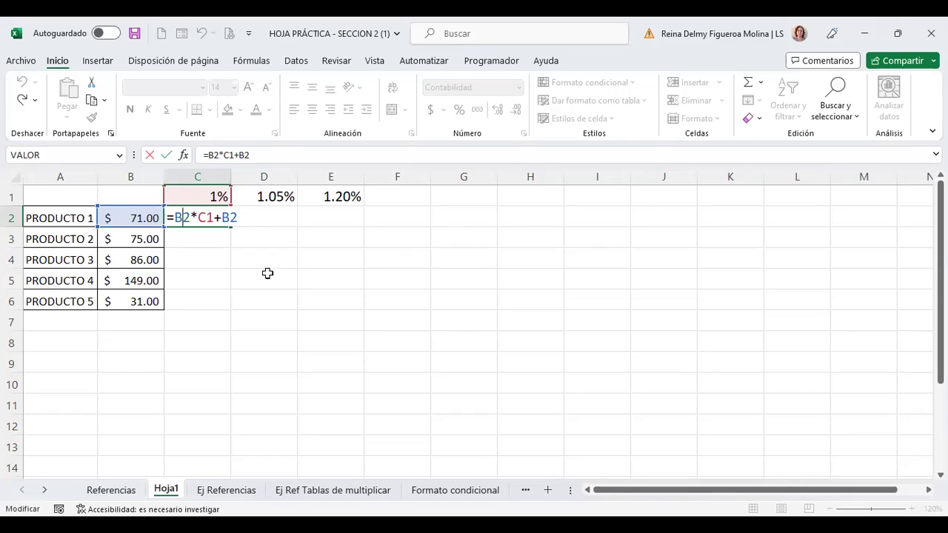
- Change both B2 references in C2 to $B2, giving =$B2*C1+$B2 ($71.71)
{"action": "key", "text": "F4"}
{"action": "key", "text": "F4"}
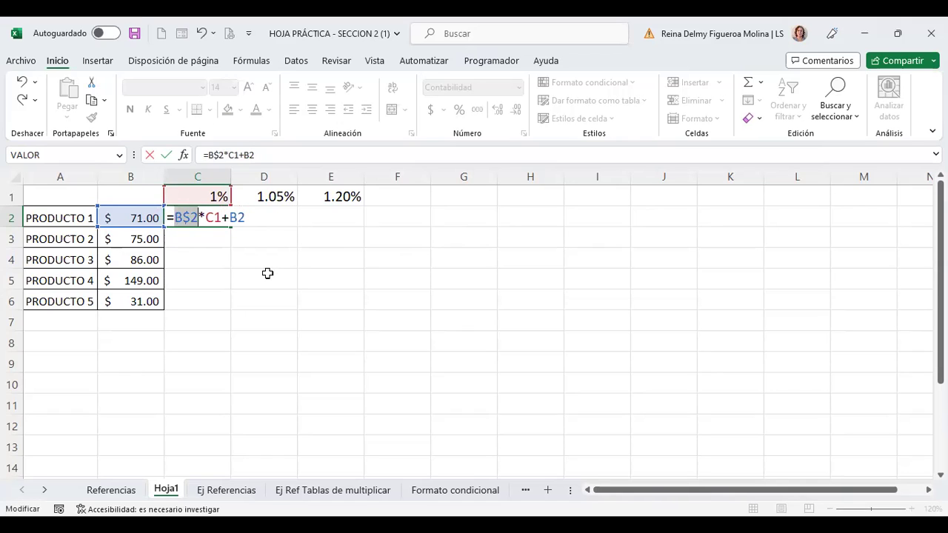
{"action": "key", "text": "F4"}
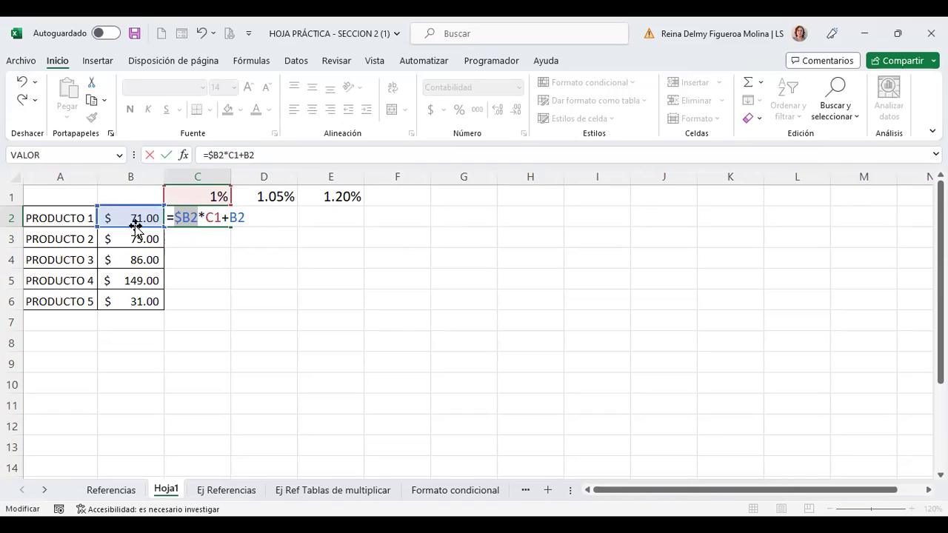
{"action": "left_click", "coordinate": [236, 217]}
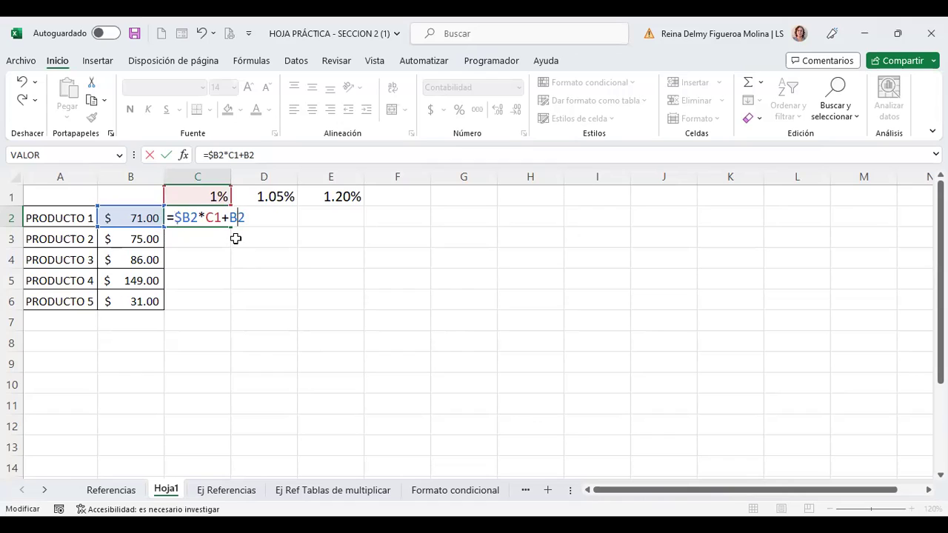
{"action": "key", "text": "F4"}
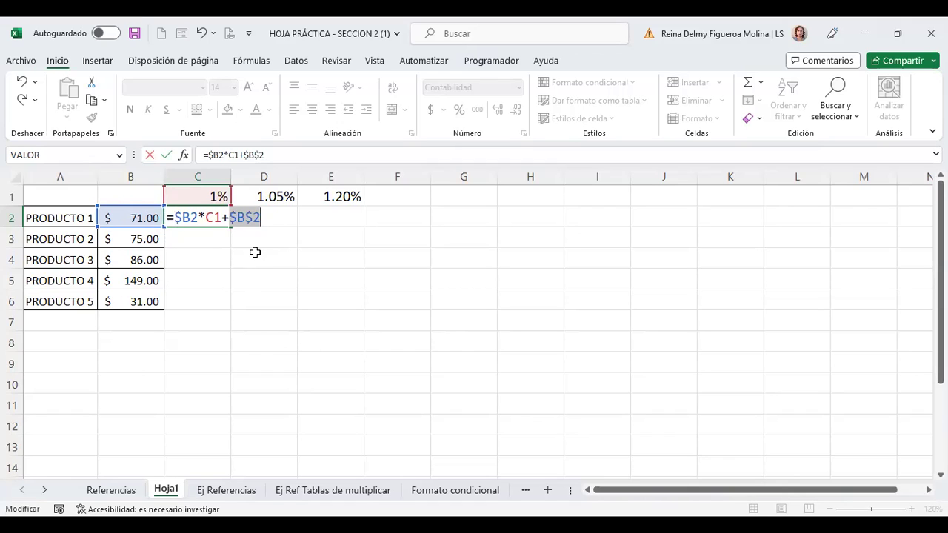
{"action": "key", "text": "F4"}
{"action": "key", "text": "F4"}
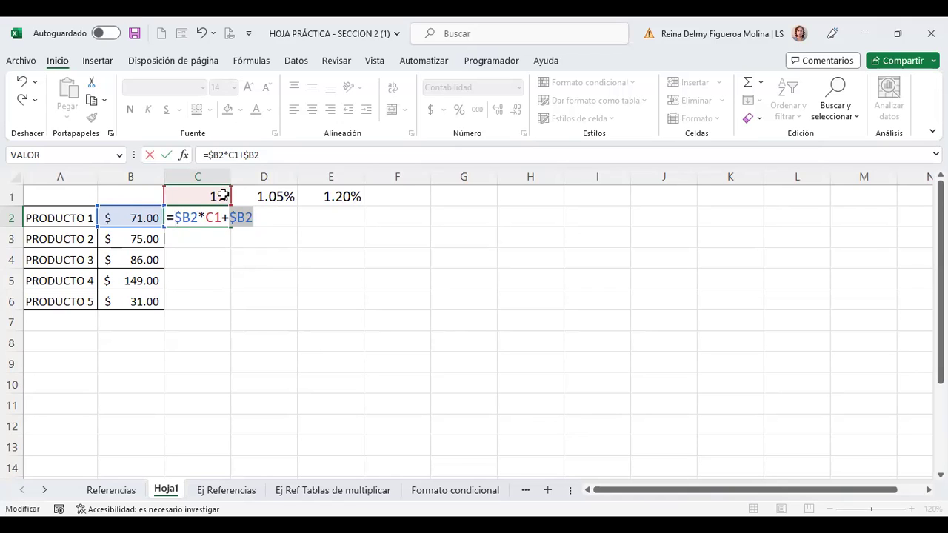
{"action": "key", "text": "Return"}
{"action": "key", "text": "Up"}
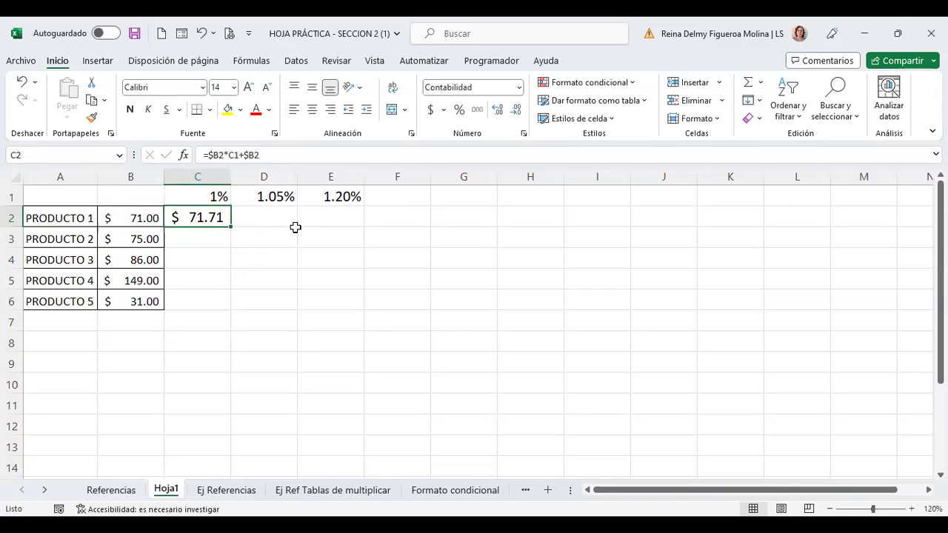
- Fill C2's formula across into D2 and E2, giving $71.75 and $71.85
{"action": "left_click_drag", "start_coordinate": [230, 225], "coordinate": [362, 226]}
{"action": "left_click", "coordinate": [282, 218]}
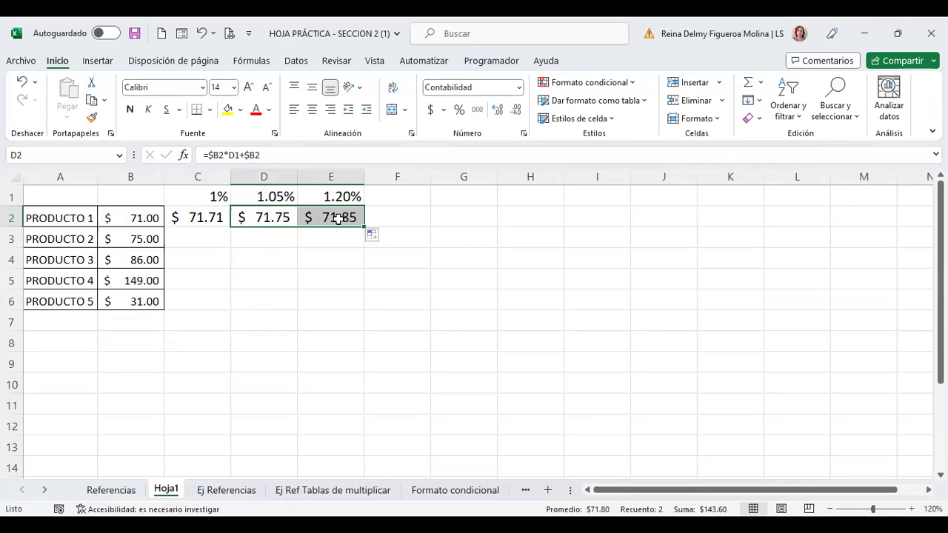
{"action": "left_click", "coordinate": [280, 213]}
- Inspect the copied formulas in D2 and E2, such as =$B2*E1+$B2
{"action": "key", "text": "F2"}
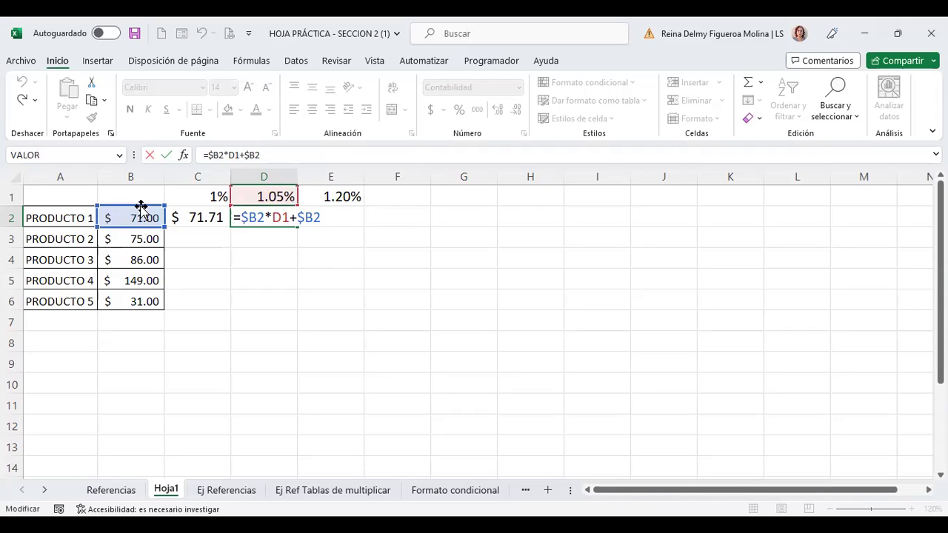
{"action": "left_click", "coordinate": [281, 217]}
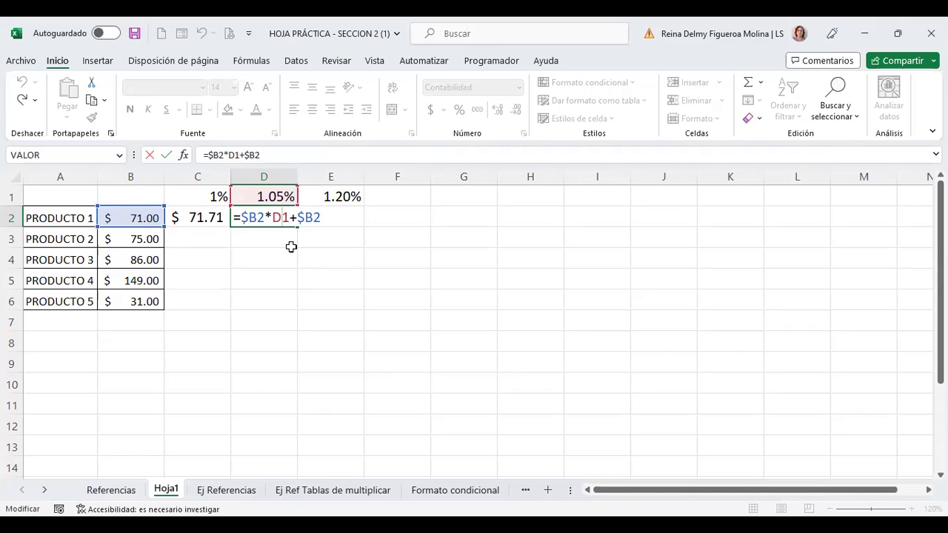
{"action": "key", "text": "Return"}
{"action": "key", "text": "Up"}
{"action": "key", "text": "Right"}
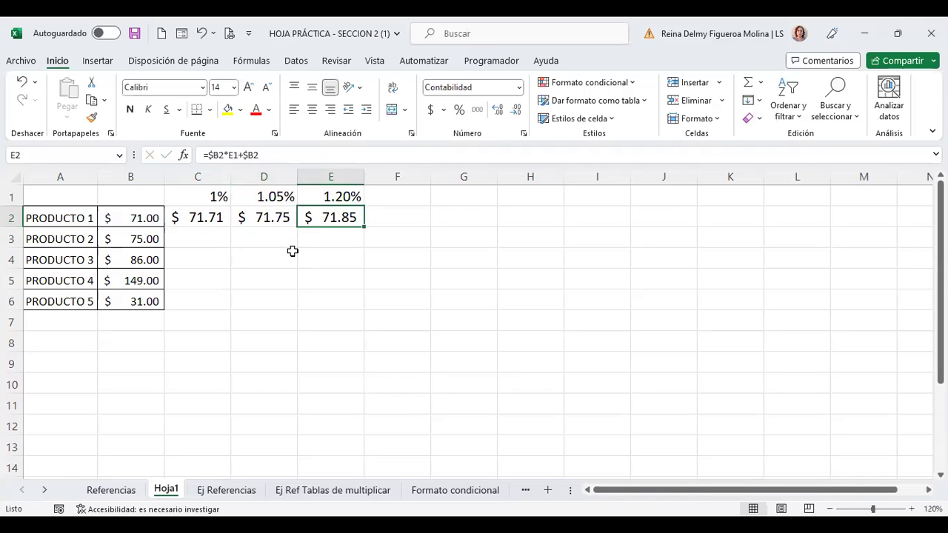
{"action": "key", "text": "F2"}
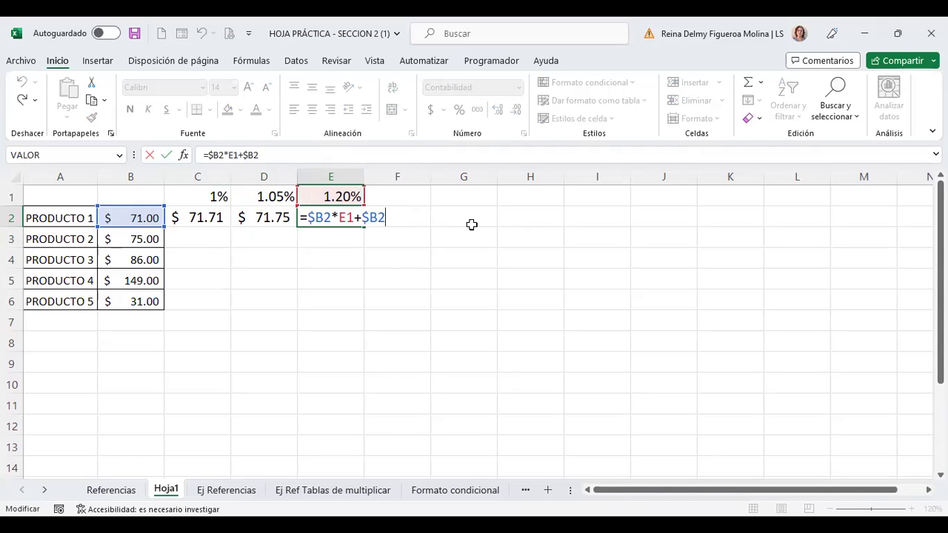
{"action": "key", "text": "ctrl+Return"}
{"action": "key", "text": "Left"}
{"action": "key", "text": "Left"}
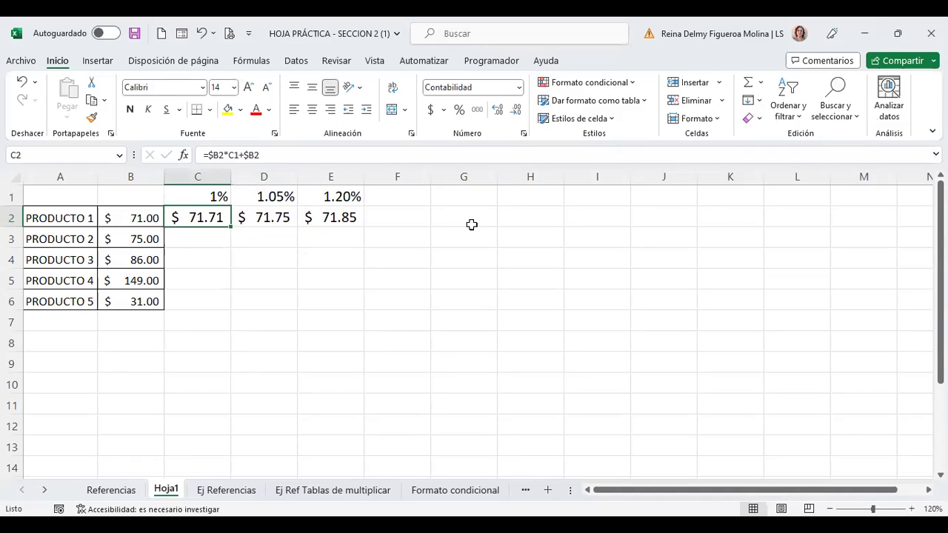
{"action": "key", "text": "Right"}
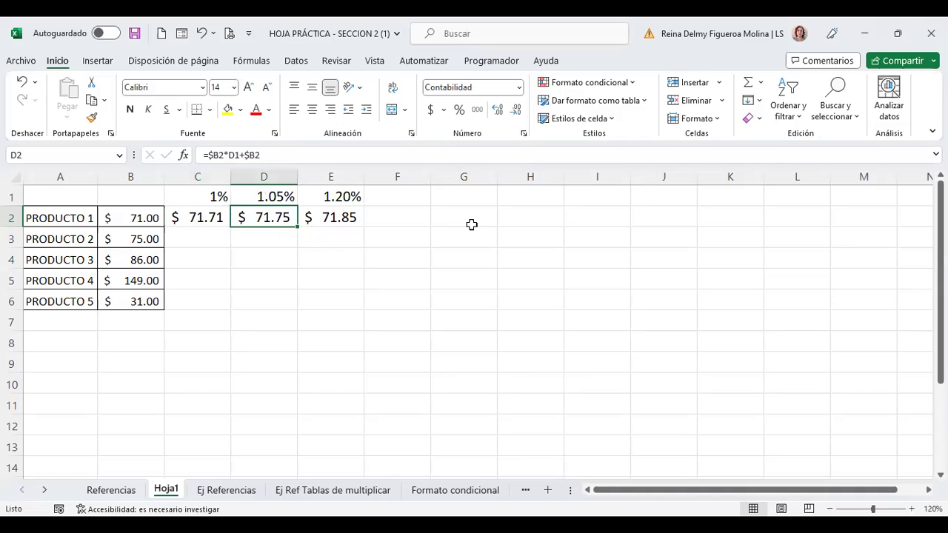
{"action": "key", "text": "F2"}
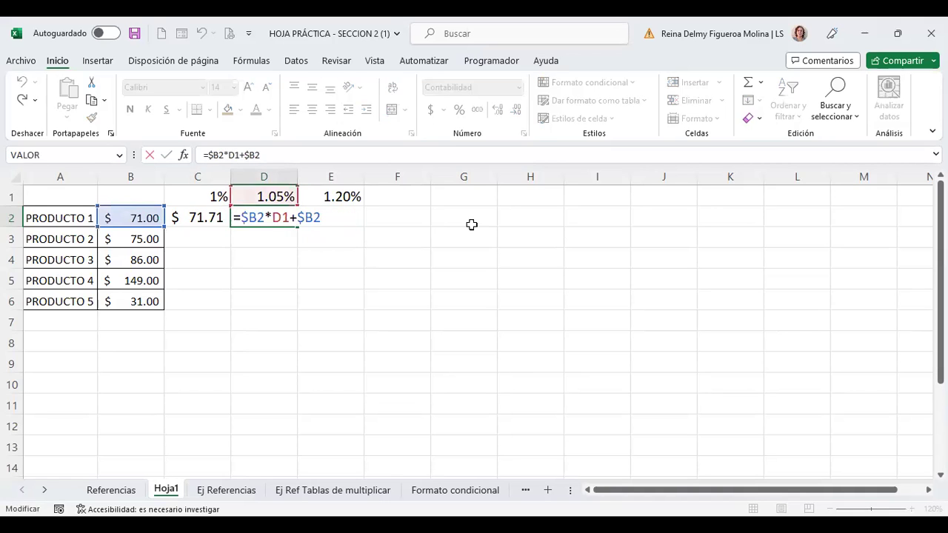
{"action": "key", "text": "Return"}
{"action": "key", "text": "Left"}
{"action": "key", "text": "Up"}
{"action": "key", "text": "Right"}
{"action": "key", "text": "Return"}
{"action": "key", "text": "Up"}
{"action": "key", "text": "Right"}
{"action": "key", "text": "F2"}
{"action": "key", "text": "Return"}
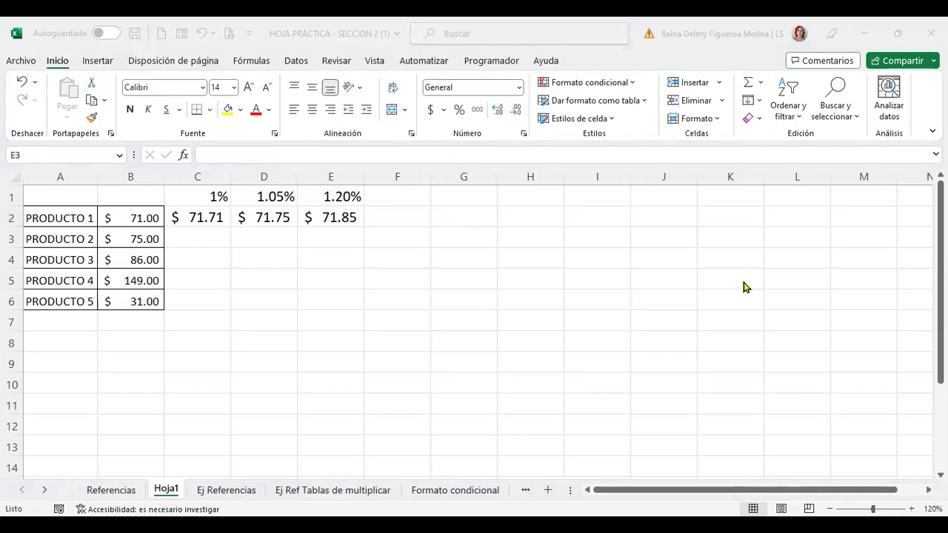
{"action": "left_click", "coordinate": [205, 217]}
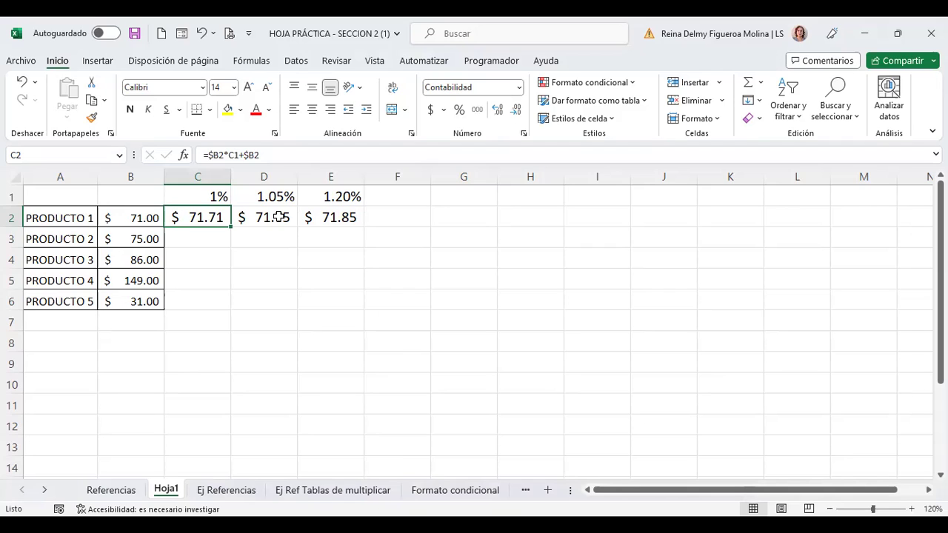
- Copy C2's formula down into C3 and autofit column C to show $5,453.25
{"action": "key", "text": "F2"}
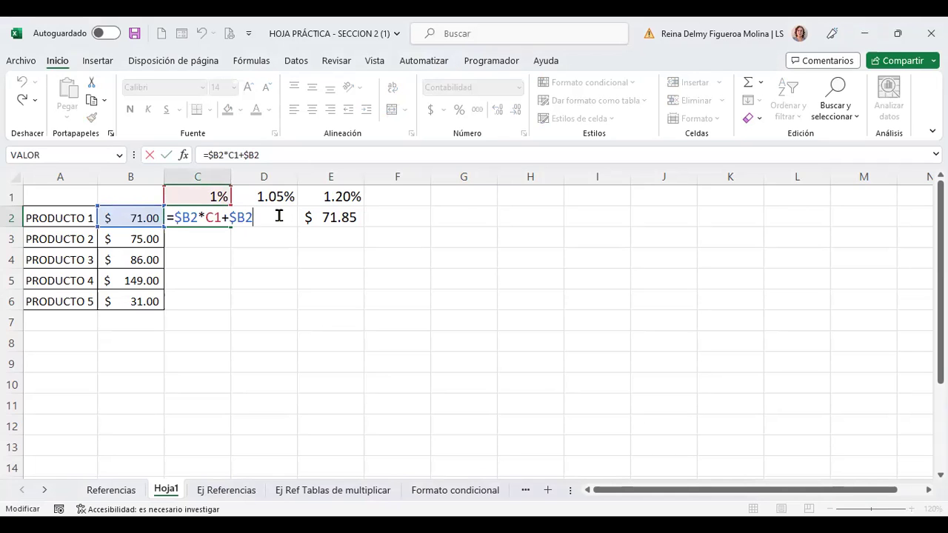
{"action": "key", "text": "Return"}
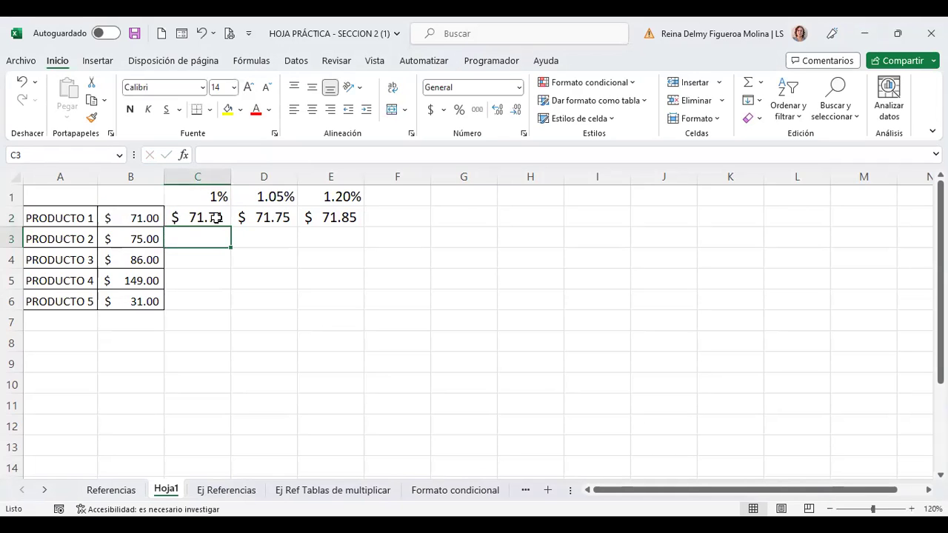
{"action": "left_click", "coordinate": [215, 217]}
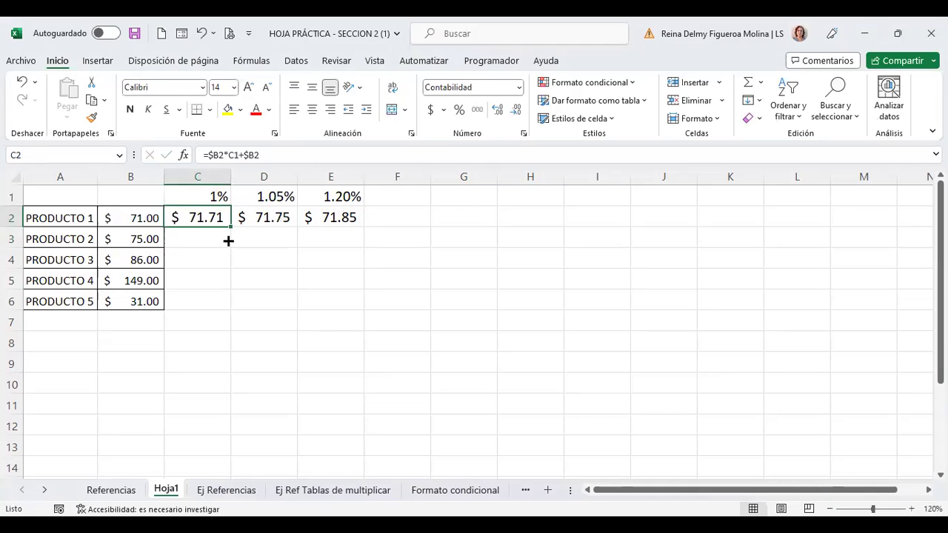
{"action": "left_click_drag", "start_coordinate": [231, 226], "coordinate": [228, 241]}
{"action": "double_click", "coordinate": [230, 176]}
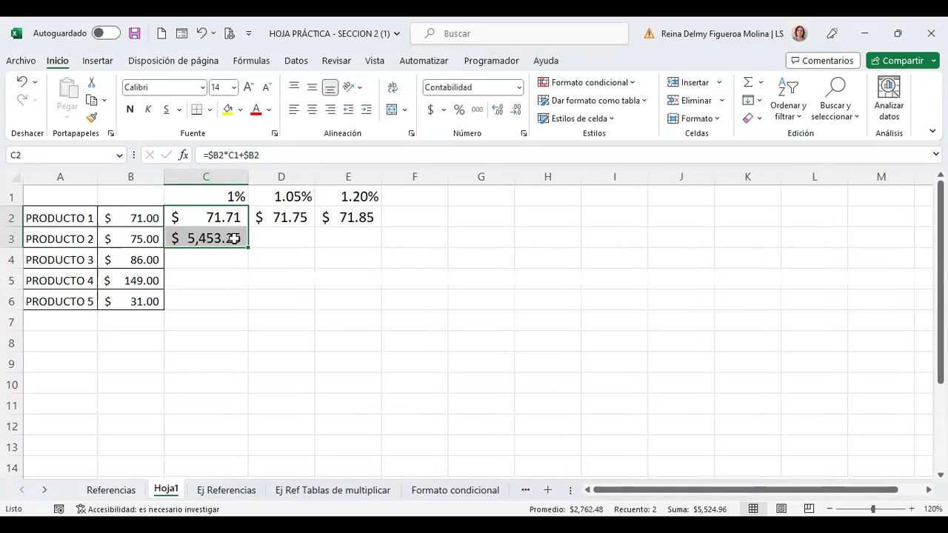
- Clear the wrong result from C3 and review C2's =$B2*C1+$B2 formula
{"action": "left_click", "coordinate": [233, 238]}
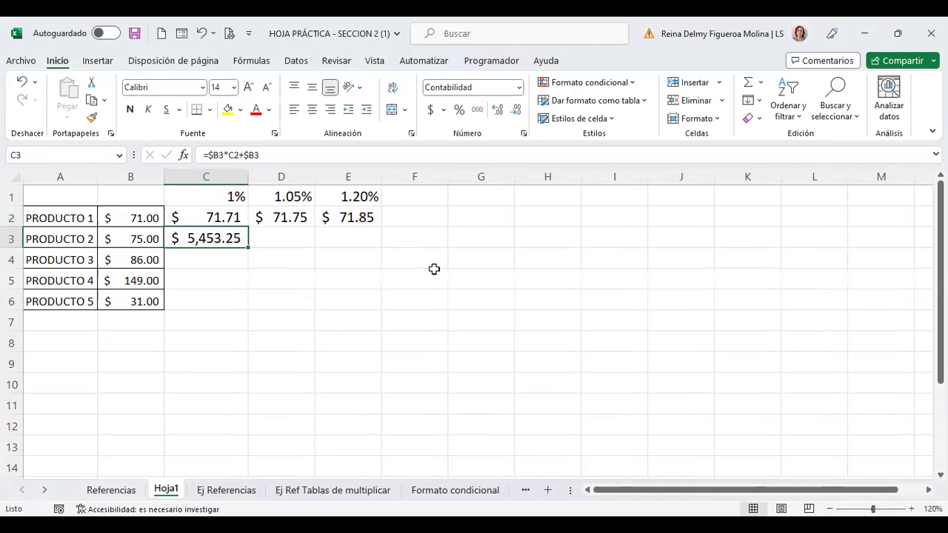
{"action": "key", "text": "Delete"}
{"action": "key", "text": "Up"}
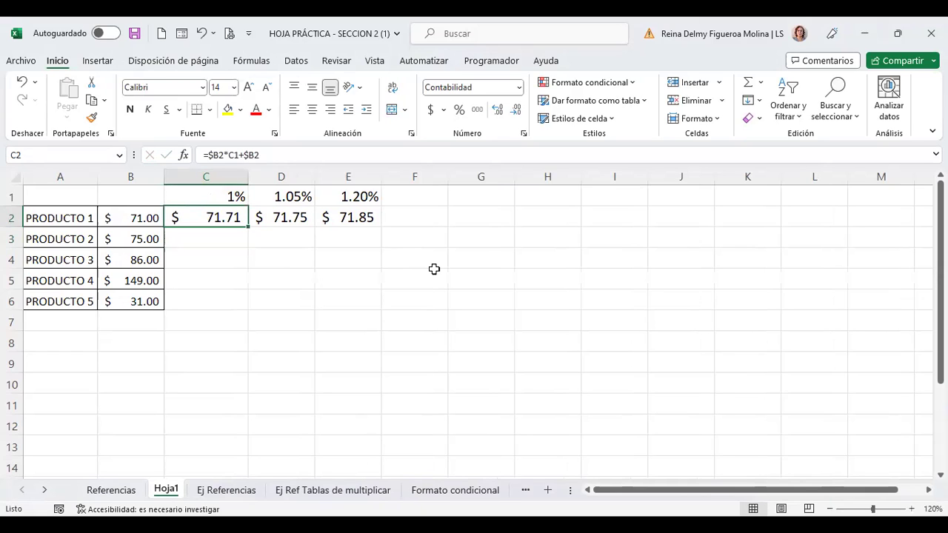
{"action": "key", "text": "F2"}
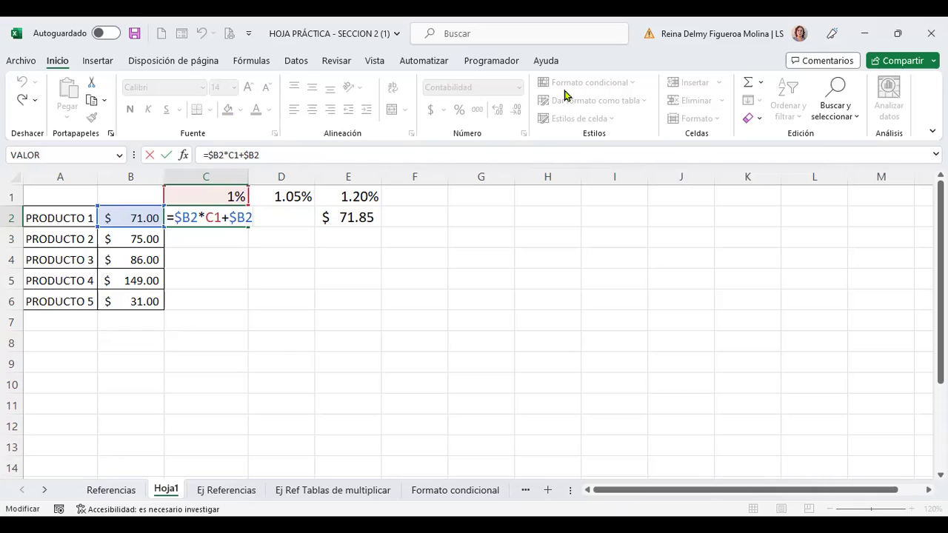
{"action": "key", "text": "Return"}
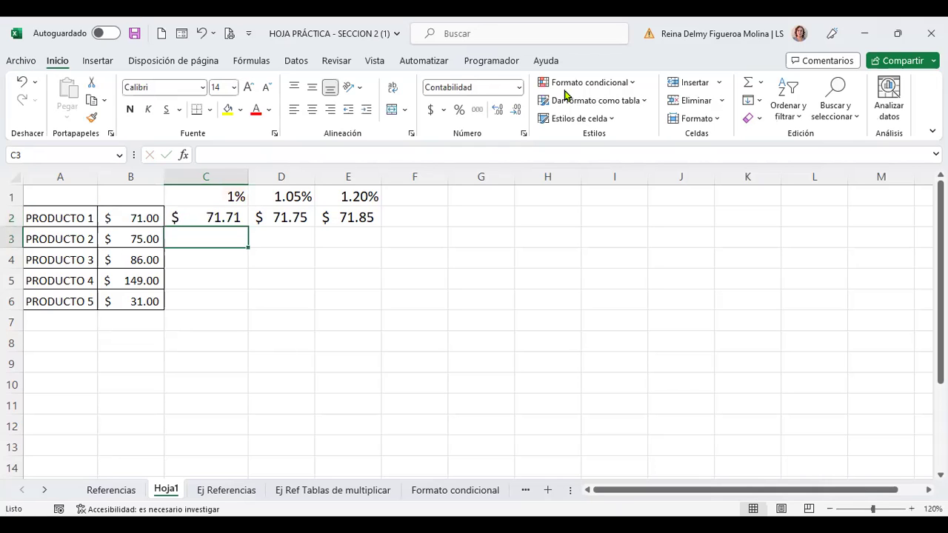